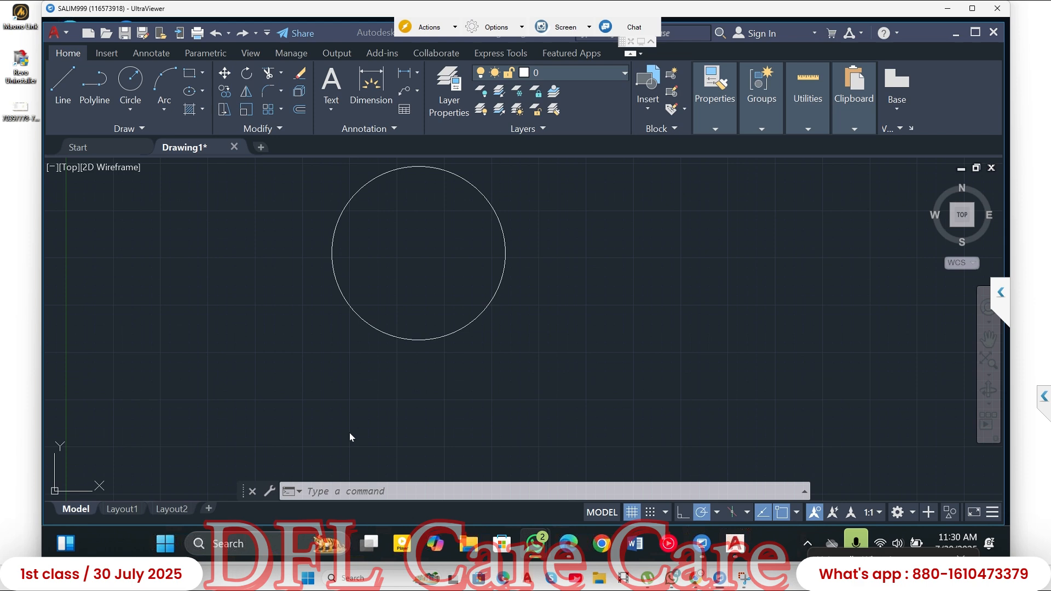
- Draw a second circle with a radius of about 2.79 in the empty space to the right of the existing circle
{"action": "type", "text": "c"}
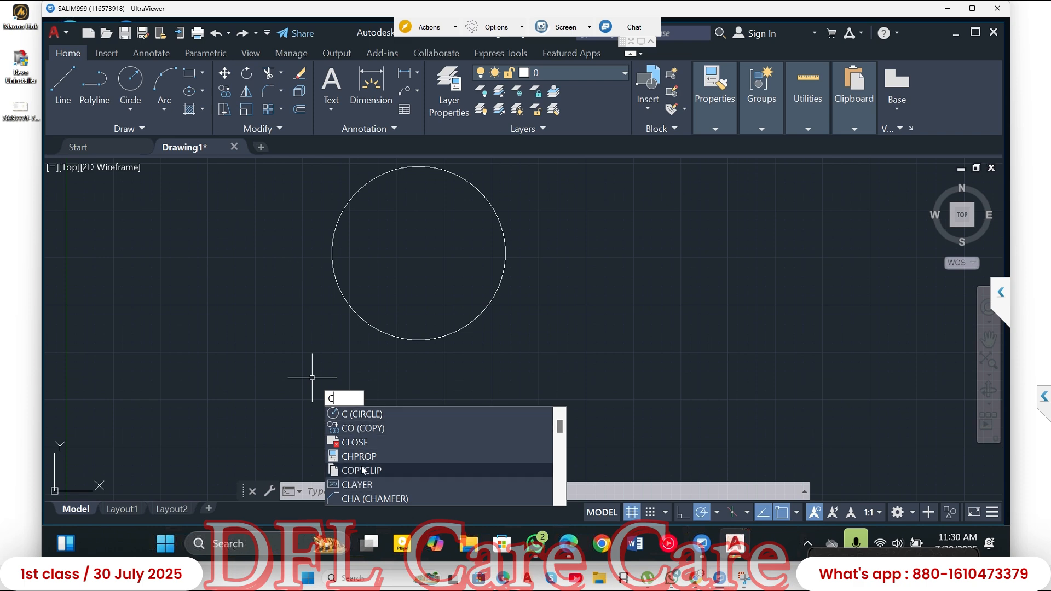
{"action": "left_click", "coordinate": [351, 414]}
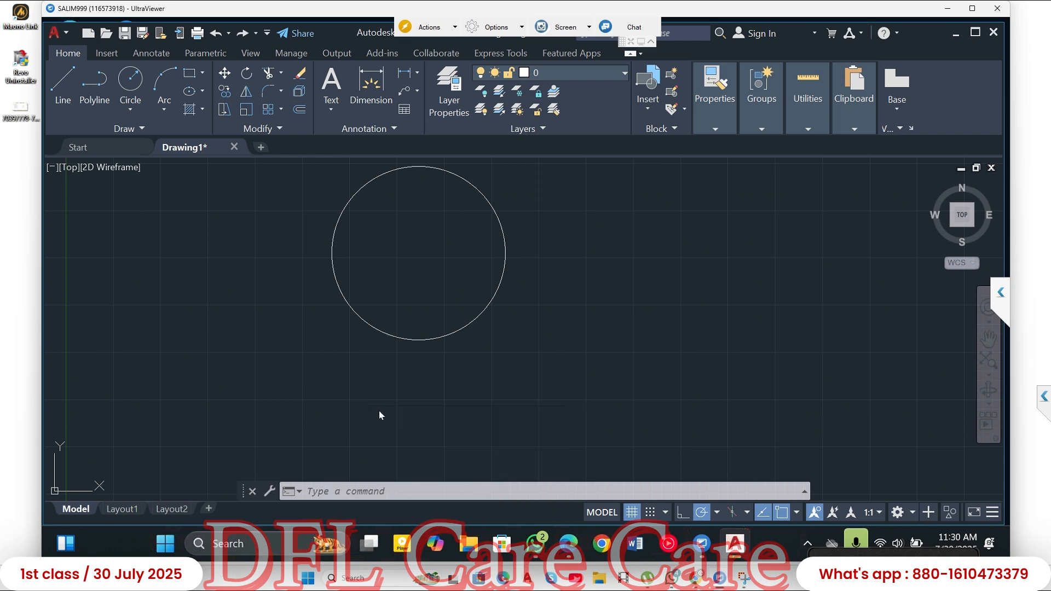
{"action": "left_click", "coordinate": [607, 282]}
{"action": "left_click", "coordinate": [625, 330]}
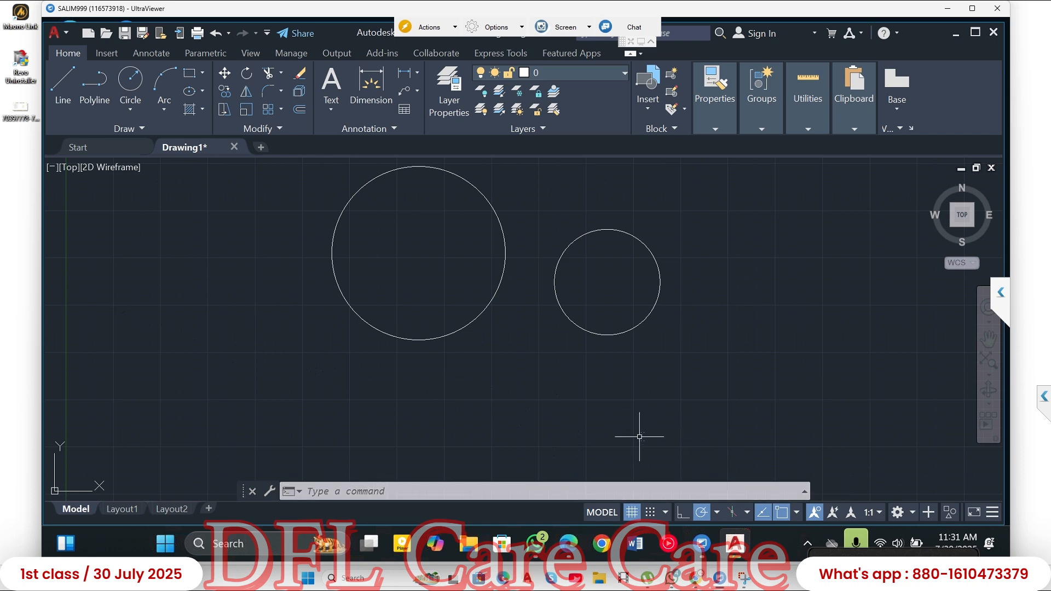
- Toggle snap mode on and off again, and turn the grid display off
{"action": "left_click", "coordinate": [655, 518]}
{"action": "left_click", "coordinate": [655, 518]}
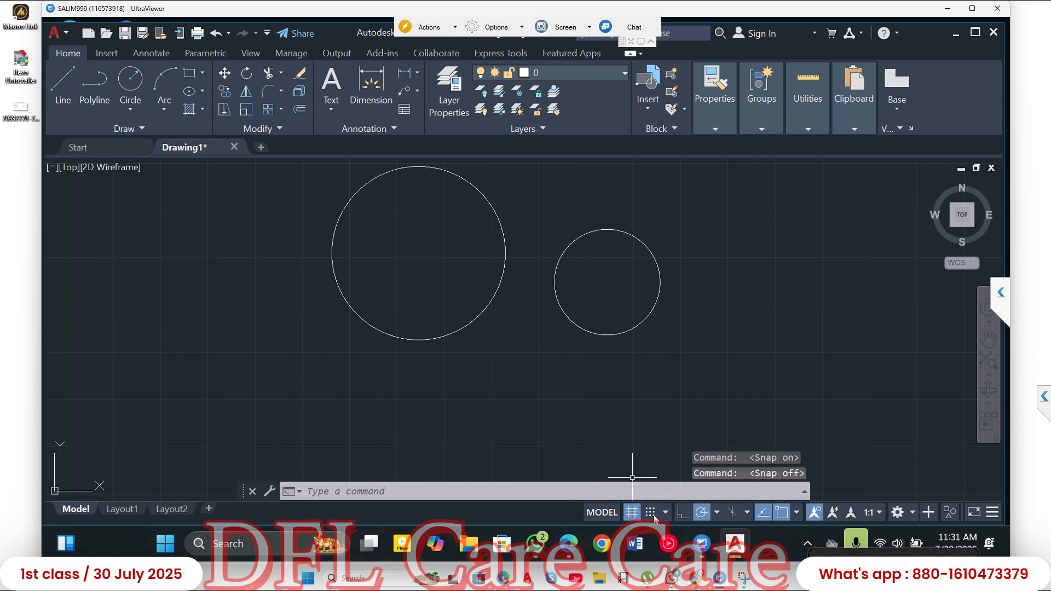
{"action": "left_click", "coordinate": [631, 516]}
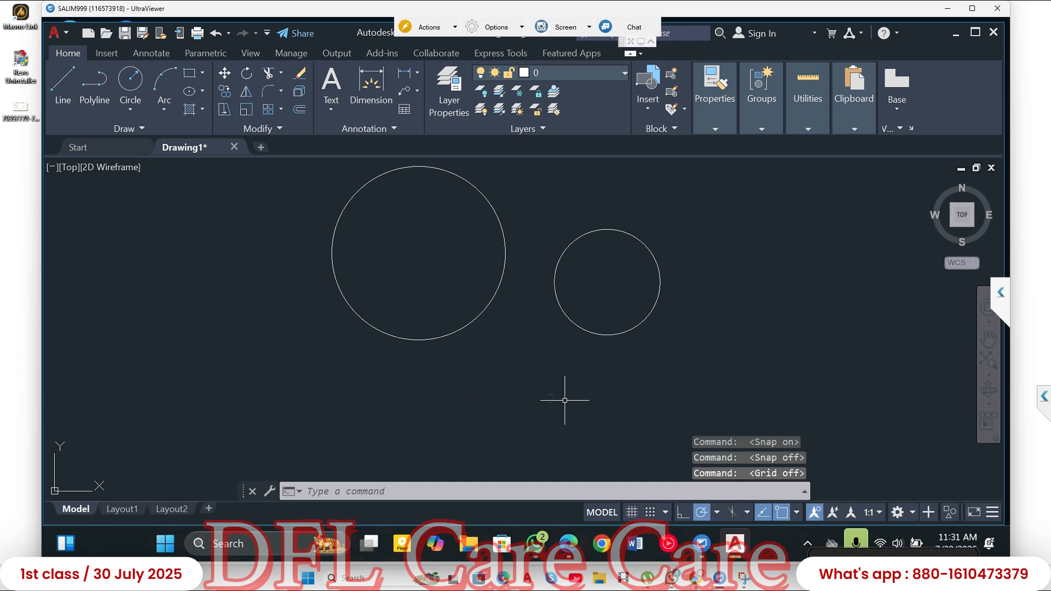
{"action": "left_click", "coordinate": [632, 513]}
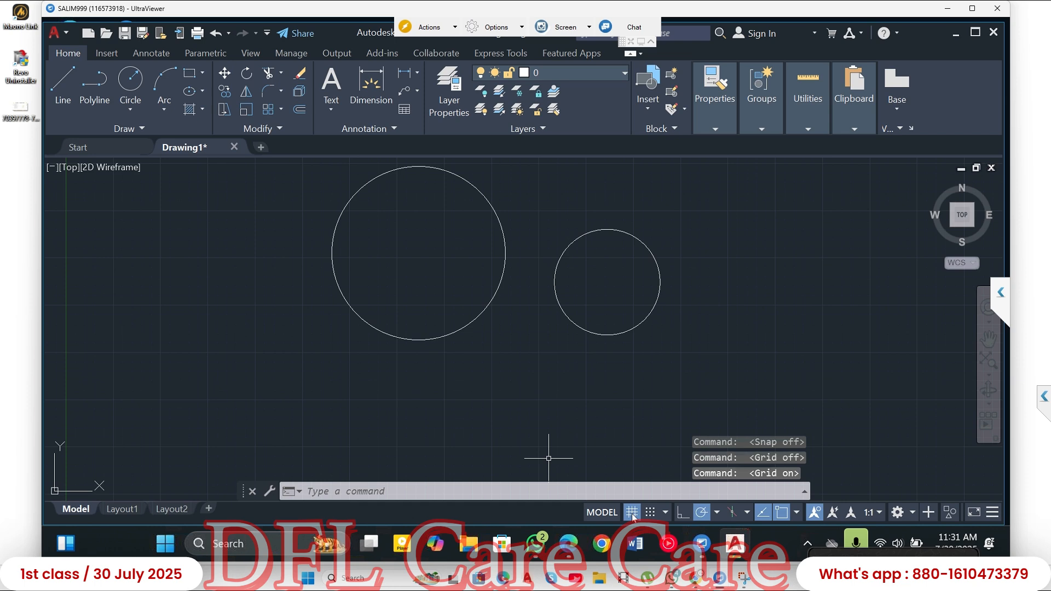
{"action": "left_click", "coordinate": [632, 513]}
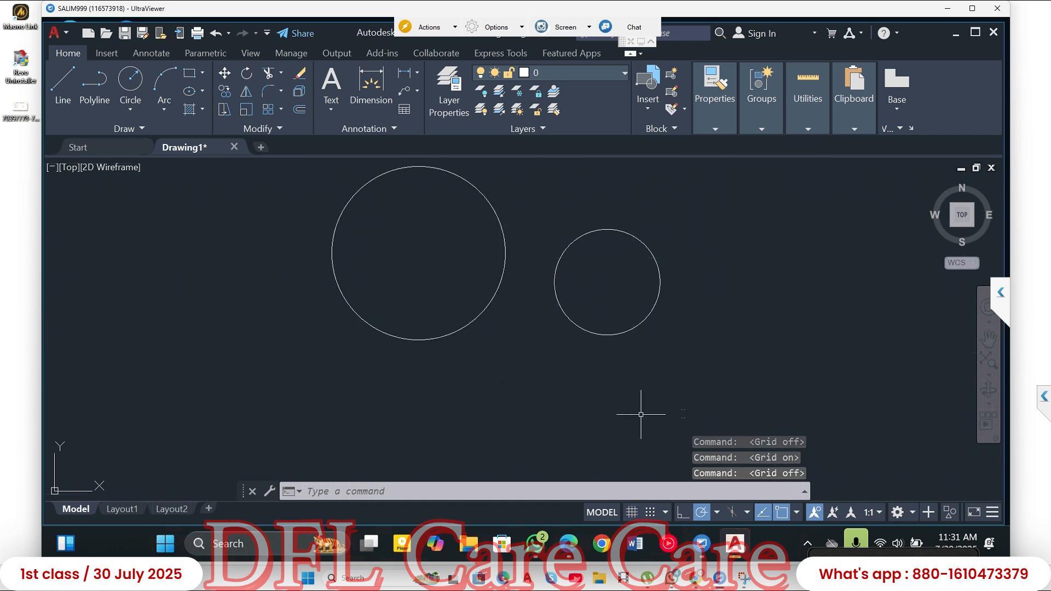
- Turn Ortho mode on and draw one long horizontal line crossing both circles
{"action": "left_click", "coordinate": [683, 513]}
{"action": "left_click", "coordinate": [66, 83]}
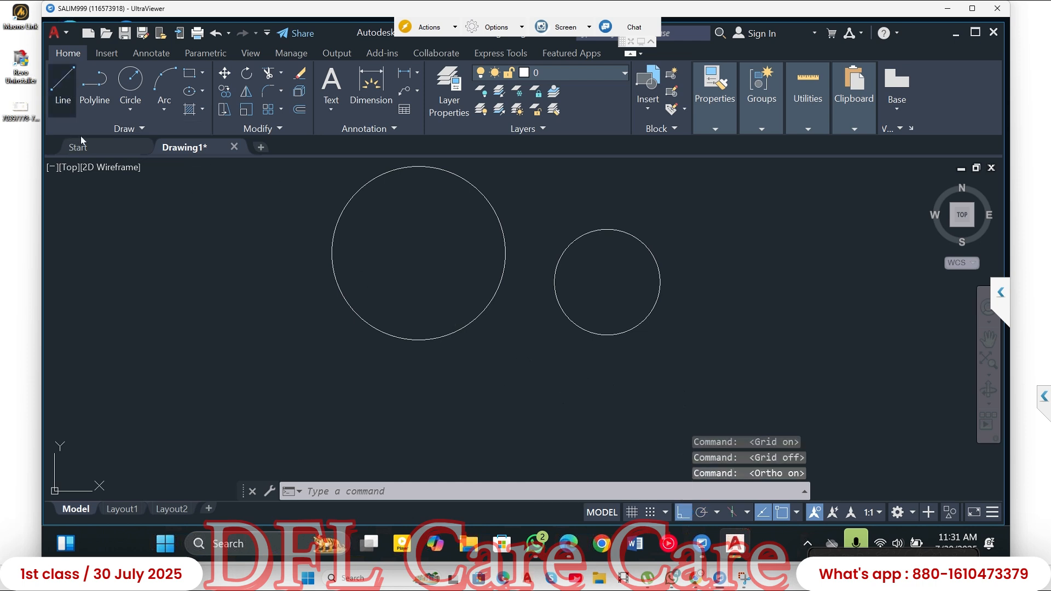
{"action": "left_click", "coordinate": [128, 294]}
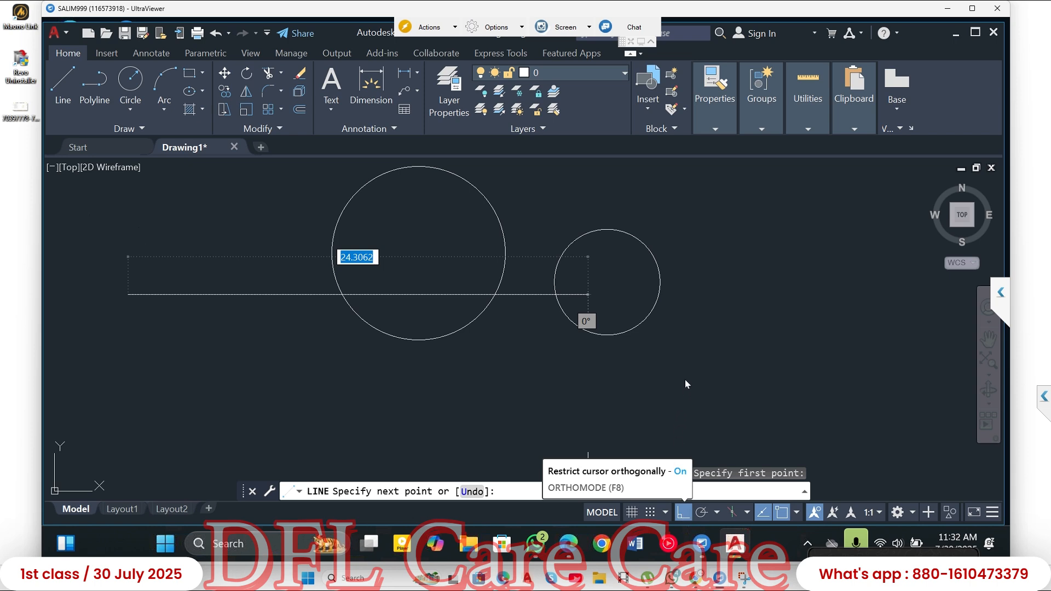
{"action": "left_click", "coordinate": [696, 332]}
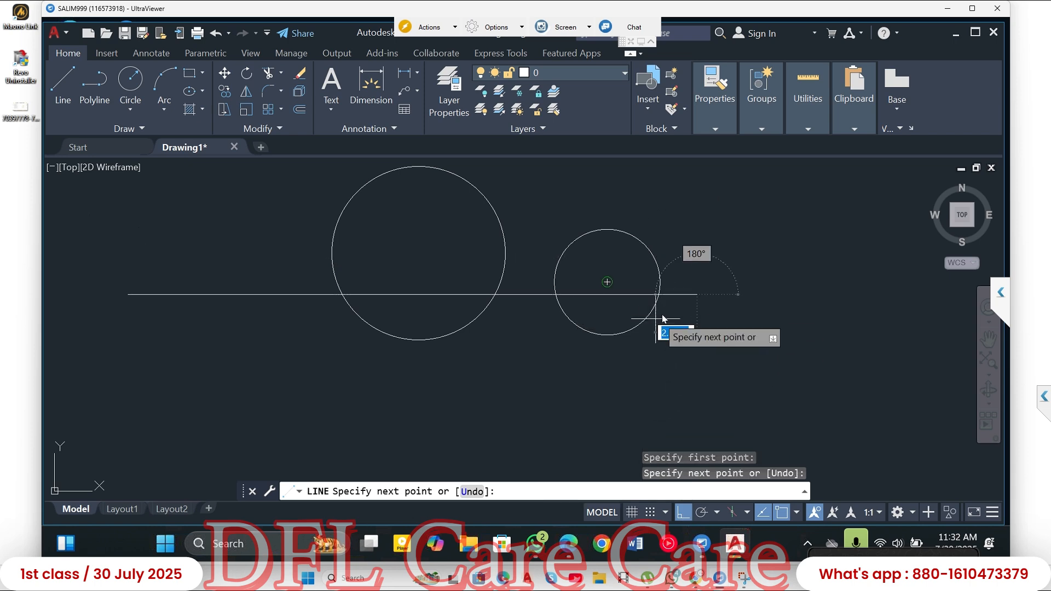
{"action": "key", "text": "Escape"}
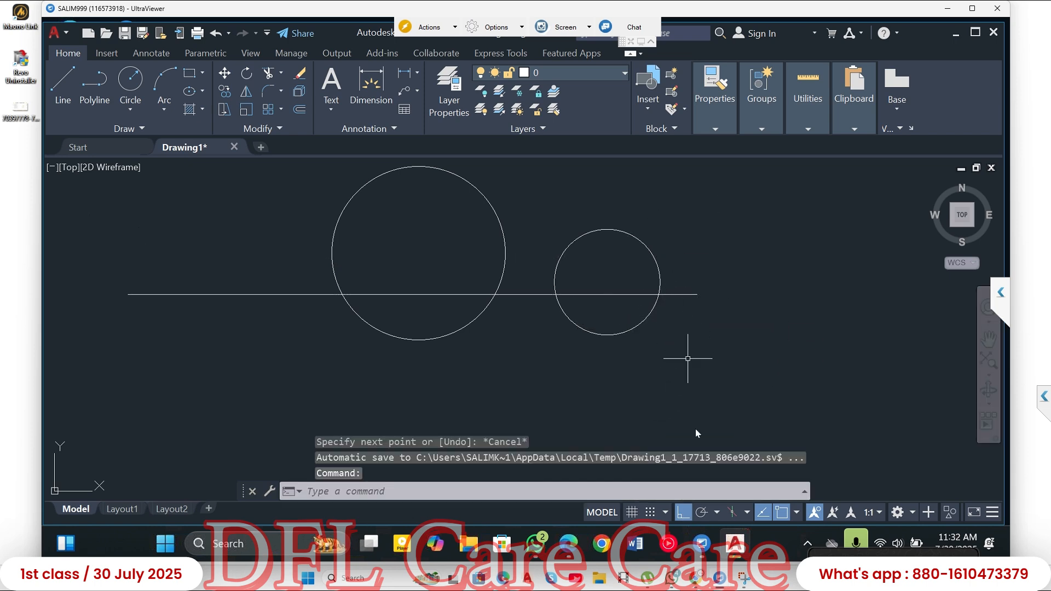
- Draw a much larger circle from the left circle's snapped center, enclosing both existing circles
{"action": "left_click", "coordinate": [797, 512]}
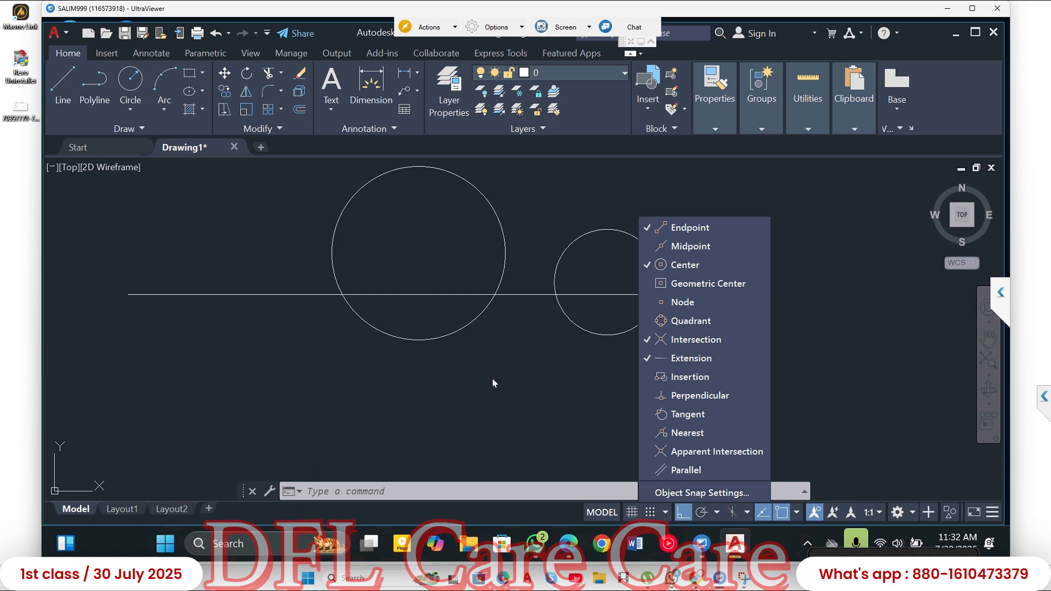
{"action": "key", "text": "Escape"}
{"action": "left_click", "coordinate": [130, 80]}
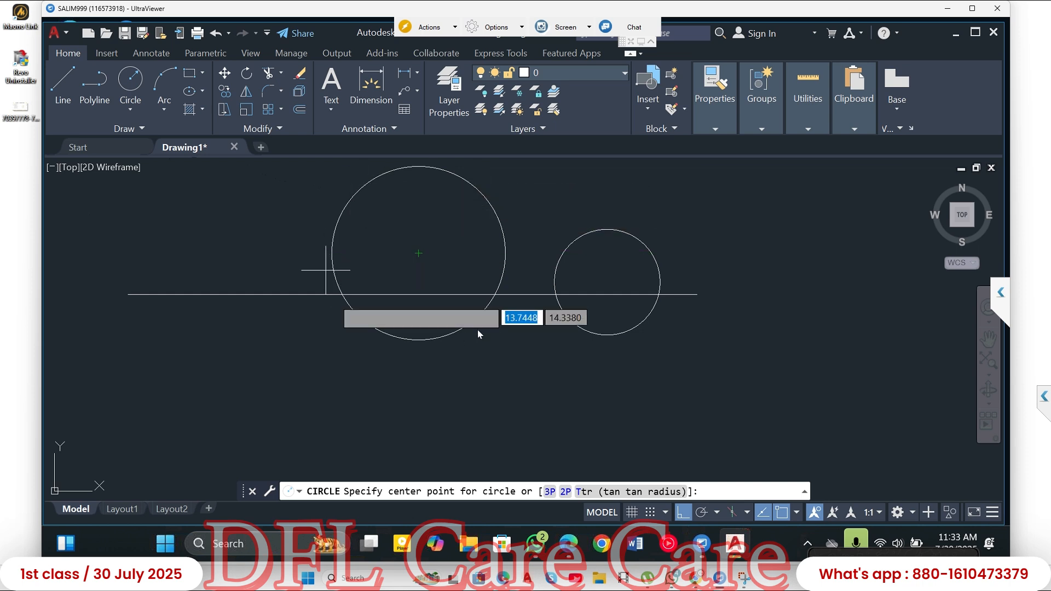
{"action": "left_click", "coordinate": [419, 252]}
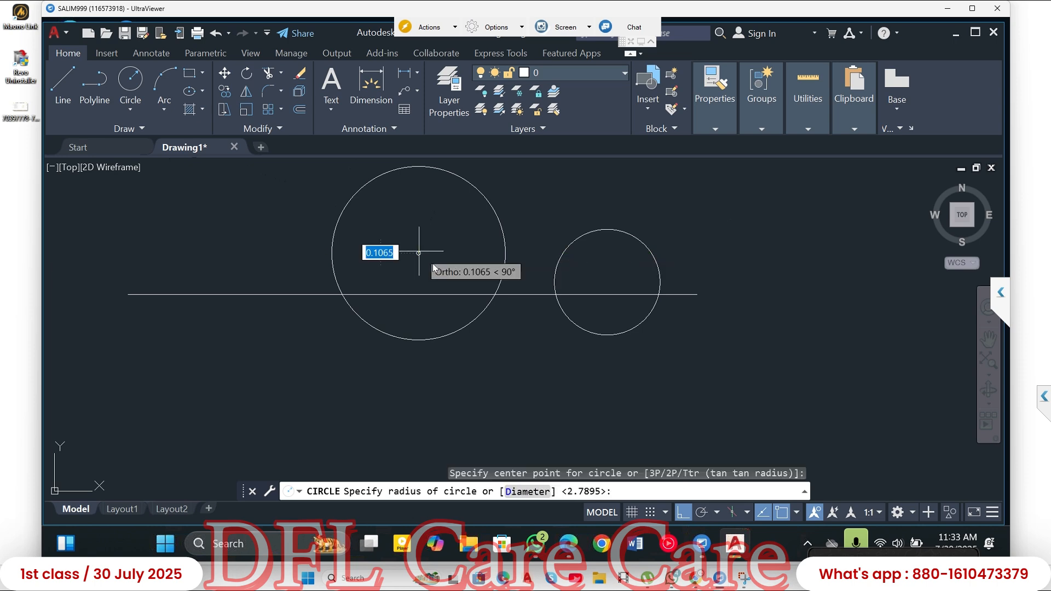
{"action": "left_click", "coordinate": [453, 292]}
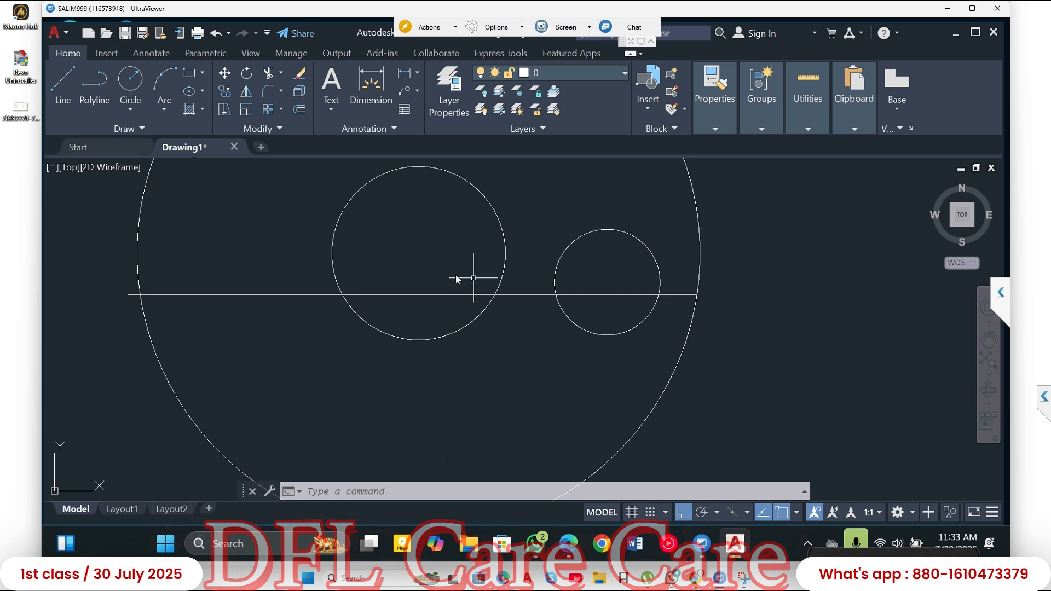
- Check which object snap modes are enabled
{"action": "left_click", "coordinate": [797, 513]}
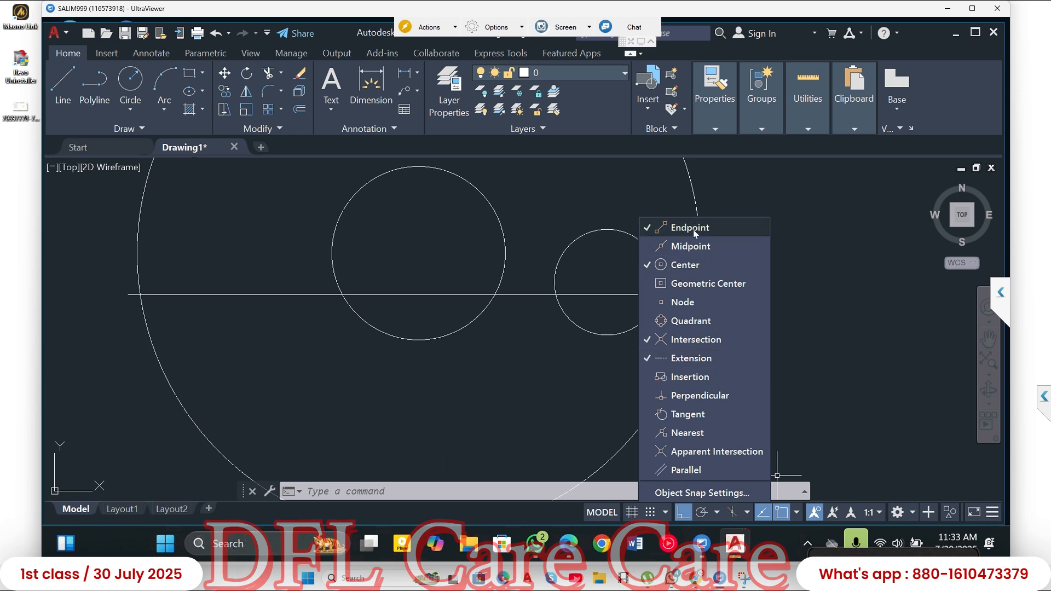
{"action": "scroll", "coordinate": [571, 255], "scroll_direction": "down", "scroll_amount": 4}
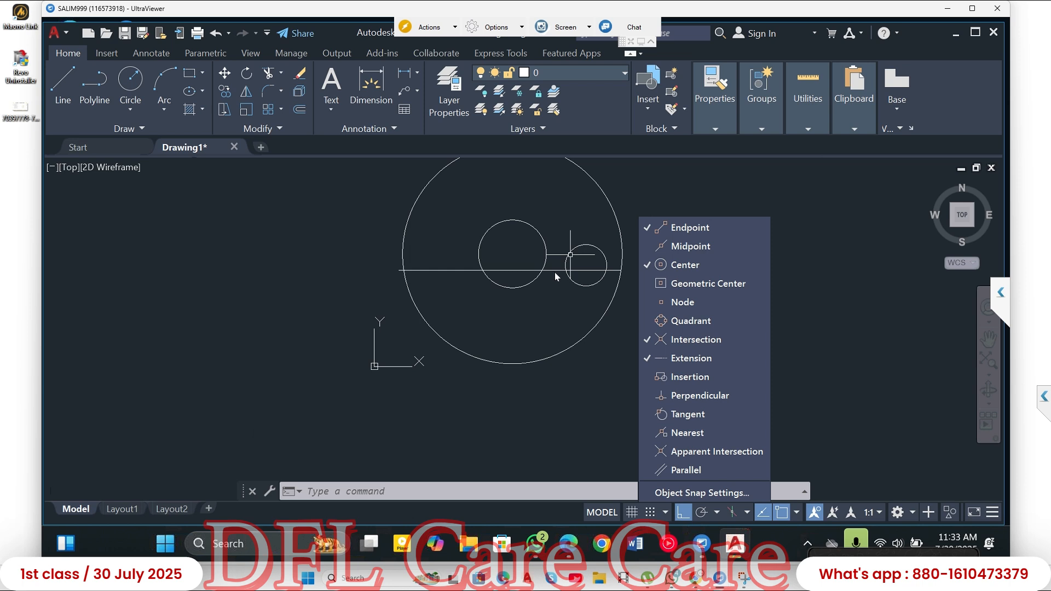
{"action": "key", "text": "Escape"}
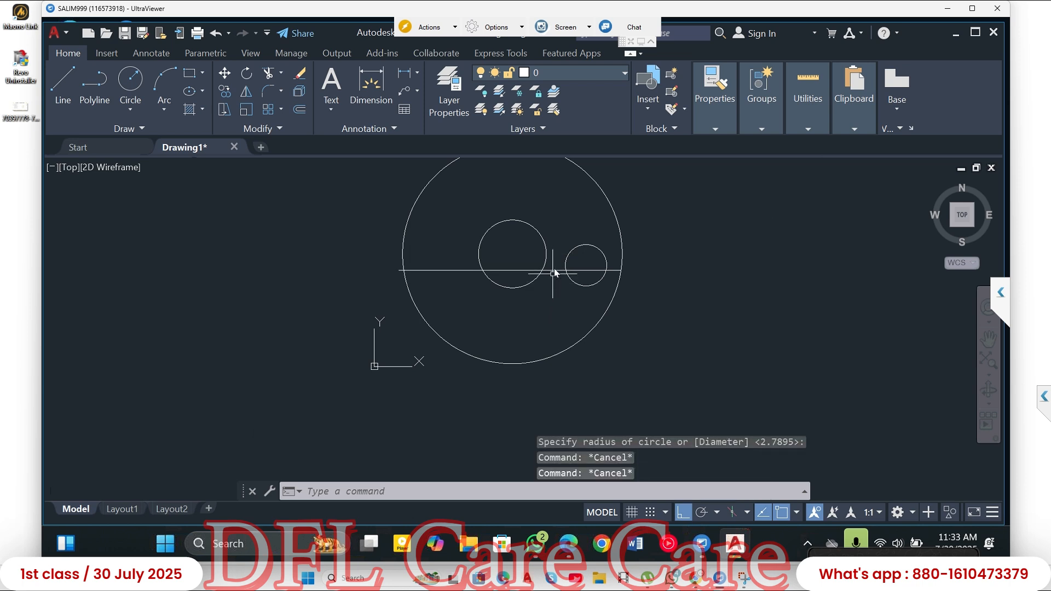
{"action": "left_click", "coordinate": [550, 284]}
{"action": "left_click", "coordinate": [447, 257]}
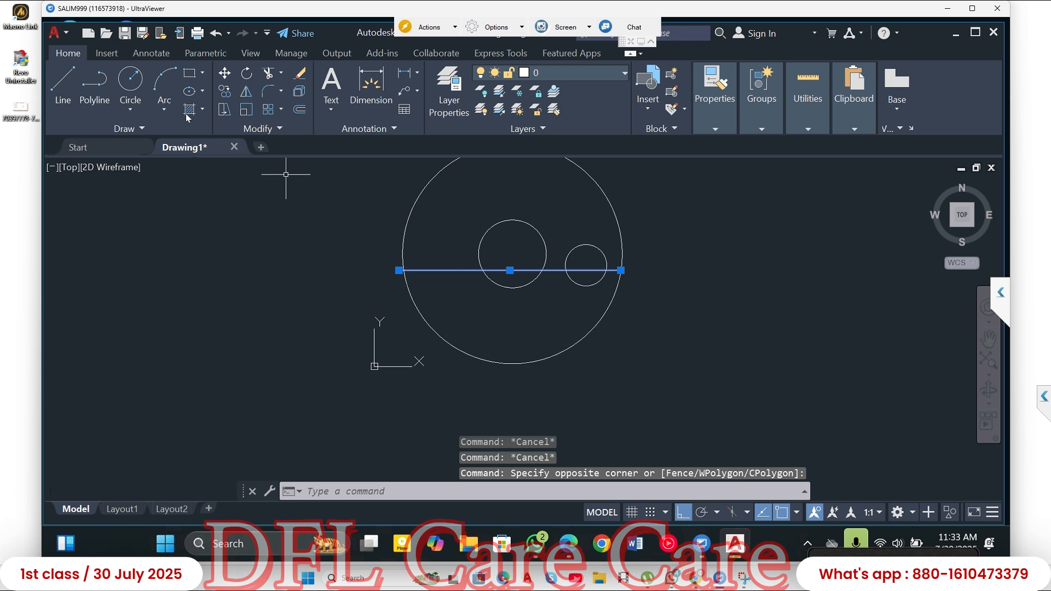
{"action": "left_click", "coordinate": [62, 84]}
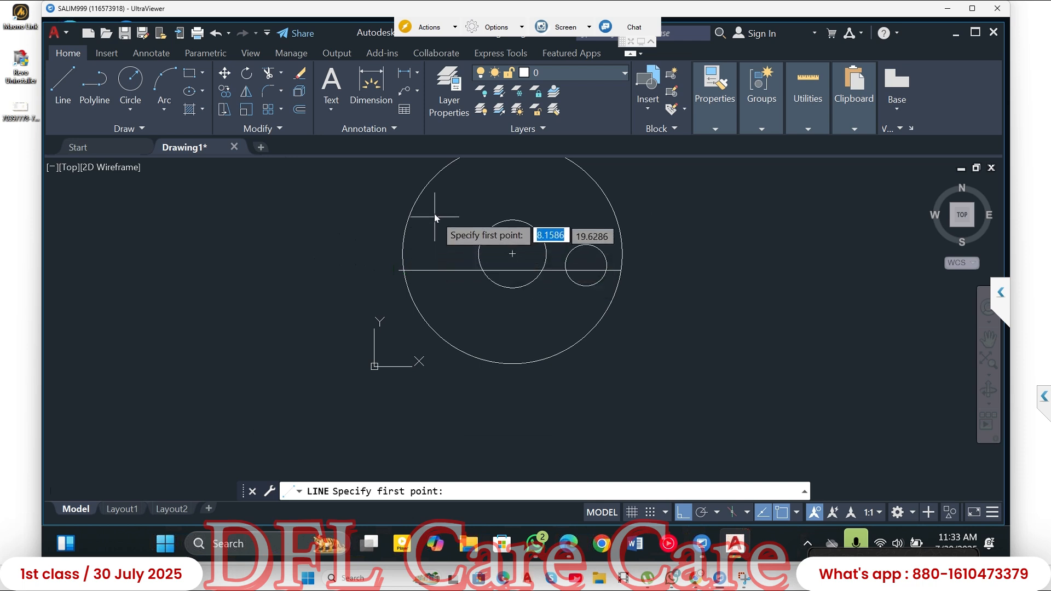
{"action": "left_click", "coordinate": [423, 274]}
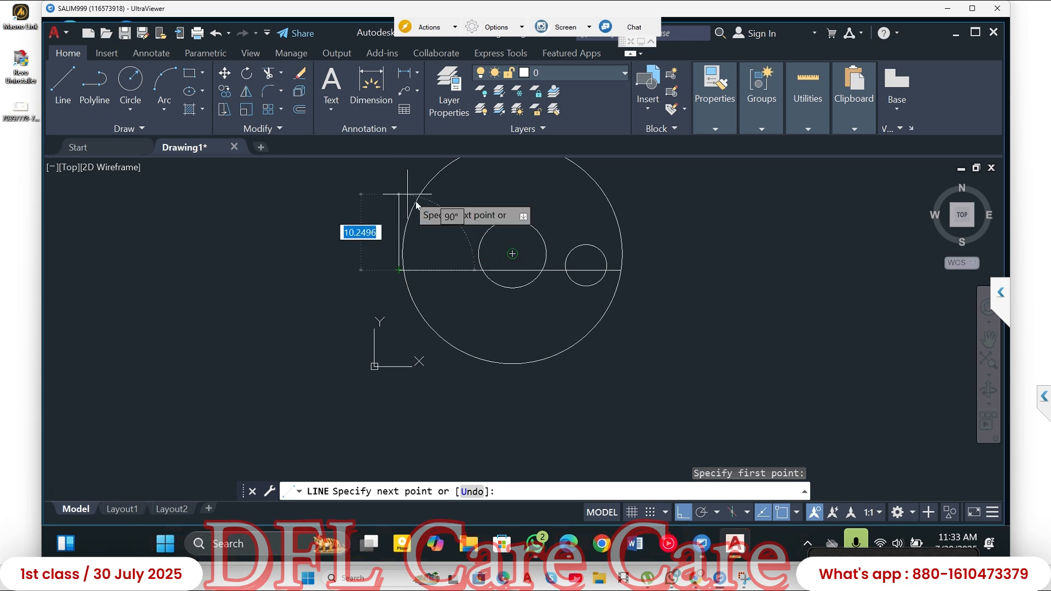
{"action": "key", "text": "Escape"}
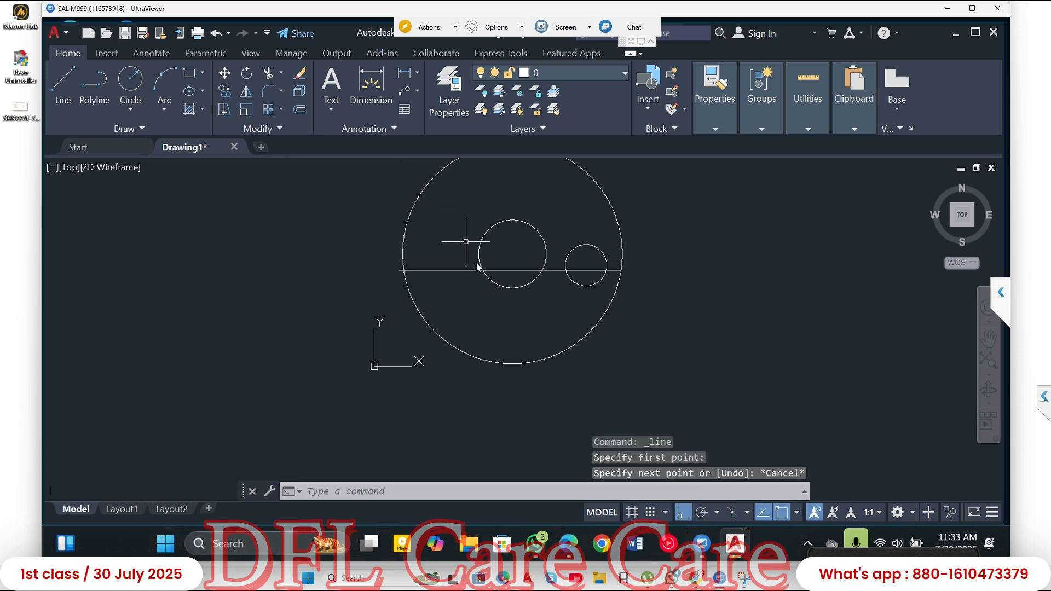
- Draw a separate horizontal line in the empty area to the left of the circles
{"action": "left_click", "coordinate": [70, 84]}
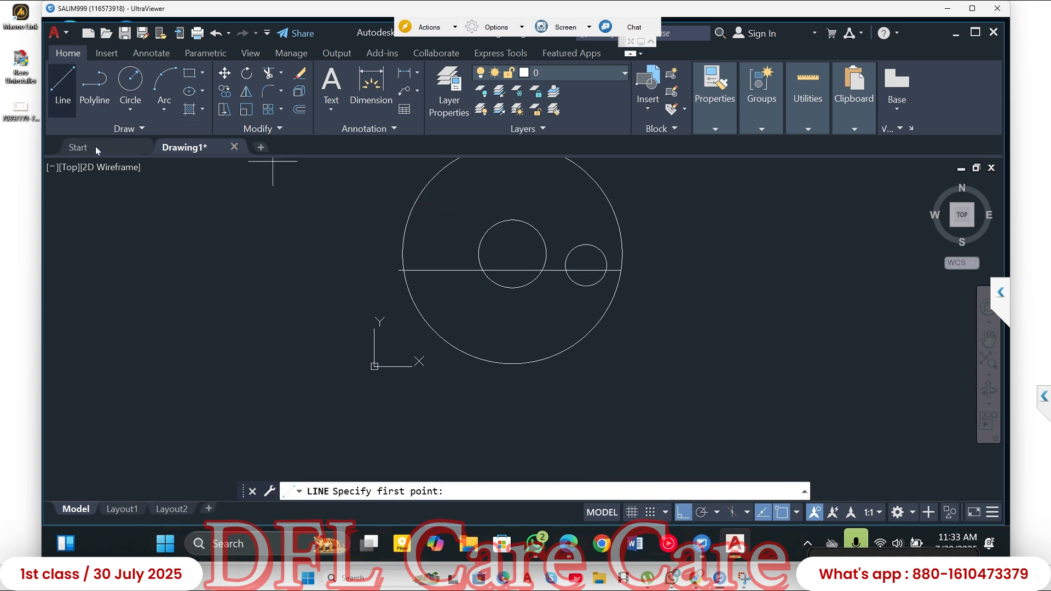
{"action": "middle_click_drag", "start_coordinate": [423, 298], "coordinate": [565, 310]}
{"action": "left_click", "coordinate": [192, 296]}
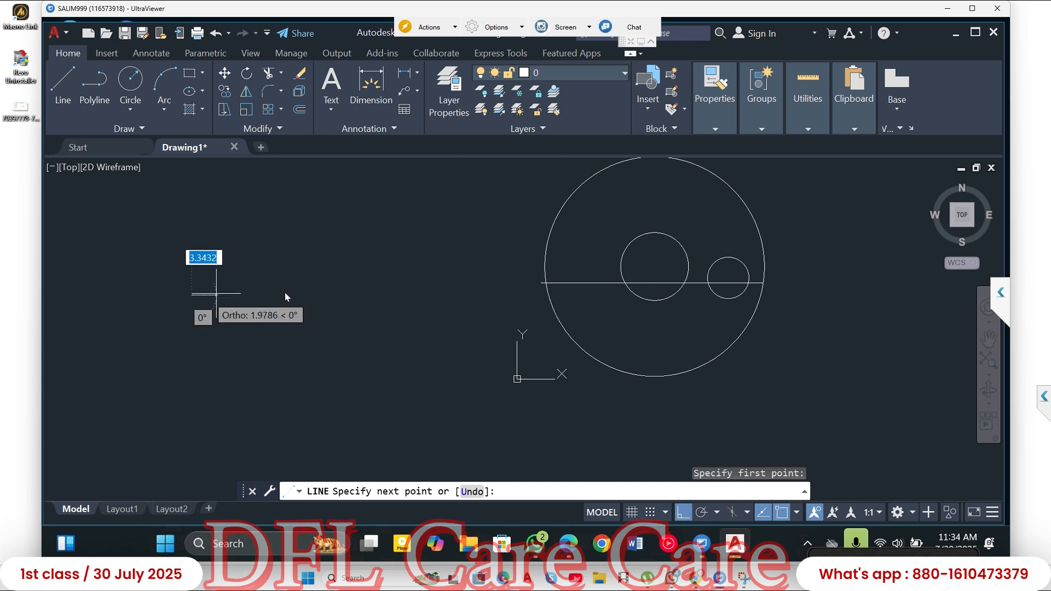
{"action": "left_click", "coordinate": [357, 306]}
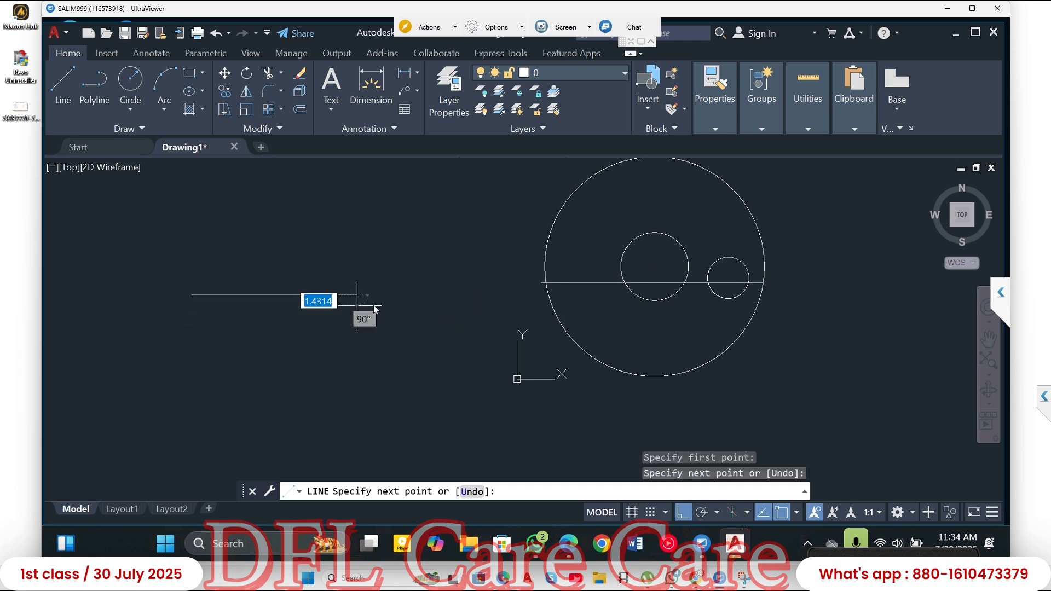
{"action": "key", "text": "Return"}
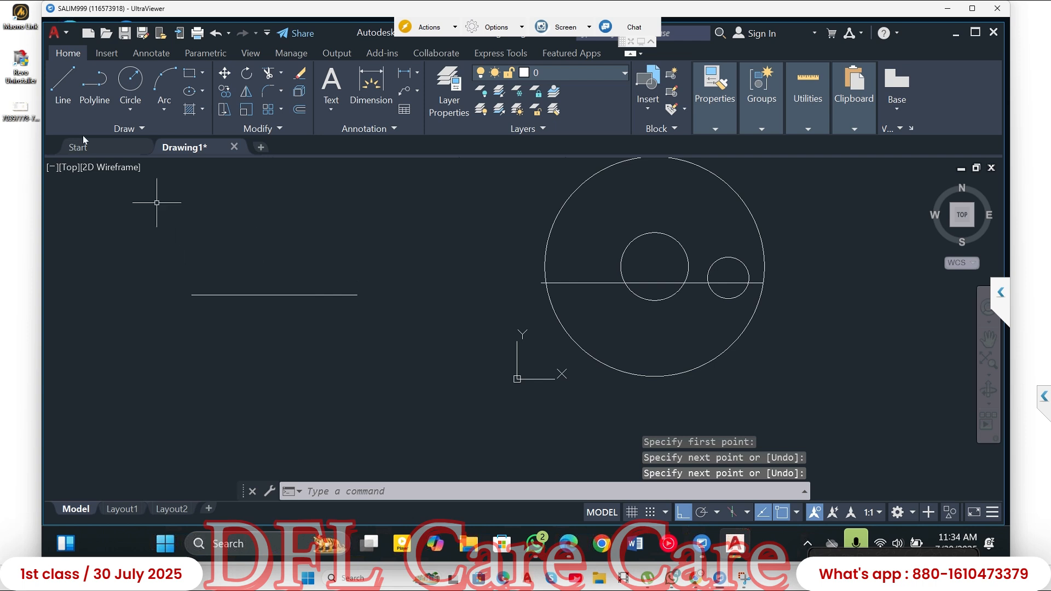
- Enable the Midpoint object snap and test it with the Line command on the separate horizontal line
{"action": "left_click", "coordinate": [63, 83]}
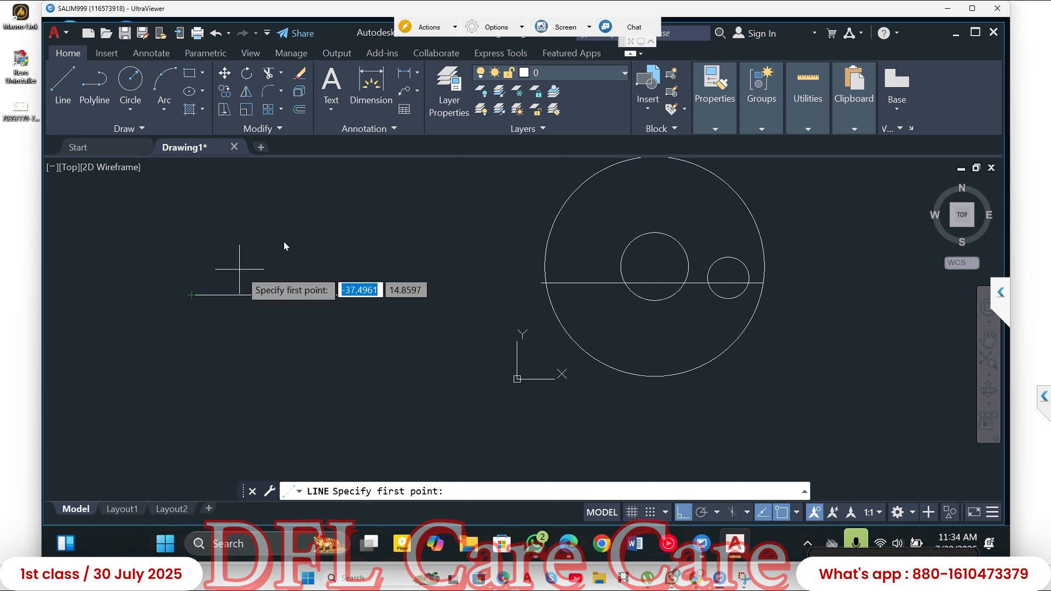
{"action": "key", "text": "Escape"}
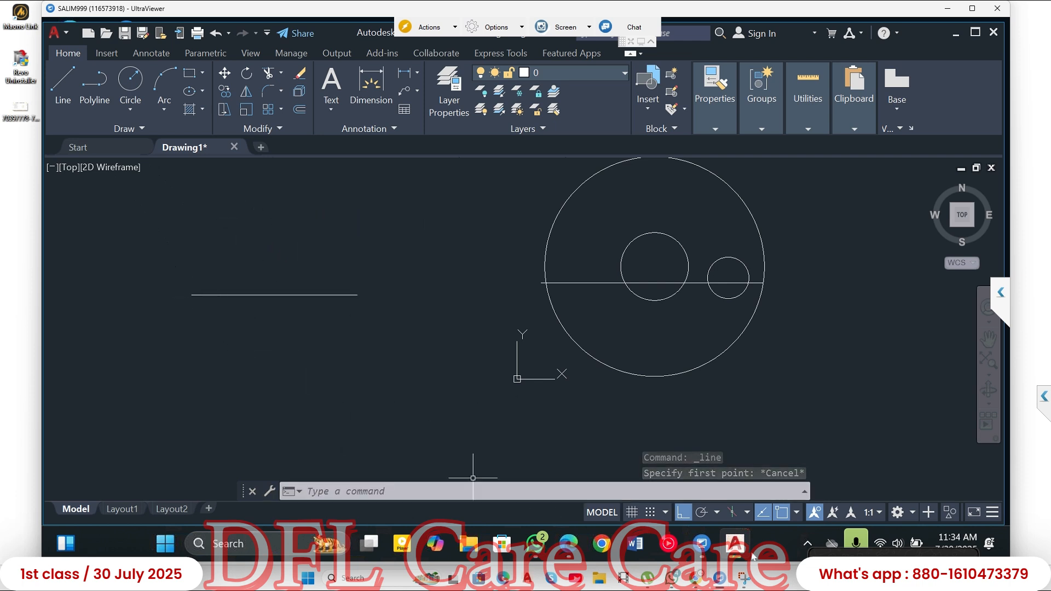
{"action": "left_click", "coordinate": [798, 513]}
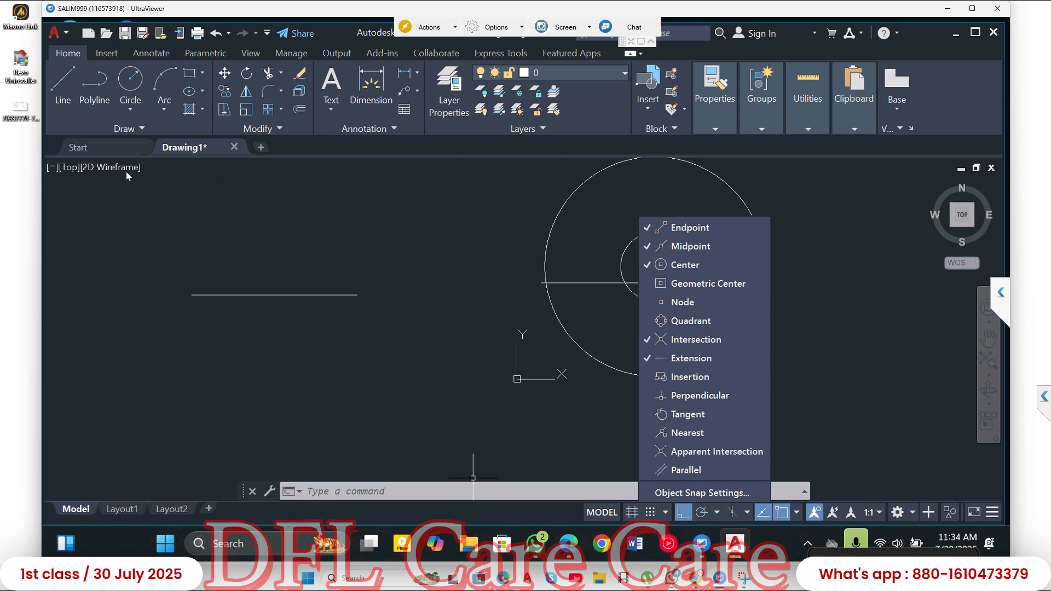
{"action": "left_click", "coordinate": [68, 84]}
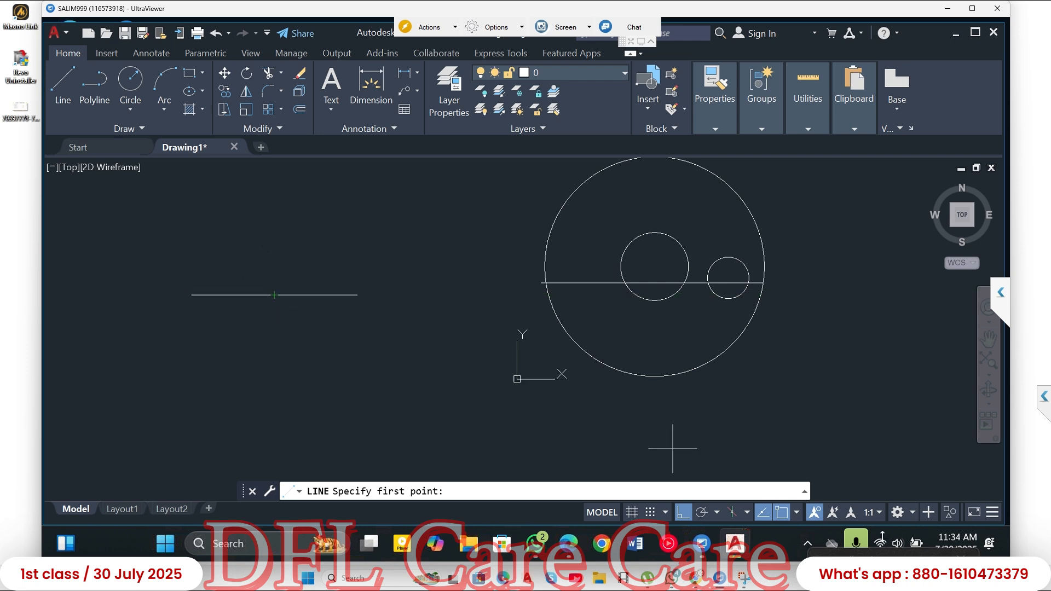
{"action": "key", "text": "Escape"}
- Disable the Midpoint object snap and test the Line command's snapping on the separate horizontal line again
{"action": "left_click", "coordinate": [798, 512]}
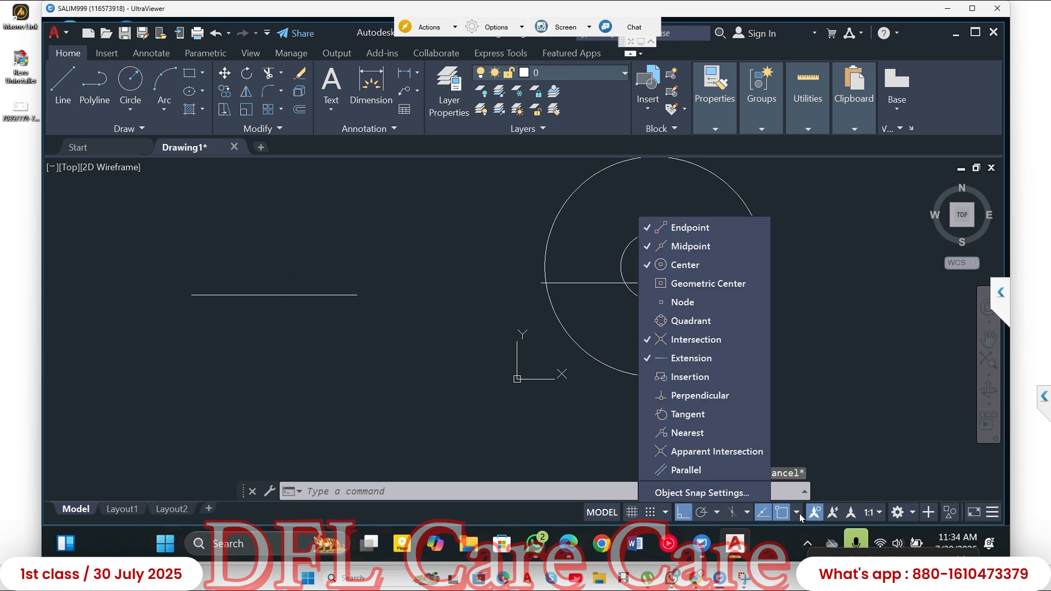
{"action": "left_click", "coordinate": [685, 248]}
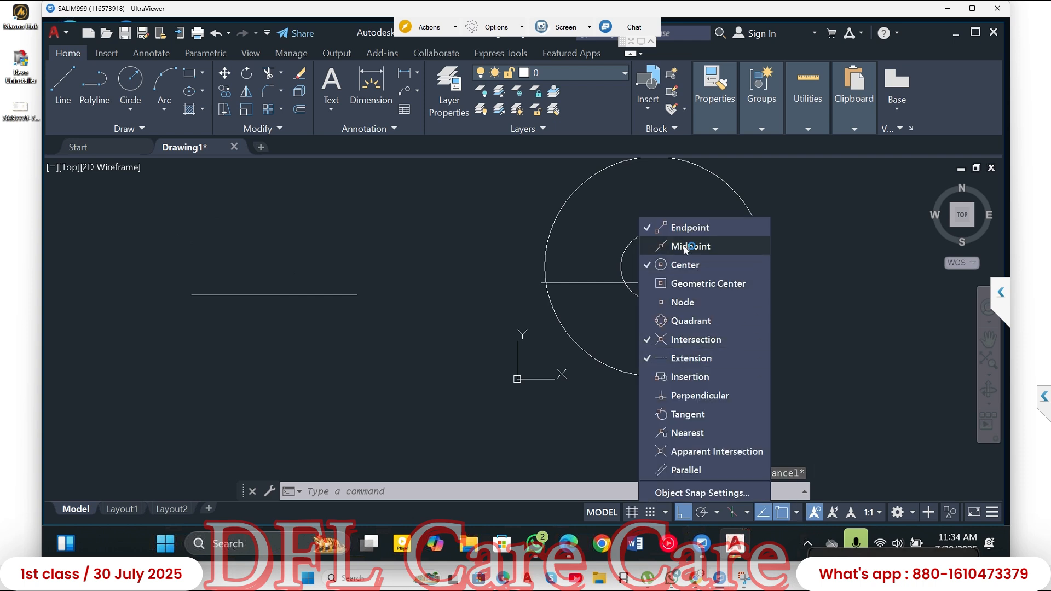
{"action": "left_click", "coordinate": [354, 252]}
{"action": "left_click", "coordinate": [146, 200]}
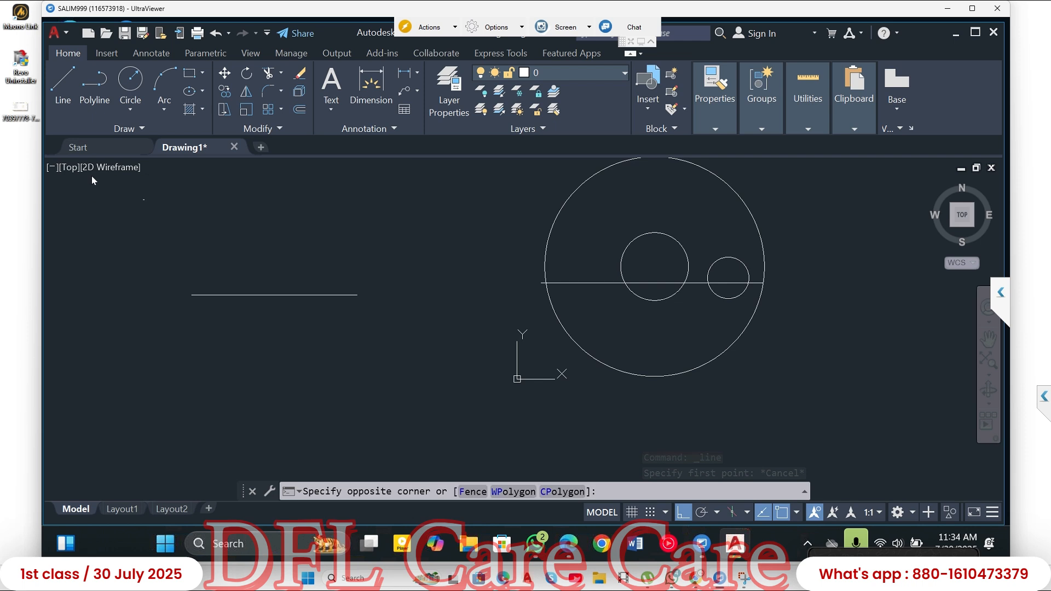
{"action": "left_click", "coordinate": [67, 112]}
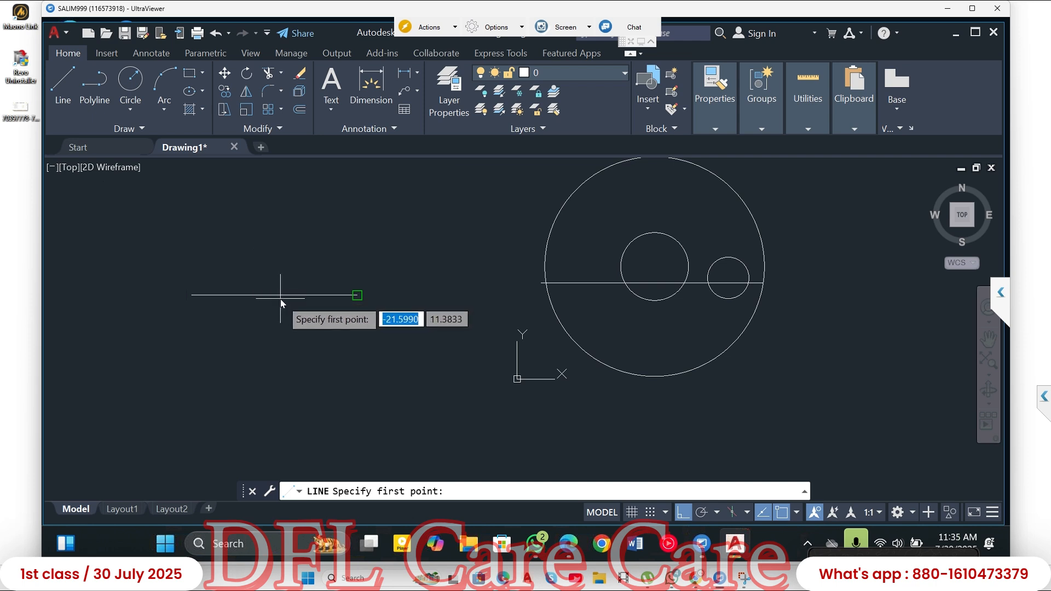
{"action": "key", "text": "Escape"}
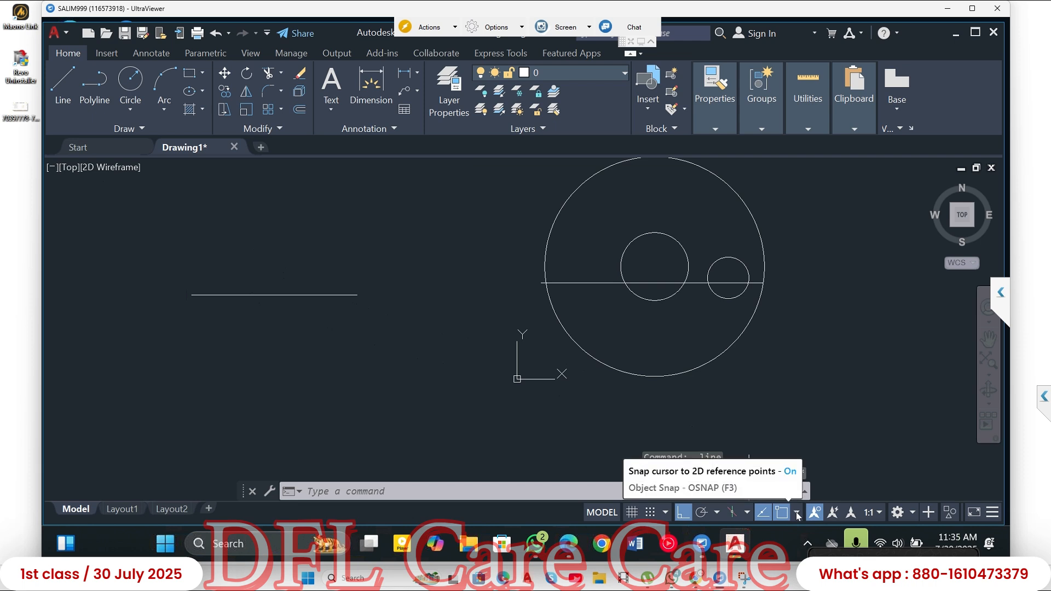
- Turn the Midpoint object snap back on
{"action": "left_click", "coordinate": [796, 513]}
{"action": "left_click", "coordinate": [691, 246]}
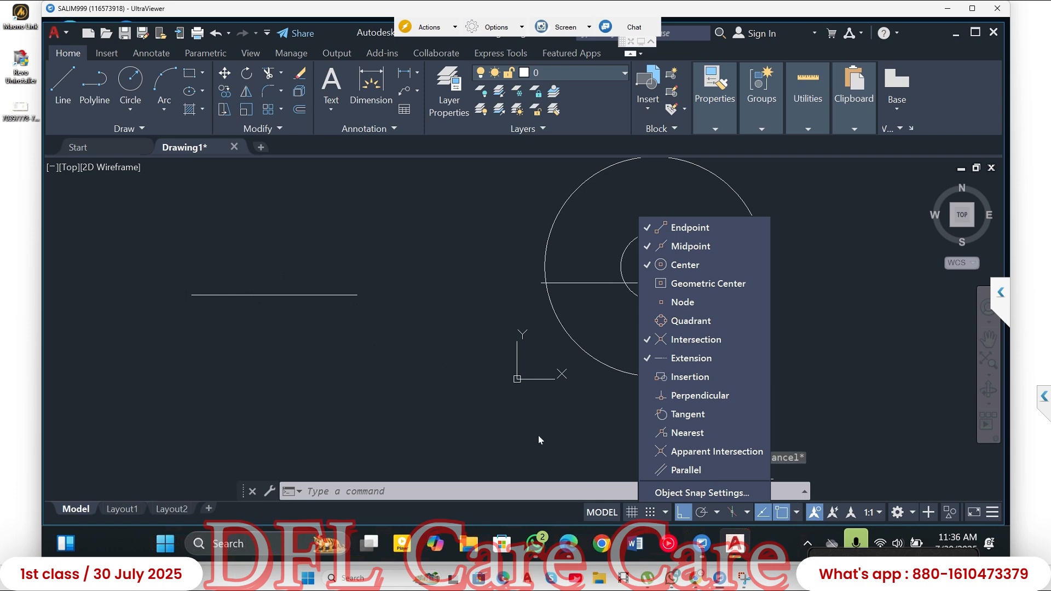
{"action": "left_click", "coordinate": [403, 344]}
{"action": "key", "text": "Escape"}
{"action": "key", "text": "Escape"}
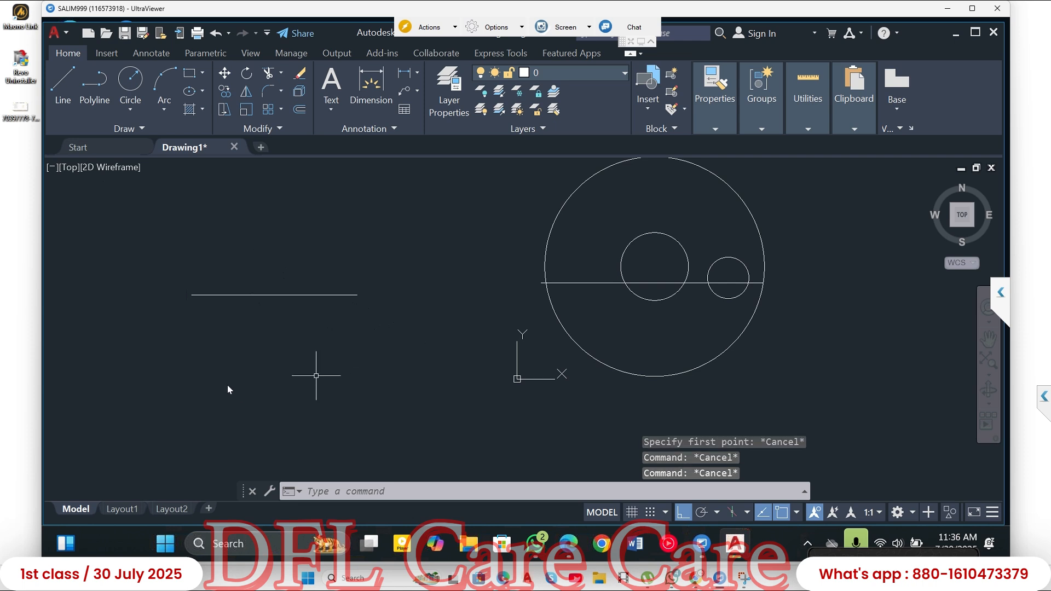
{"action": "left_click", "coordinate": [60, 84]}
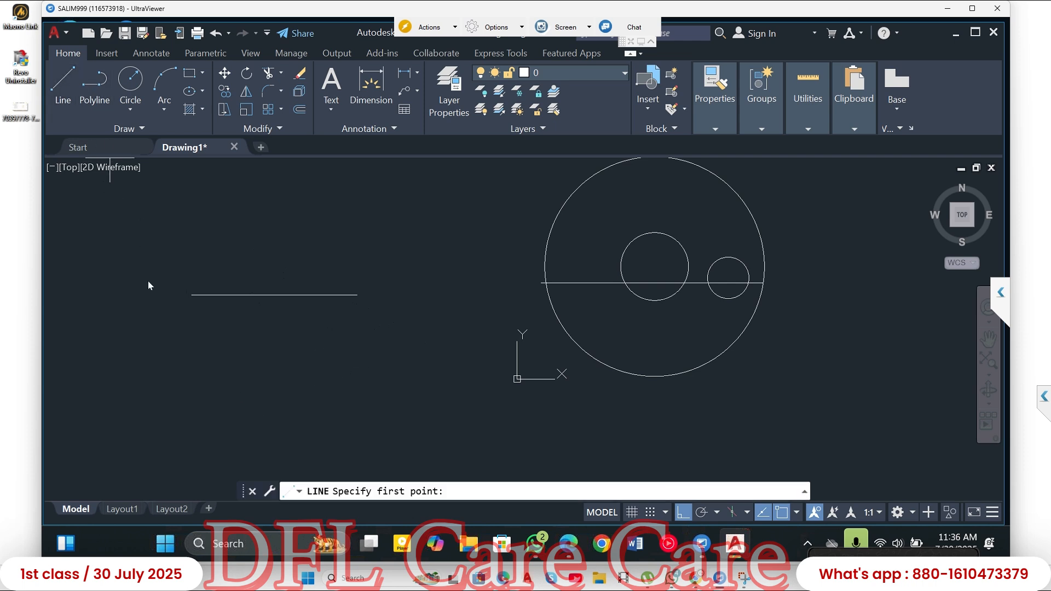
{"action": "left_click", "coordinate": [154, 351]}
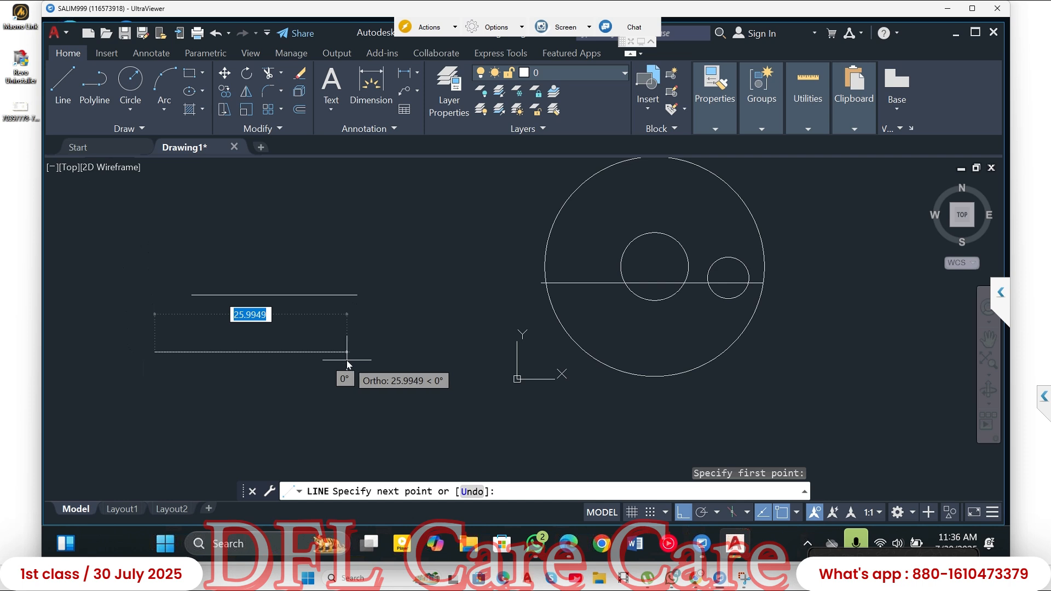
{"action": "key", "text": "Escape"}
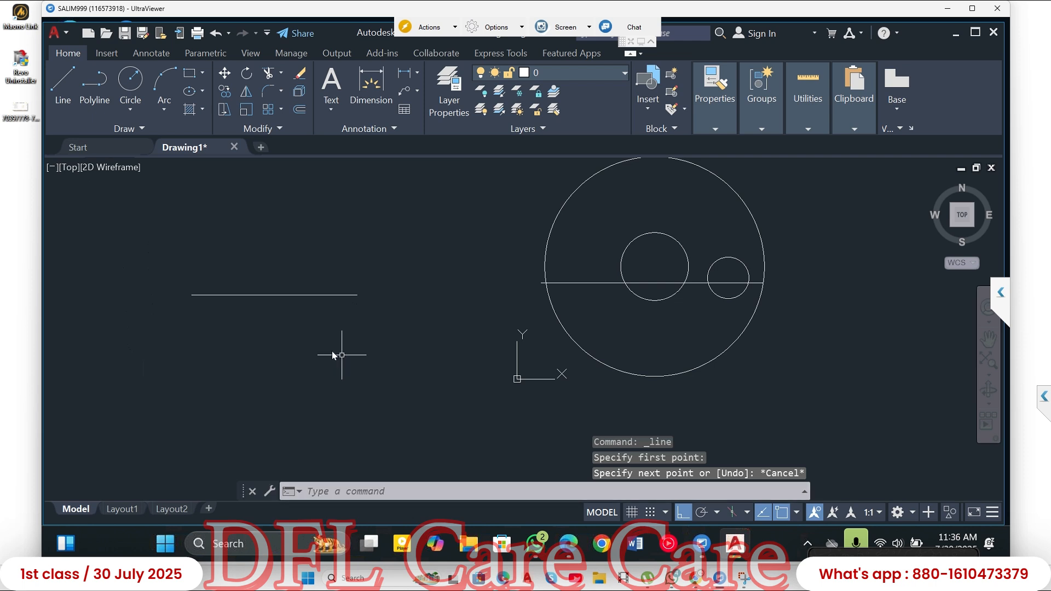
{"action": "left_click", "coordinate": [69, 111]}
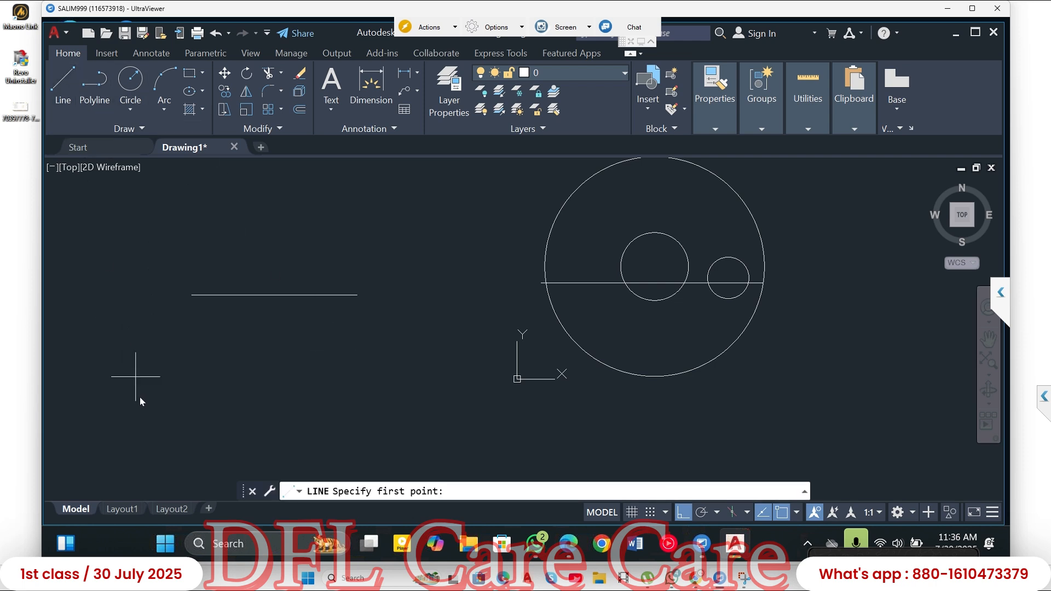
{"action": "left_click", "coordinate": [138, 389]}
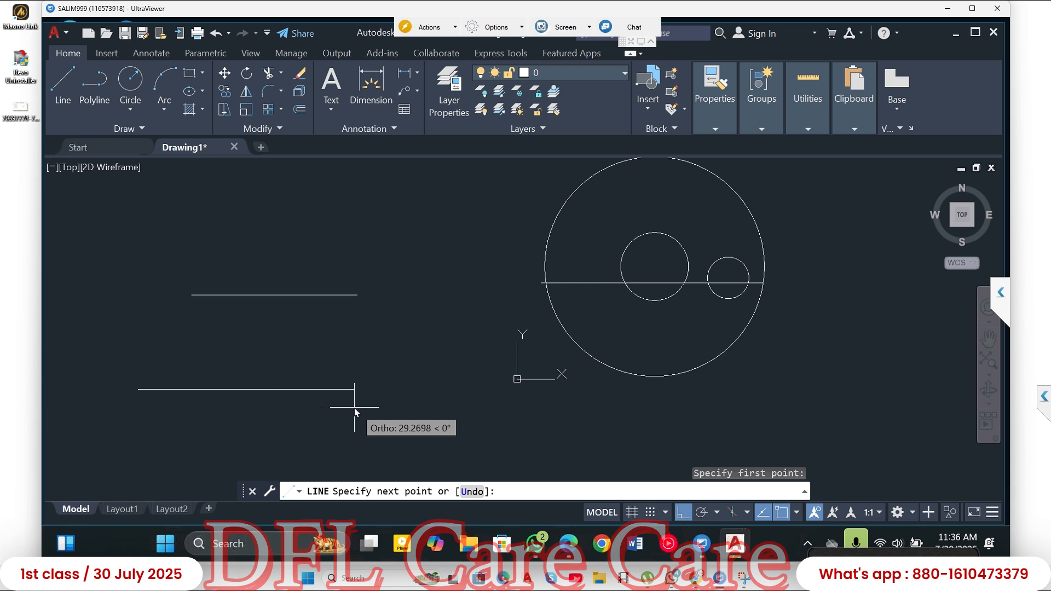
{"action": "type", "text": "252"}
{"action": "key", "text": "BackSpace"}
{"action": "key", "text": "BackSpace"}
{"action": "key", "text": "BackSpace"}
{"action": "key", "text": "Escape"}
{"action": "key", "text": "Escape"}
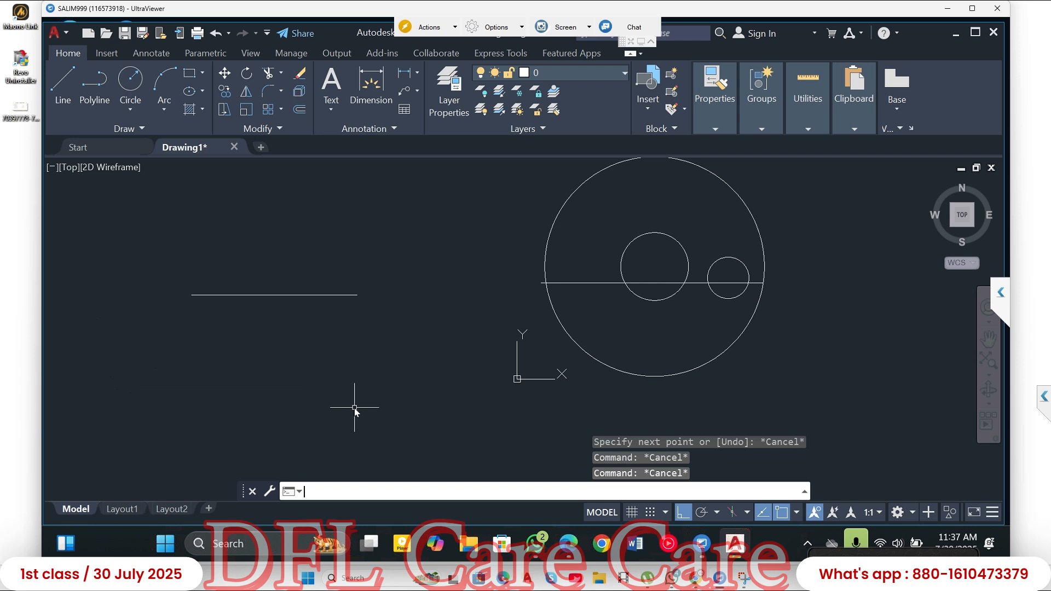
- Turn Ortho off and draw a line 30 long at 45° from a point below and left of the separate horizontal line
{"action": "left_click", "coordinate": [63, 81]}
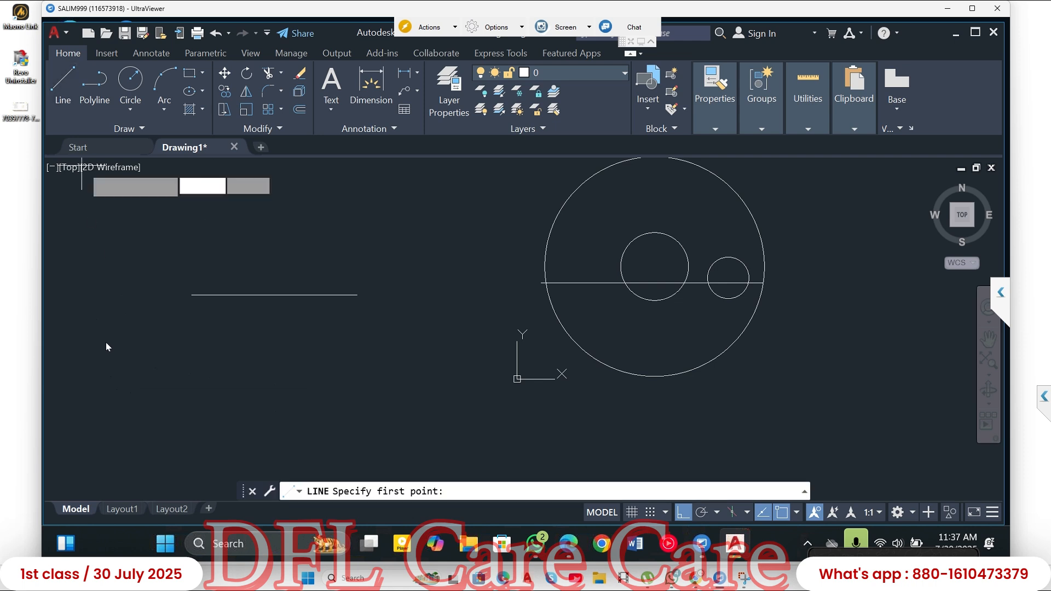
{"action": "left_click", "coordinate": [106, 381]}
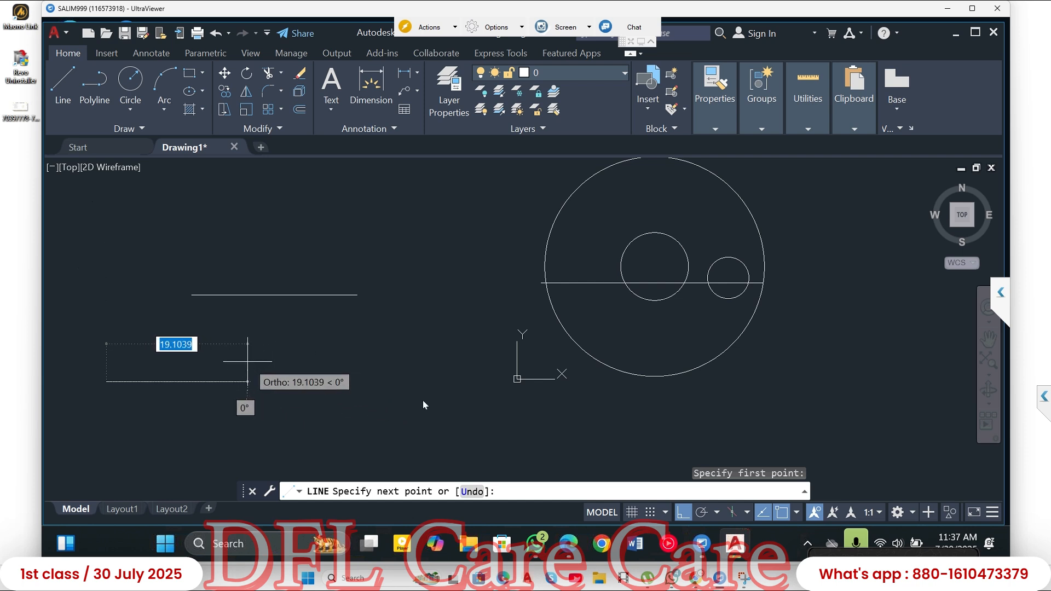
{"action": "left_click", "coordinate": [683, 513]}
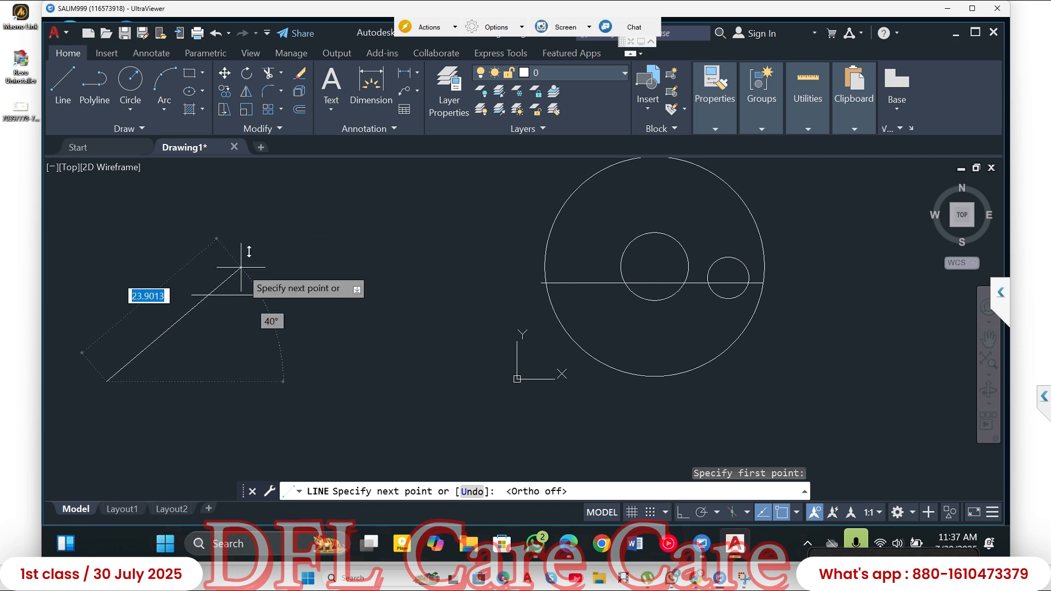
{"action": "type", "text": "30"}
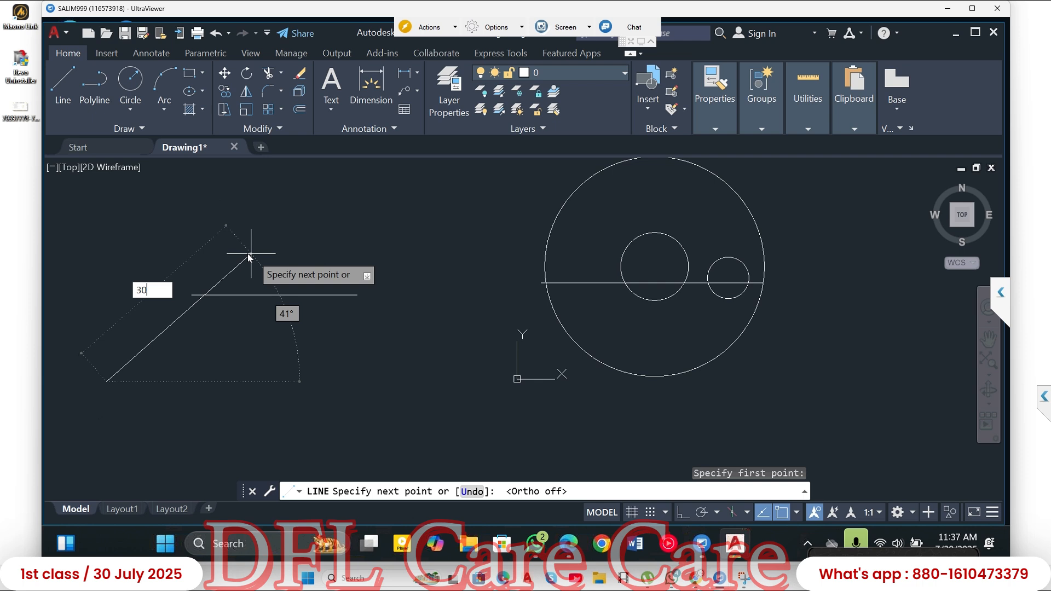
{"action": "key", "text": "Tab"}
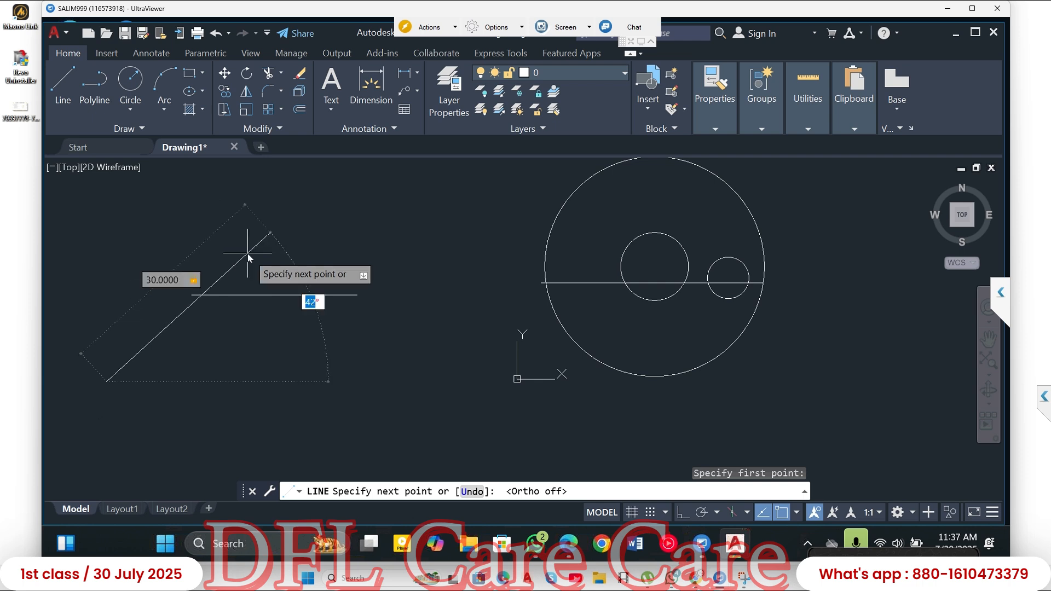
{"action": "type", "text": "45"}
{"action": "key", "text": "Return"}
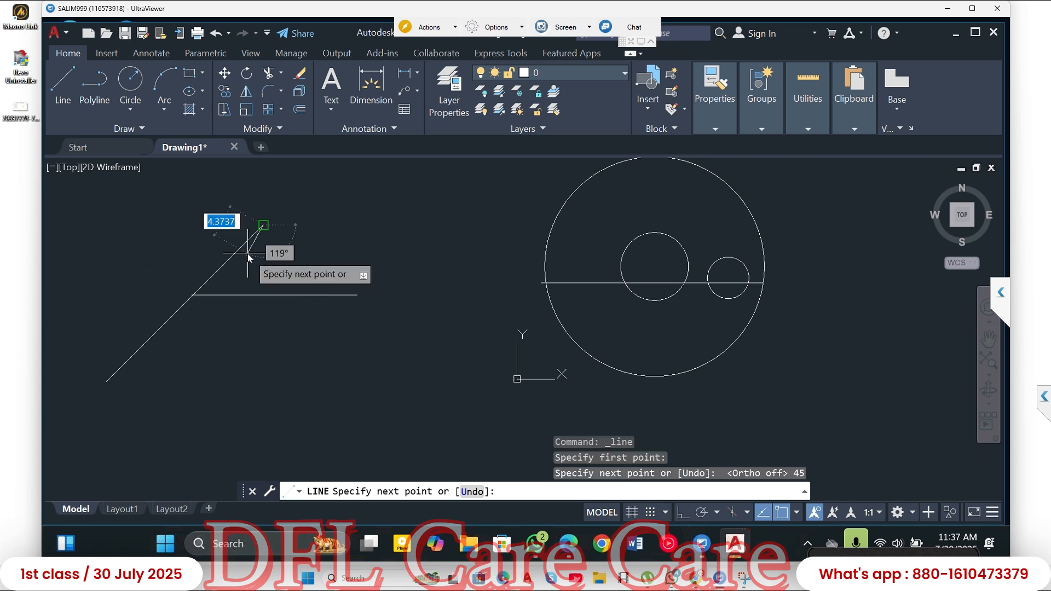
{"action": "key", "text": "Escape"}
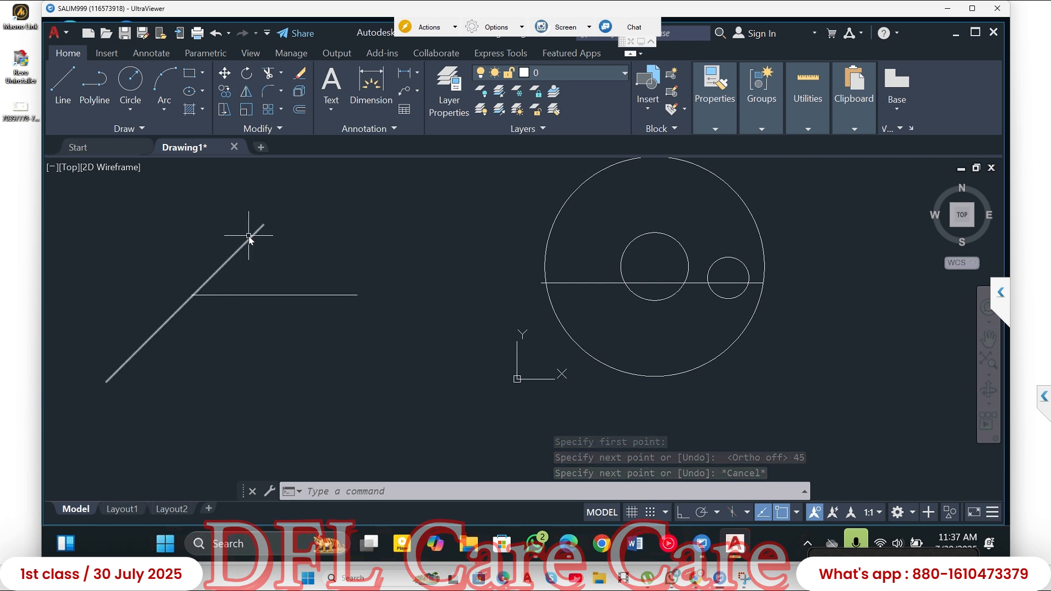
- Draw a line 10 long at 135° from the lower end of the 45° line
{"action": "left_click", "coordinate": [63, 82]}
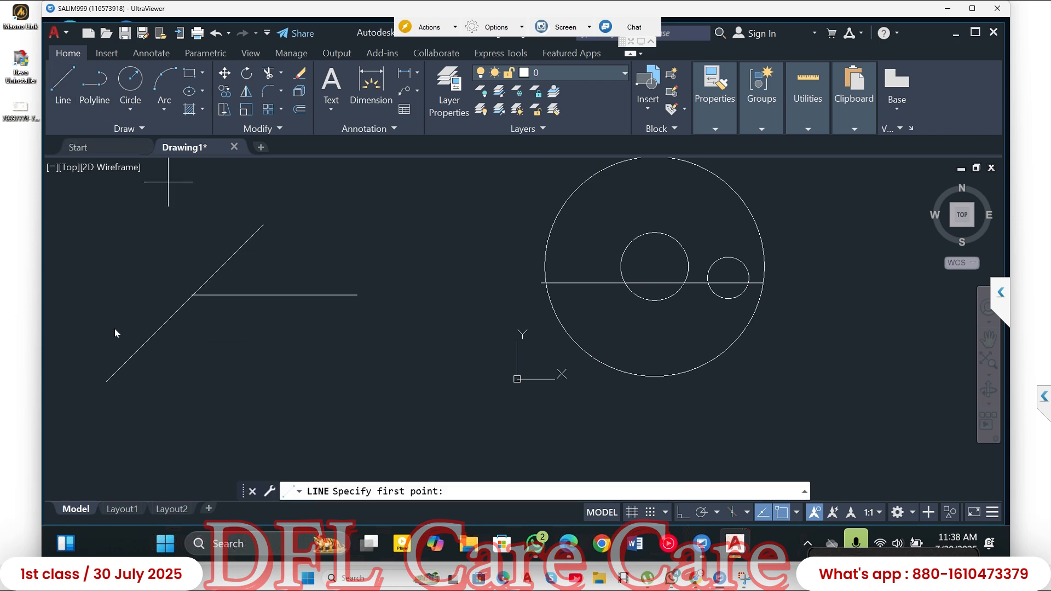
{"action": "left_click", "coordinate": [107, 382]}
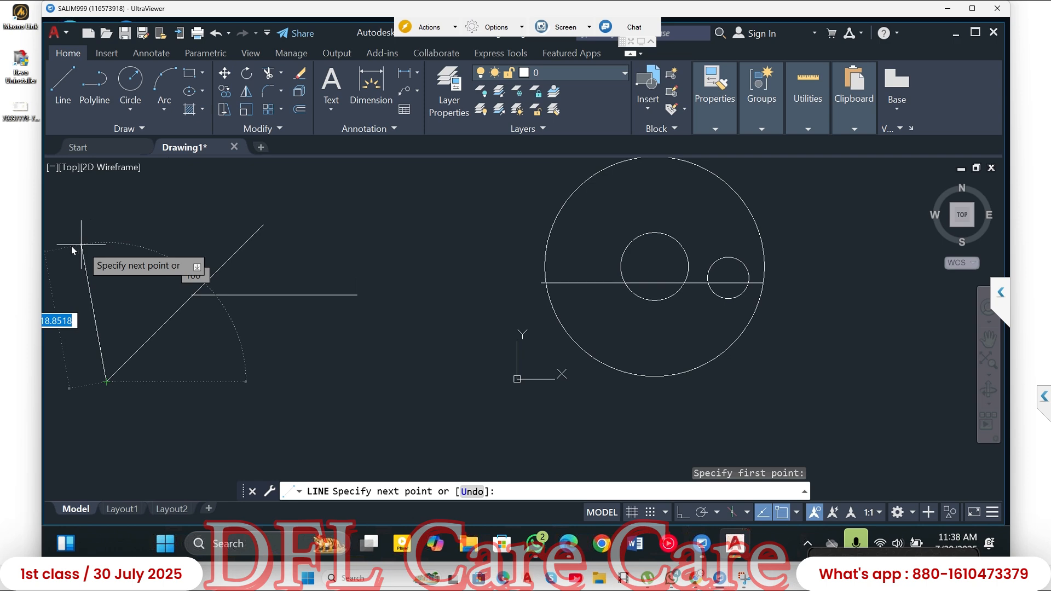
{"action": "scroll", "coordinate": [102, 245], "scroll_direction": "up", "scroll_amount": 2}
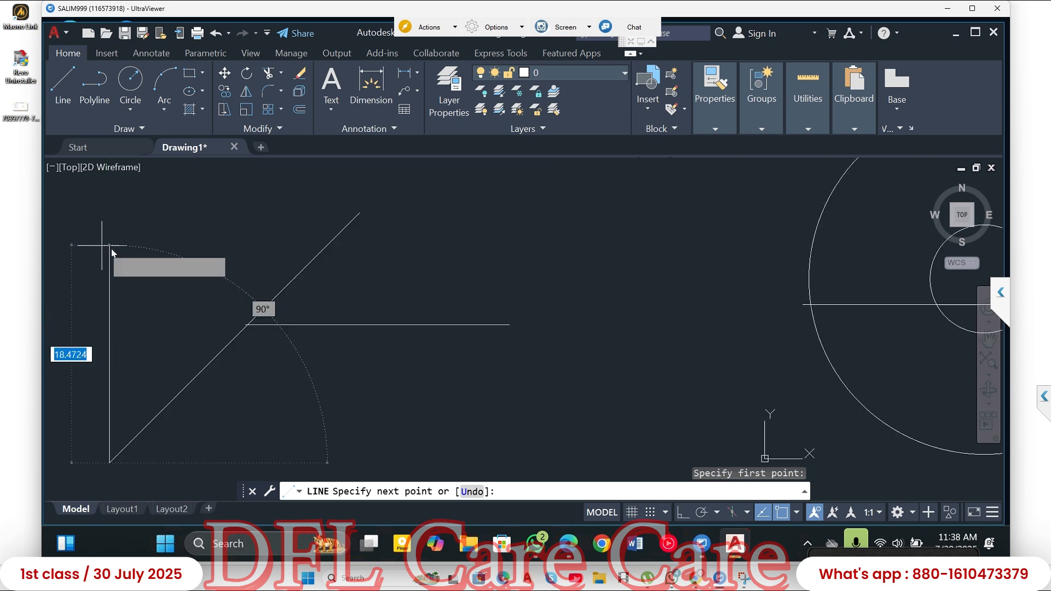
{"action": "scroll", "coordinate": [136, 261], "scroll_direction": "up", "scroll_amount": 1}
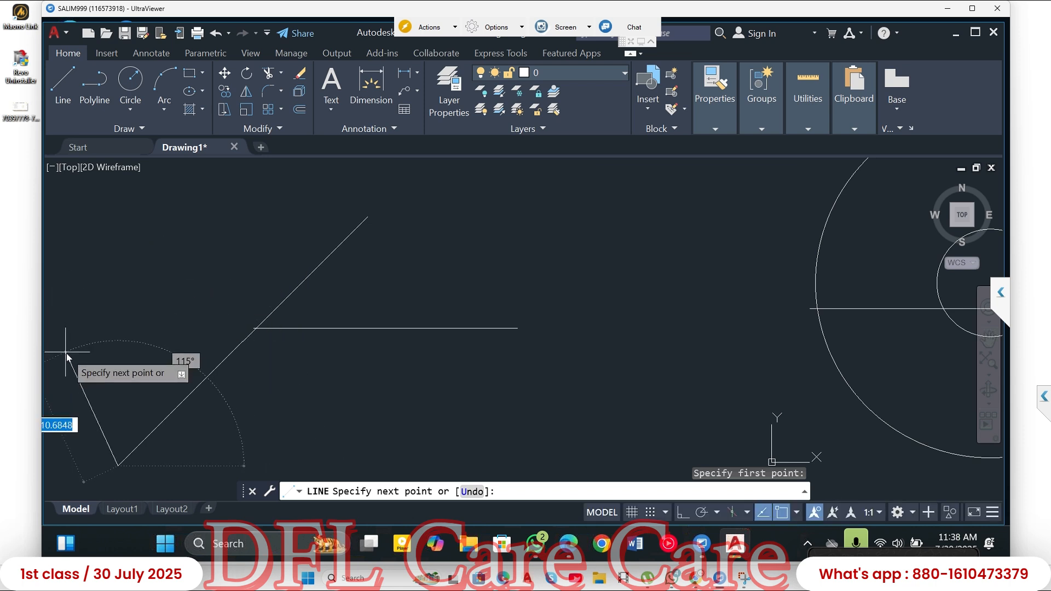
{"action": "type", "text": "10"}
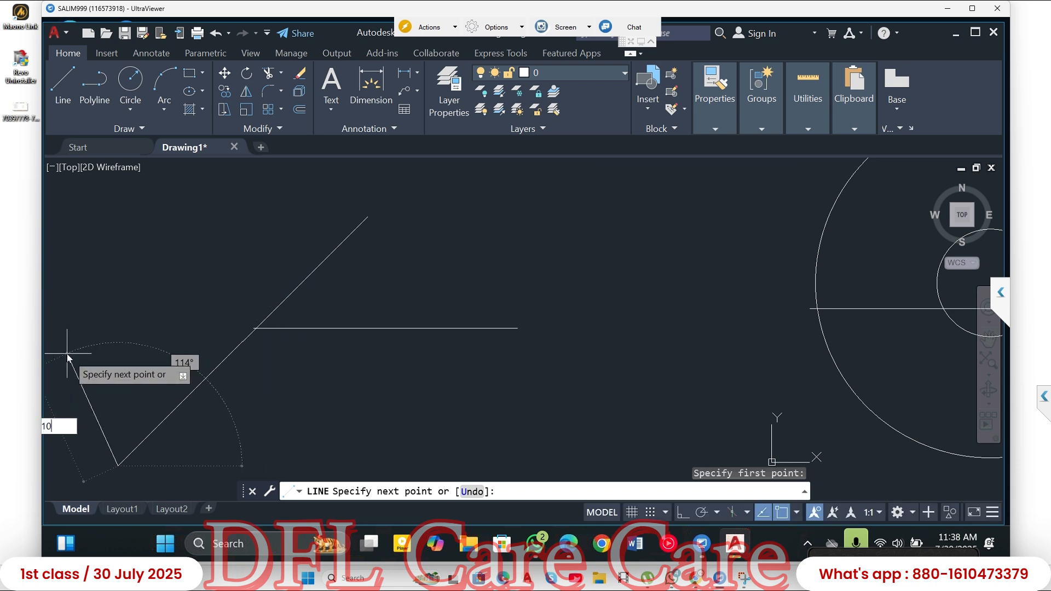
{"action": "key", "text": "Tab"}
{"action": "type", "text": "135"}
{"action": "key", "text": "Return"}
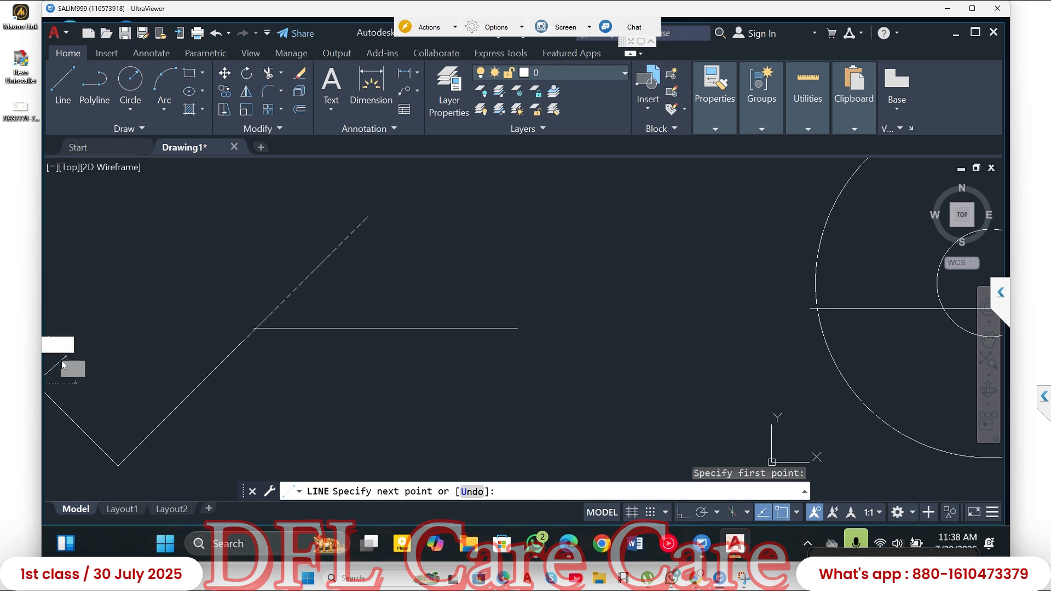
{"action": "key", "text": "Escape"}
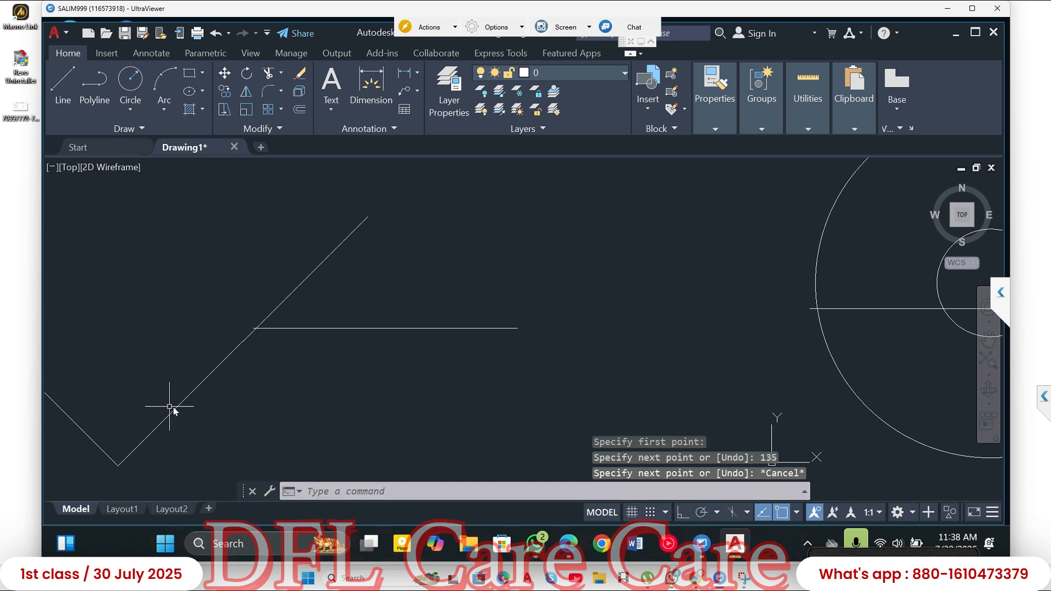
- Draw a chain of three connected freehand line segments above the 135° line, running across the 45° line, using the Line command
{"action": "middle_click_drag", "start_coordinate": [184, 412], "coordinate": [300, 363]}
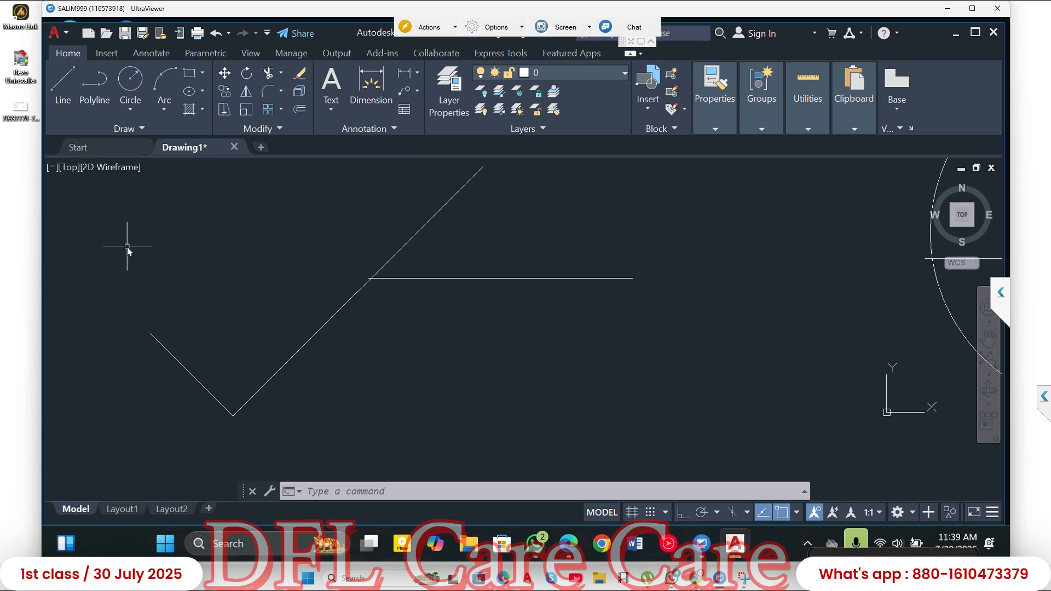
{"action": "type", "text": "L"}
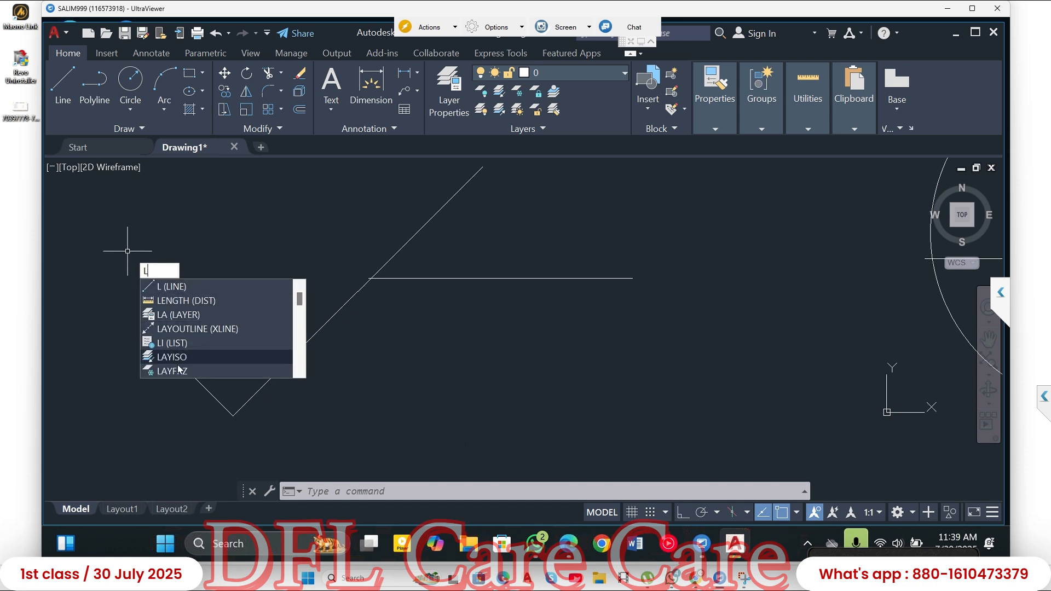
{"action": "left_click", "coordinate": [176, 292]}
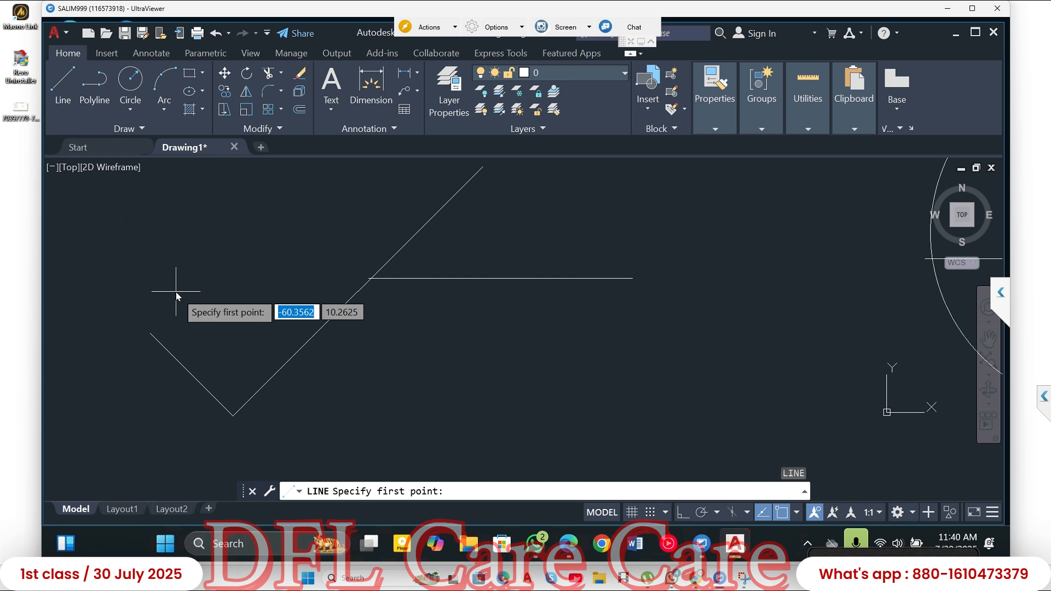
{"action": "left_click", "coordinate": [63, 85]}
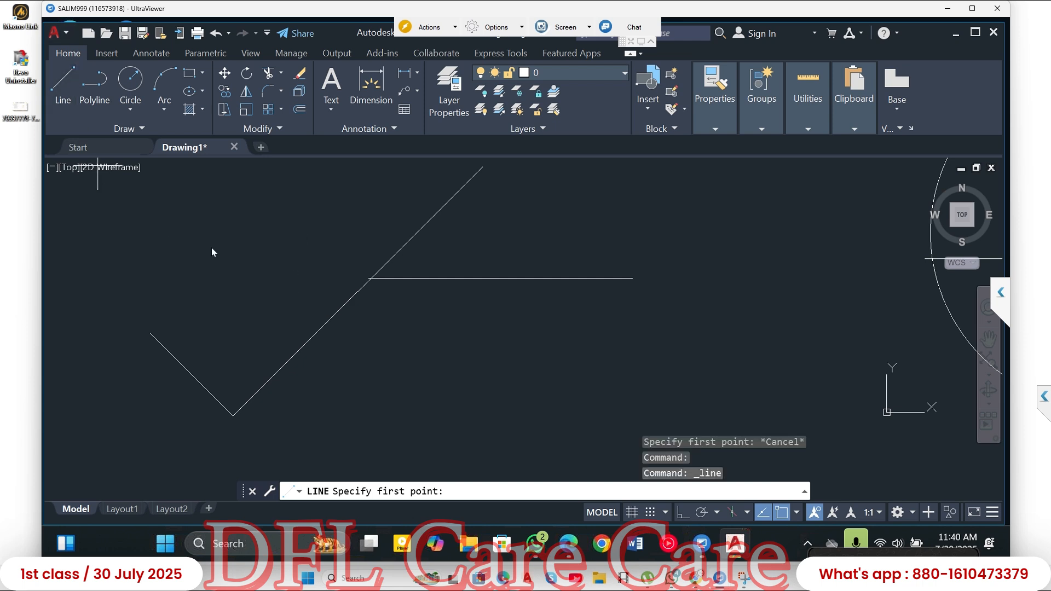
{"action": "left_click", "coordinate": [152, 247]}
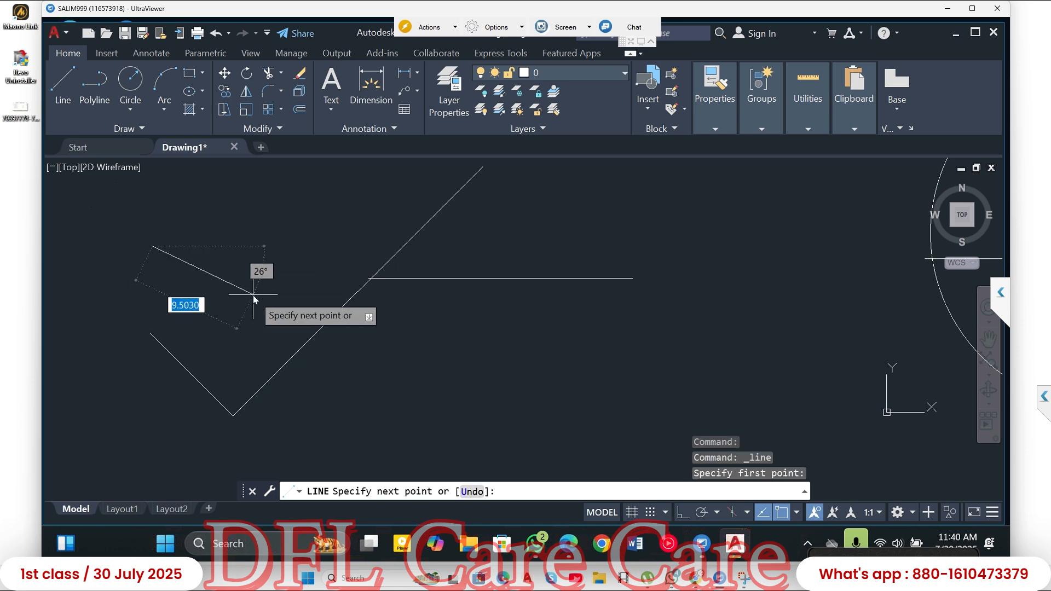
{"action": "left_click", "coordinate": [253, 294]}
{"action": "left_click", "coordinate": [366, 248]}
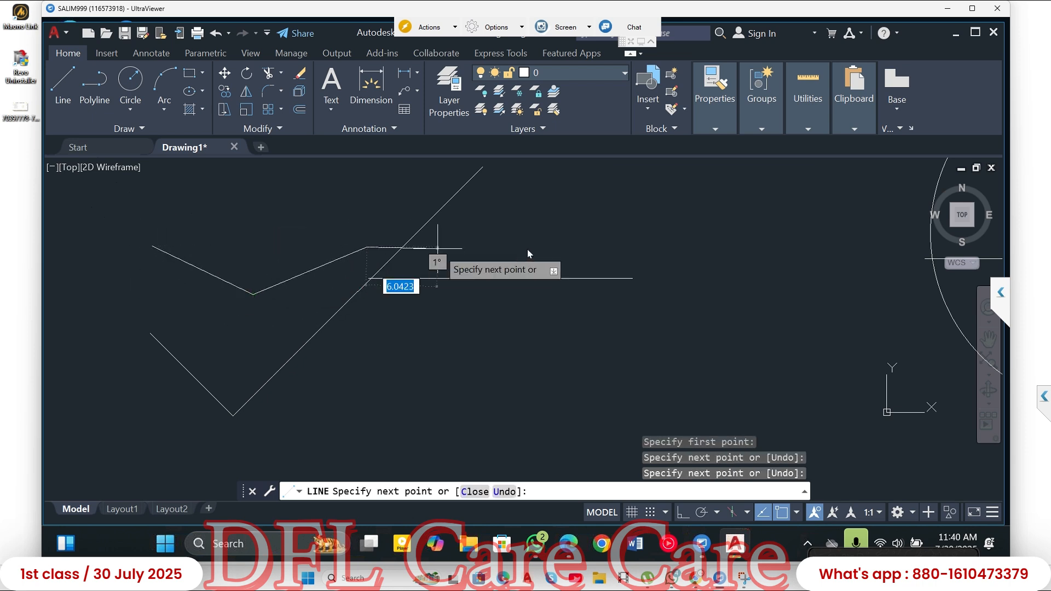
{"action": "left_click", "coordinate": [585, 239]}
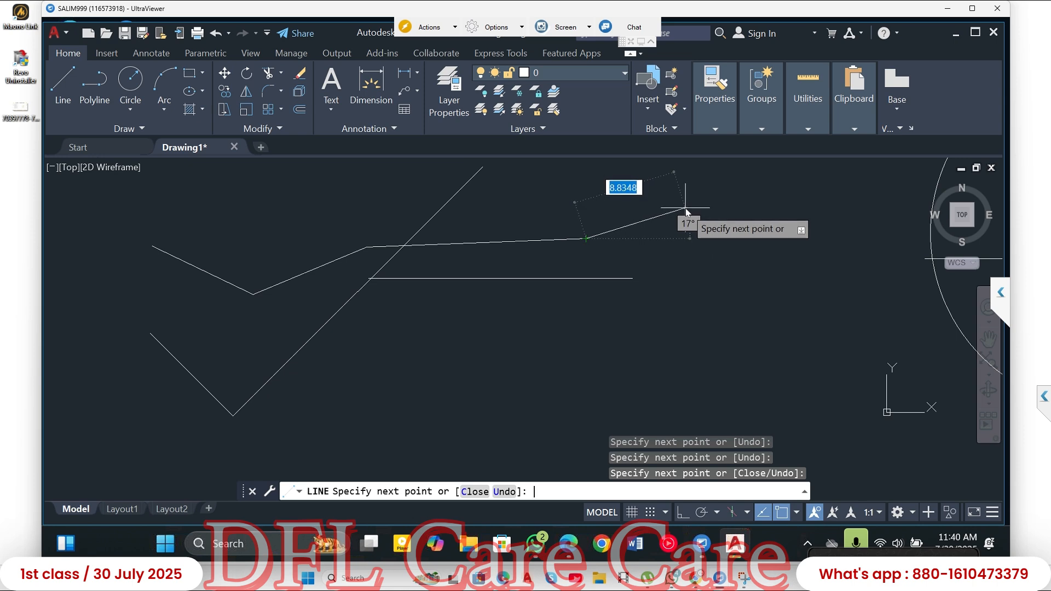
{"action": "key", "text": "Return"}
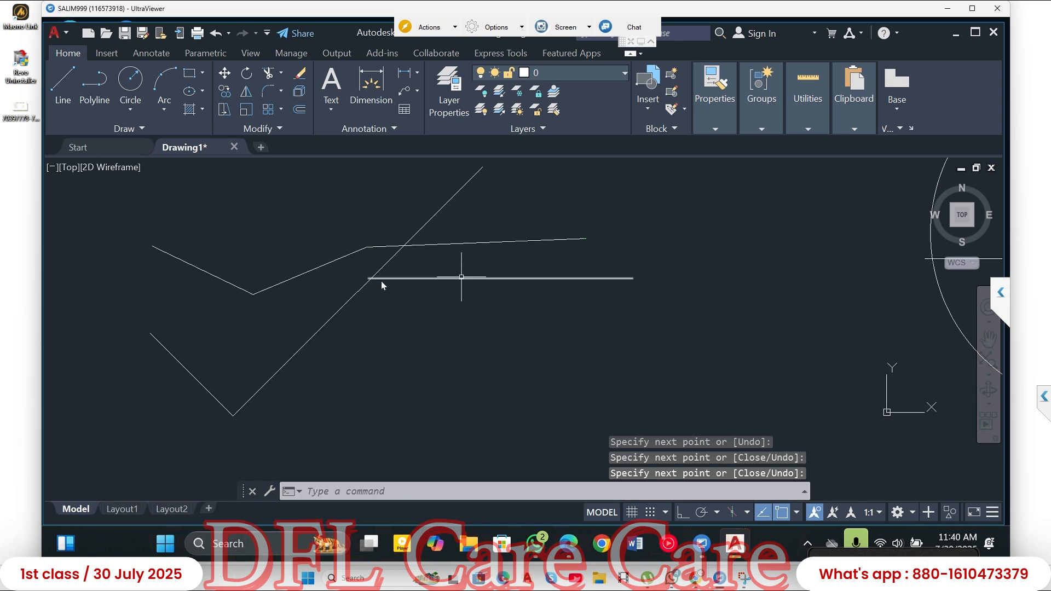
- Draw a second chain of three connected freehand line segments above the first chain with the Line command
{"action": "left_click", "coordinate": [65, 84]}
{"action": "left_click", "coordinate": [104, 202]}
{"action": "left_click", "coordinate": [219, 218]}
{"action": "left_click", "coordinate": [421, 207]}
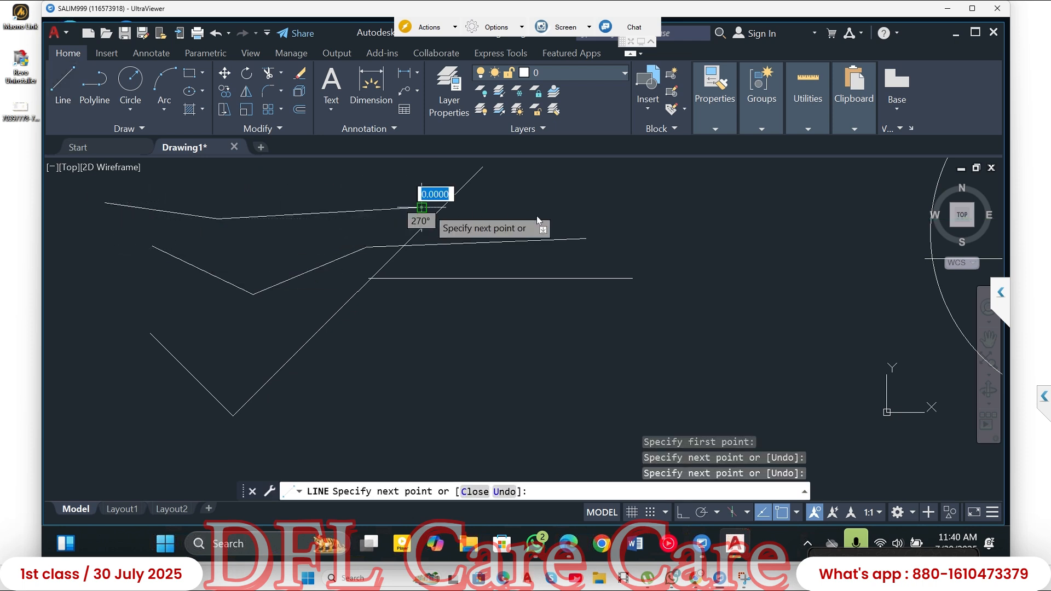
{"action": "left_click", "coordinate": [601, 220]}
{"action": "key", "text": "Escape"}
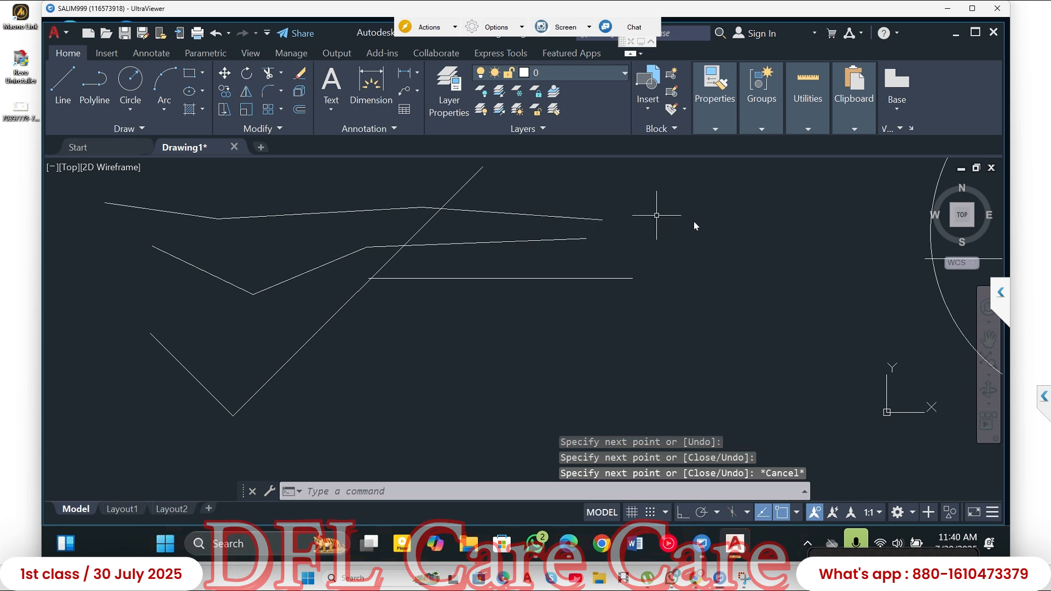
- Select the last segment of the upper line chain to check whether the segments are separate objects, and clear the selection
{"action": "left_click", "coordinate": [541, 201]}
{"action": "left_click", "coordinate": [507, 220]}
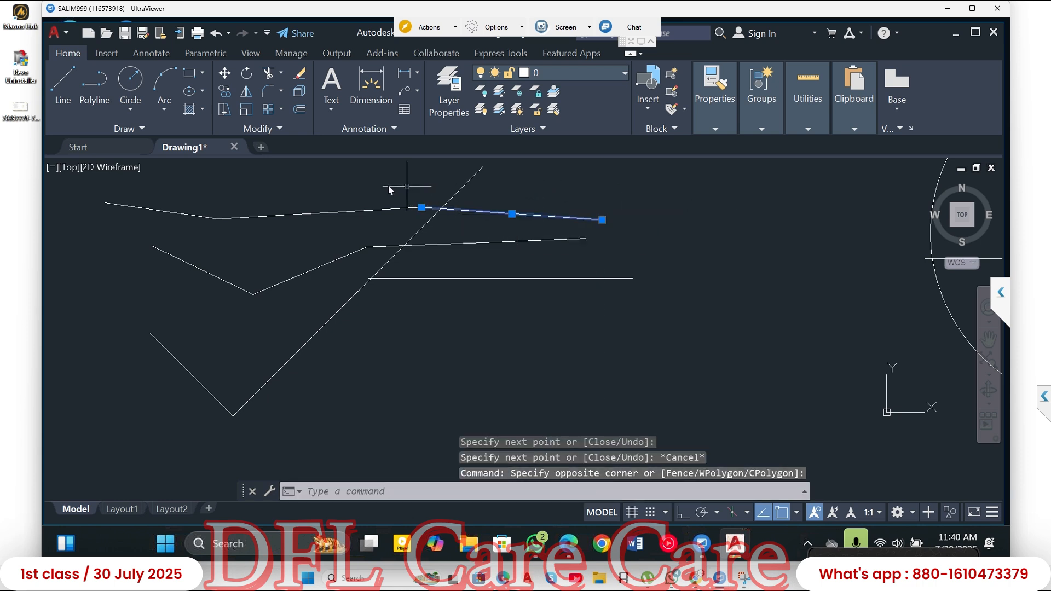
{"action": "key", "text": "Escape"}
{"action": "key", "text": "Escape"}
{"action": "key", "text": "Escape"}
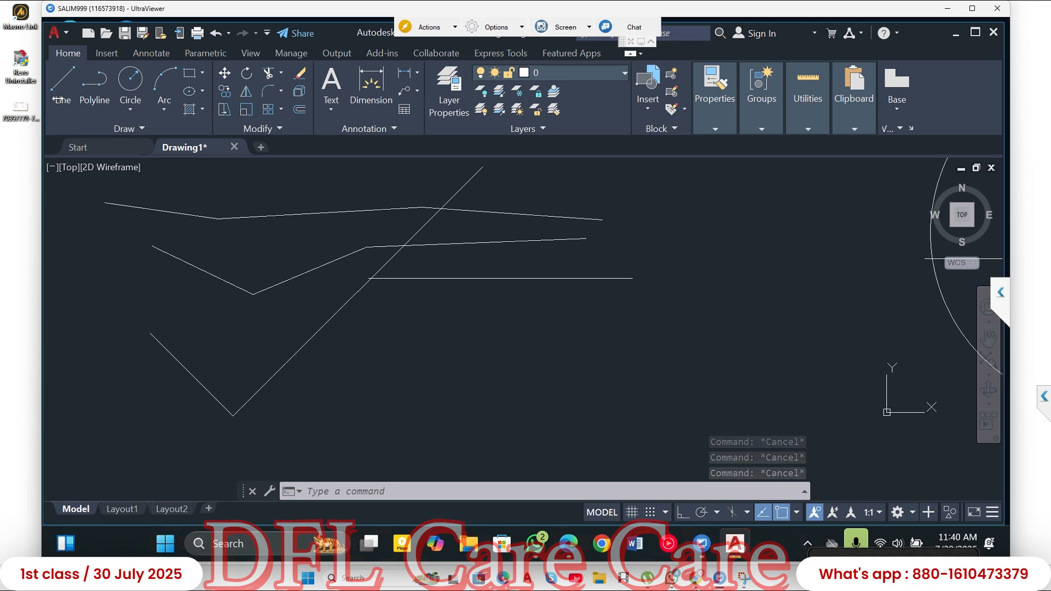
- Draw a freehand polyline of three segments, about 12.4, 17.2 and 12.6 long, below the horizontal line
{"action": "left_click", "coordinate": [94, 98]}
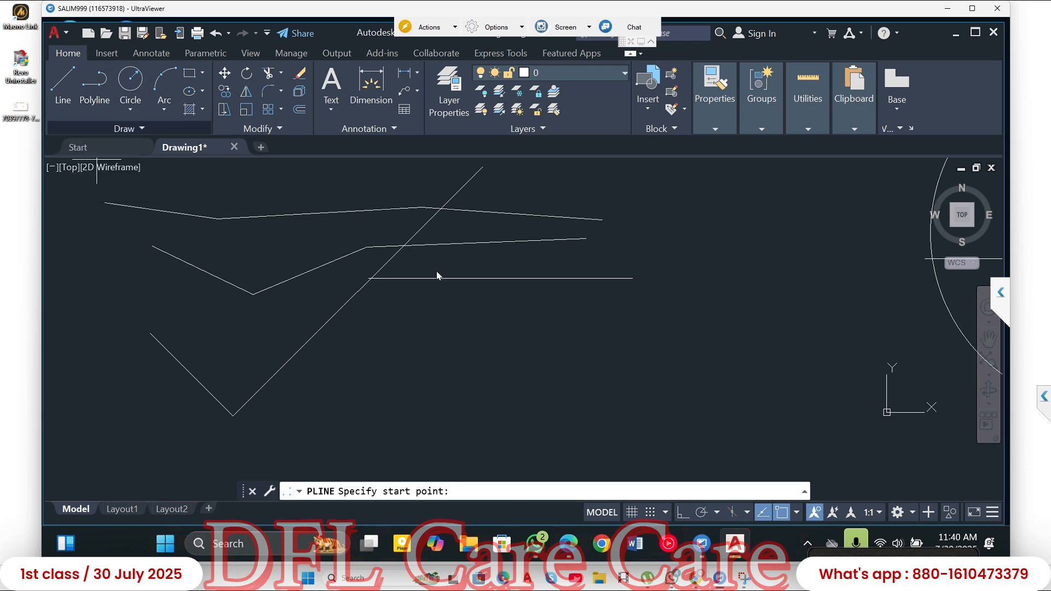
{"action": "middle_click_drag", "start_coordinate": [432, 268], "coordinate": [348, 193]}
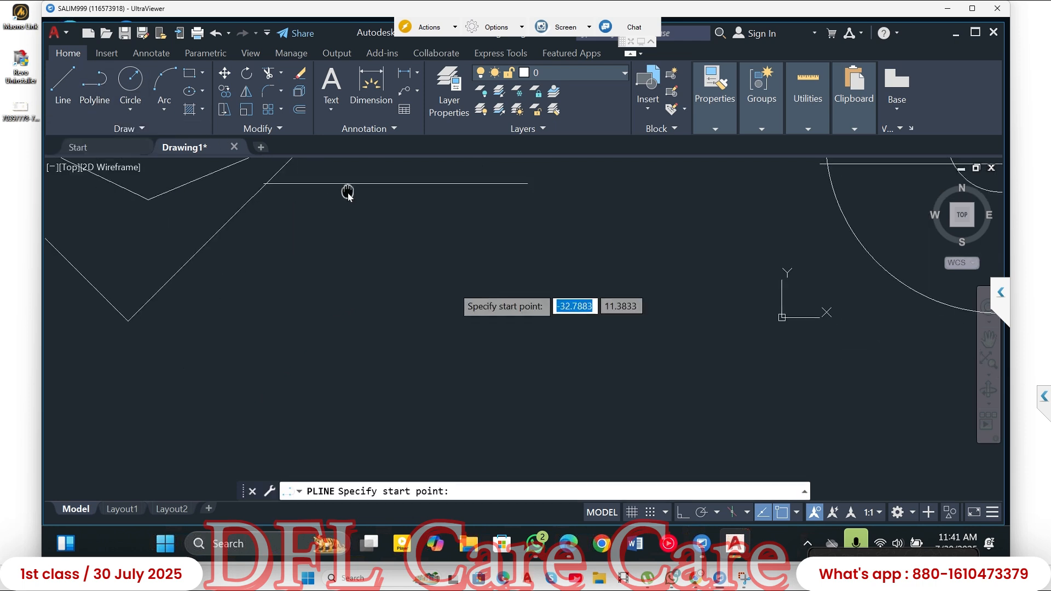
{"action": "left_click", "coordinate": [232, 285]}
{"action": "left_click", "coordinate": [379, 281]}
{"action": "left_click", "coordinate": [569, 347]}
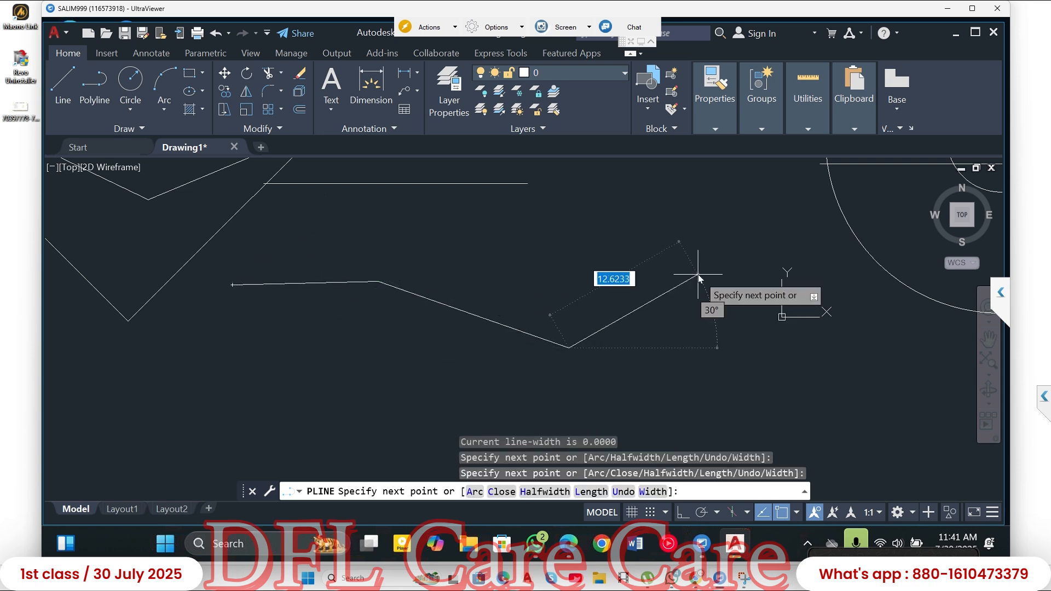
{"action": "left_click", "coordinate": [697, 276]}
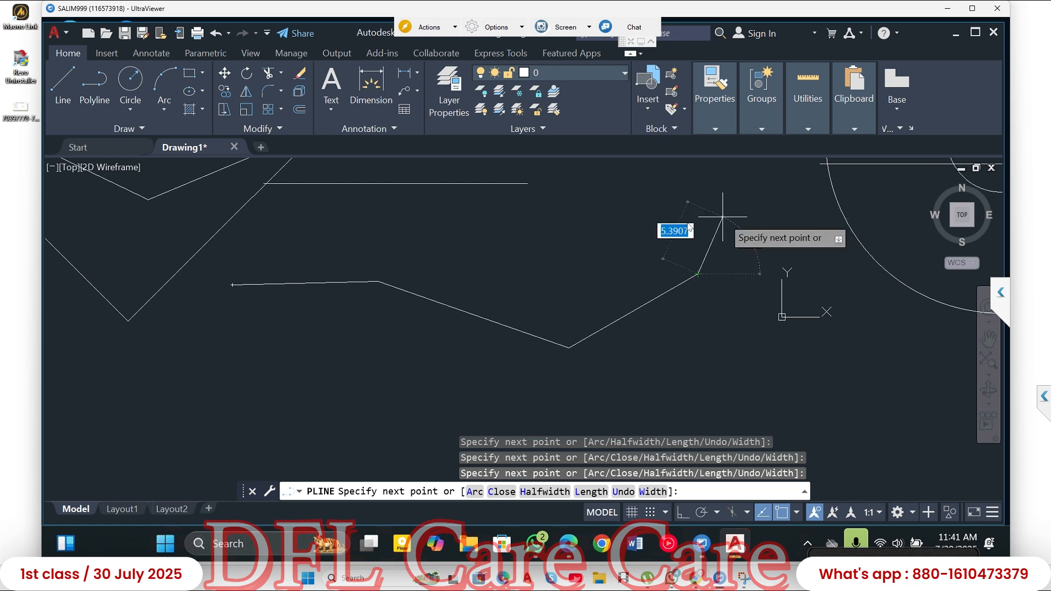
{"action": "key", "text": "Return"}
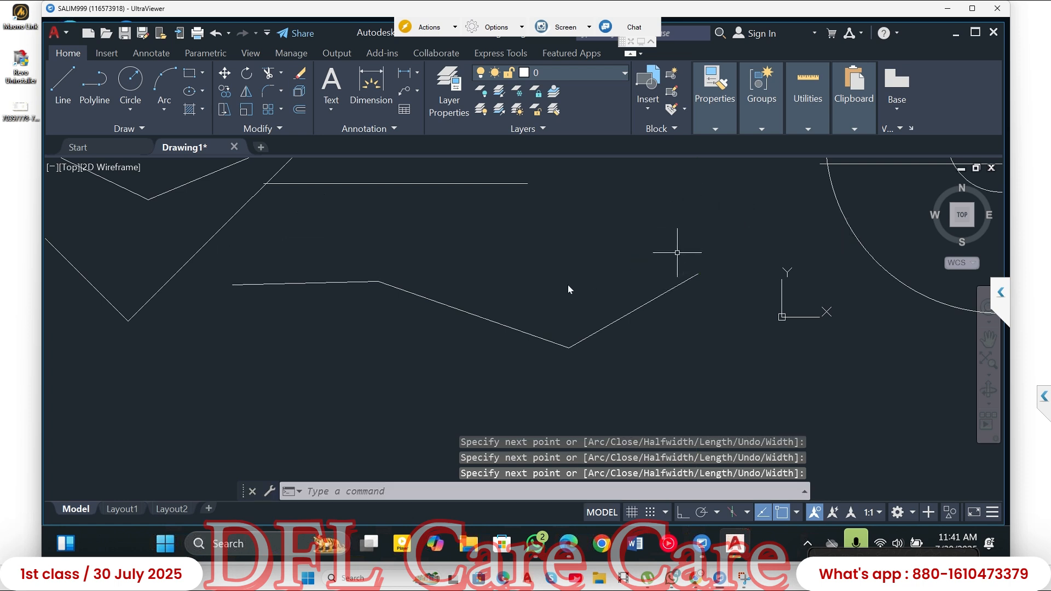
- Select the new polyline to check whether its segments form one object, and clear the selection
{"action": "left_click", "coordinate": [322, 283]}
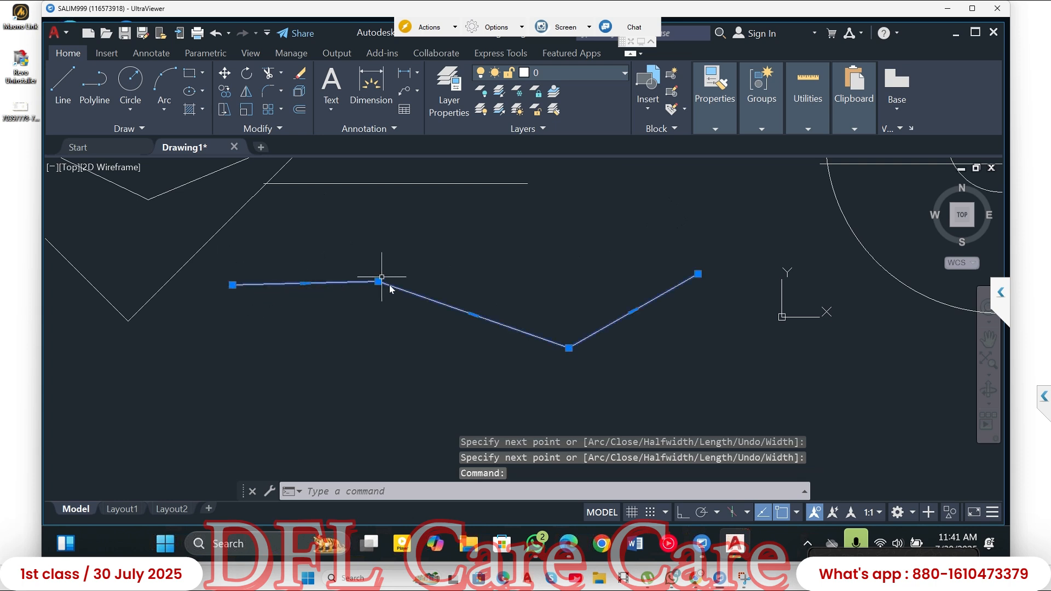
{"action": "middle_click_drag", "start_coordinate": [506, 277], "coordinate": [591, 321]}
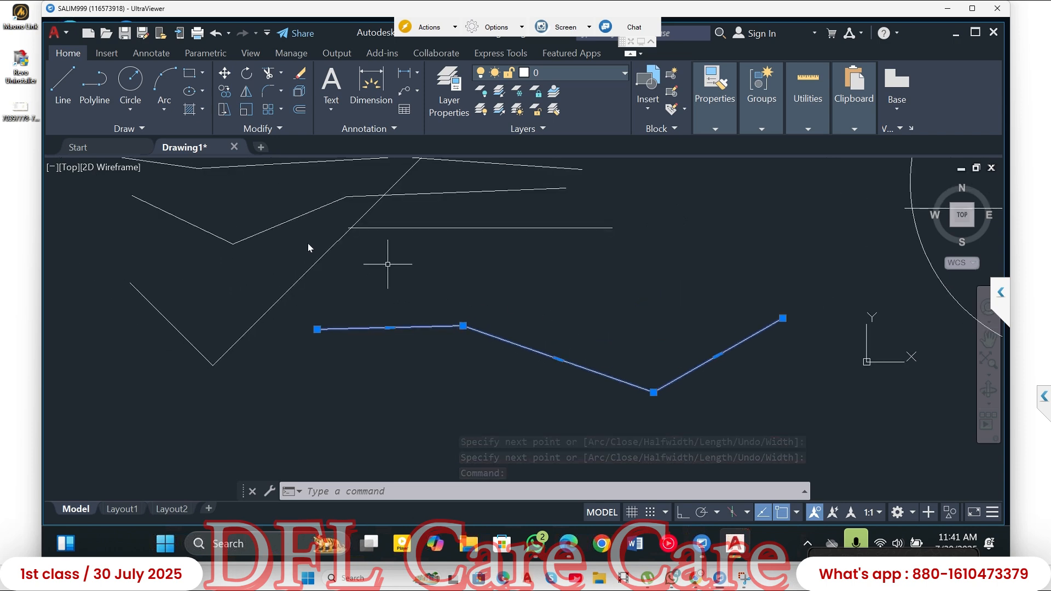
{"action": "key", "text": "Escape"}
- Select the three segments of the lower line chain one at a time to check whether they are separate objects, clearing each selection
{"action": "left_click", "coordinate": [195, 225]}
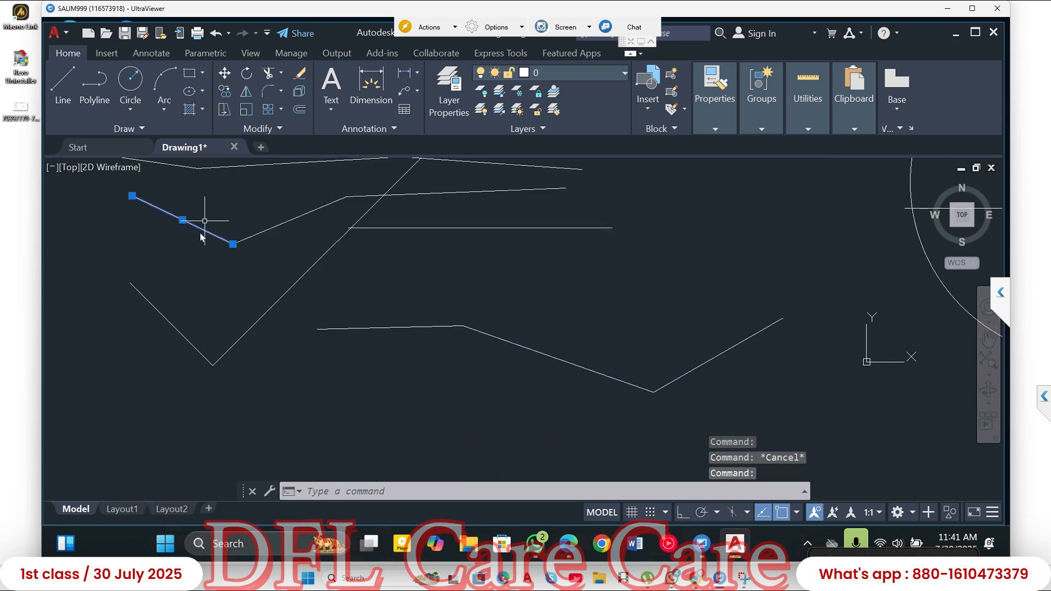
{"action": "key", "text": "Escape"}
{"action": "left_click", "coordinate": [272, 229]}
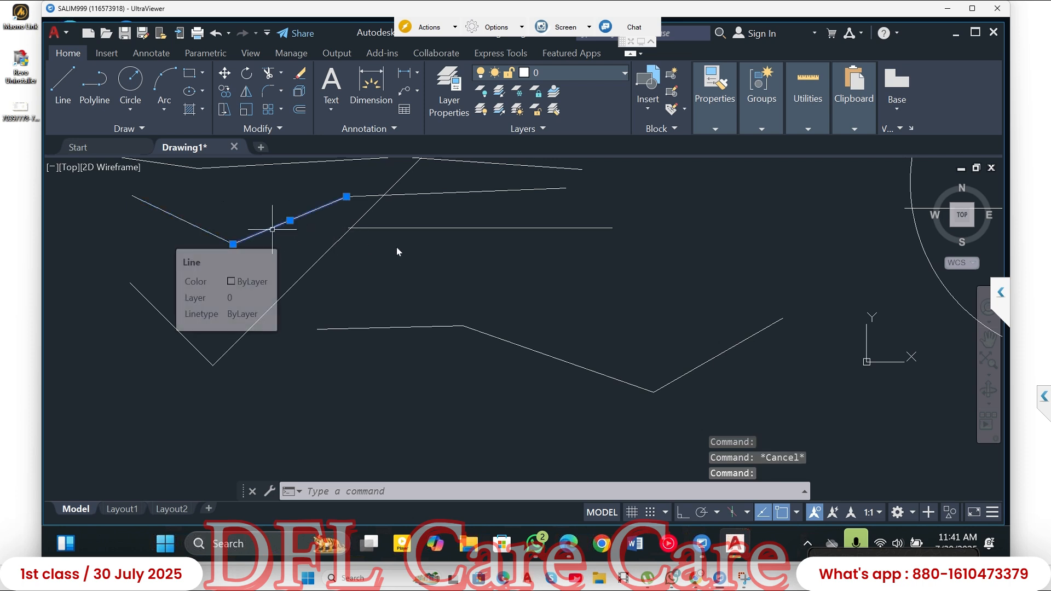
{"action": "key", "text": "Escape"}
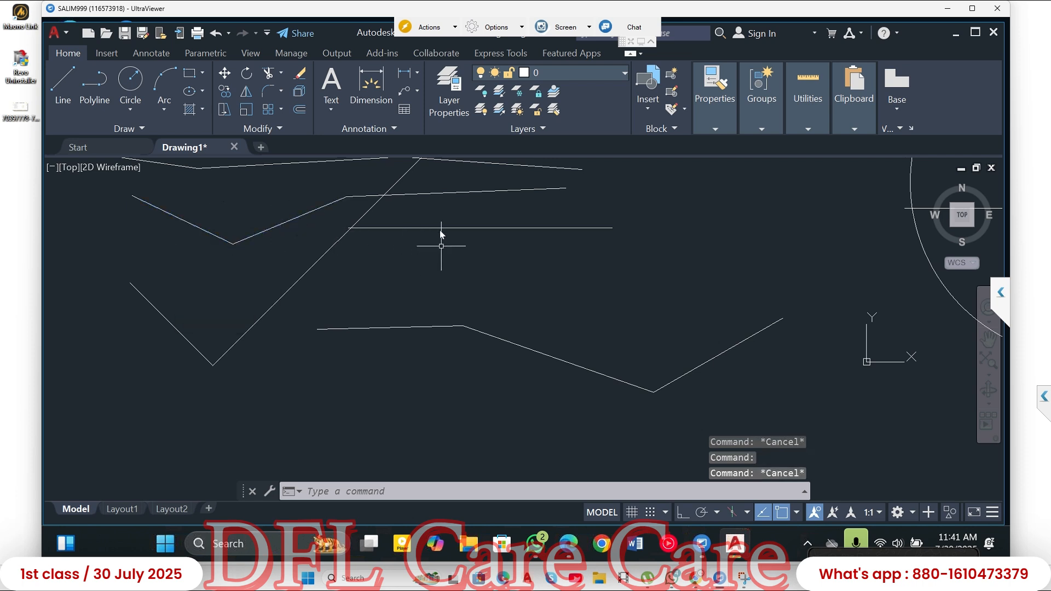
{"action": "left_click", "coordinate": [435, 195]}
{"action": "key", "text": "Escape"}
{"action": "key", "text": "Escape"}
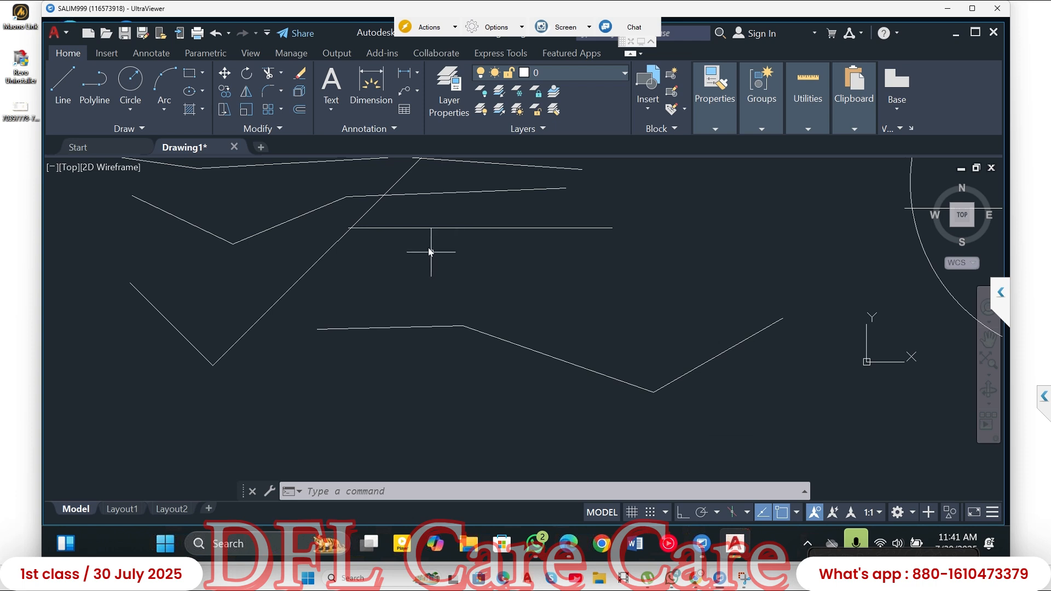
- Select the 45° line and the horizontal line separately to compare them with the polyline, clearing each selection
{"action": "left_click", "coordinate": [326, 253]}
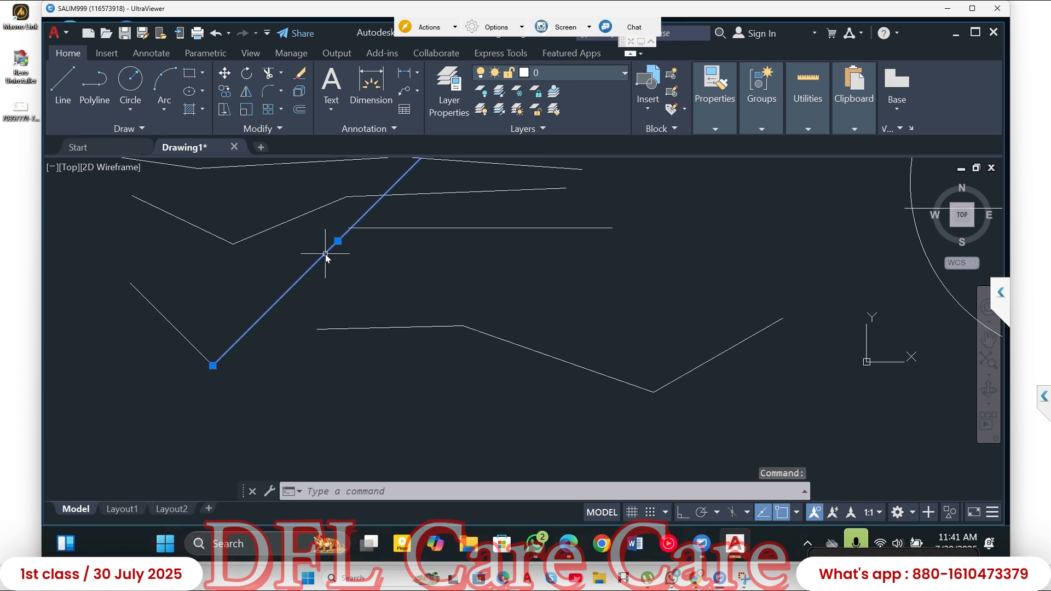
{"action": "left_click", "coordinate": [548, 281]}
{"action": "double_click", "coordinate": [704, 207]}
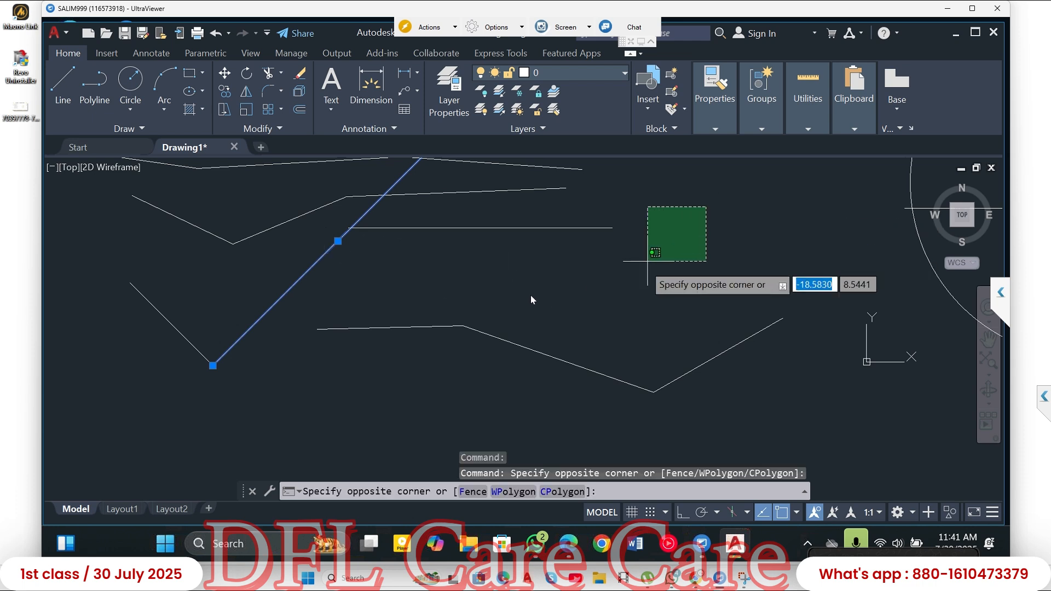
{"action": "double_click", "coordinate": [531, 298]}
{"action": "double_click", "coordinate": [712, 221]}
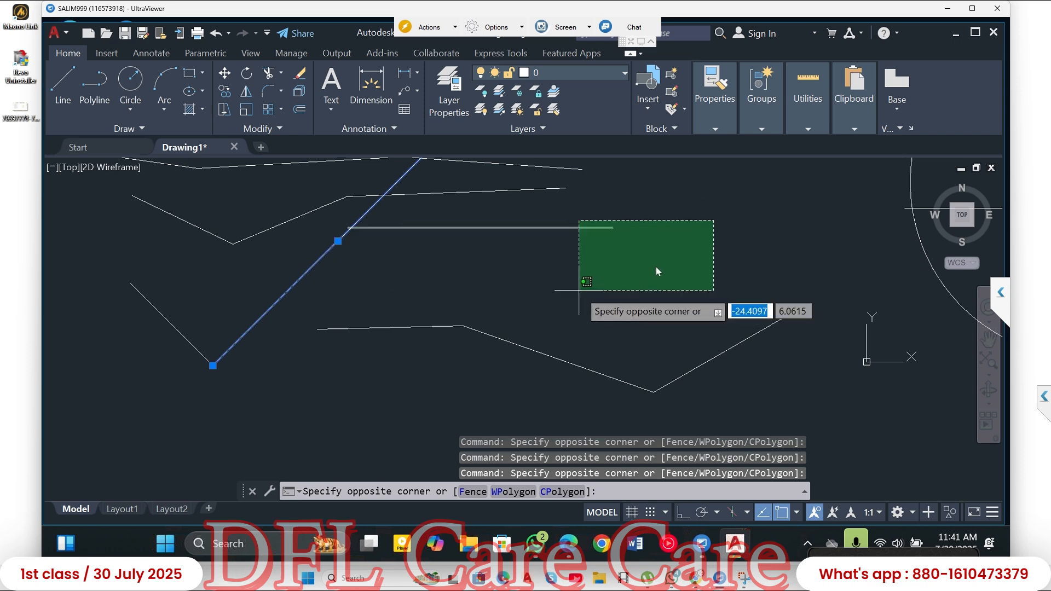
{"action": "double_click", "coordinate": [708, 236]}
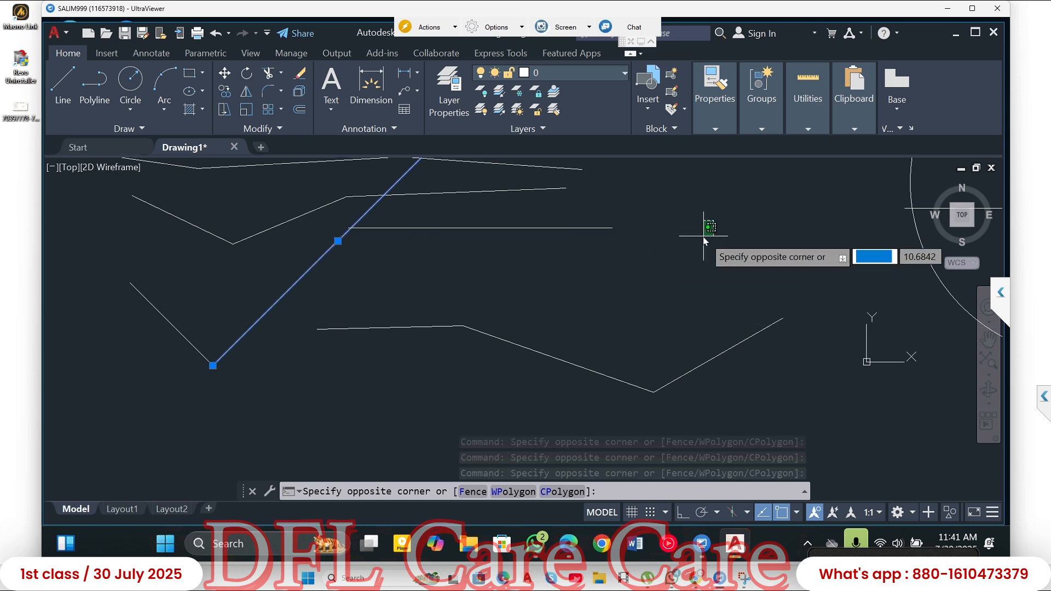
{"action": "key", "text": "Escape"}
{"action": "key", "text": "Escape"}
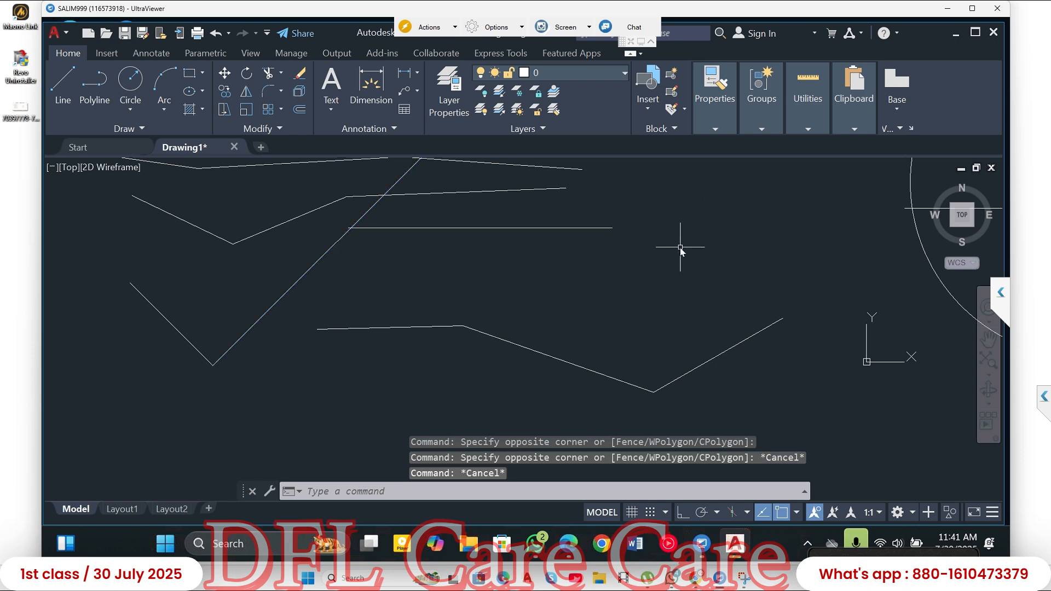
{"action": "left_click", "coordinate": [499, 228]}
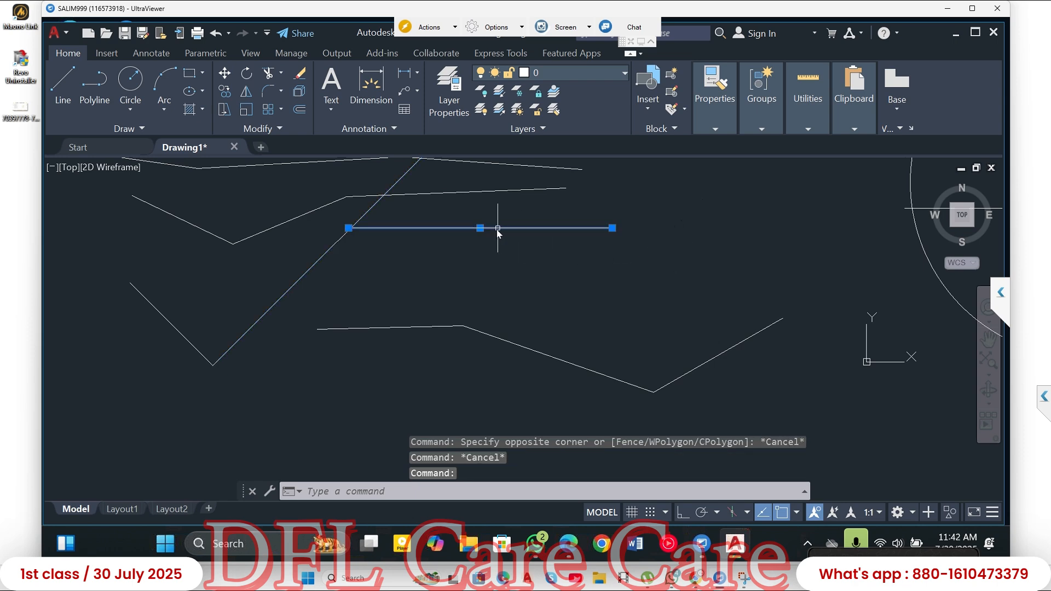
{"action": "key", "text": "Escape"}
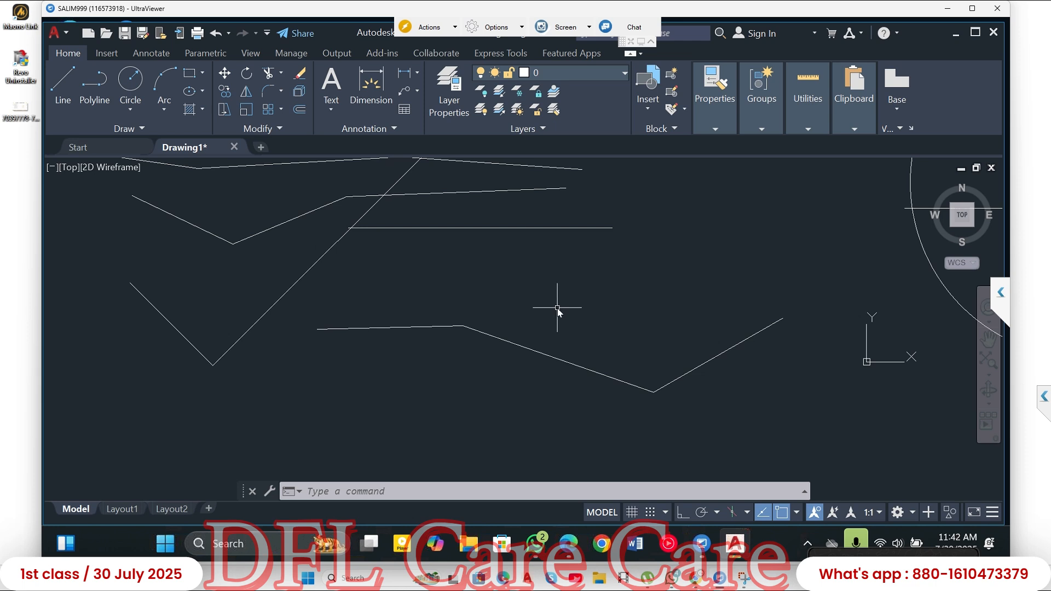
{"action": "key", "text": "Escape"}
{"action": "key", "text": "Escape"}
- Select the polyline and view the vertex editing options at its second vertex, and clear the selection
{"action": "middle_click_drag", "start_coordinate": [507, 281], "coordinate": [383, 282]}
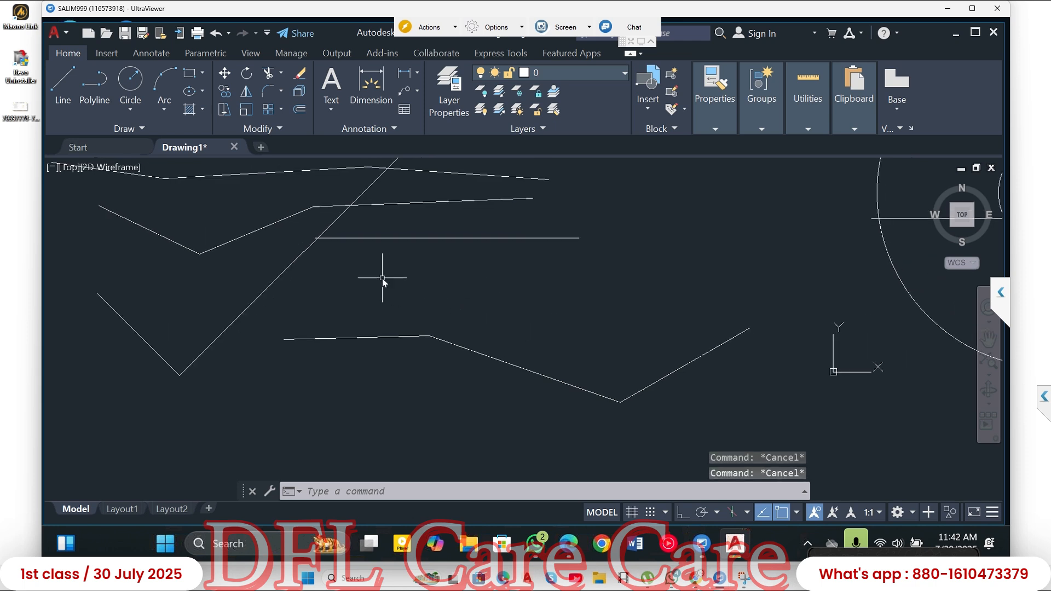
{"action": "scroll", "coordinate": [383, 282], "scroll_direction": "down", "scroll_amount": 4}
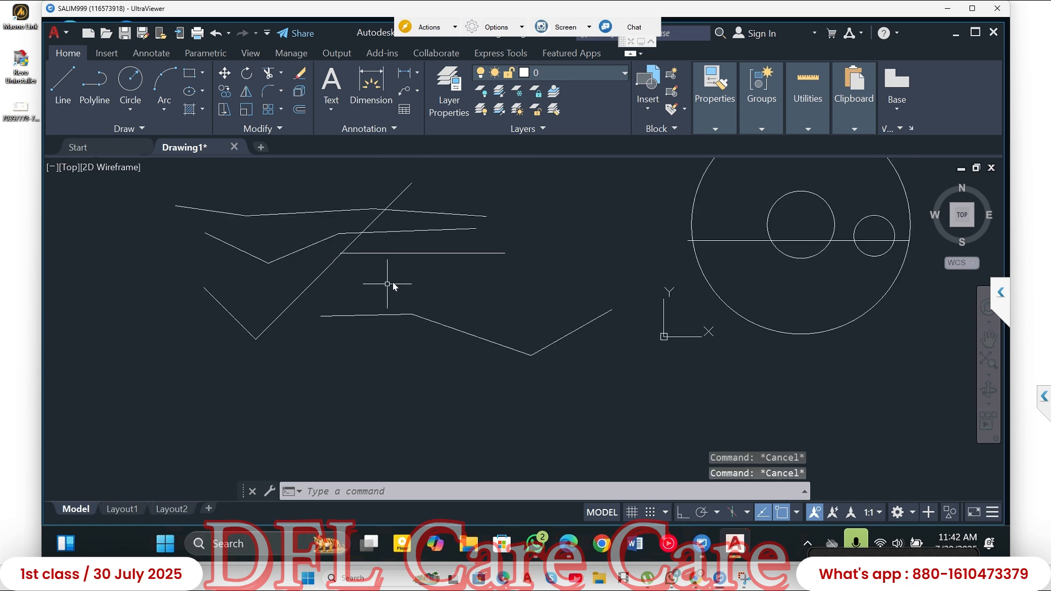
{"action": "left_click", "coordinate": [484, 200]}
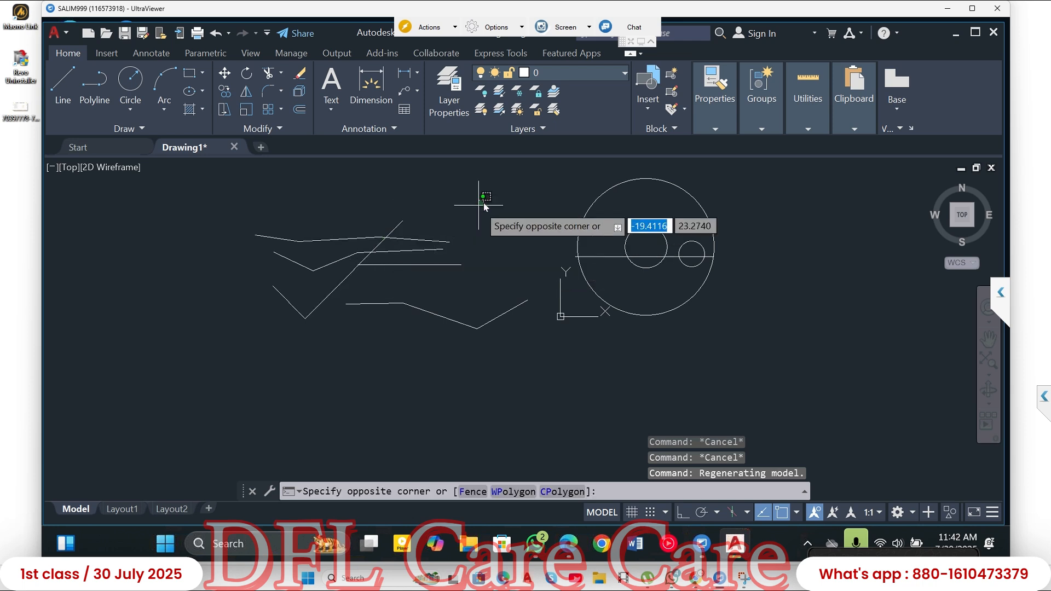
{"action": "left_click", "coordinate": [447, 317]}
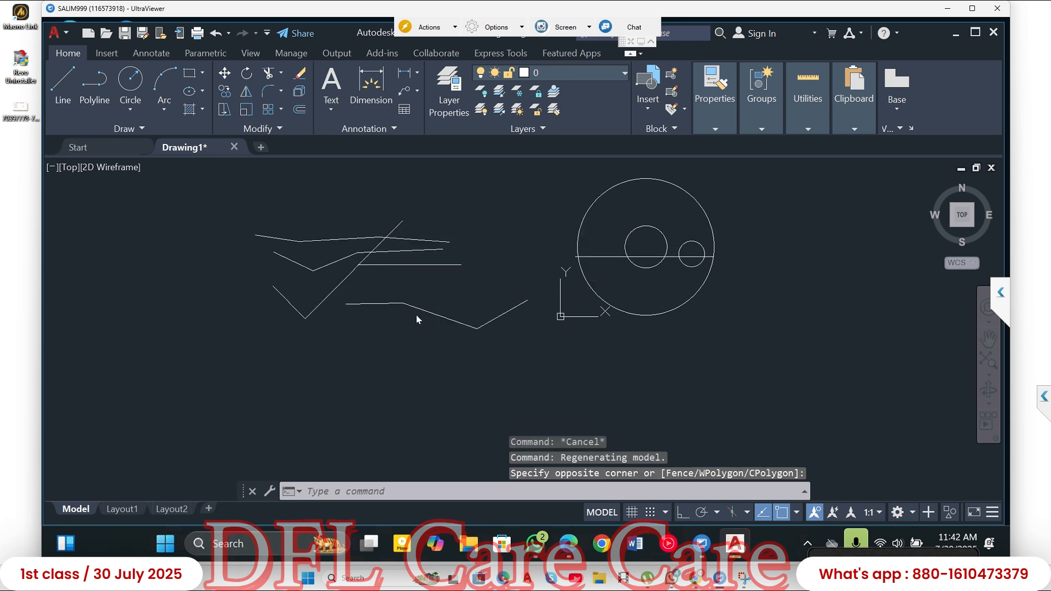
{"action": "mouse_move", "coordinate": [403, 303]}
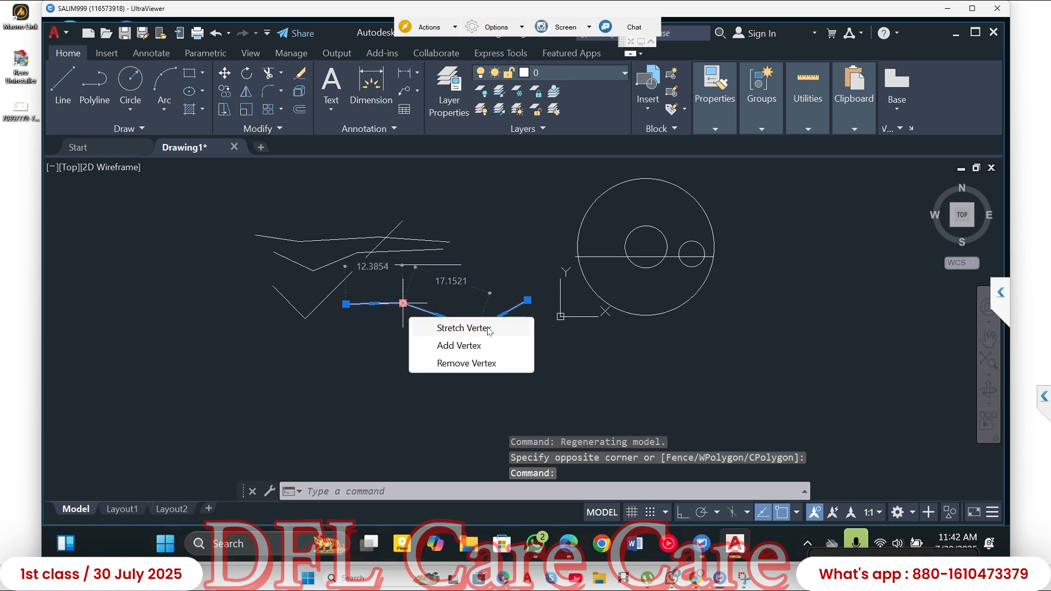
{"action": "key", "text": "Escape"}
{"action": "key", "text": "Escape"}
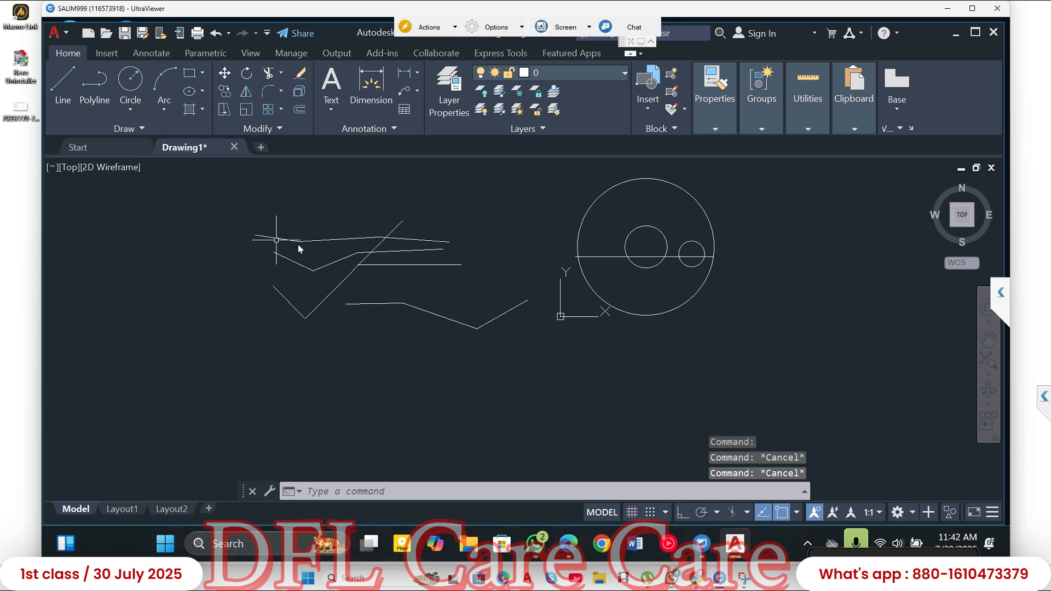
- Delete the middle segment of the upper line chain
{"action": "key", "text": "Escape"}
{"action": "left_click", "coordinate": [330, 241]}
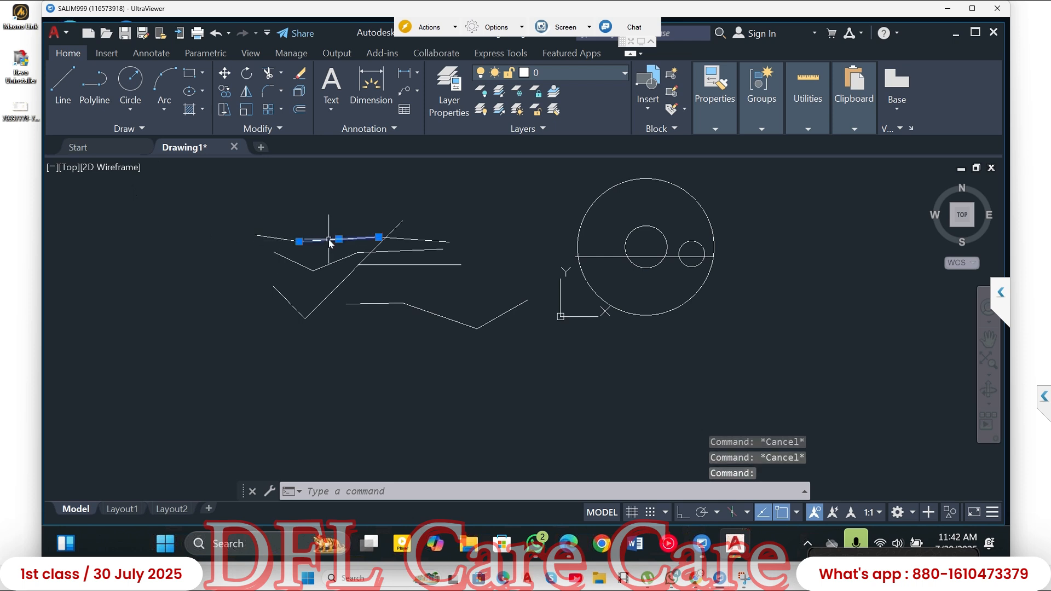
{"action": "key", "text": "Delete"}
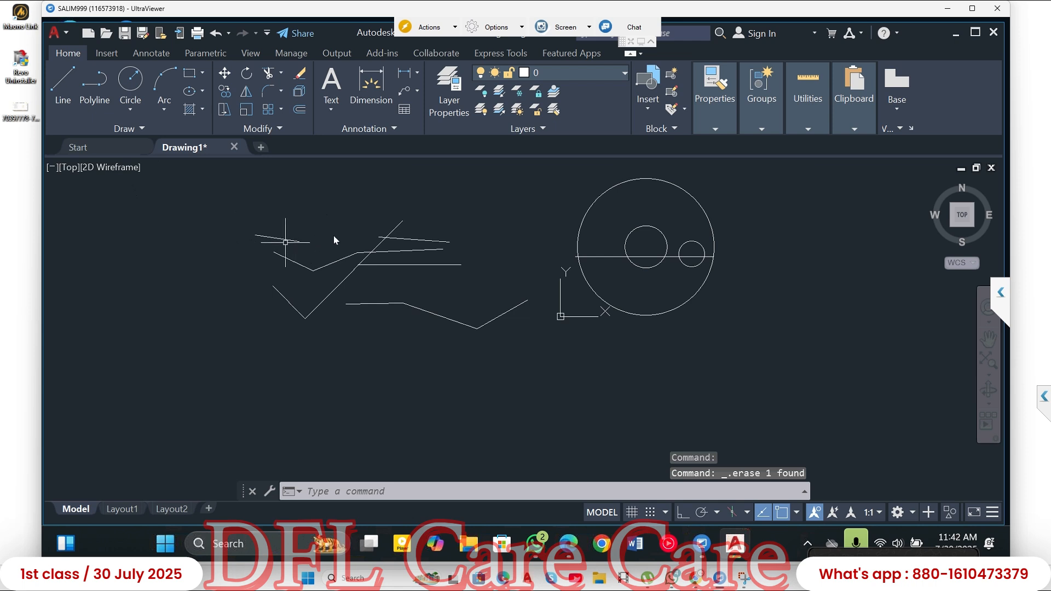
- Select the polyline by its middle segment to compare it with the line chain, and clear the selection
{"action": "left_click", "coordinate": [447, 319]}
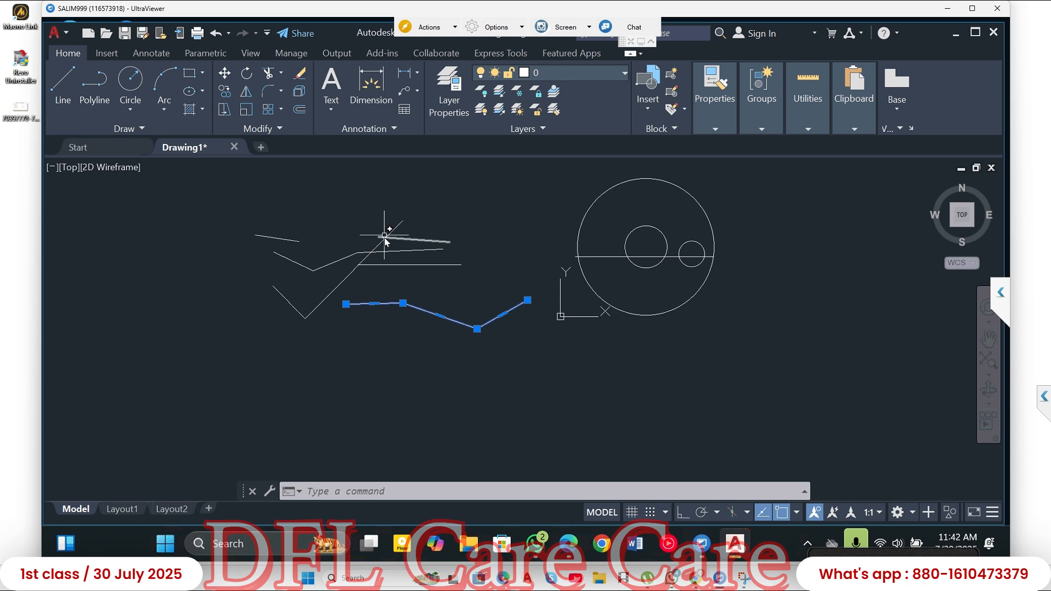
{"action": "key", "text": "Escape"}
{"action": "key", "text": "Escape"}
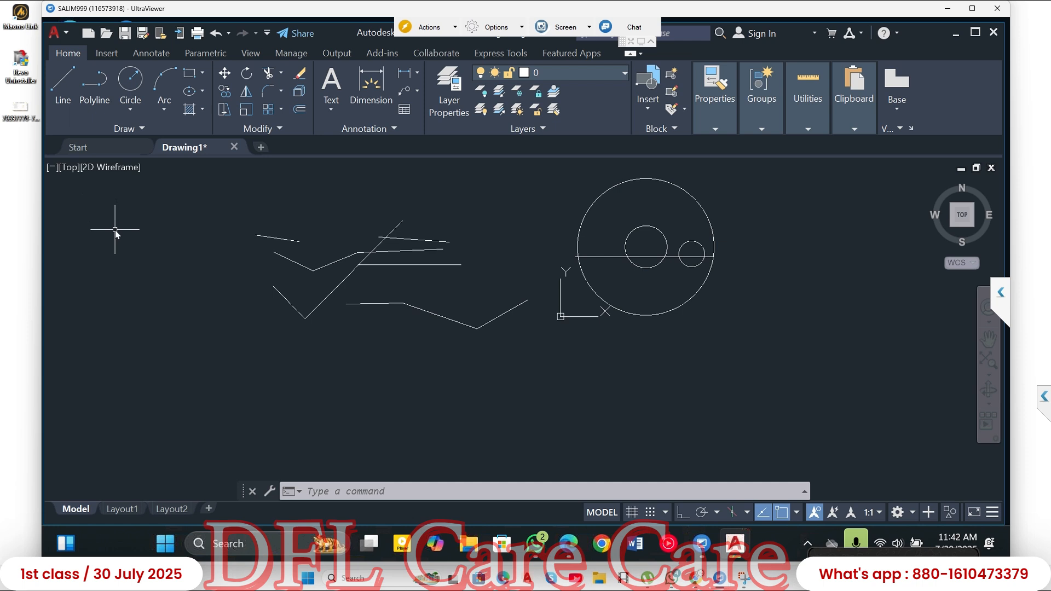
- Draw a freehand polyline of four segments with the PL command, starting left of the line chains and ending above them
{"action": "type", "text": "P"}
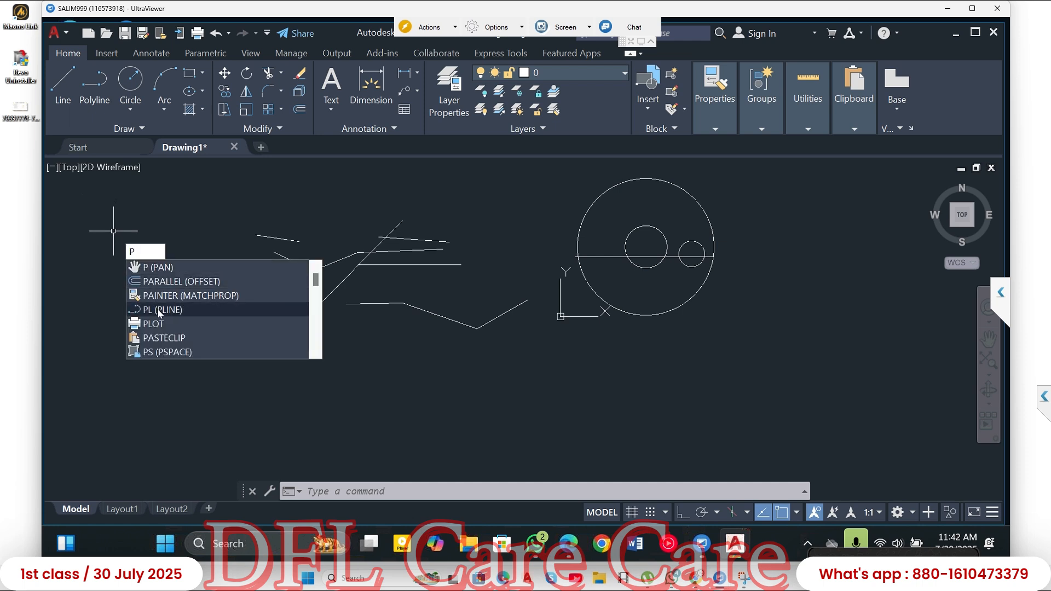
{"action": "type", "text": "L"}
{"action": "key", "text": "Return"}
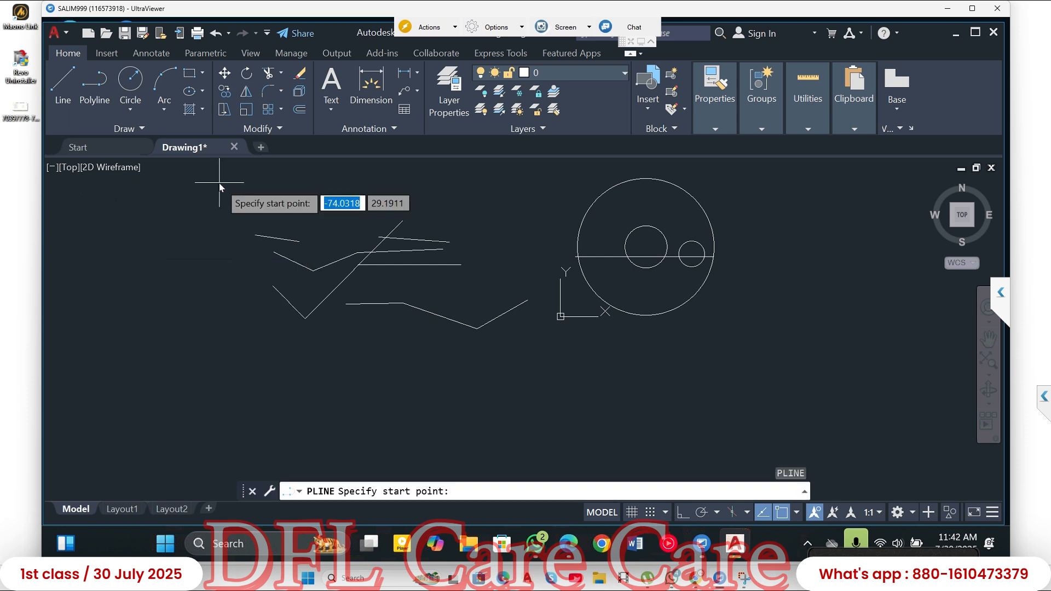
{"action": "left_click", "coordinate": [71, 261]}
{"action": "left_click", "coordinate": [131, 262]}
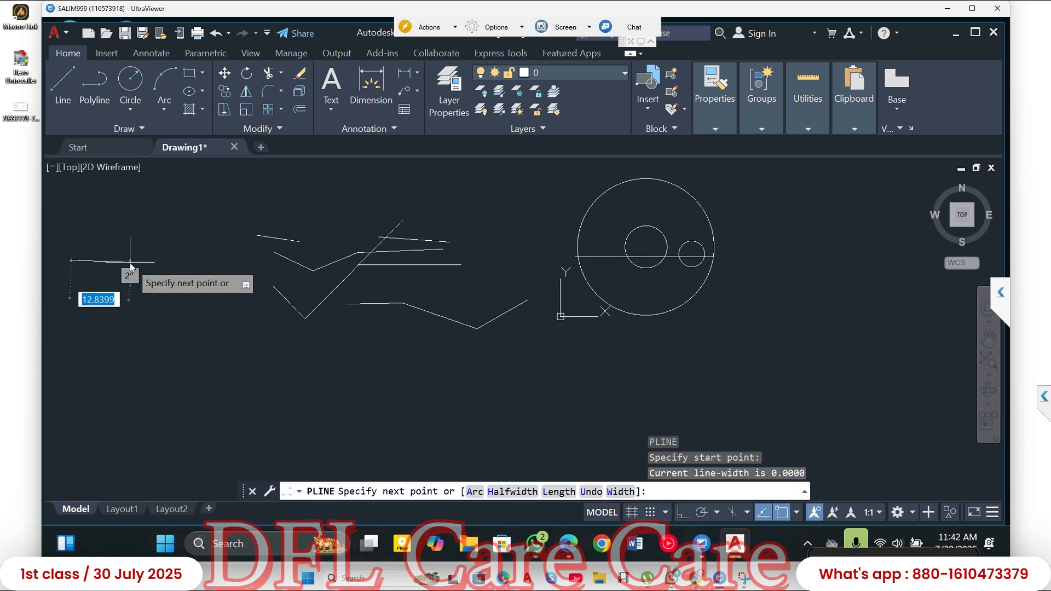
{"action": "left_click", "coordinate": [173, 221]}
{"action": "left_click", "coordinate": [290, 221]}
{"action": "left_click", "coordinate": [401, 191]}
{"action": "key", "text": "Return"}
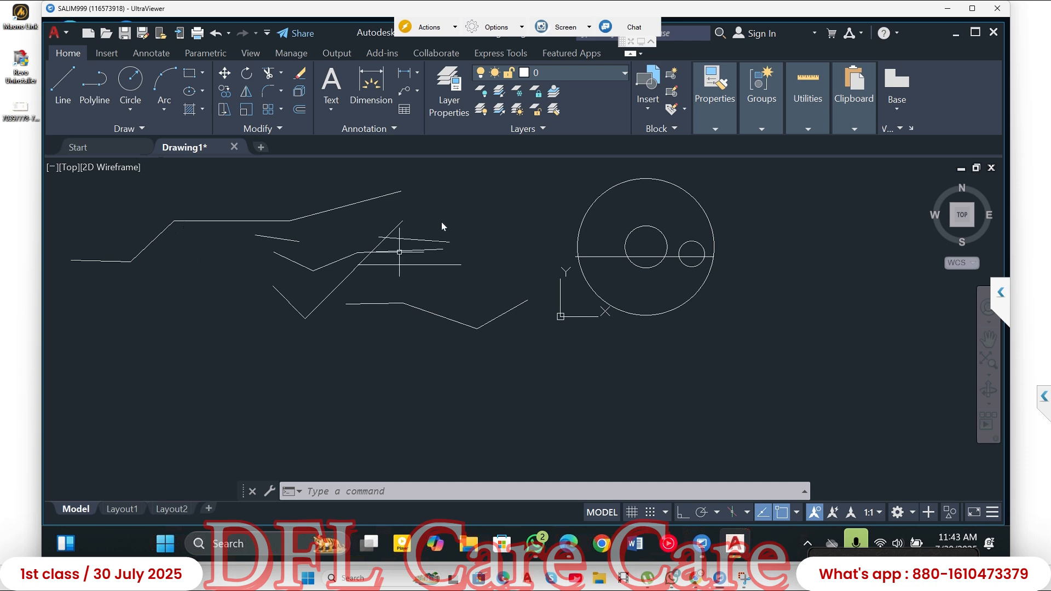
- Select all lines and polylines left of the circles with a crossing window to compare their grips, and clear the selection
{"action": "left_click", "coordinate": [486, 185]}
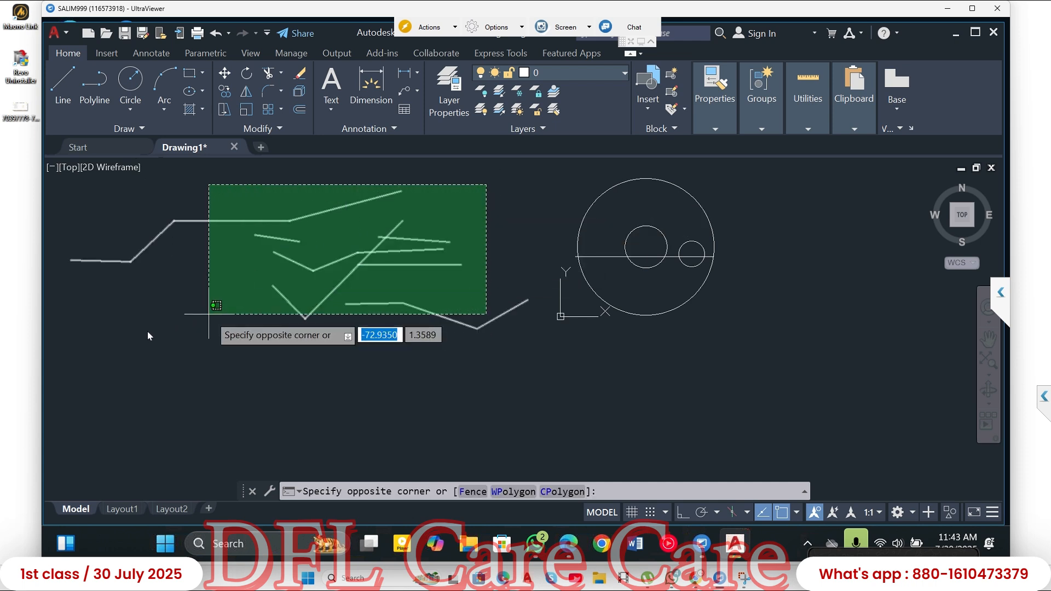
{"action": "left_click", "coordinate": [101, 336]}
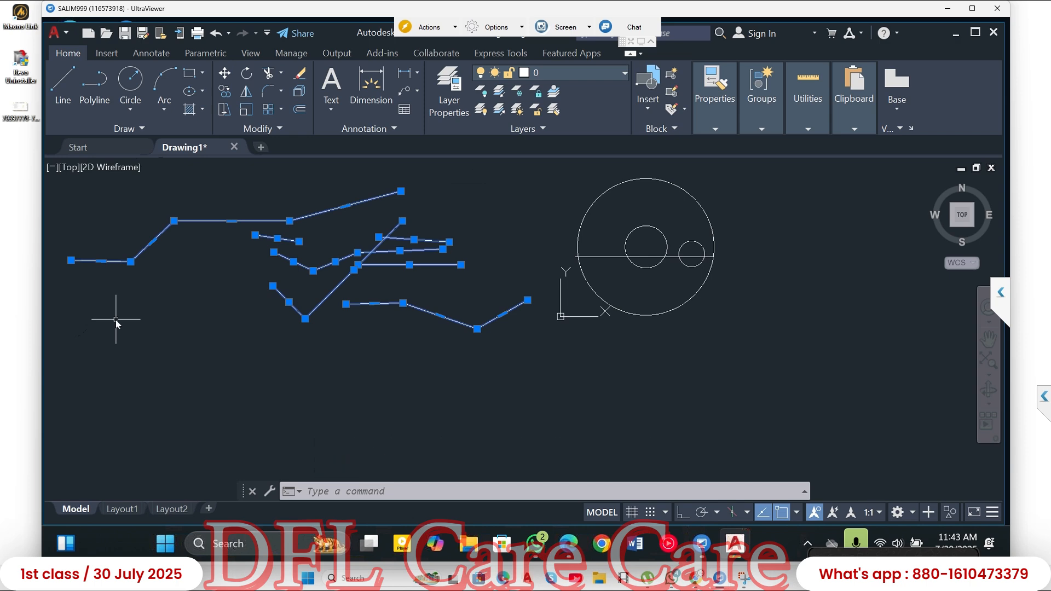
{"action": "key", "text": "Escape"}
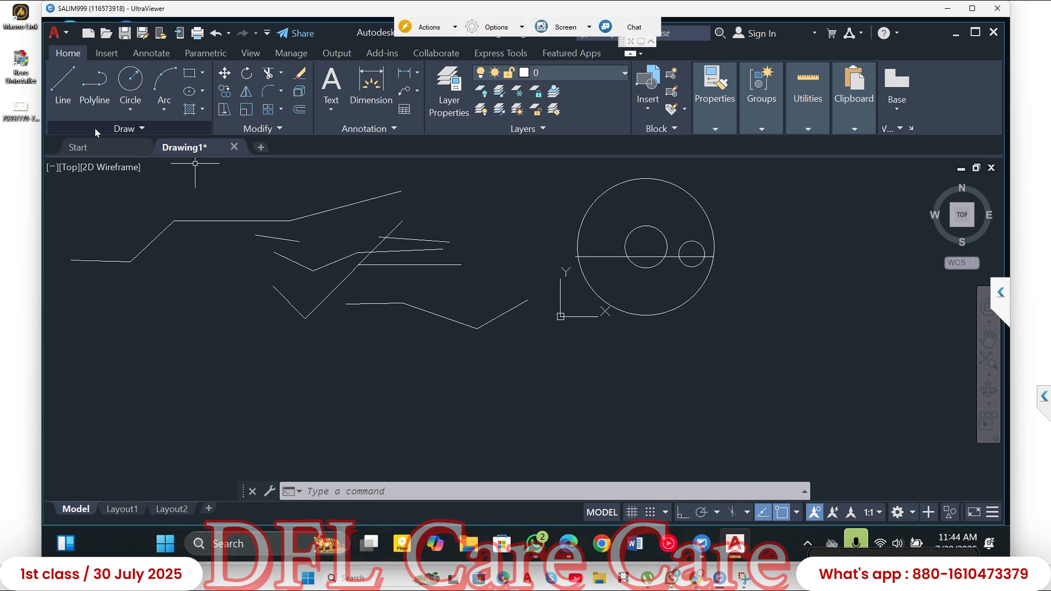
{"action": "left_click", "coordinate": [140, 129]}
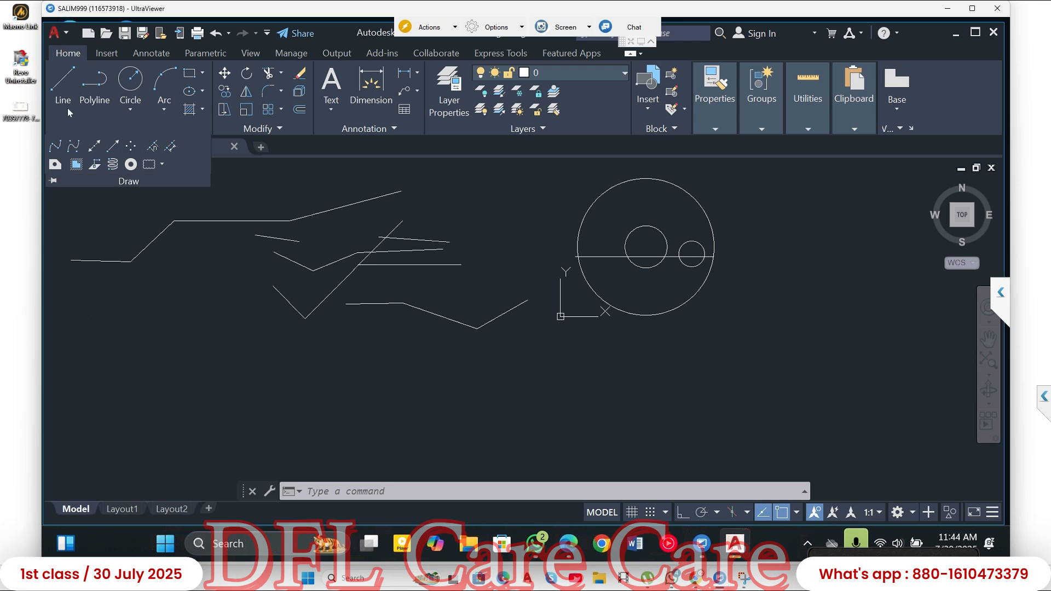
{"action": "left_click", "coordinate": [185, 343]}
{"action": "key", "text": "Escape"}
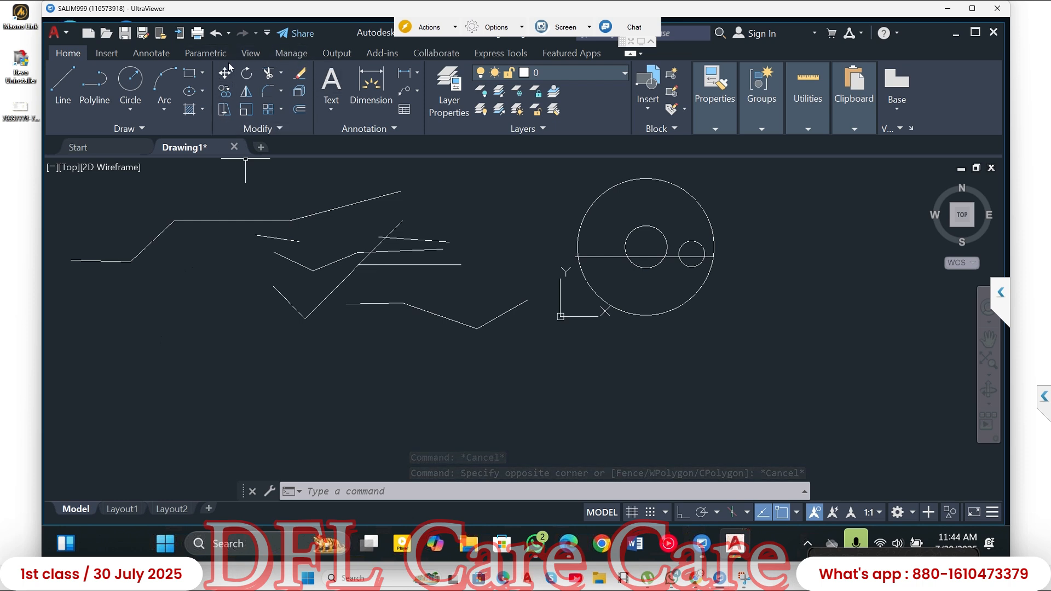
{"action": "left_click", "coordinate": [63, 86]}
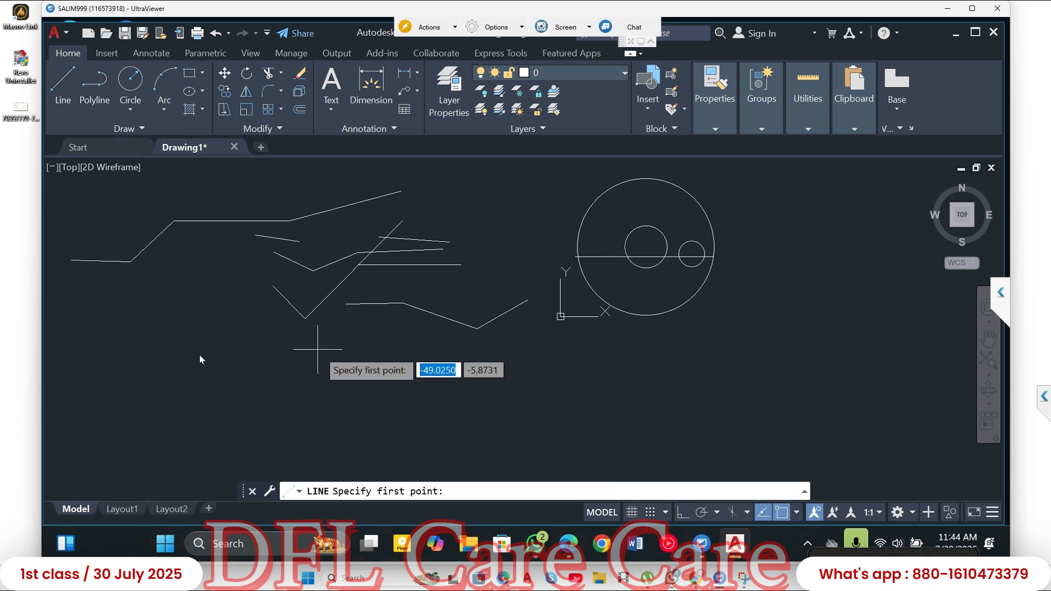
- Draw a freehand circle with a radius of about 11.4 in the empty area below the line chains
{"action": "left_click", "coordinate": [130, 81]}
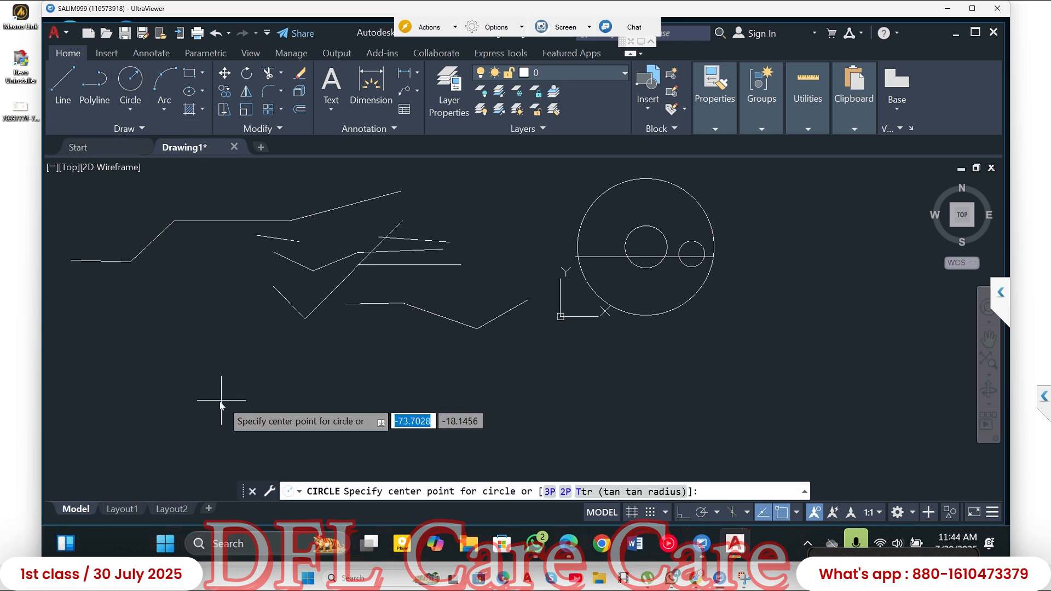
{"action": "left_click", "coordinate": [221, 400]}
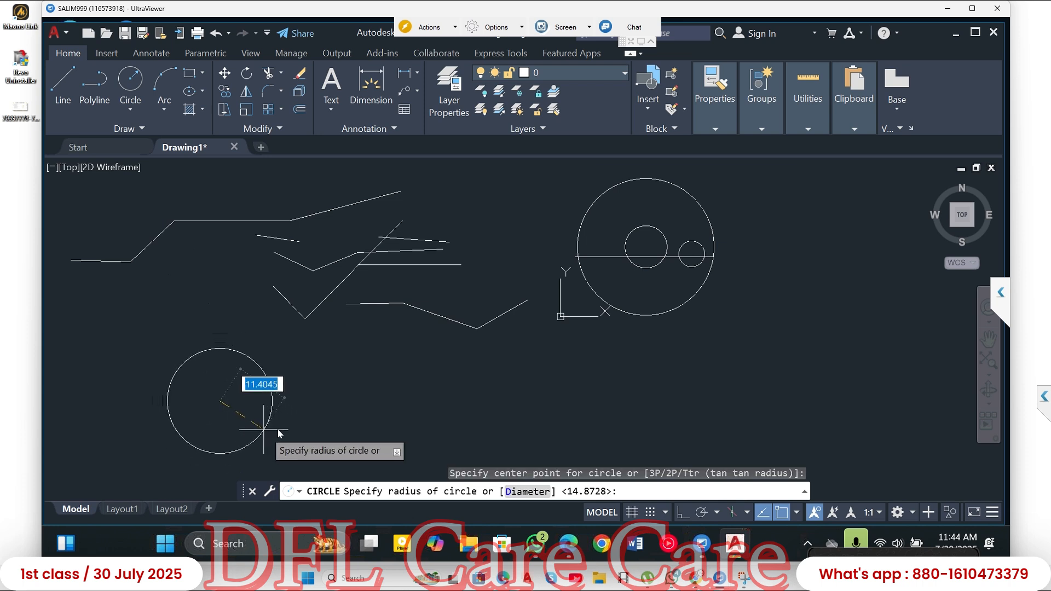
{"action": "left_click", "coordinate": [264, 429]}
{"action": "key", "text": "Escape"}
- Turn Ortho on and draw a freehand vertical line to the right of the new circle, slightly taller than the circle's diameter
{"action": "left_click", "coordinate": [61, 84]}
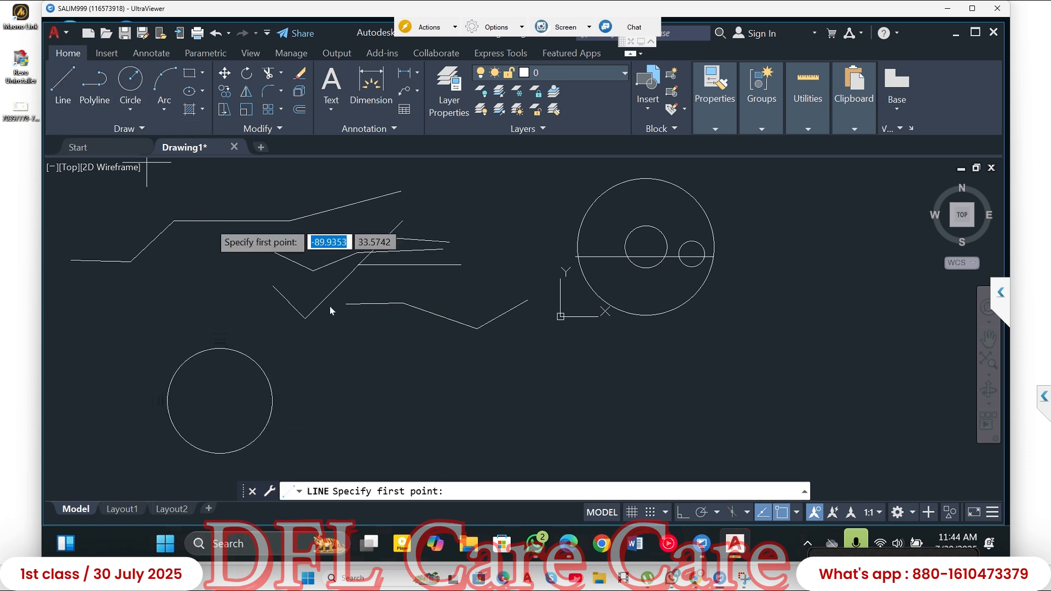
{"action": "left_click", "coordinate": [371, 345]}
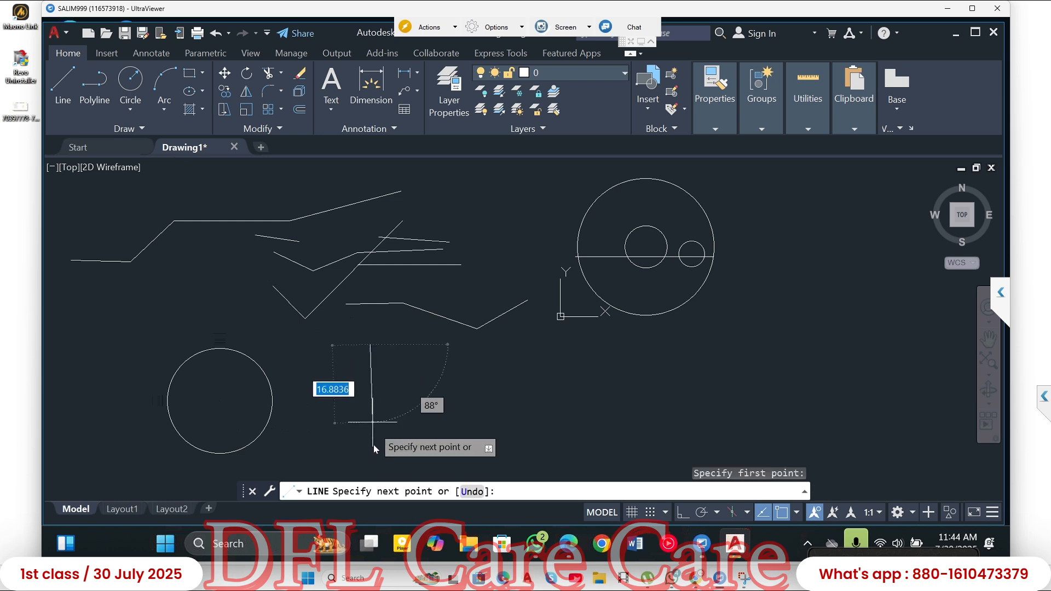
{"action": "key", "text": "F8"}
{"action": "left_click", "coordinate": [369, 452]}
{"action": "key", "text": "Escape"}
{"action": "middle_click_drag", "start_coordinate": [395, 332], "coordinate": [393, 323]}
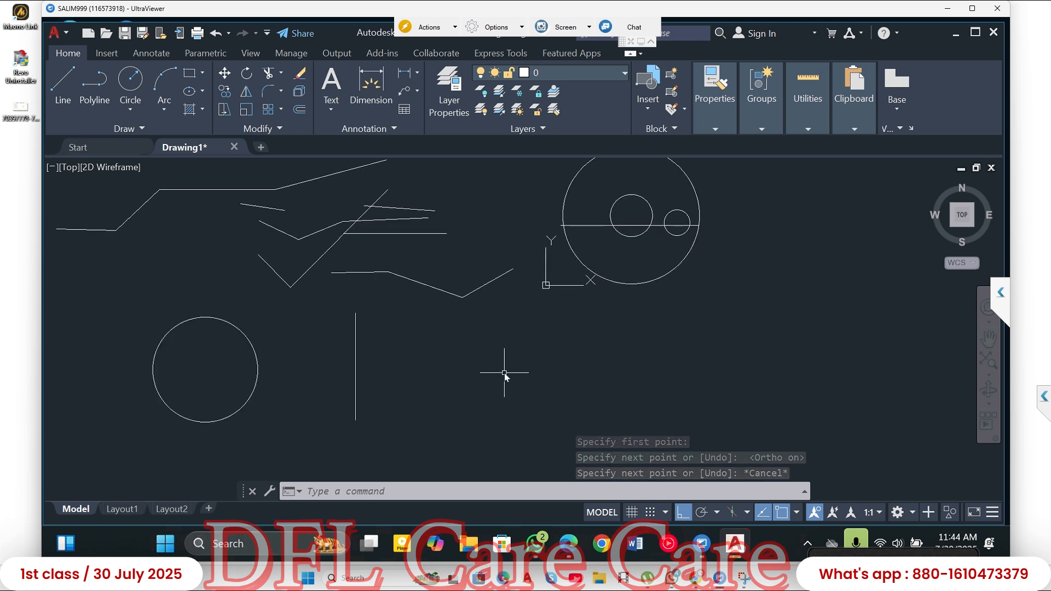
- Mirror the new circle across the vertical line using its two endpoints, keeping the source circle
{"action": "left_click", "coordinate": [246, 91]}
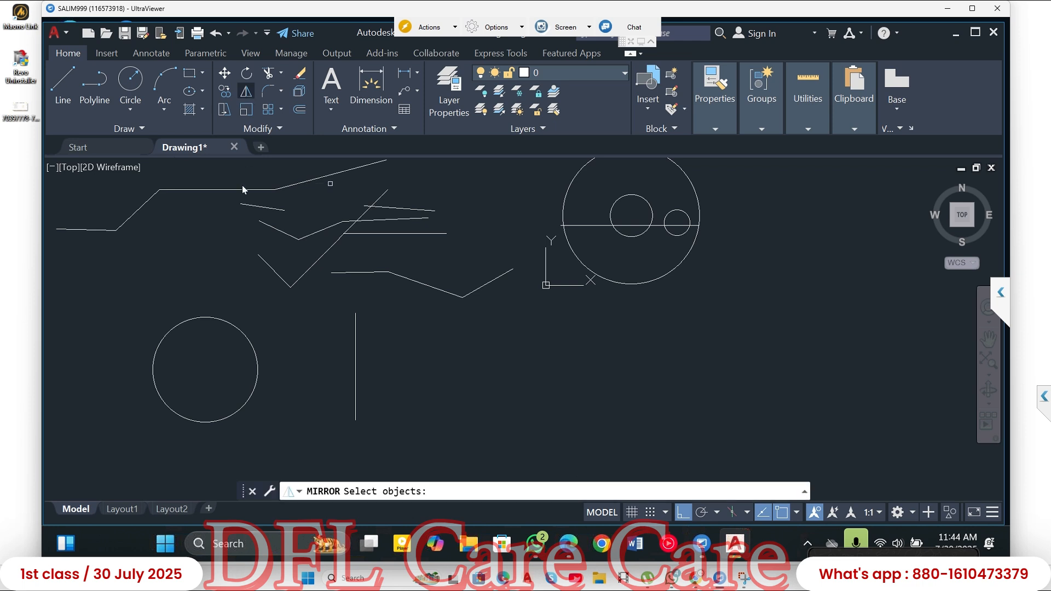
{"action": "left_click", "coordinate": [249, 342]}
{"action": "key", "text": "Return"}
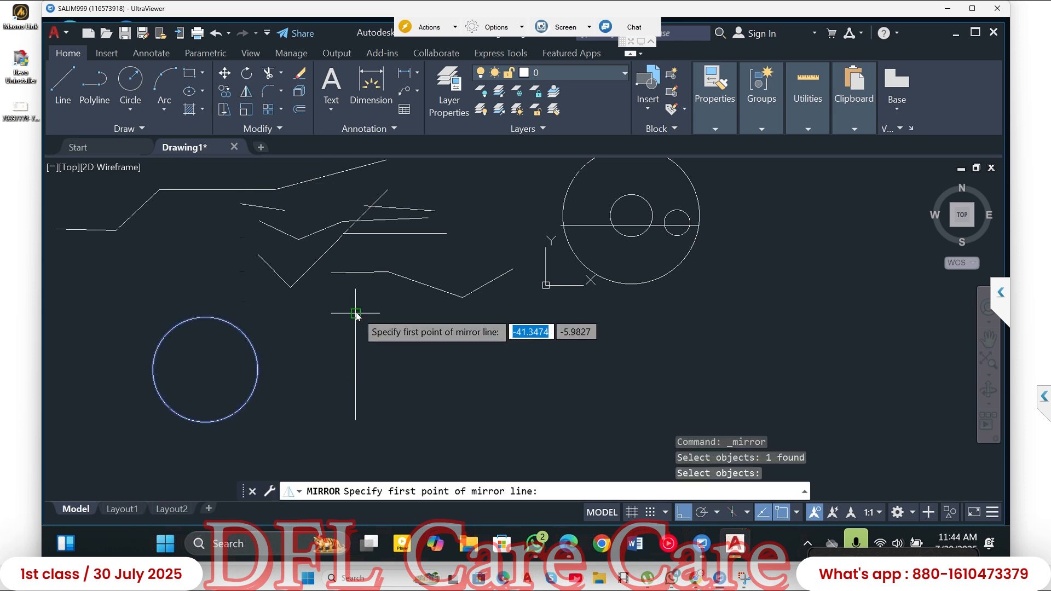
{"action": "left_click", "coordinate": [356, 314]}
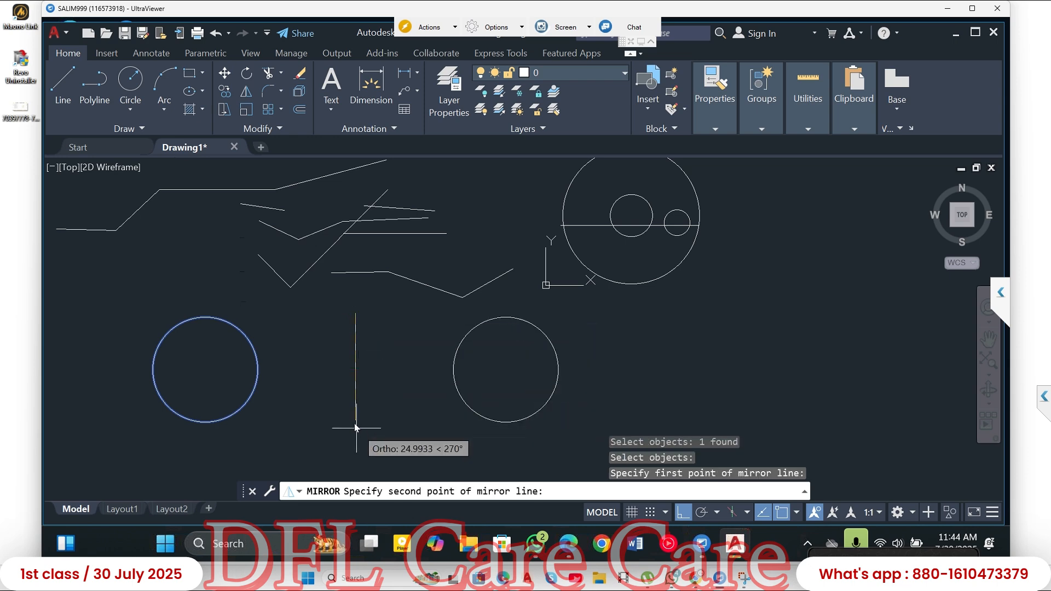
{"action": "left_click", "coordinate": [356, 419]}
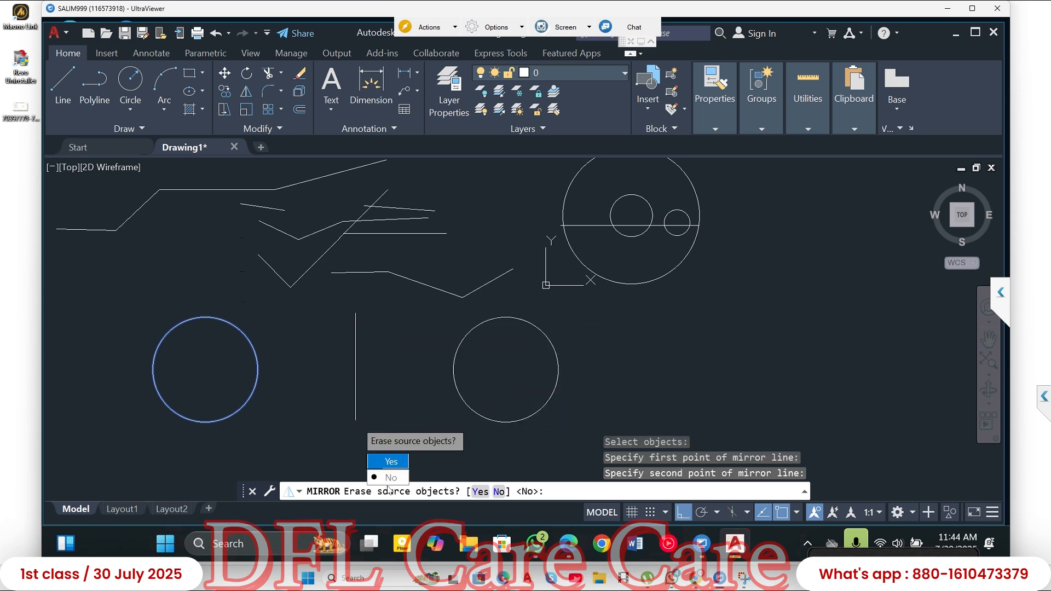
{"action": "left_click", "coordinate": [389, 477]}
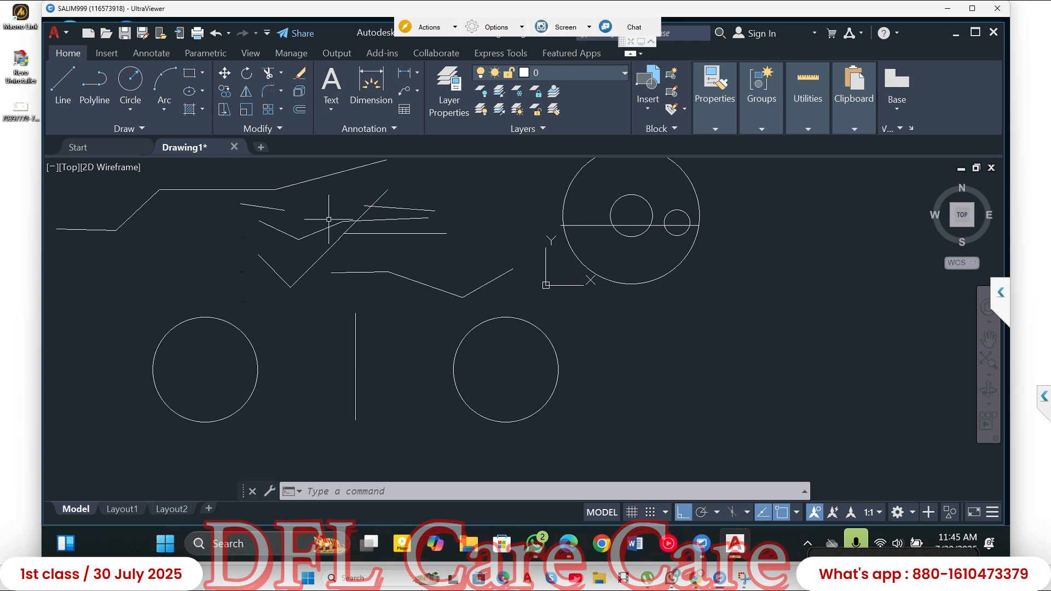
- Start a rectangular array of the mirrored circle with 4 columns and 3 rows
{"action": "left_click", "coordinate": [281, 110]}
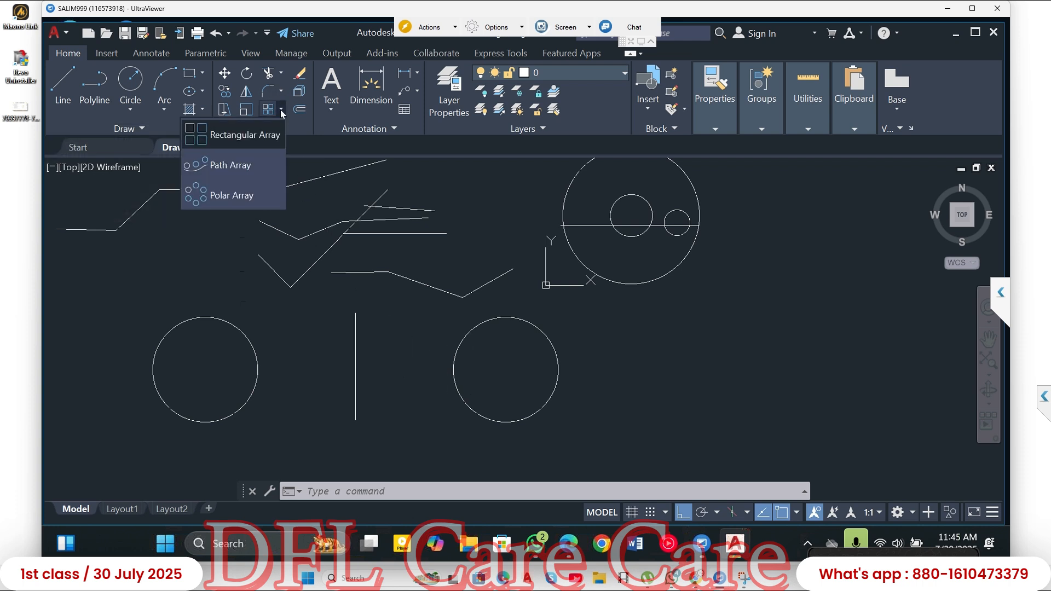
{"action": "left_click", "coordinate": [225, 142]}
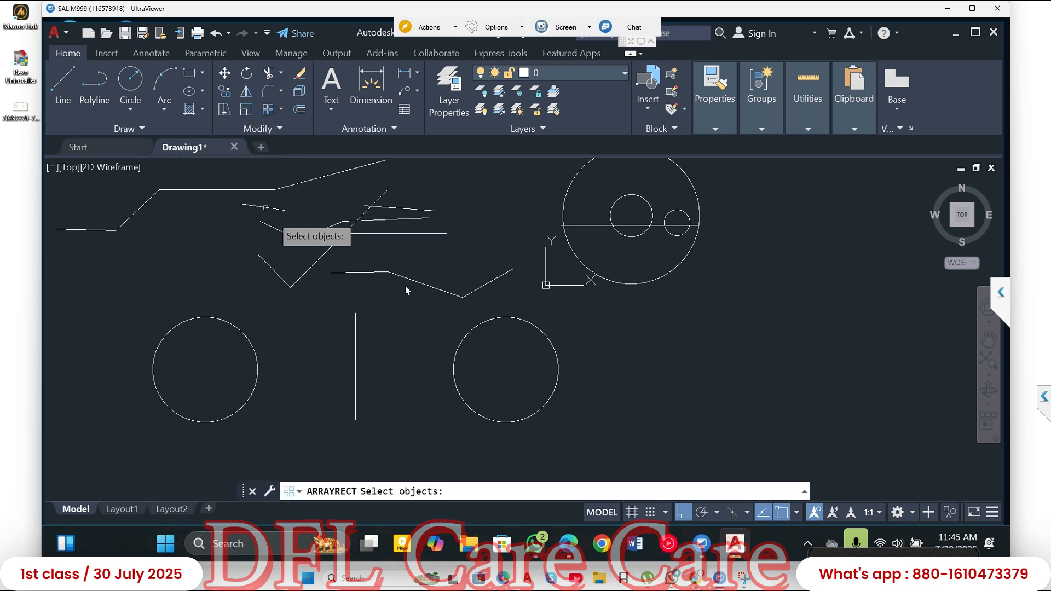
{"action": "left_click", "coordinate": [502, 320]}
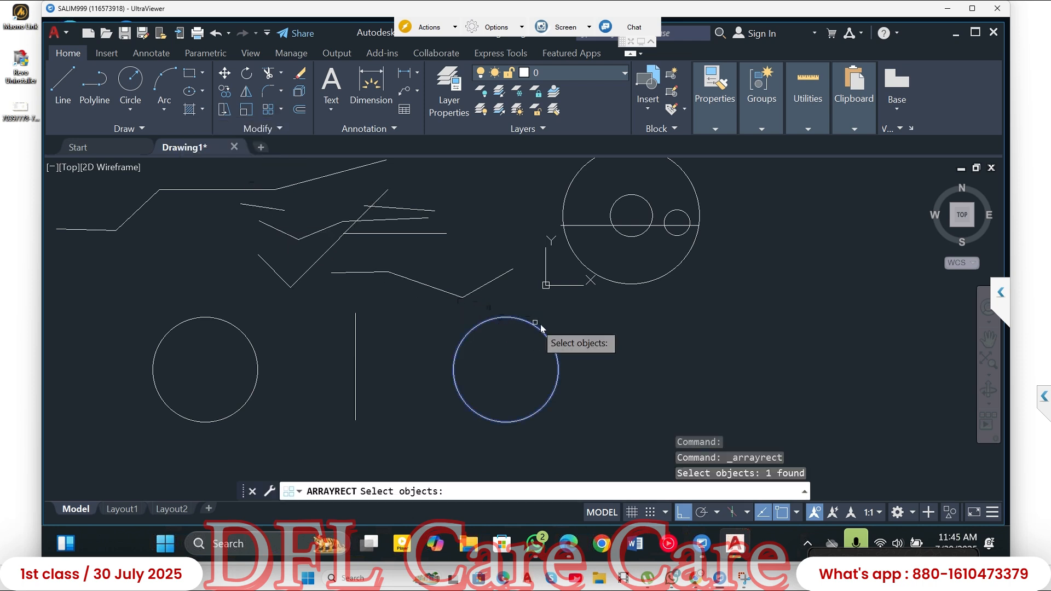
{"action": "key", "text": "Return"}
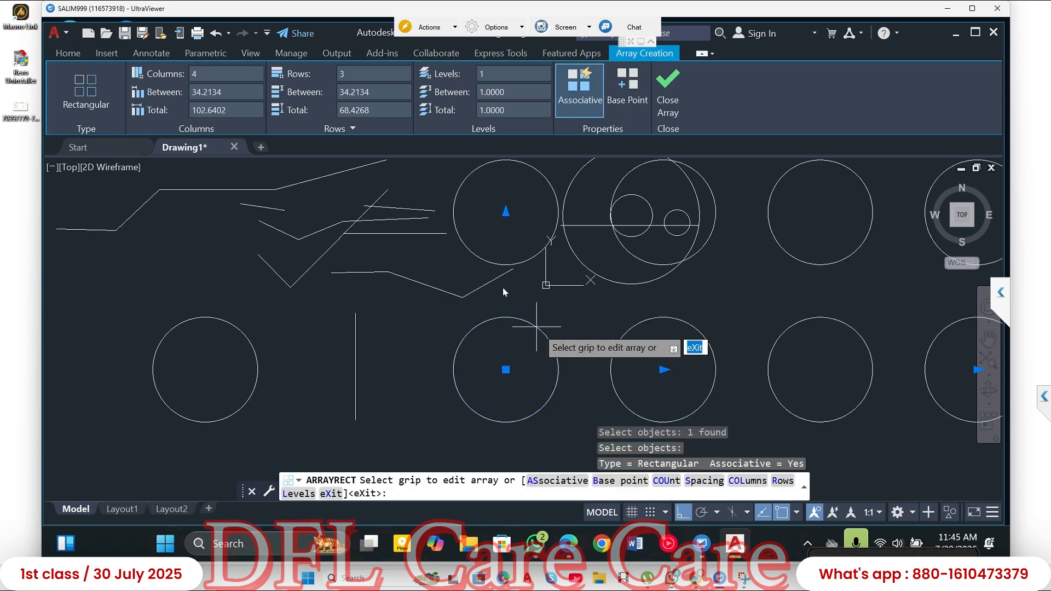
{"action": "scroll", "coordinate": [526, 303], "scroll_direction": "down", "scroll_amount": 5}
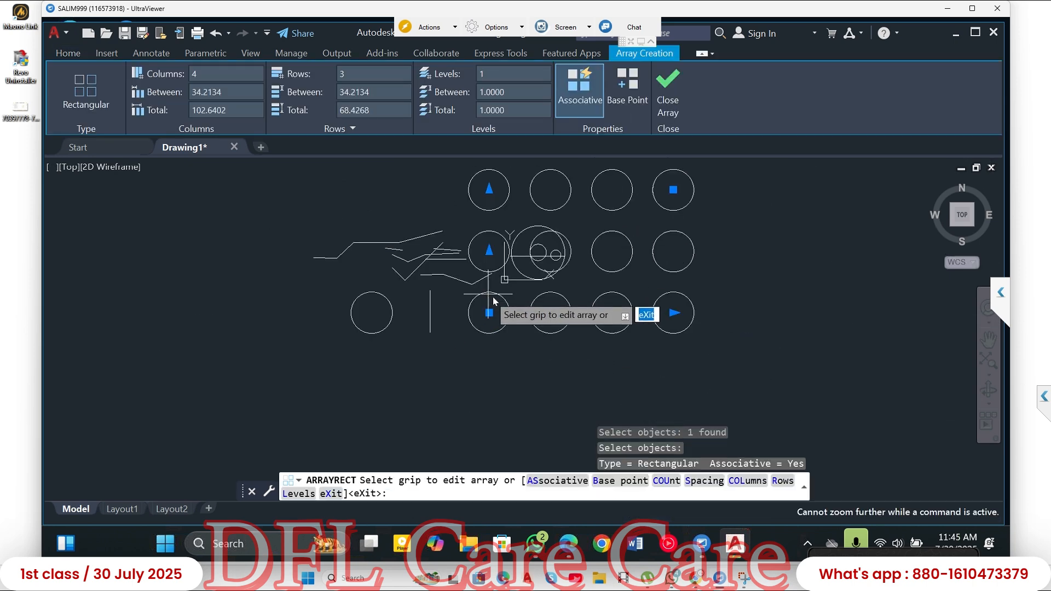
- Use the array grips to set the row spacing to about -25.8, below the source circle, and the column spacing to about 68.1
{"action": "left_click", "coordinate": [489, 251]}
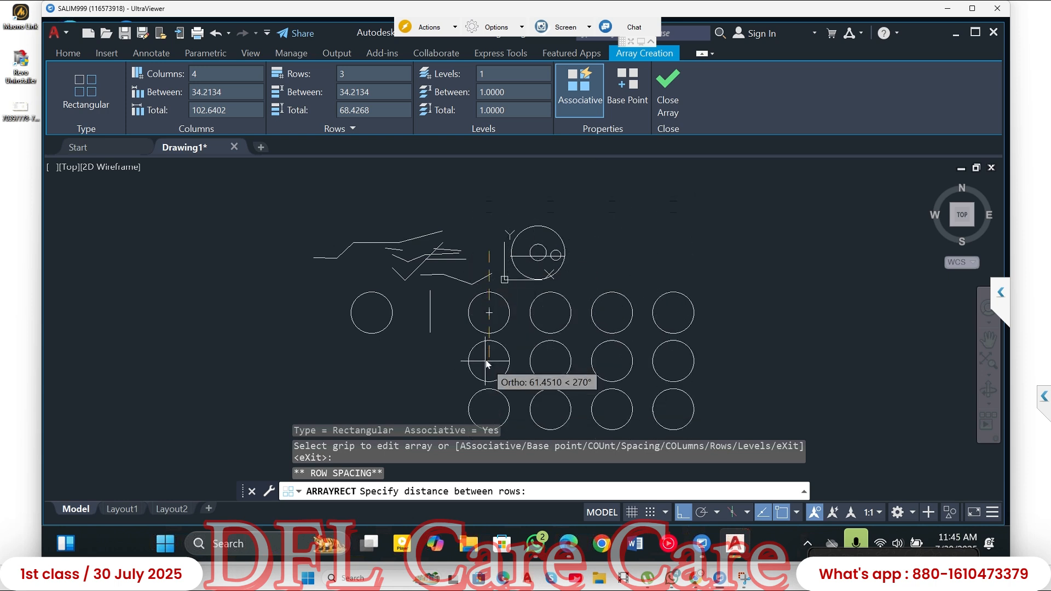
{"action": "left_click", "coordinate": [485, 360]}
{"action": "middle_click_drag", "start_coordinate": [471, 279], "coordinate": [463, 179]}
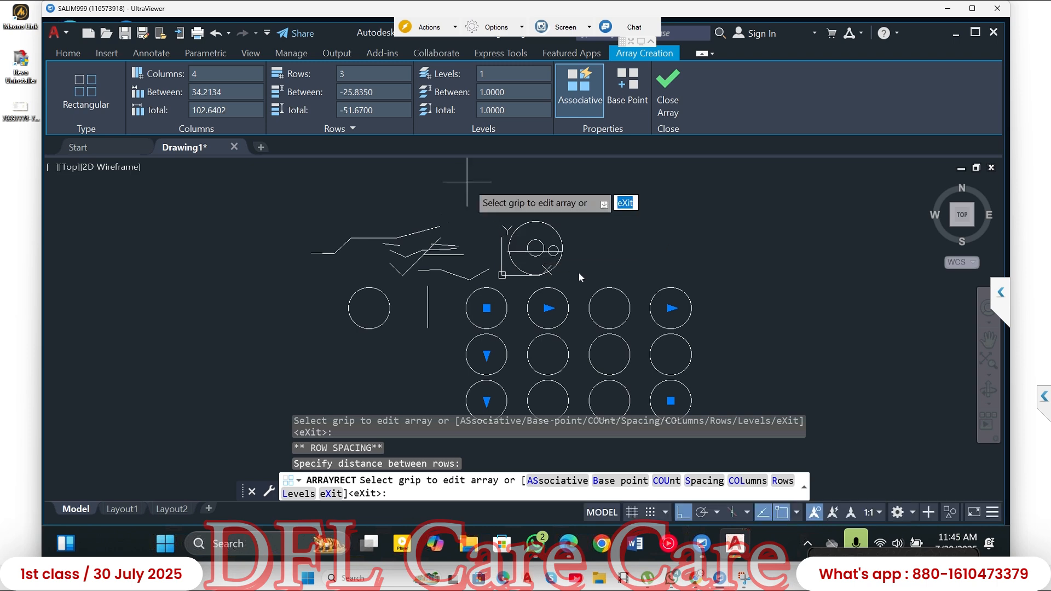
{"action": "left_click", "coordinate": [548, 310]}
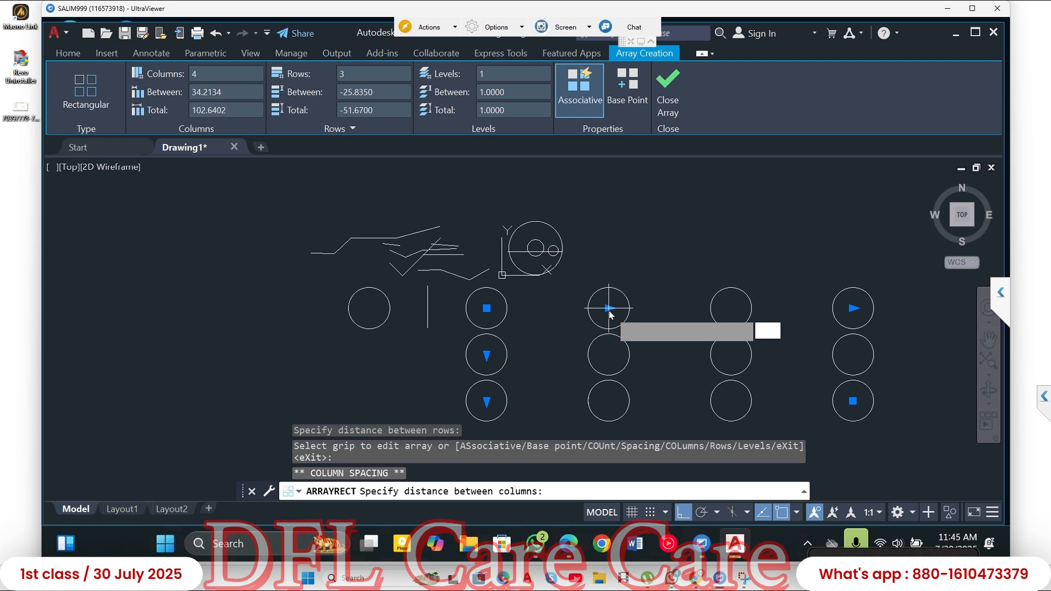
{"action": "left_click", "coordinate": [609, 309]}
- Set the rectangular array to 5 columns and 4 rows
{"action": "left_click", "coordinate": [855, 310]}
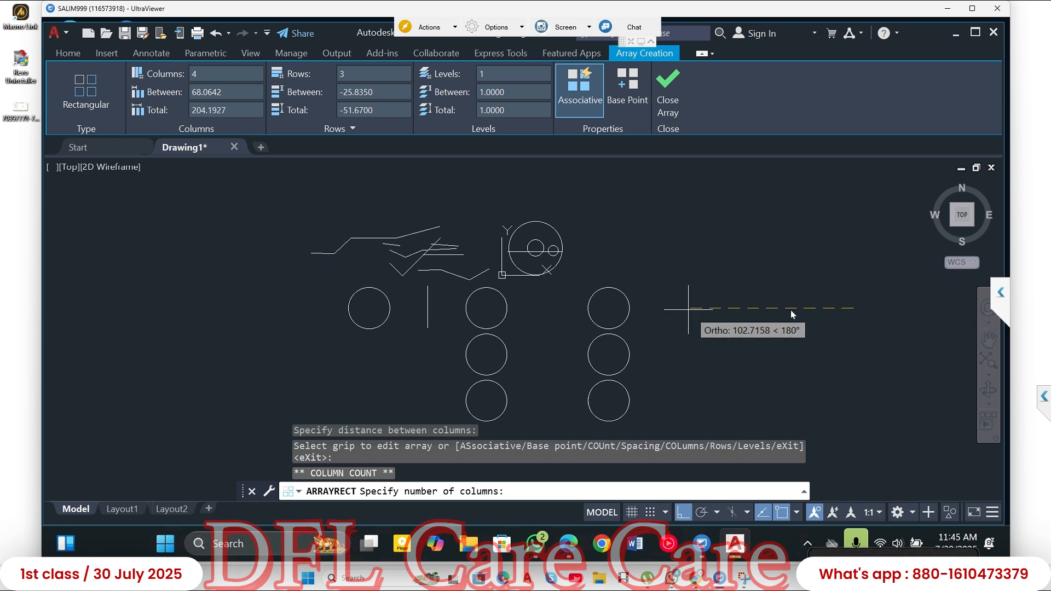
{"action": "left_click", "coordinate": [889, 298]}
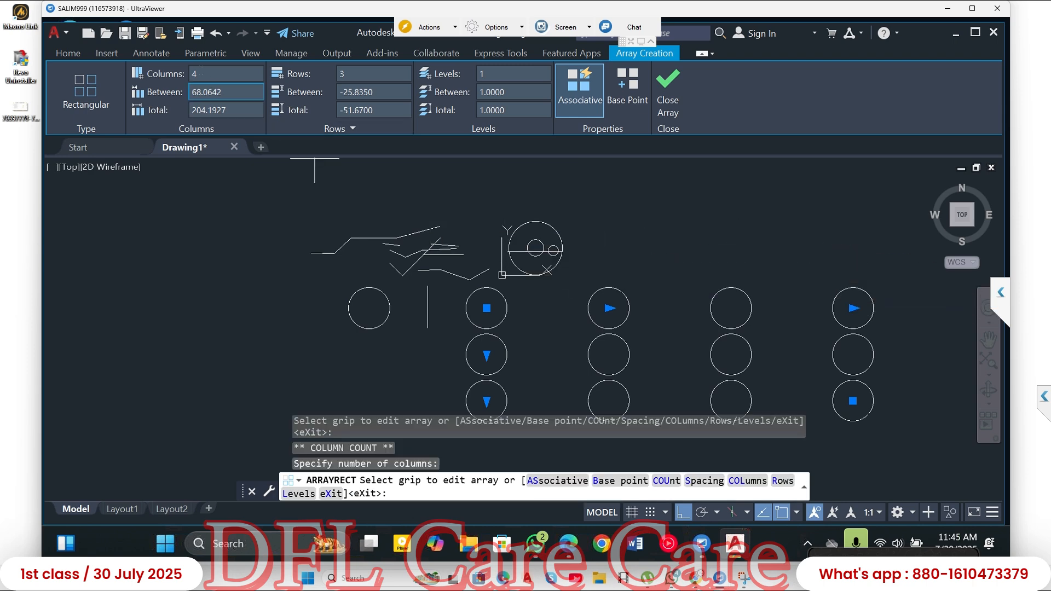
{"action": "left_click_drag", "start_coordinate": [211, 76], "coordinate": [185, 79]}
{"action": "key", "text": "Return"}
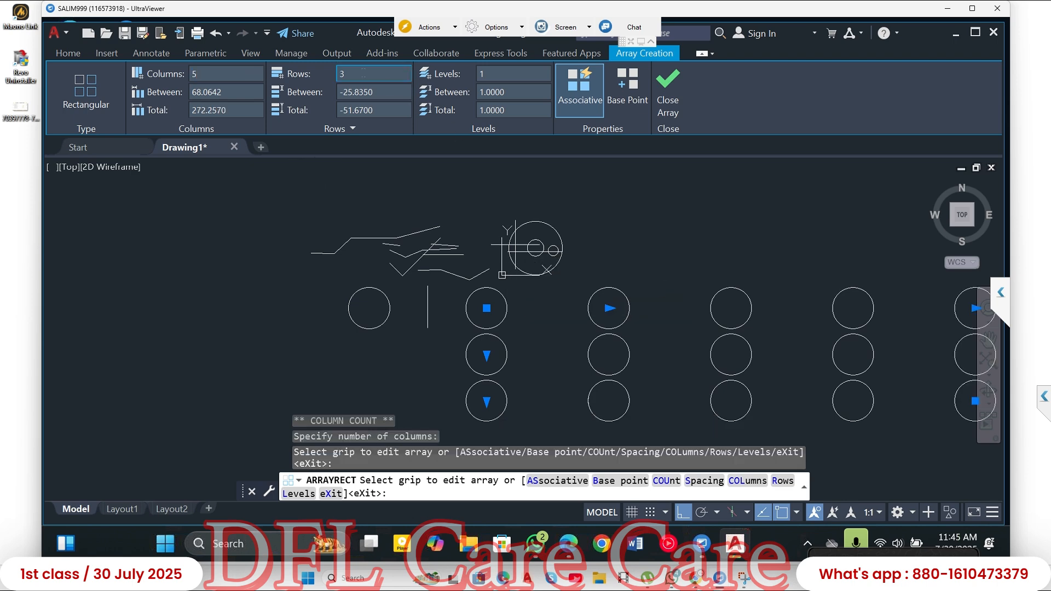
{"action": "left_click", "coordinate": [341, 78]}
{"action": "type", "text": "4"}
{"action": "key", "text": "Return"}
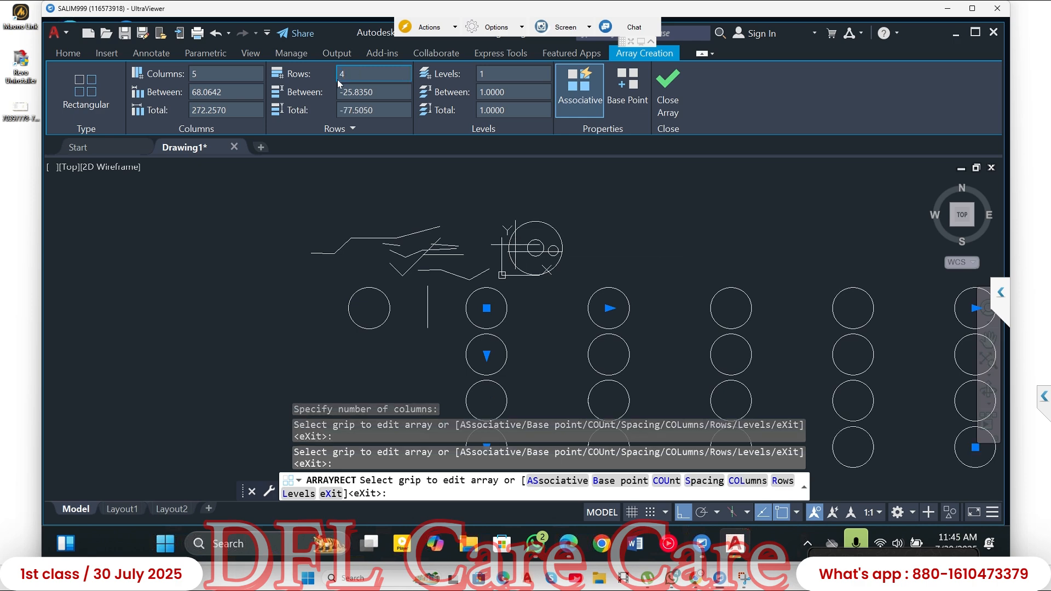
{"action": "left_click", "coordinate": [219, 91]}
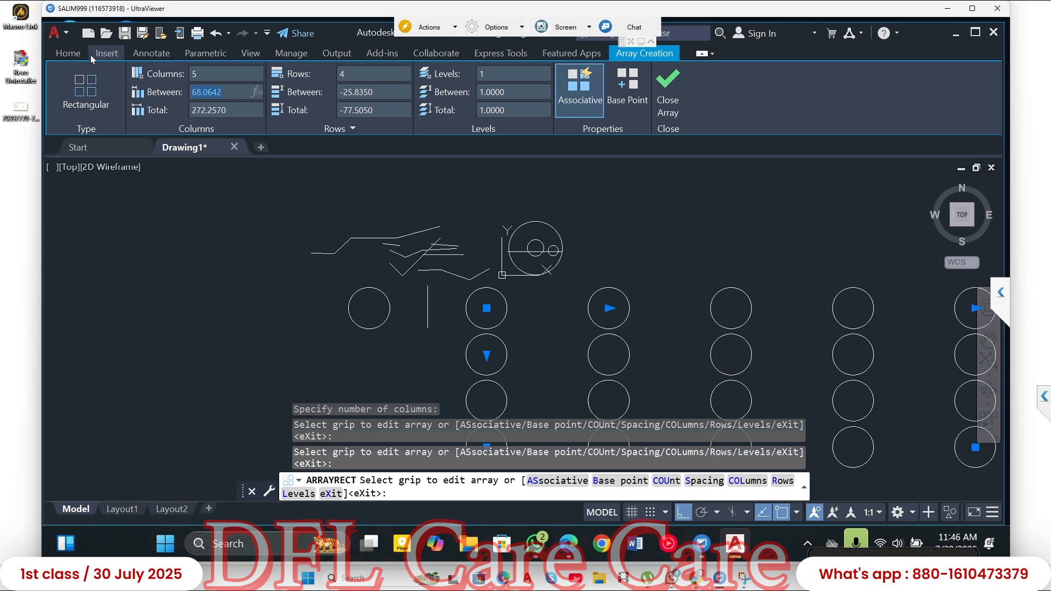
{"action": "left_click", "coordinate": [68, 55]}
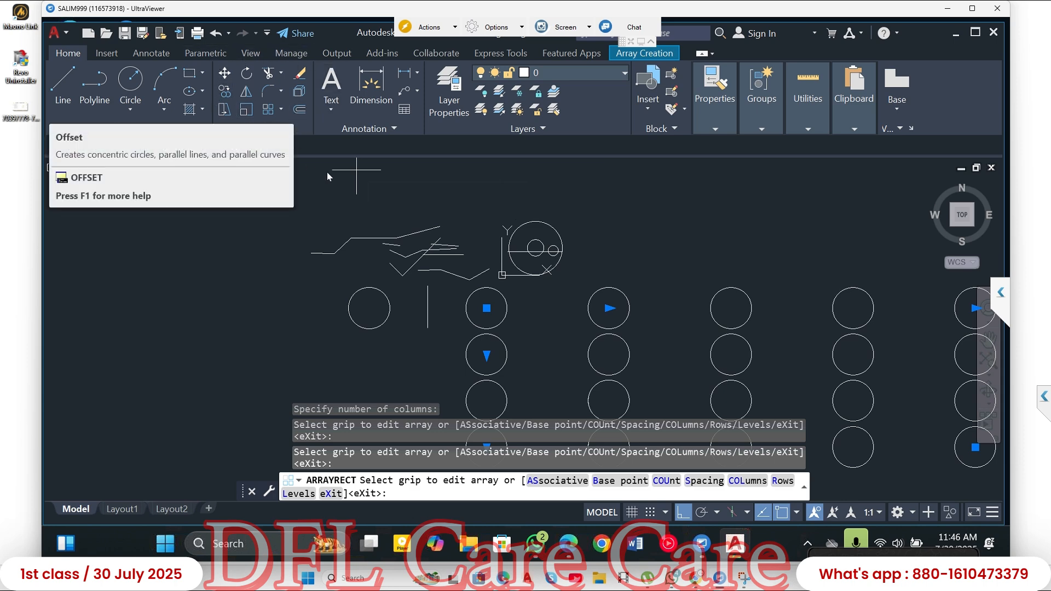
{"action": "scroll", "coordinate": [308, 195], "scroll_direction": "up", "scroll_amount": 2}
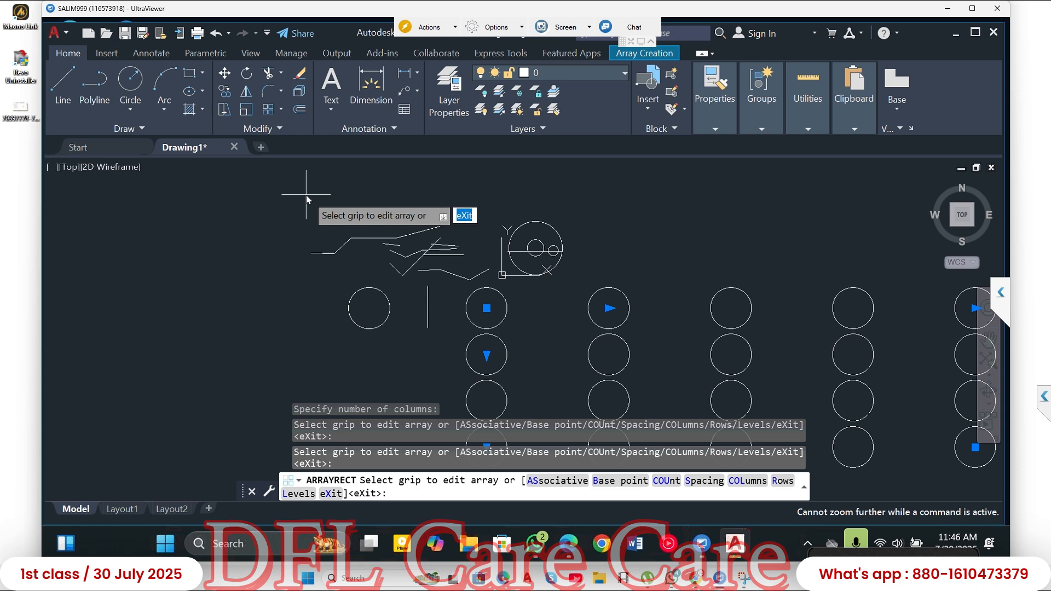
{"action": "left_click", "coordinate": [261, 198]}
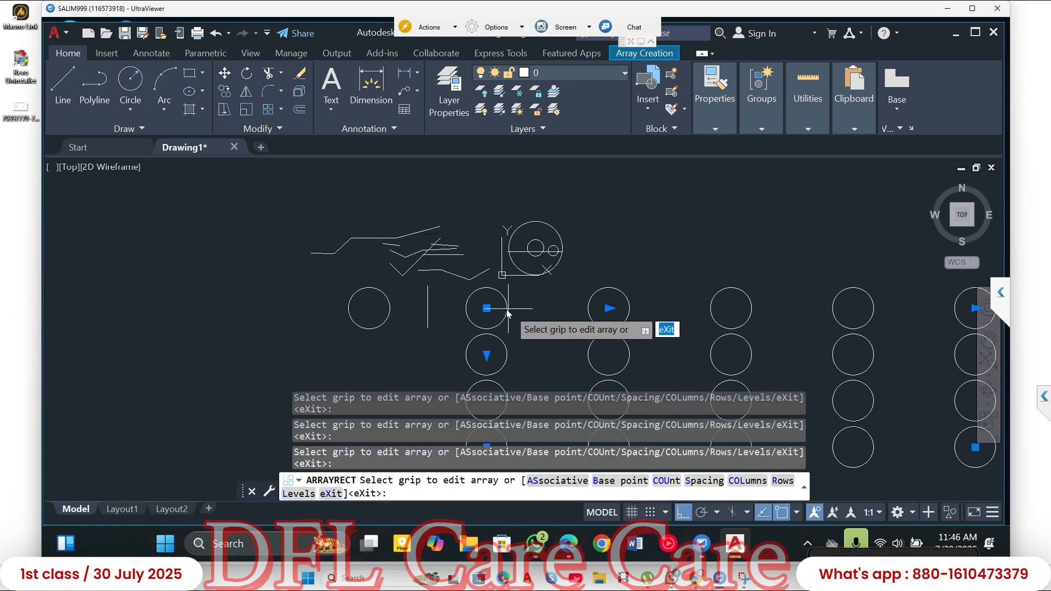
- Leave the array command and delete every object in the drawing
{"action": "key", "text": "Escape"}
{"action": "key", "text": "ctrl+a"}
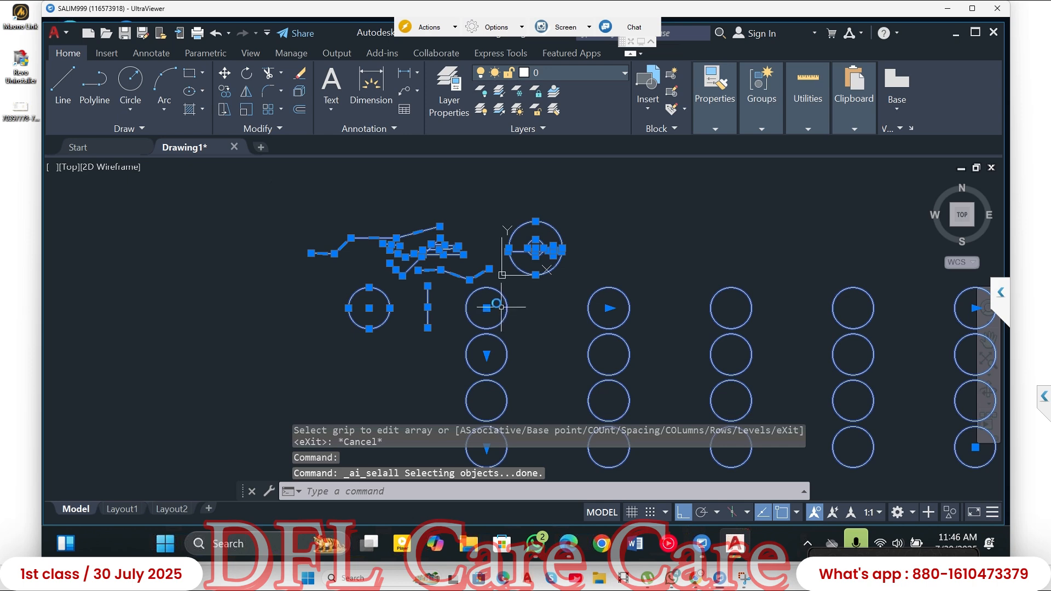
{"action": "key", "text": "Delete"}
{"action": "middle_click_drag", "start_coordinate": [491, 278], "coordinate": [258, 312]}
{"action": "scroll", "coordinate": [344, 272], "scroll_direction": "up", "scroll_amount": 5}
{"action": "mouse_move", "coordinate": [351, 265]}
{"action": "middle_mouse_down"}
{"action": "mouse_move", "coordinate": [347, 274]}
{"action": "mouse_move", "coordinate": [364, 255]}
{"action": "mouse_move", "coordinate": [453, 226]}
{"action": "middle_mouse_up"}
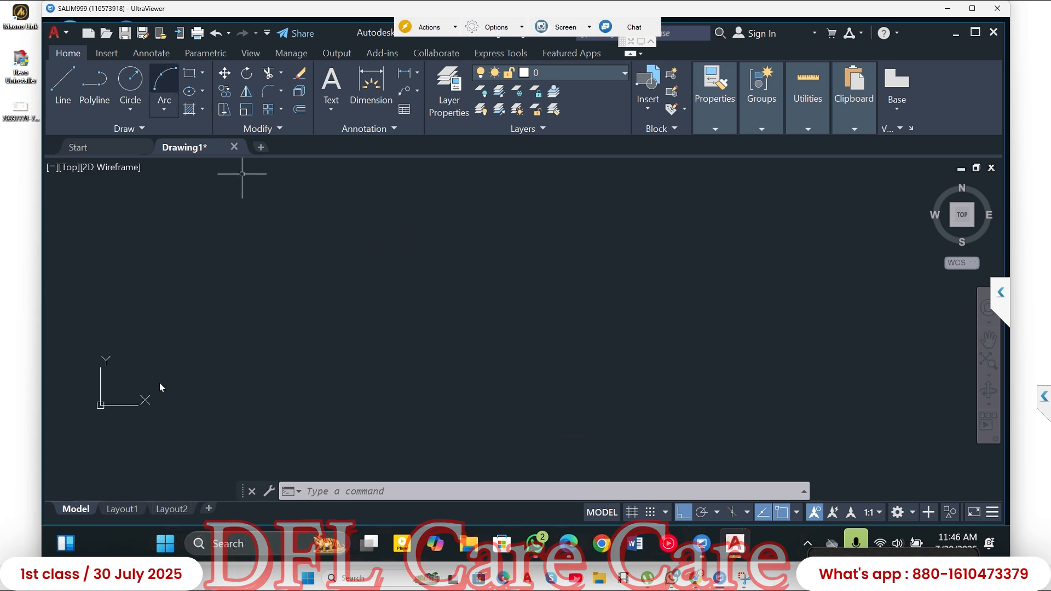
- Turn off the Show UCS Icon at Origin setting for the UCS icon
{"action": "right_click", "coordinate": [103, 406]}
{"action": "mouse_move", "coordinate": [147, 395]}
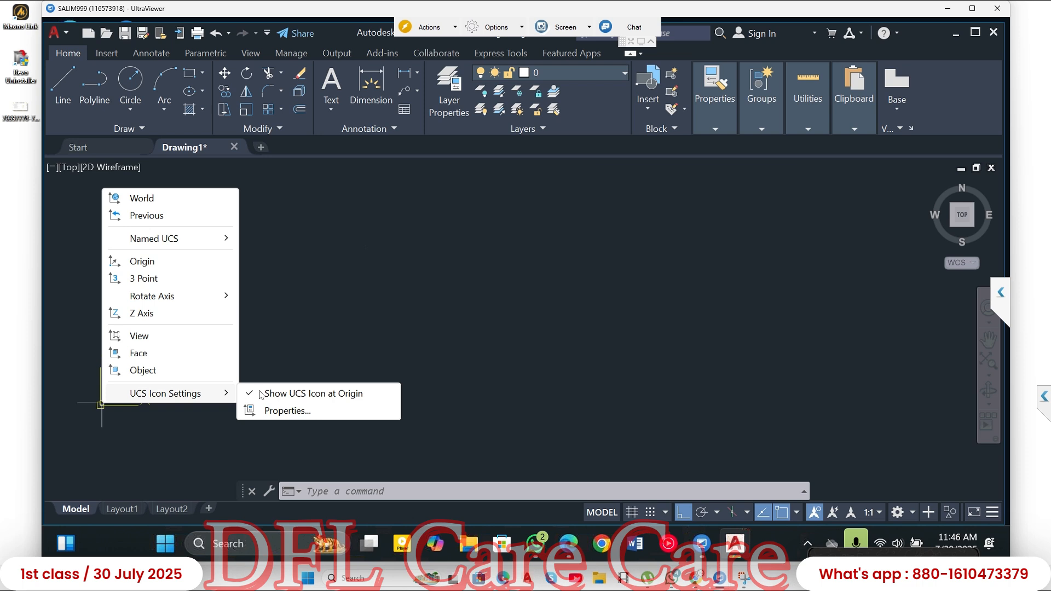
{"action": "left_click", "coordinate": [300, 394]}
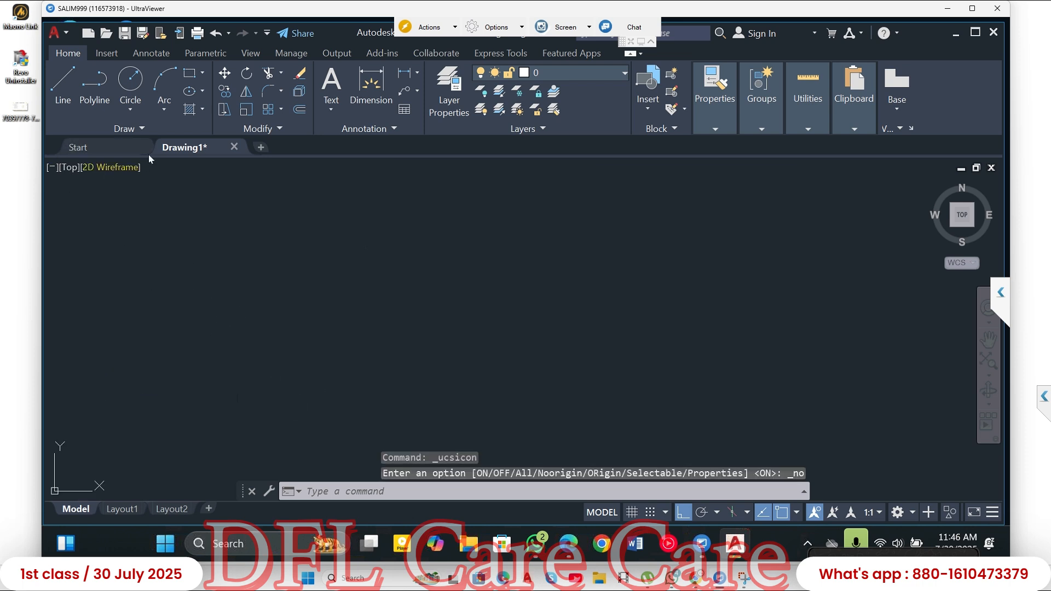
- Draw a single horizontal line 30 units long and end the Line command
{"action": "left_click", "coordinate": [67, 82]}
{"action": "left_click", "coordinate": [121, 313]}
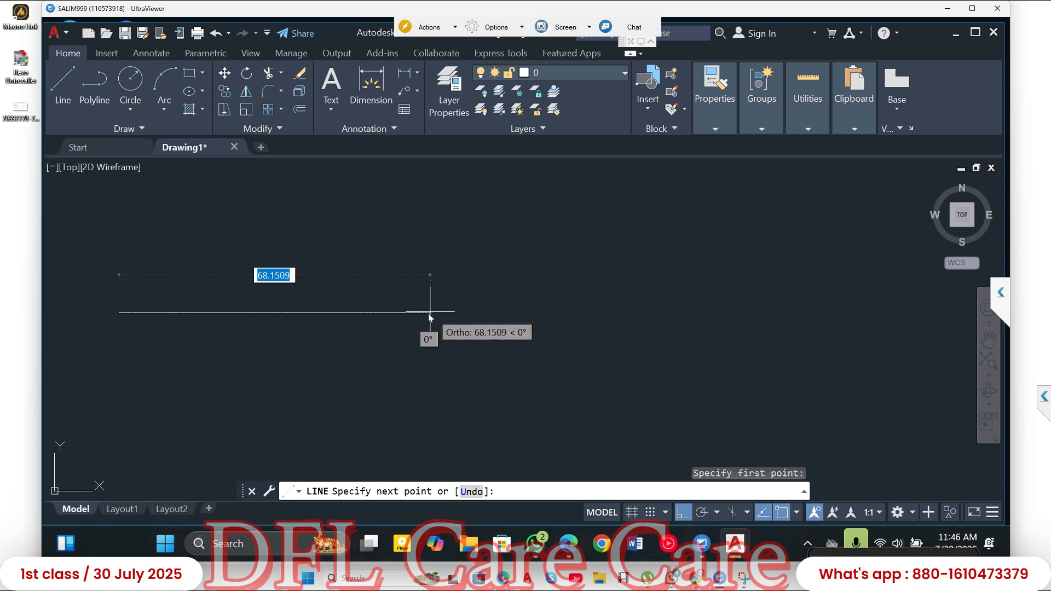
{"action": "type", "text": "30"}
{"action": "key", "text": "Return"}
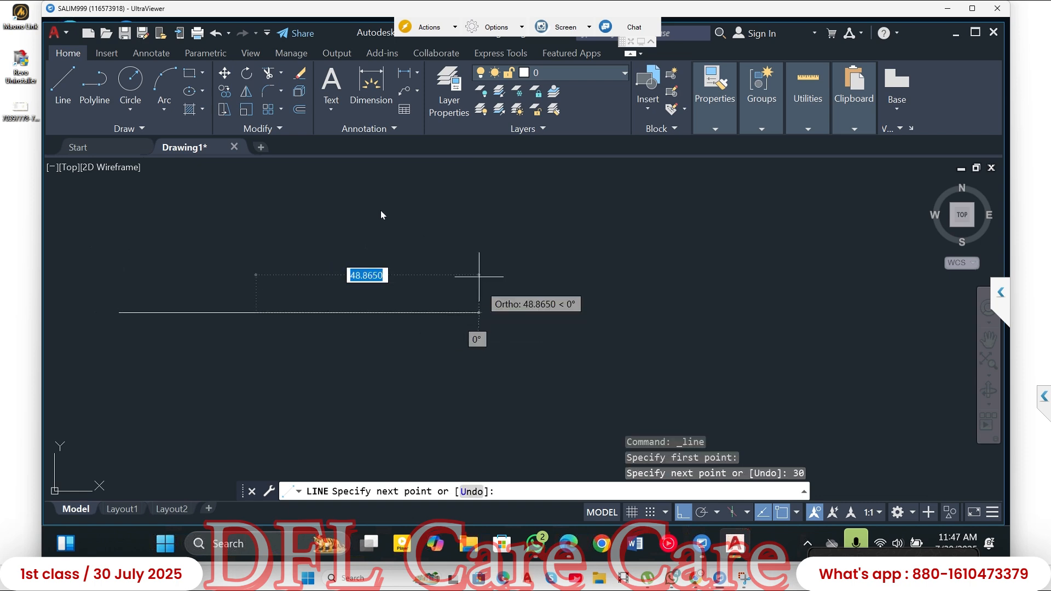
{"action": "key", "text": "Escape"}
- Dimension the horizontal line's length, placing the dimension just below the line
{"action": "middle_click_drag", "start_coordinate": [328, 257], "coordinate": [388, 246]}
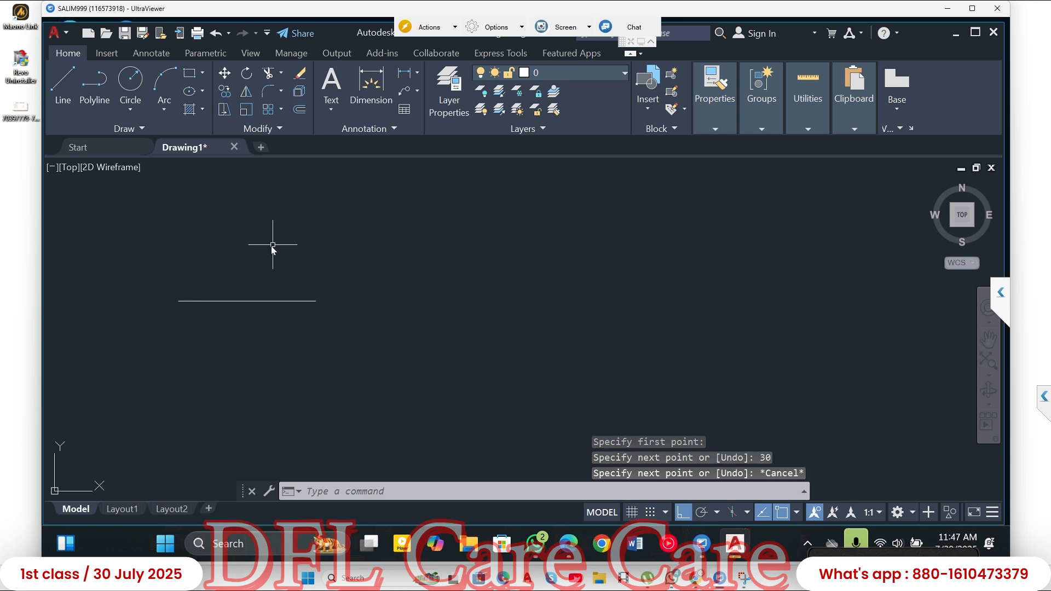
{"action": "left_click", "coordinate": [361, 86]}
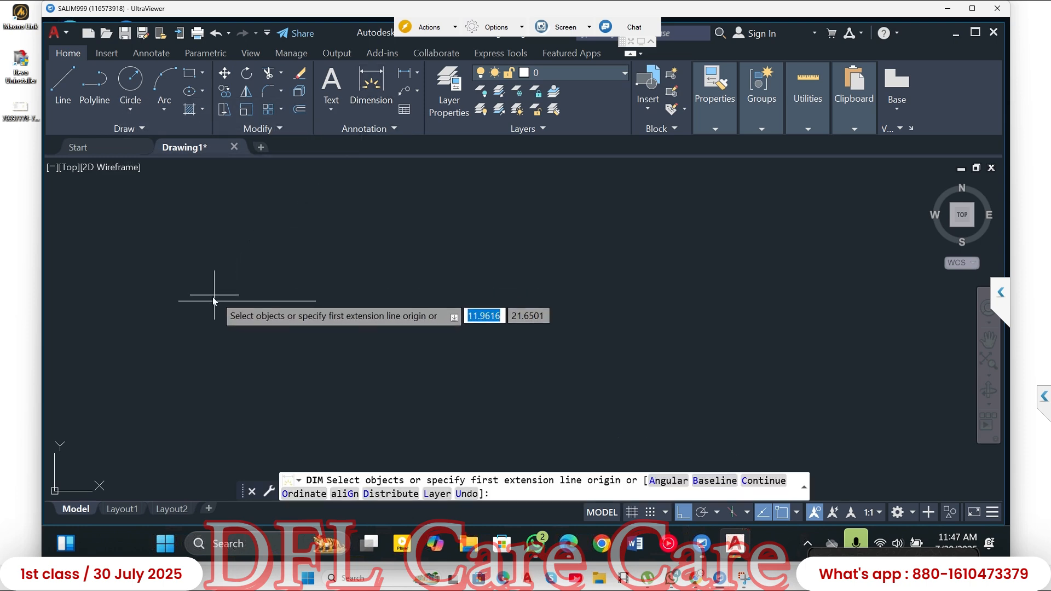
{"action": "key", "text": "Return"}
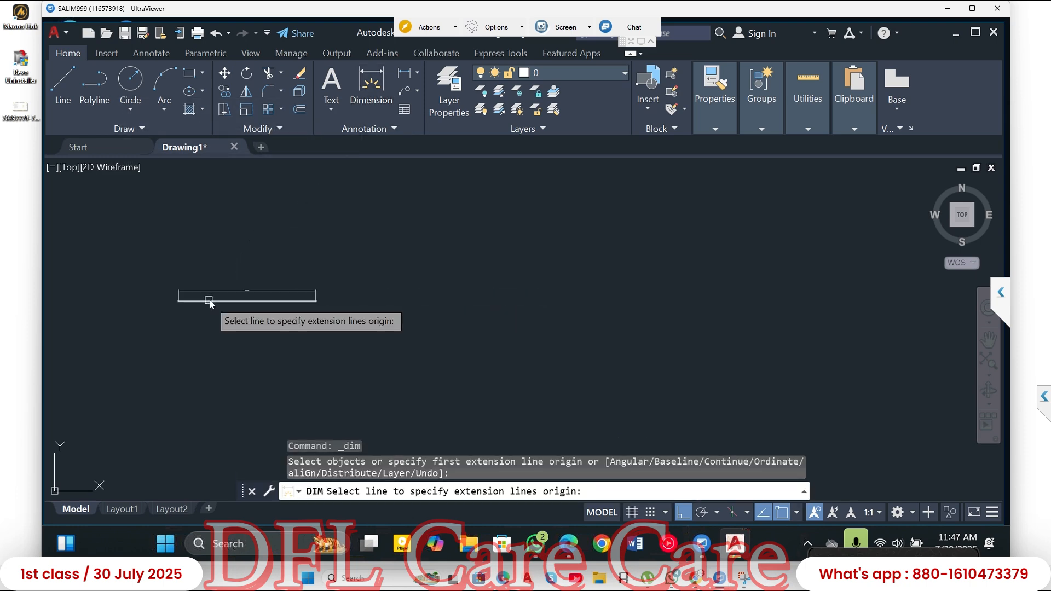
{"action": "left_click", "coordinate": [213, 301]}
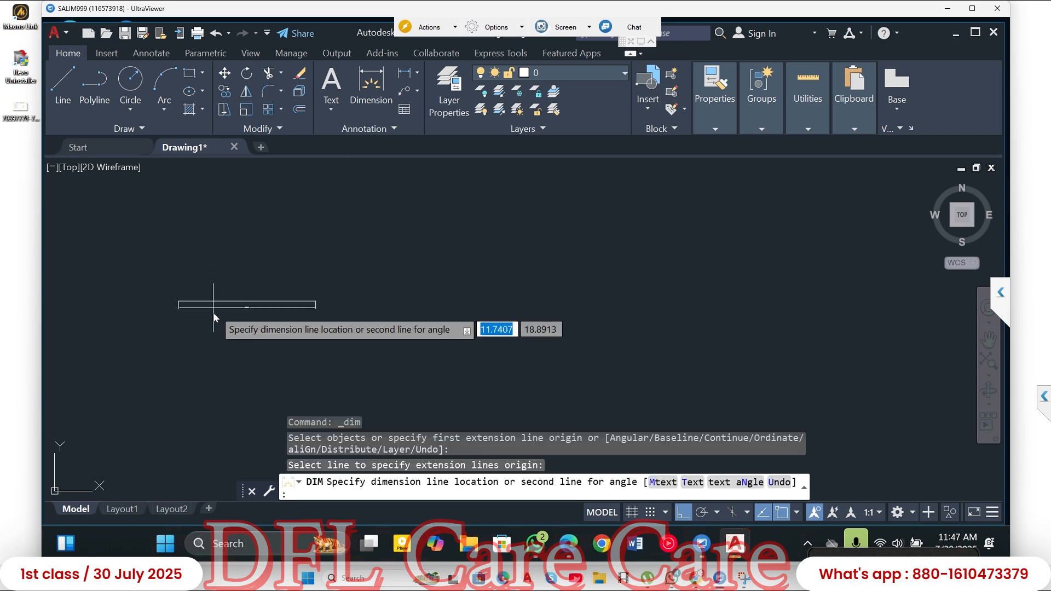
{"action": "left_click", "coordinate": [216, 320]}
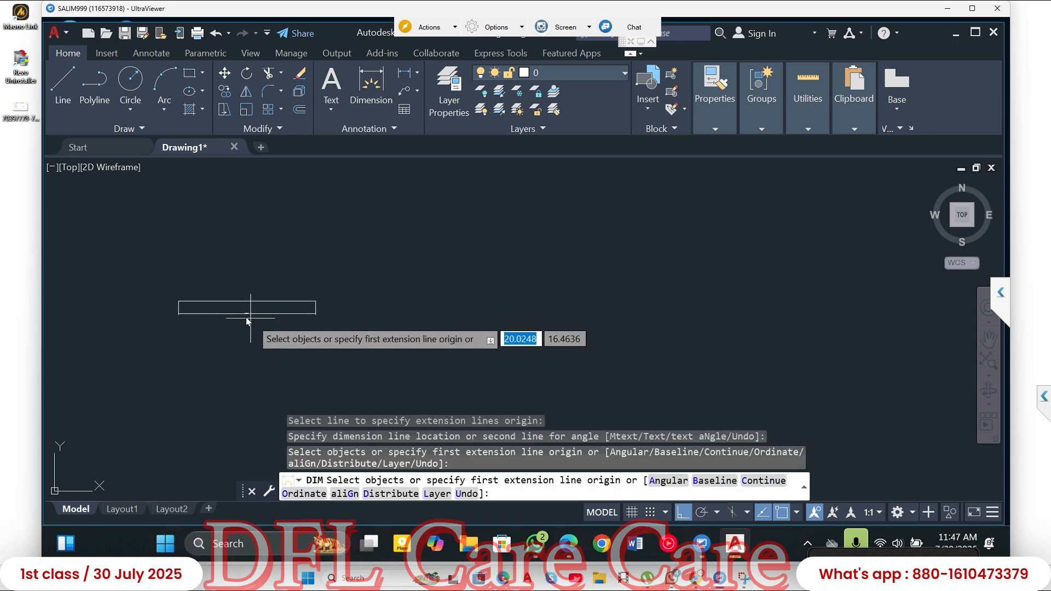
- Examine the dimension's text, arrowheads and extension lines up close and as a whole
{"action": "scroll", "coordinate": [245, 317], "scroll_direction": "up", "scroll_amount": 5}
{"action": "scroll", "coordinate": [249, 312], "scroll_direction": "up", "scroll_amount": 2}
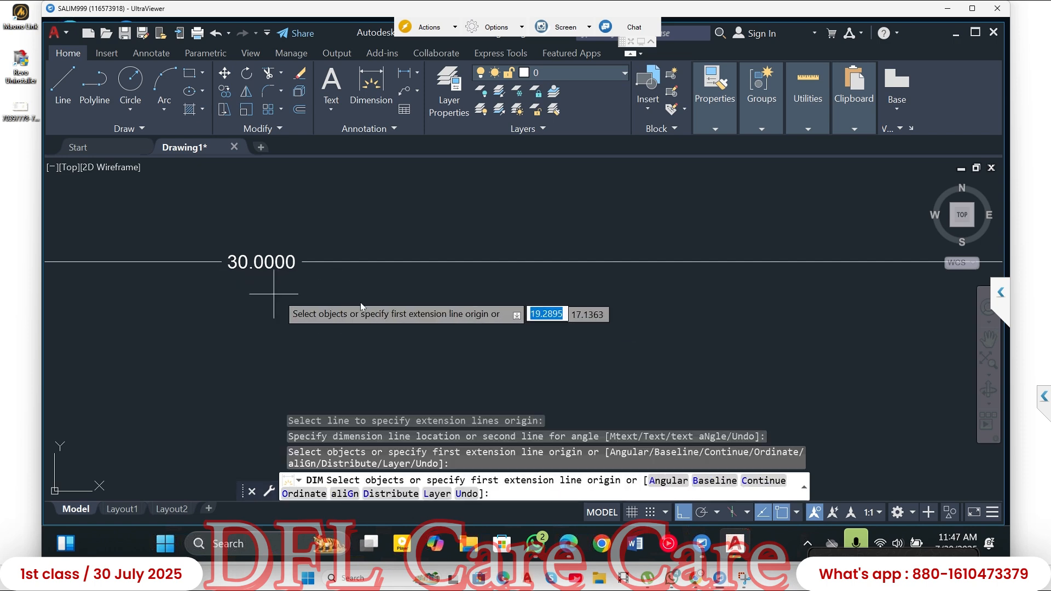
{"action": "scroll", "coordinate": [355, 303], "scroll_direction": "down", "scroll_amount": 4}
{"action": "scroll", "coordinate": [361, 304], "scroll_direction": "down", "scroll_amount": 3}
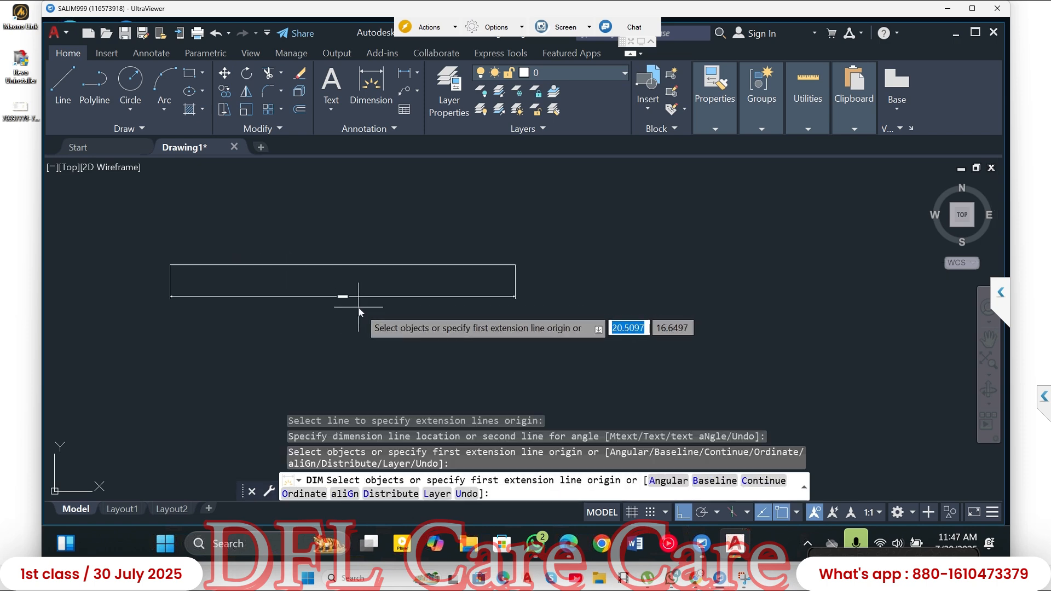
{"action": "scroll", "coordinate": [344, 305], "scroll_direction": "up", "scroll_amount": 3}
{"action": "scroll", "coordinate": [344, 305], "scroll_direction": "down", "scroll_amount": 5}
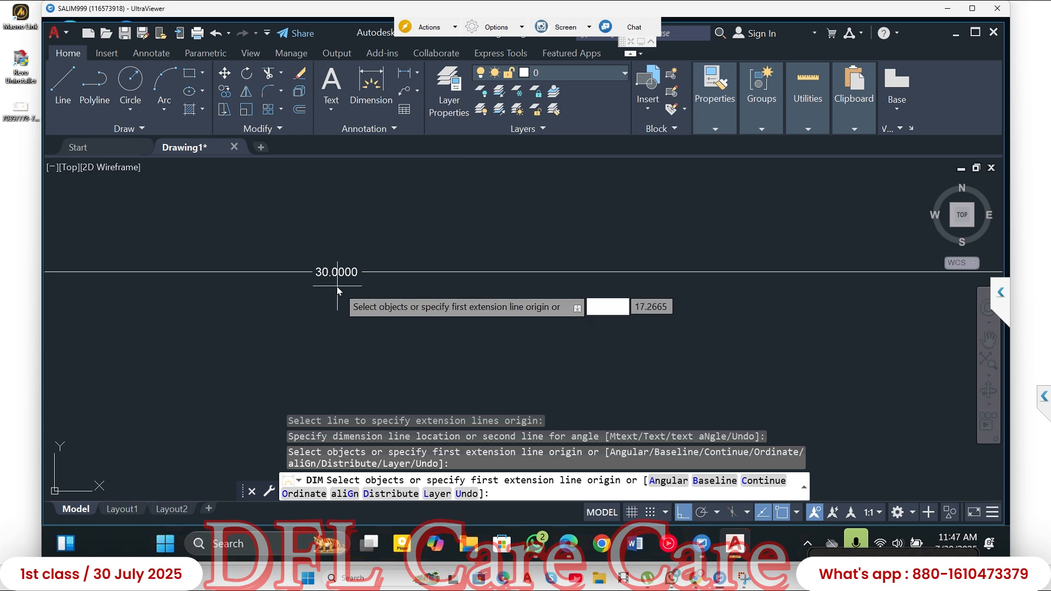
{"action": "left_click", "coordinate": [293, 279]}
{"action": "key", "text": "Escape"}
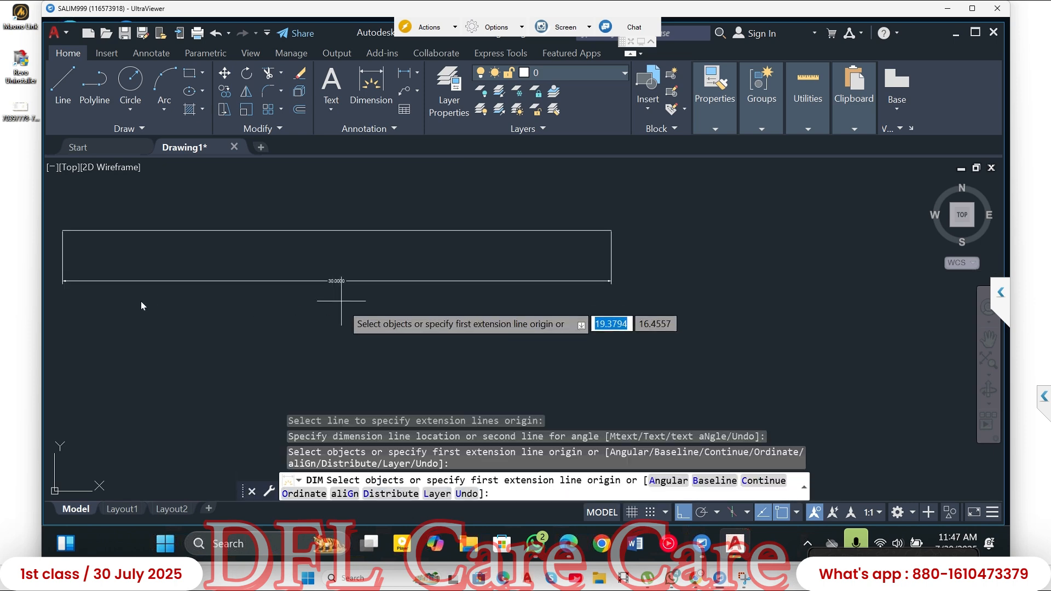
{"action": "scroll", "coordinate": [68, 284], "scroll_direction": "up", "scroll_amount": 3}
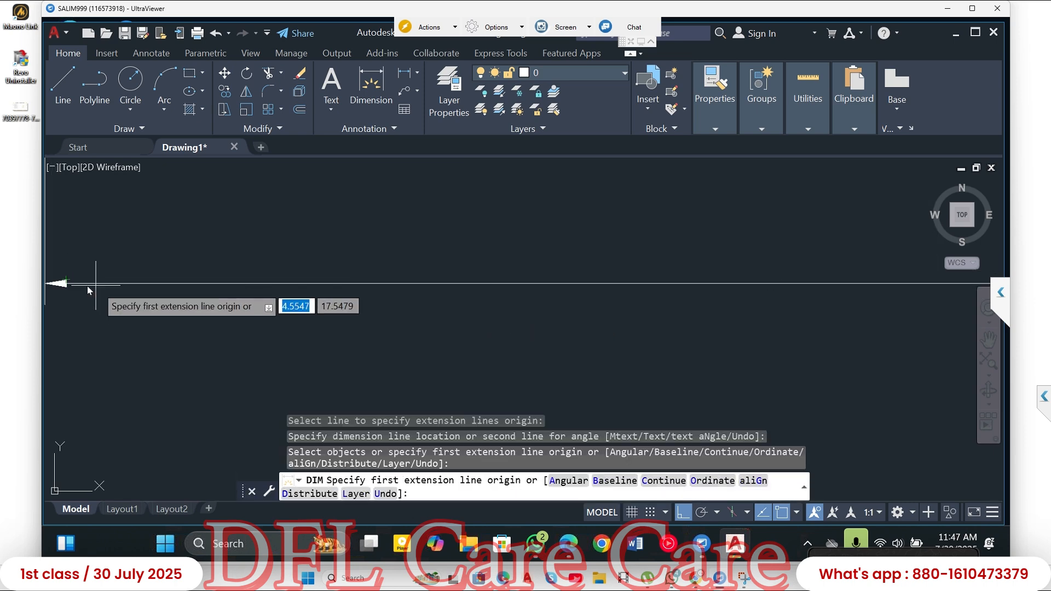
{"action": "scroll", "coordinate": [224, 321], "scroll_direction": "down", "scroll_amount": 3}
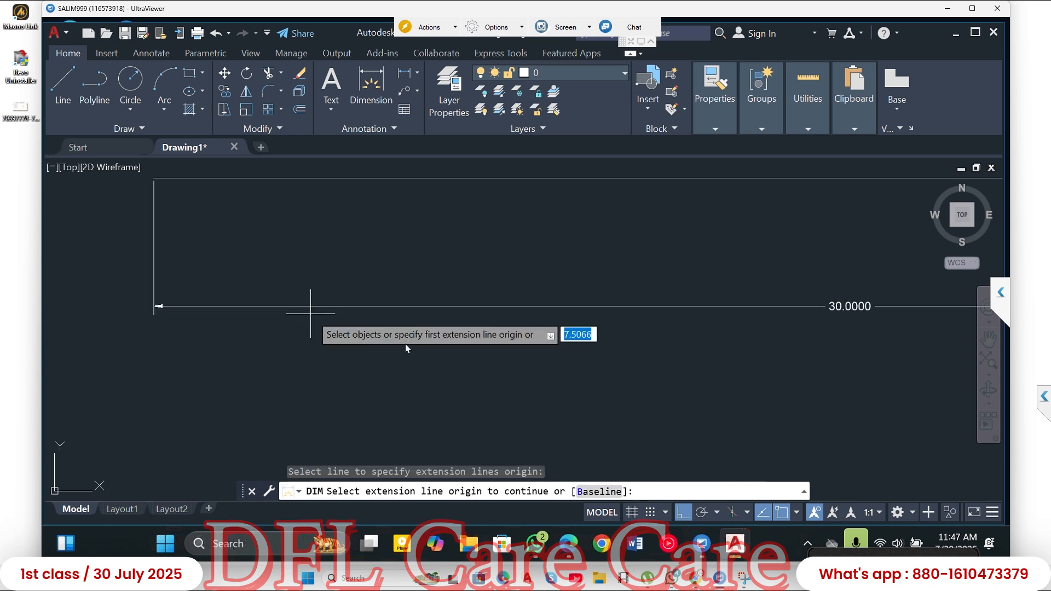
{"action": "middle_click_drag", "start_coordinate": [458, 349], "coordinate": [422, 351]}
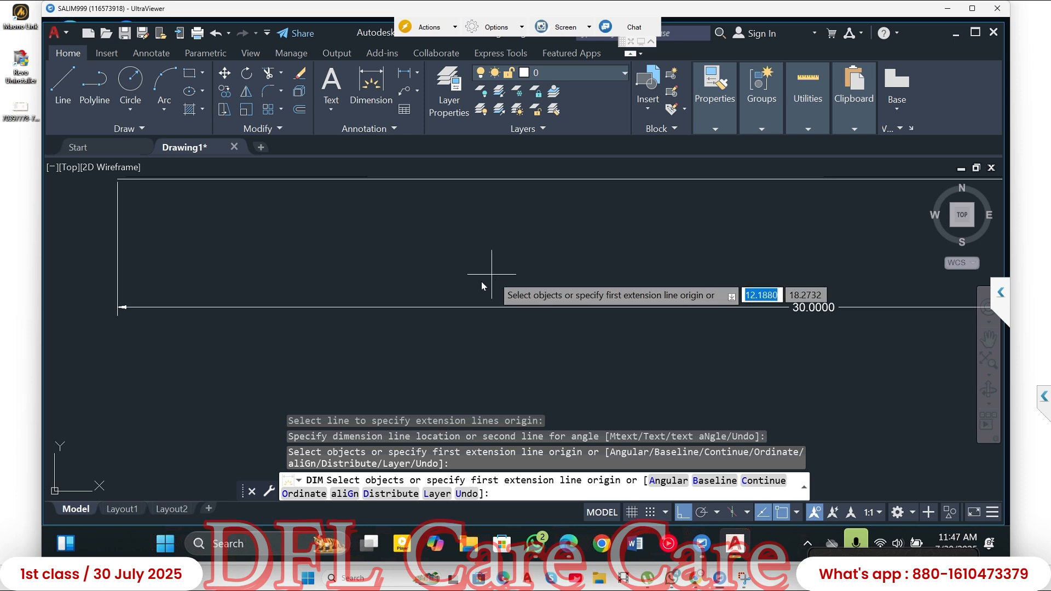
{"action": "scroll", "coordinate": [452, 284], "scroll_direction": "down", "scroll_amount": 2}
{"action": "middle_click_drag", "start_coordinate": [515, 303], "coordinate": [356, 287]}
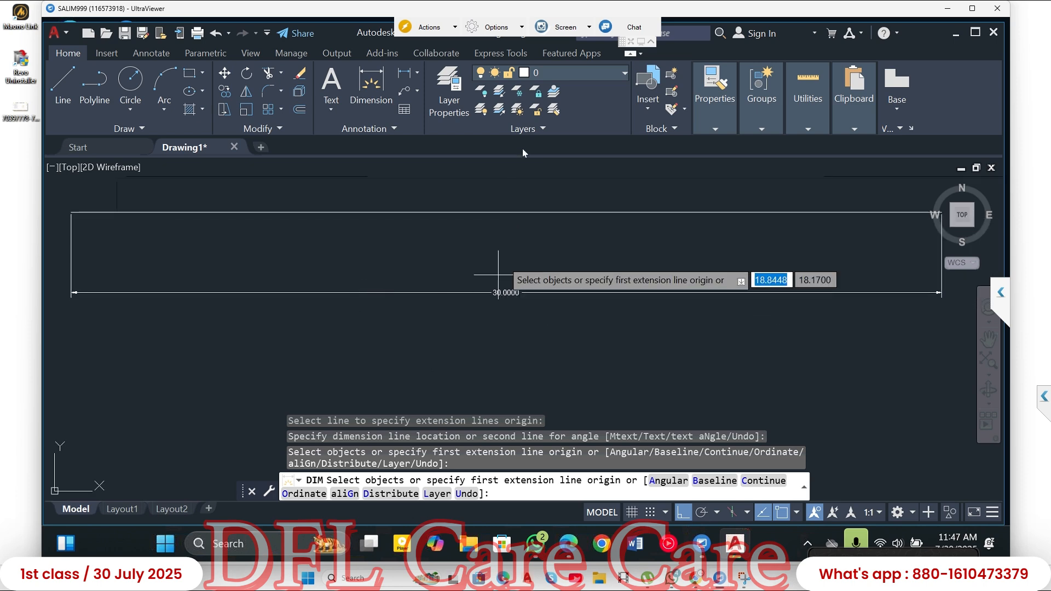
- Create a new layer in the Layer Properties Manager and set its colour to index colour 10 (red)
{"action": "left_click", "coordinate": [446, 83]}
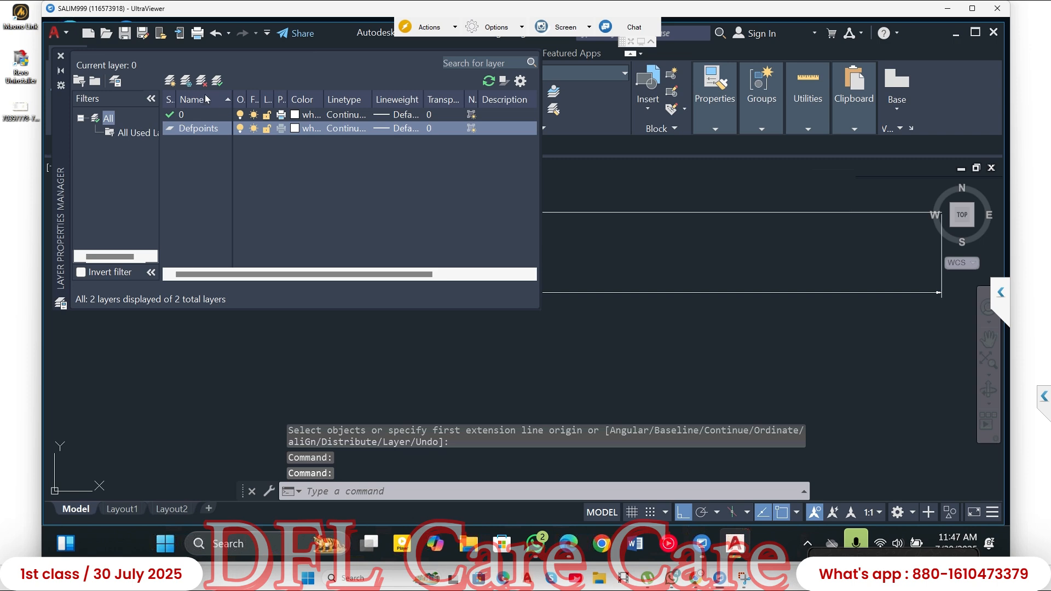
{"action": "left_click", "coordinate": [170, 81]}
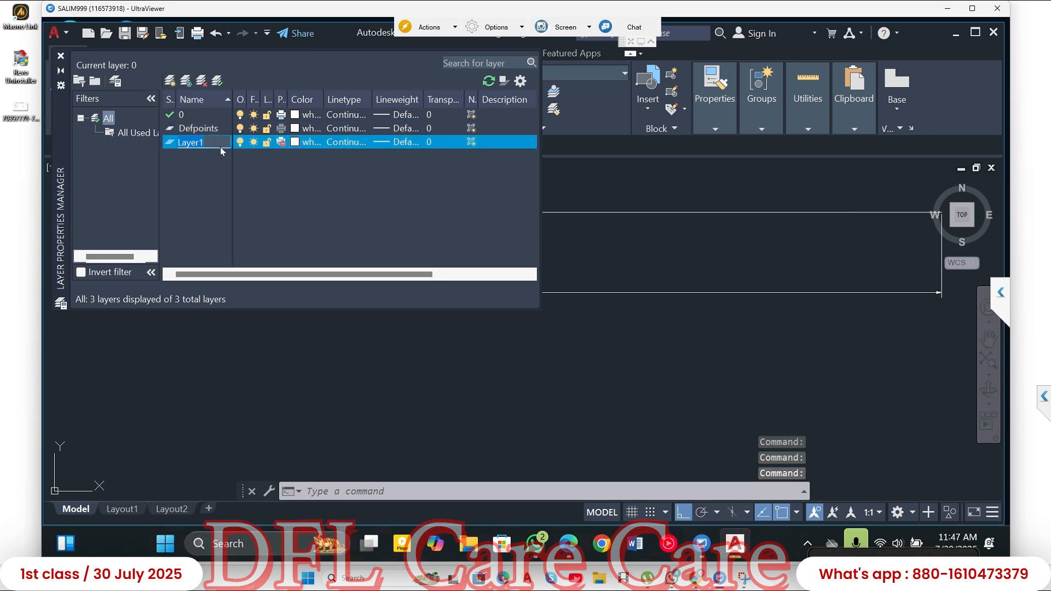
{"action": "left_click", "coordinate": [295, 142]}
{"action": "left_click", "coordinate": [401, 226]}
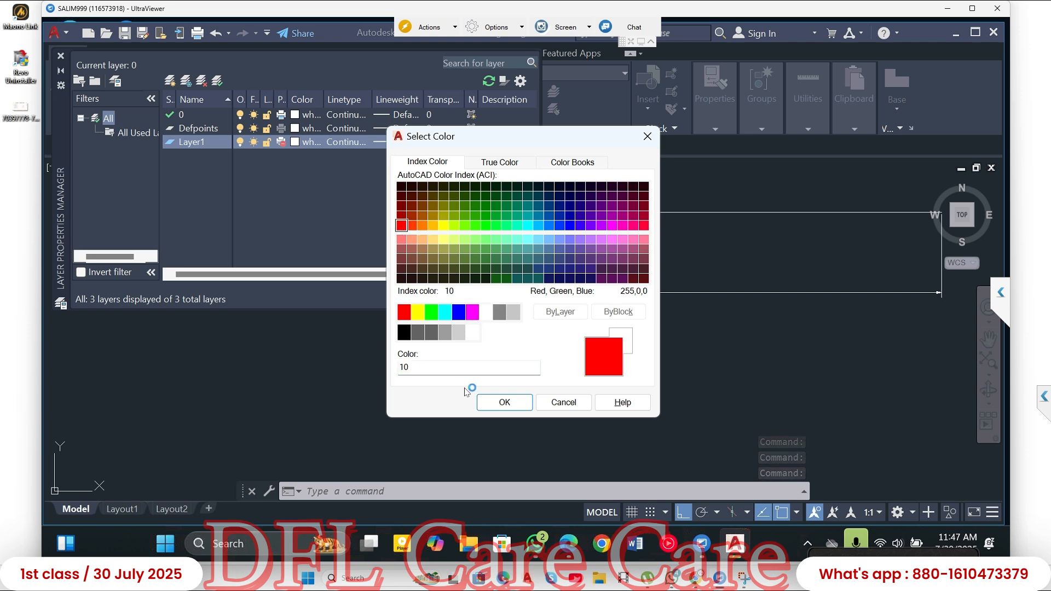
{"action": "left_click", "coordinate": [504, 402]}
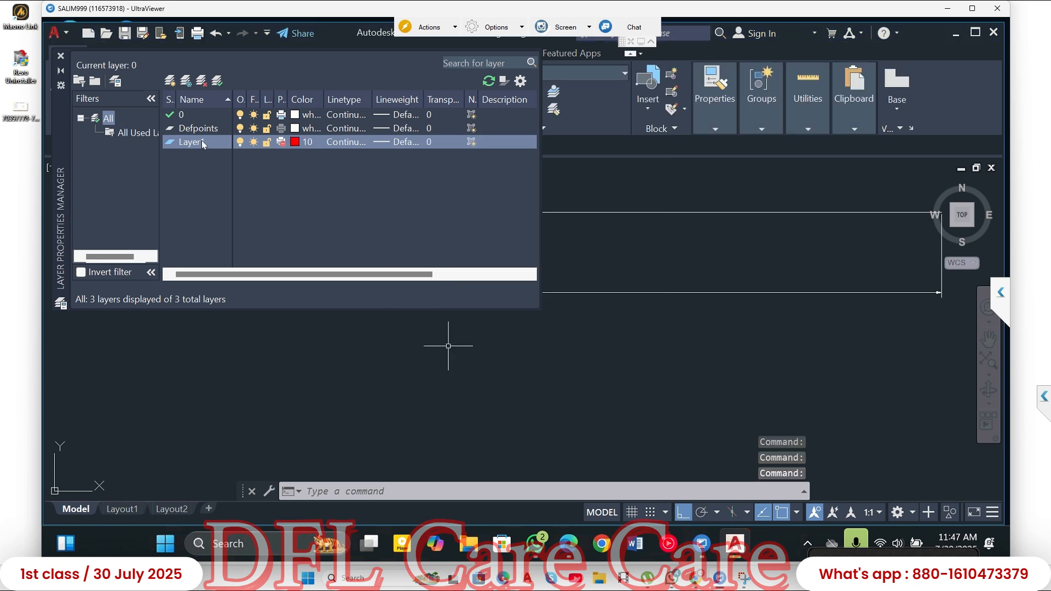
- Set the new layer's lineweight to 0.20 mm
{"action": "left_click", "coordinate": [381, 142]}
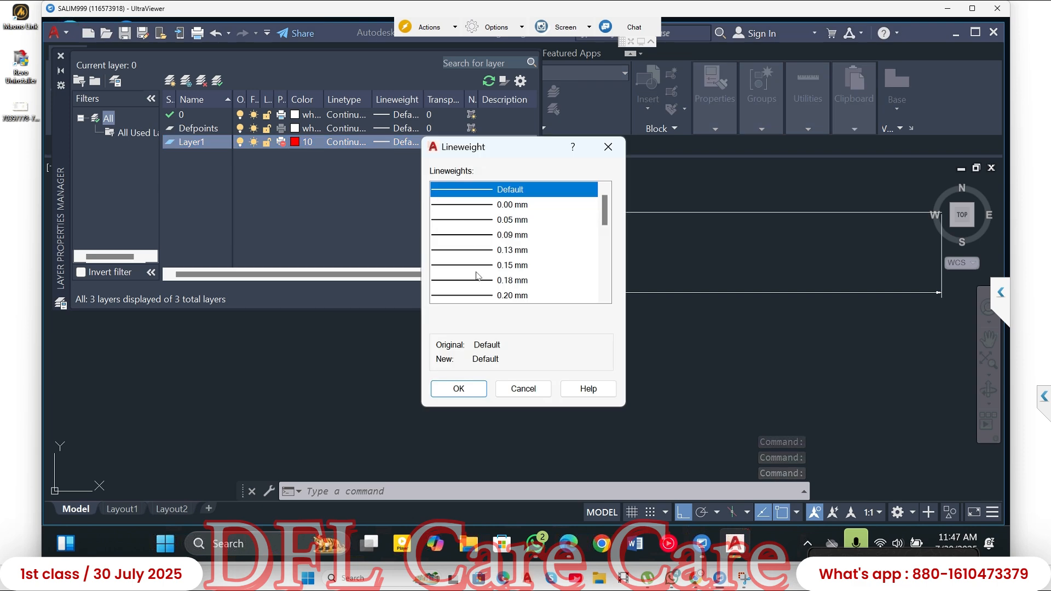
{"action": "left_click", "coordinate": [478, 296]}
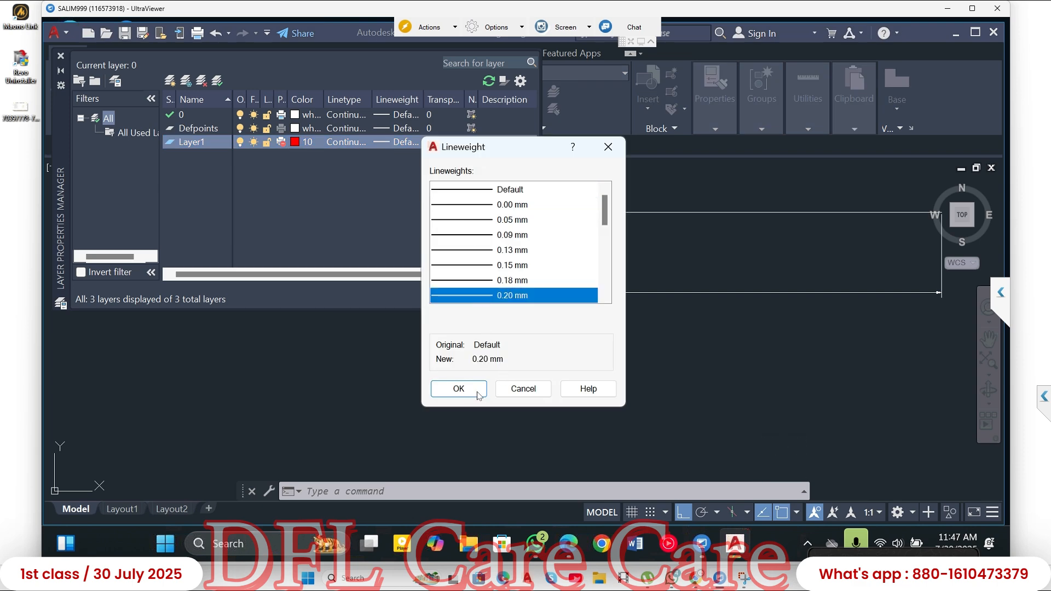
{"action": "left_click", "coordinate": [458, 389]}
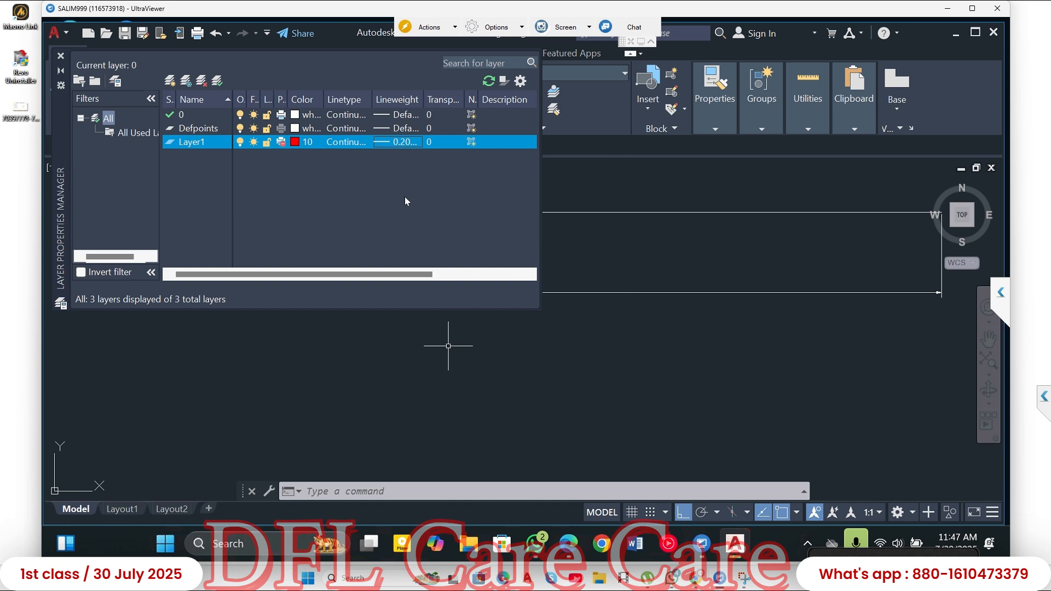
- View the new layer's linetype choices without changing them, and make the layer current
{"action": "left_click", "coordinate": [352, 141]}
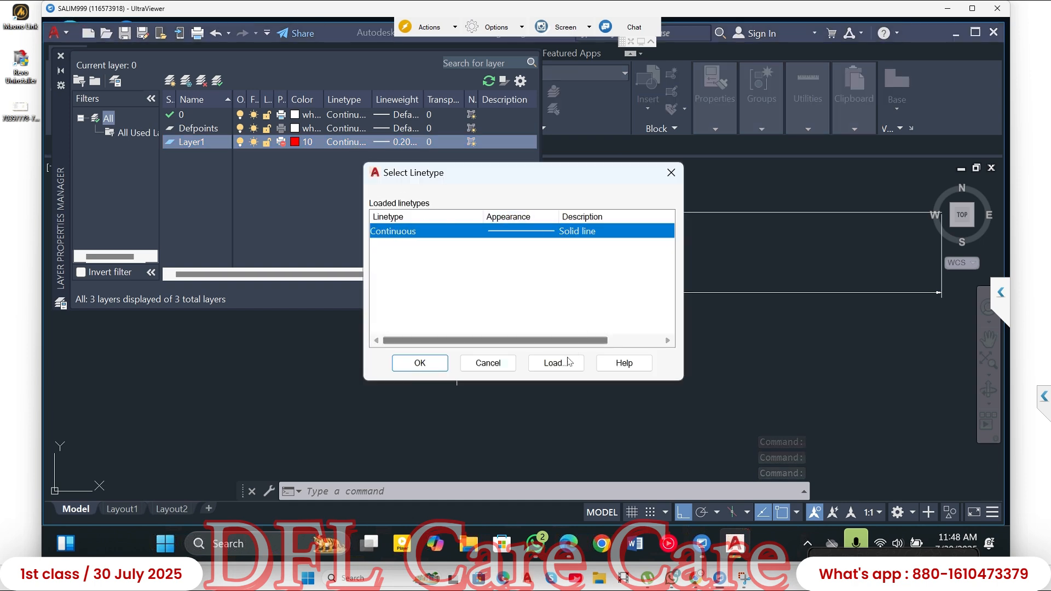
{"action": "left_click", "coordinate": [671, 172]}
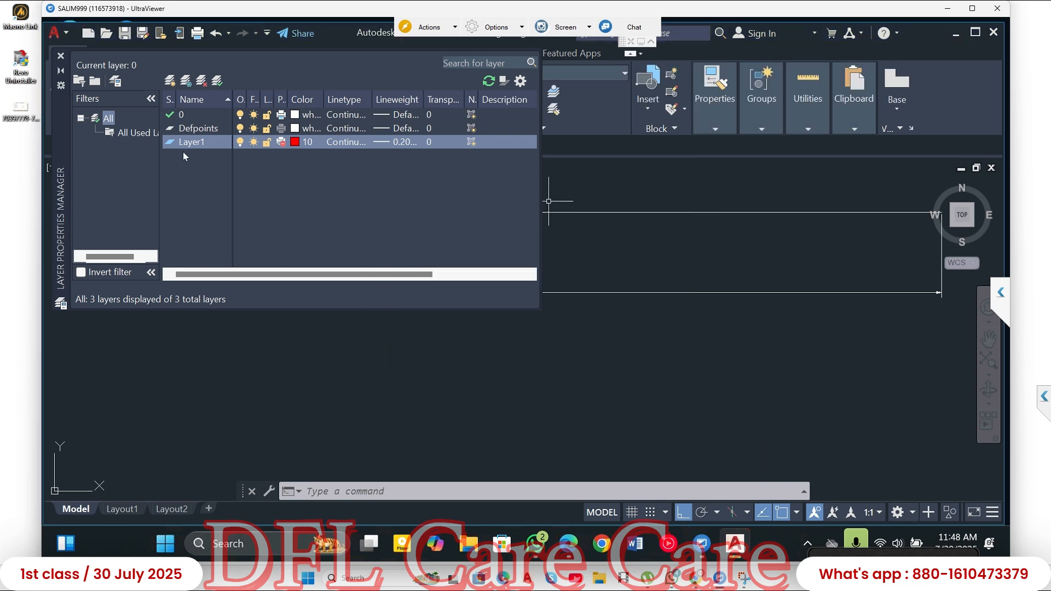
{"action": "double_click", "coordinate": [208, 142]}
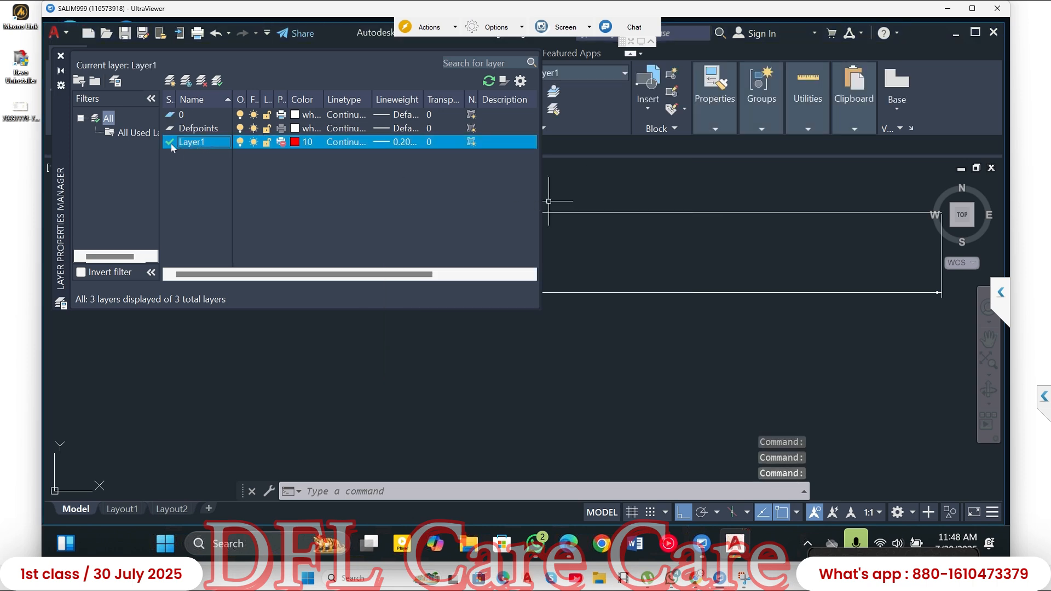
{"action": "left_click", "coordinate": [61, 56]}
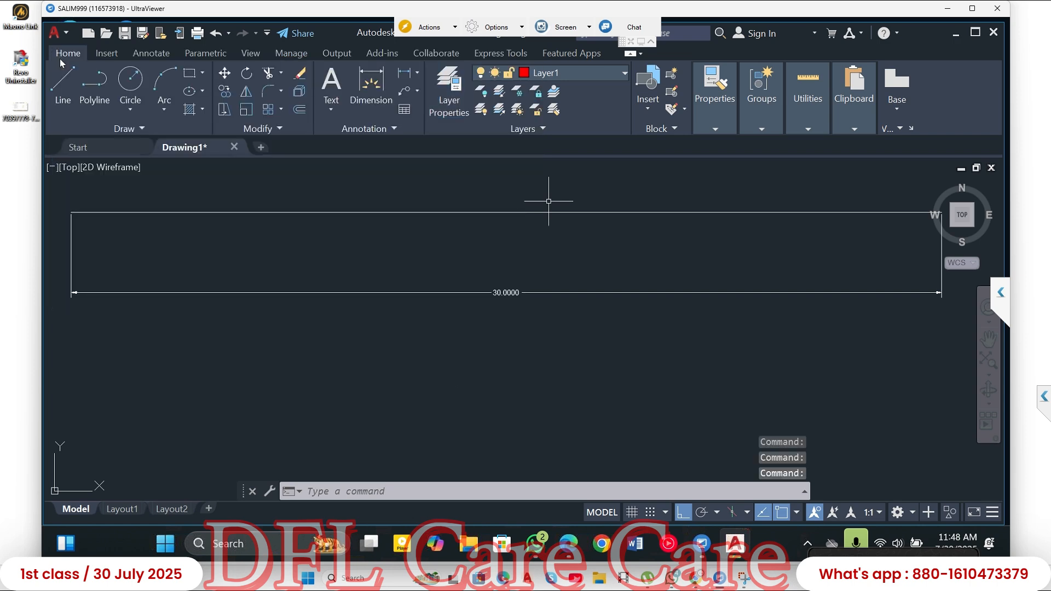
{"action": "left_click", "coordinate": [64, 84]}
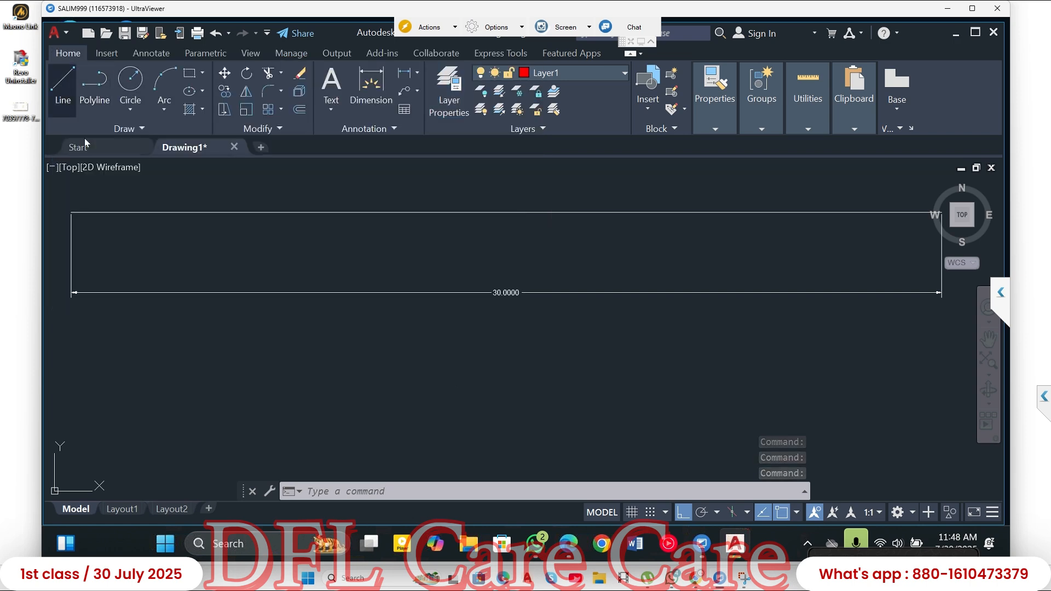
{"action": "left_click", "coordinate": [80, 336]}
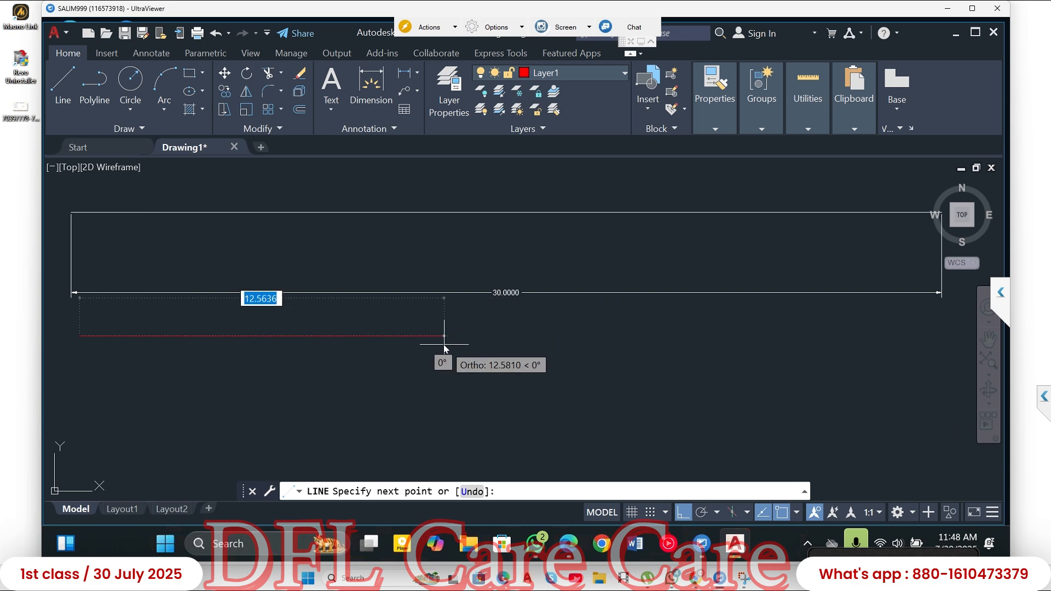
{"action": "key", "text": "Escape"}
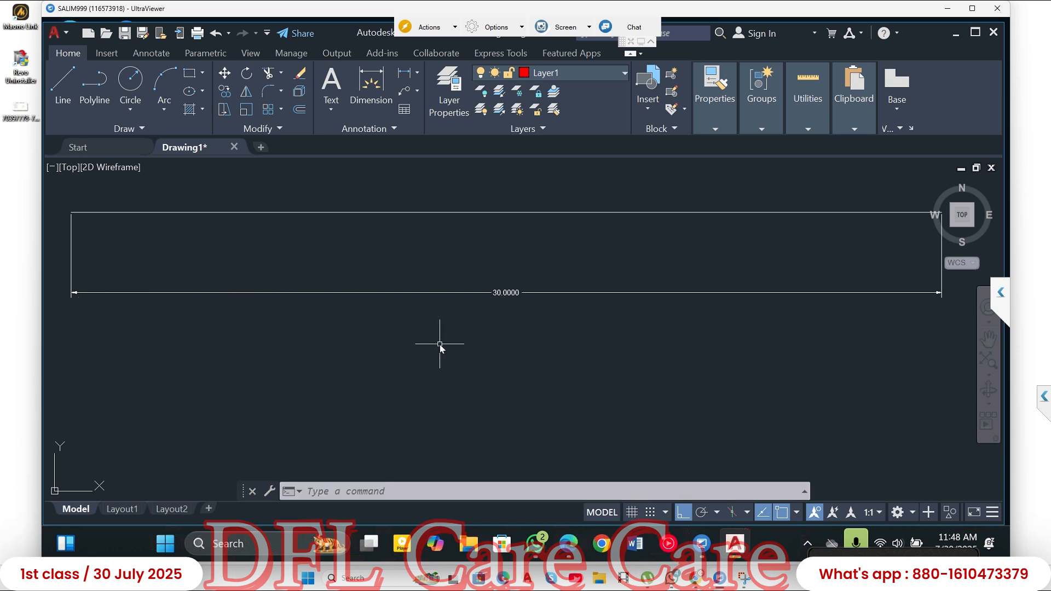
- Draw a line 20 units to the right below the 30-unit dimension and continue it 5 units straight down
{"action": "left_click", "coordinate": [62, 83]}
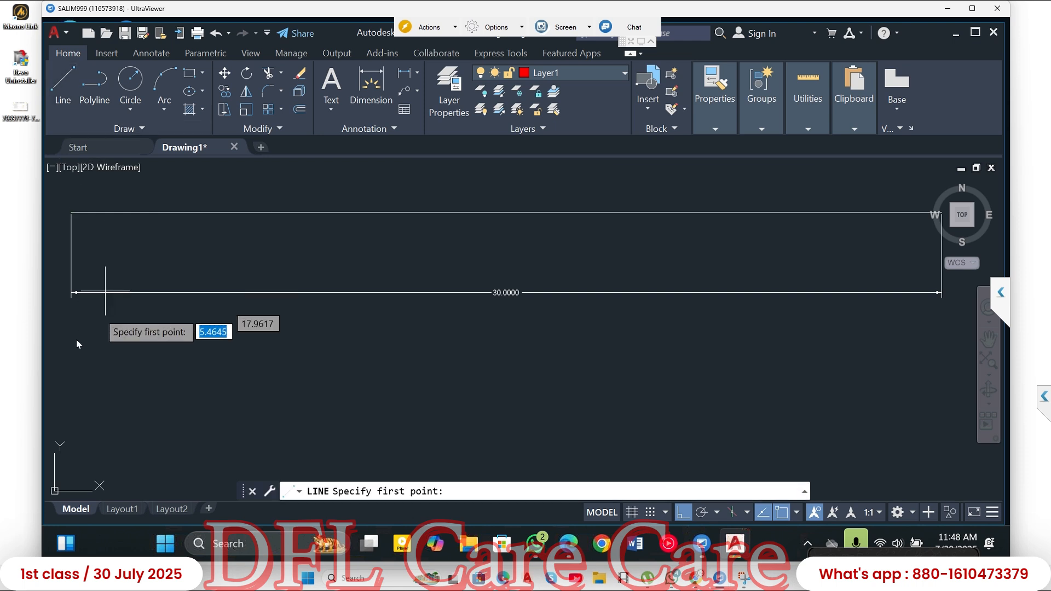
{"action": "left_click", "coordinate": [75, 344]}
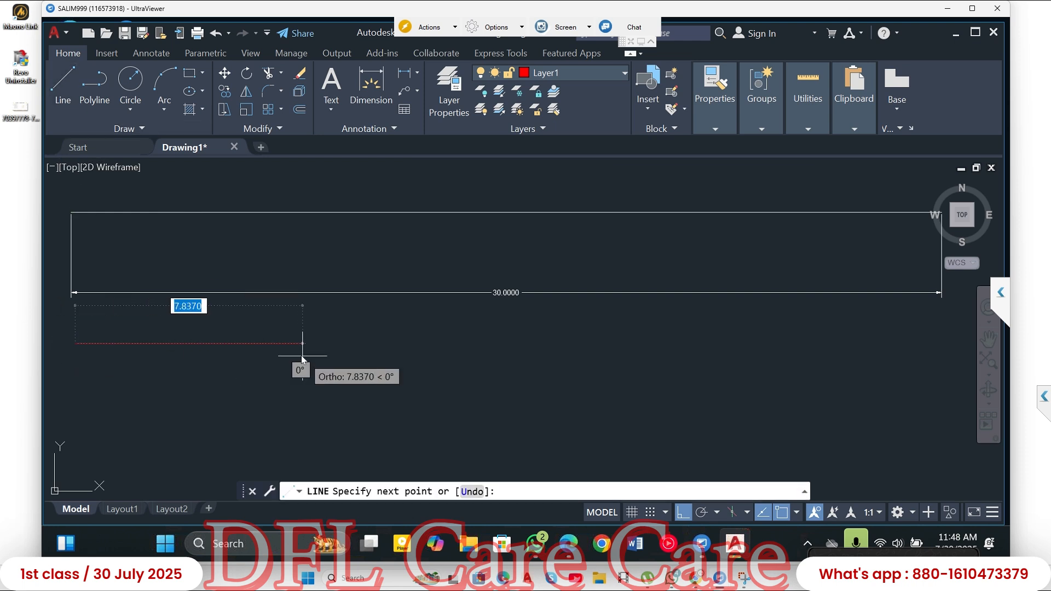
{"action": "type", "text": "20"}
{"action": "key", "text": "Return"}
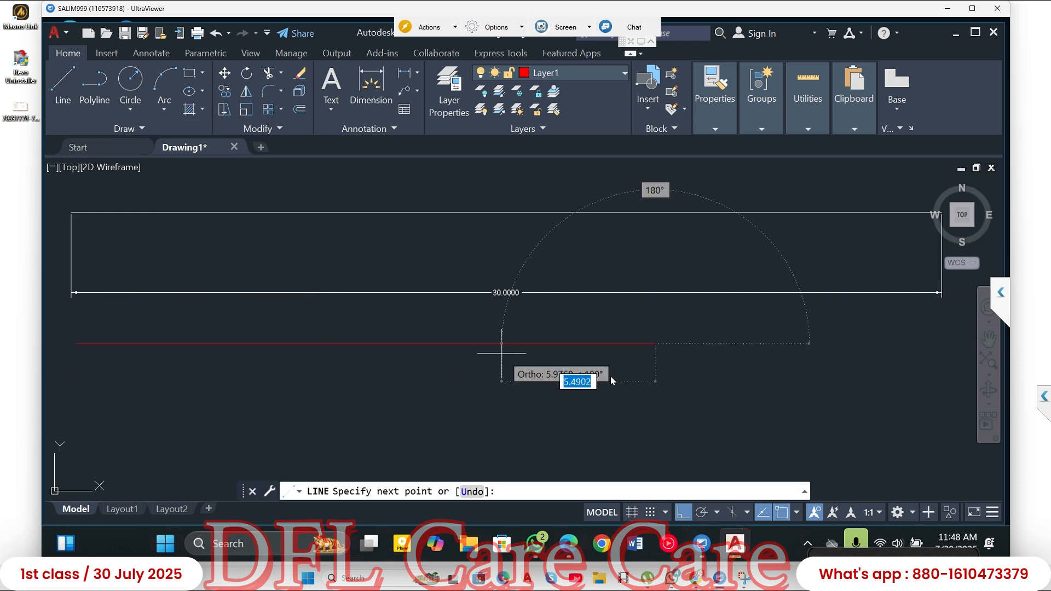
{"action": "type", "text": "5"}
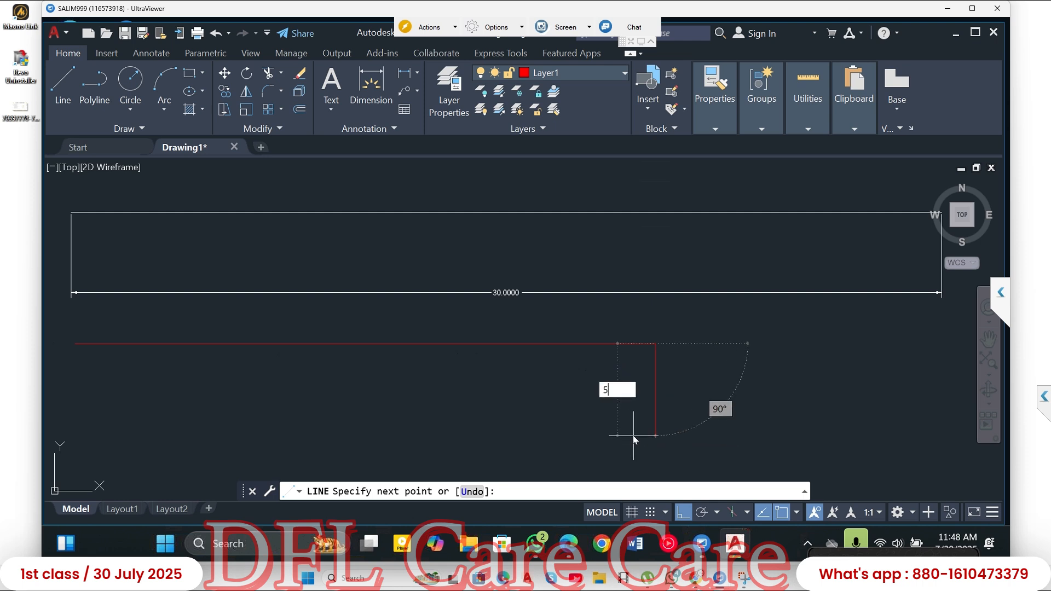
{"action": "key", "text": "Return"}
- Continue the line 2 units to the right and 3 units up, and end it there
{"action": "scroll", "coordinate": [745, 342], "scroll_direction": "down", "scroll_amount": 4}
{"action": "scroll", "coordinate": [741, 339], "scroll_direction": "down", "scroll_amount": 2}
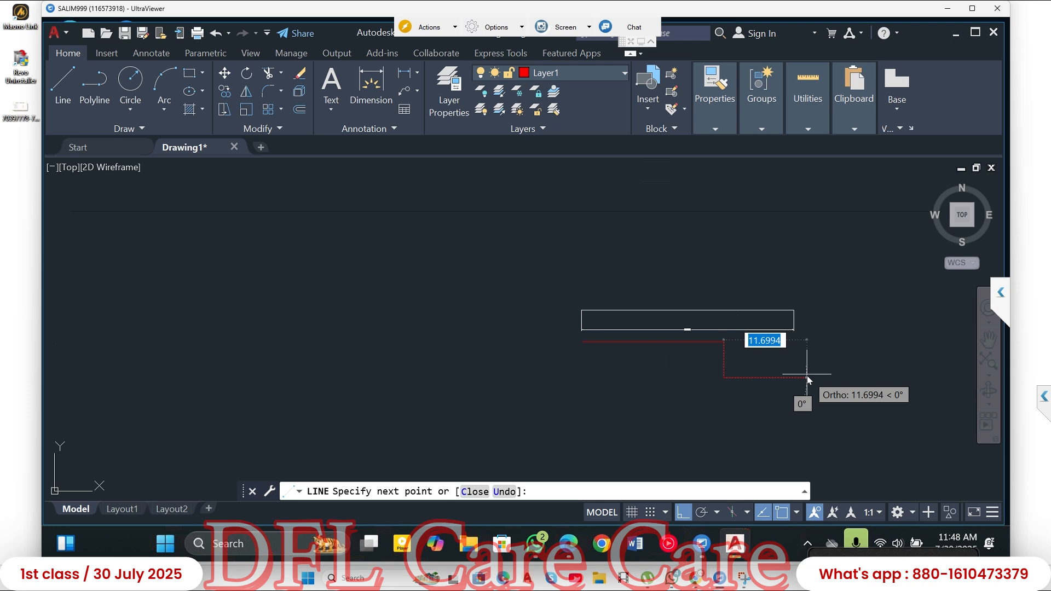
{"action": "type", "text": "2"}
{"action": "key", "text": "Return"}
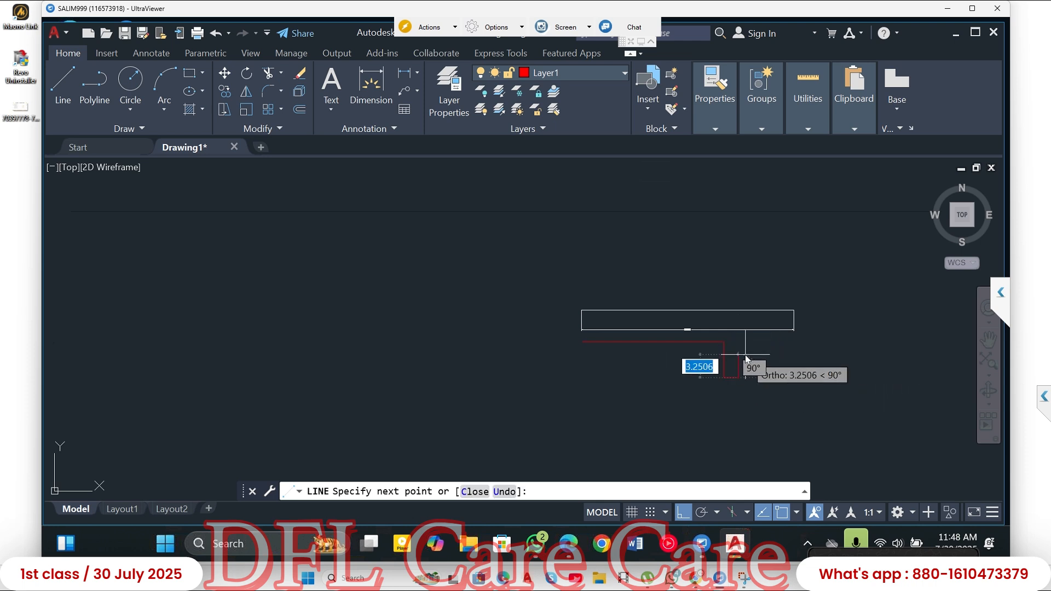
{"action": "type", "text": "3"}
{"action": "key", "text": "Return"}
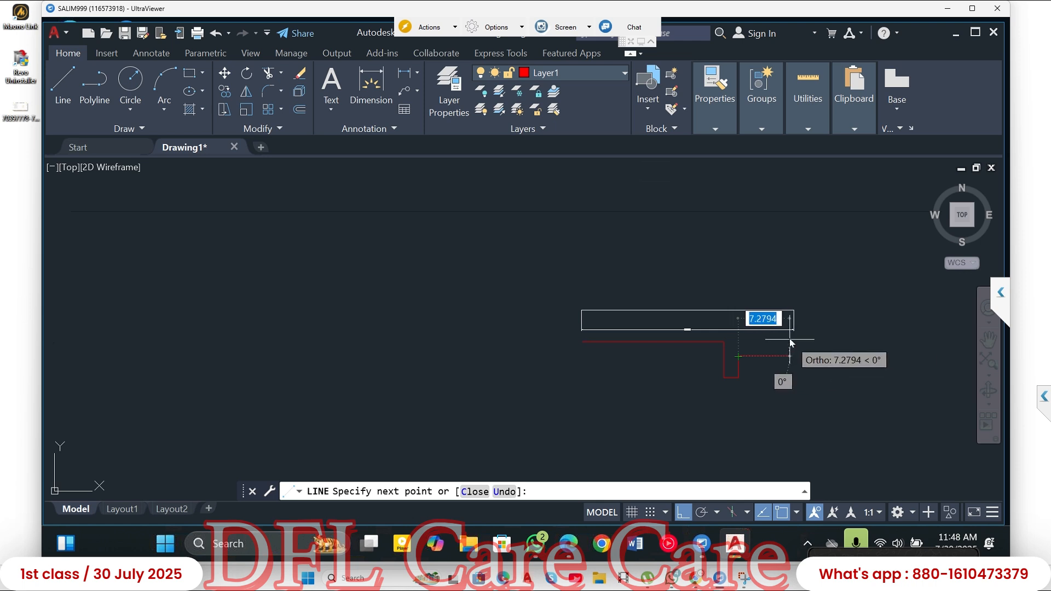
{"action": "key", "text": "Escape"}
{"action": "mouse_move", "coordinate": [762, 359]}
{"action": "middle_mouse_down"}
{"action": "mouse_move", "coordinate": [638, 363]}
{"action": "mouse_move", "coordinate": [566, 308]}
{"action": "mouse_move", "coordinate": [595, 298]}
{"action": "middle_mouse_up"}
{"action": "scroll", "coordinate": [596, 360], "scroll_direction": "up", "scroll_amount": 4}
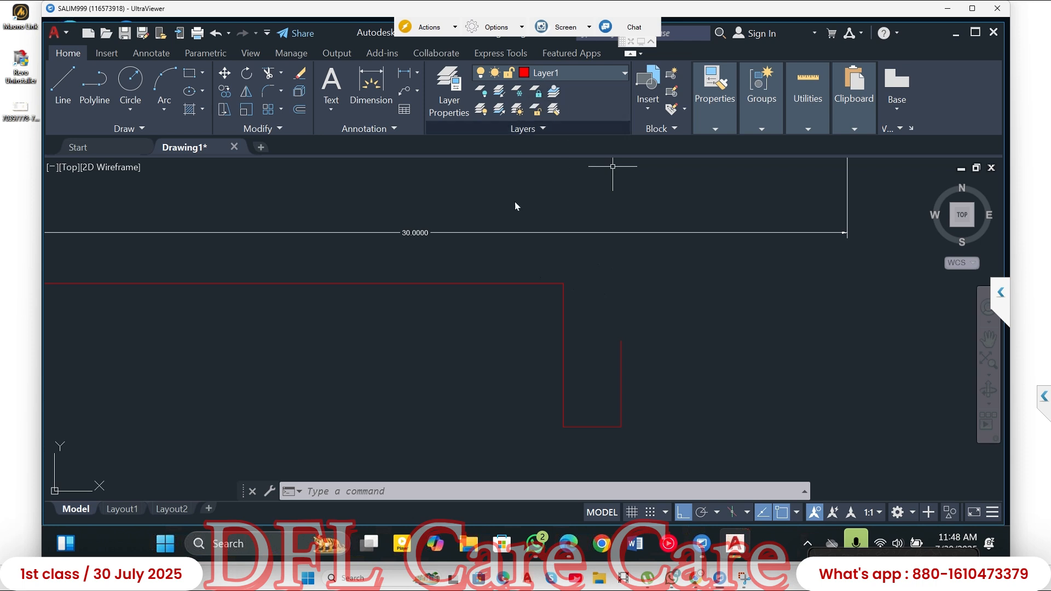
- Look through the Blocks palette's recent, library and current-drawing sections, and close it without inserting anything
{"action": "left_click", "coordinate": [647, 112]}
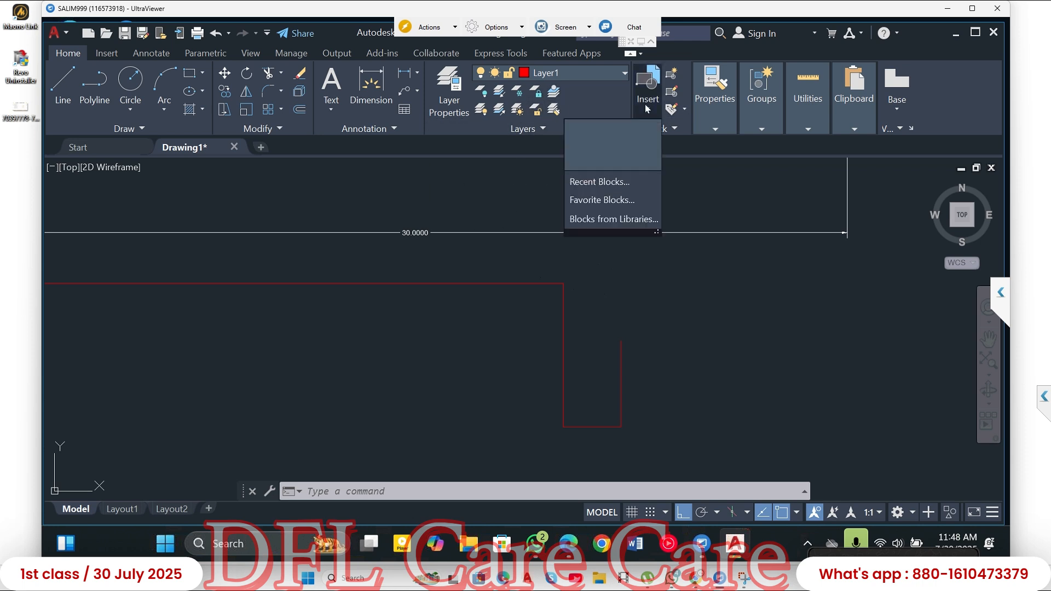
{"action": "left_click", "coordinate": [609, 180]}
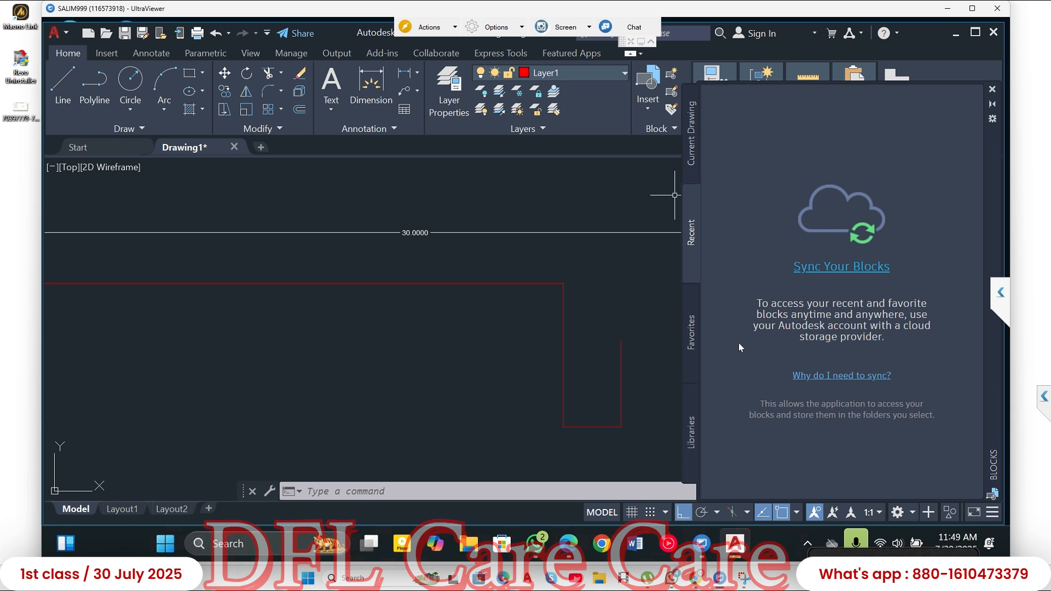
{"action": "left_click", "coordinate": [692, 440]}
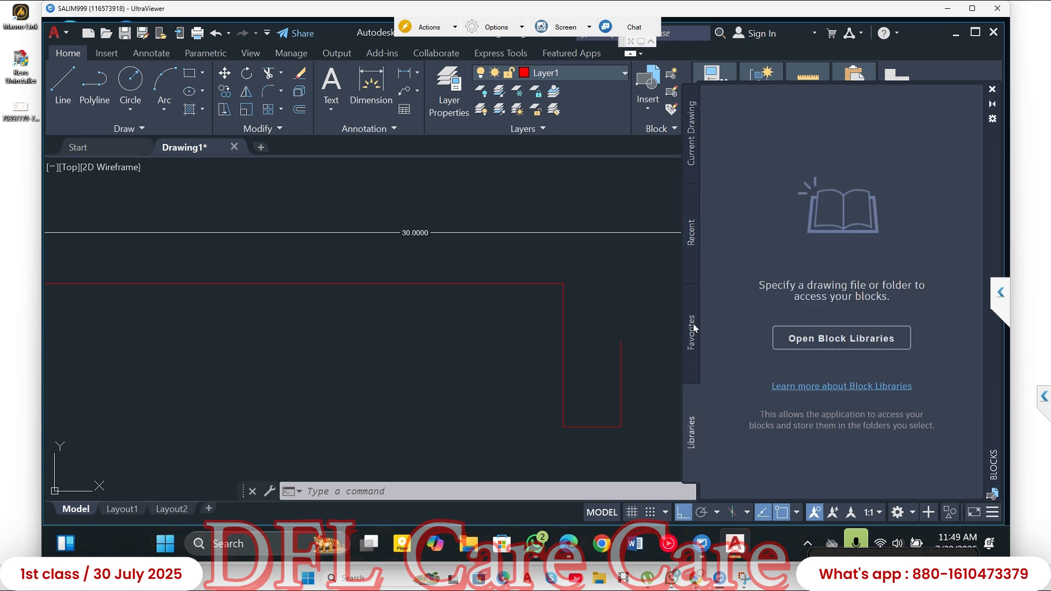
{"action": "left_click", "coordinate": [692, 137]}
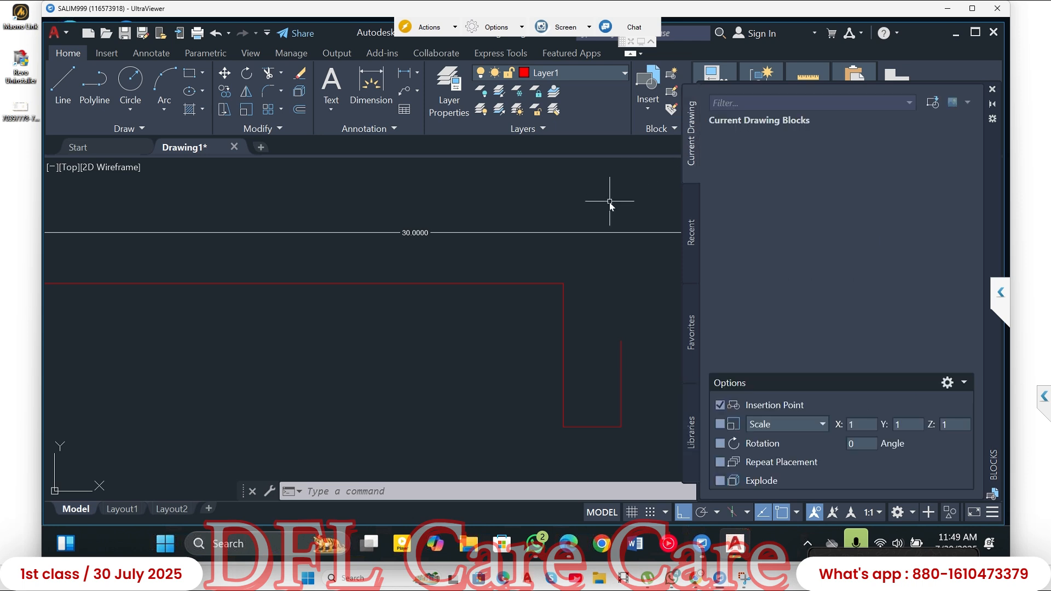
{"action": "key", "text": "Escape"}
{"action": "key", "text": "Escape"}
{"action": "key", "text": "Escape"}
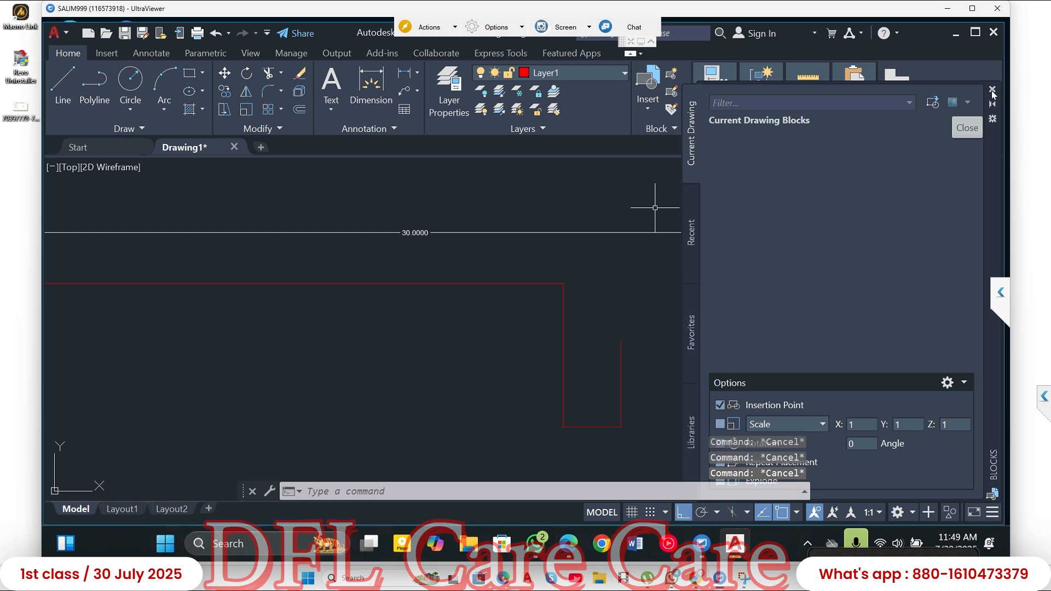
{"action": "left_click", "coordinate": [992, 89]}
- In the empty area beside the existing geometry, draw the upper, right and lower edges of a rectangle about 21.4 units wide
{"action": "scroll", "coordinate": [804, 210], "scroll_direction": "down", "scroll_amount": 5}
{"action": "middle_click_drag", "start_coordinate": [763, 218], "coordinate": [662, 212]}
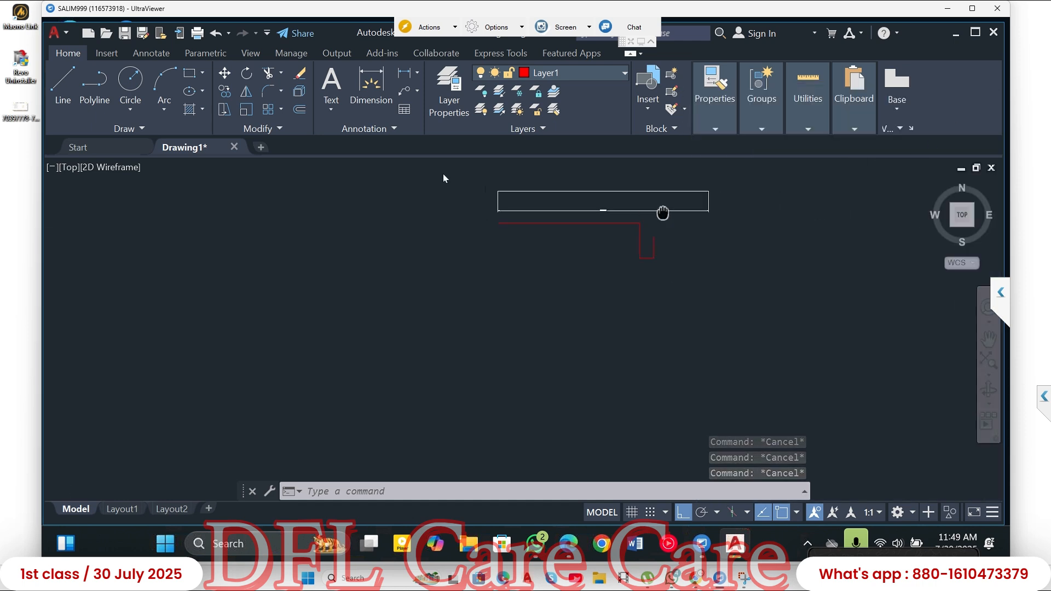
{"action": "left_click", "coordinate": [61, 82]}
{"action": "left_click", "coordinate": [137, 279]}
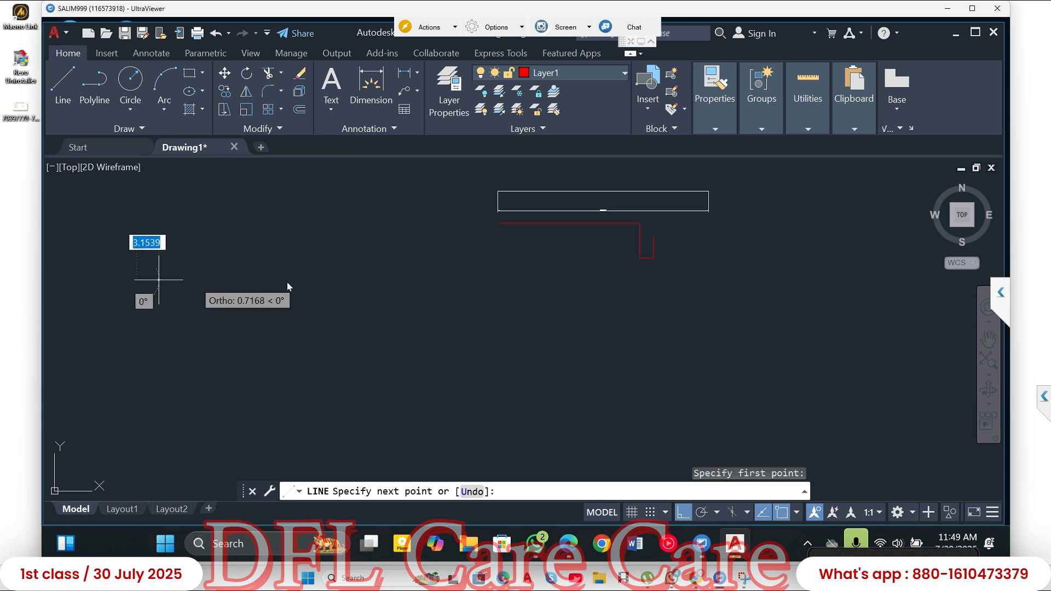
{"action": "left_click", "coordinate": [287, 281]}
{"action": "left_click", "coordinate": [283, 326]}
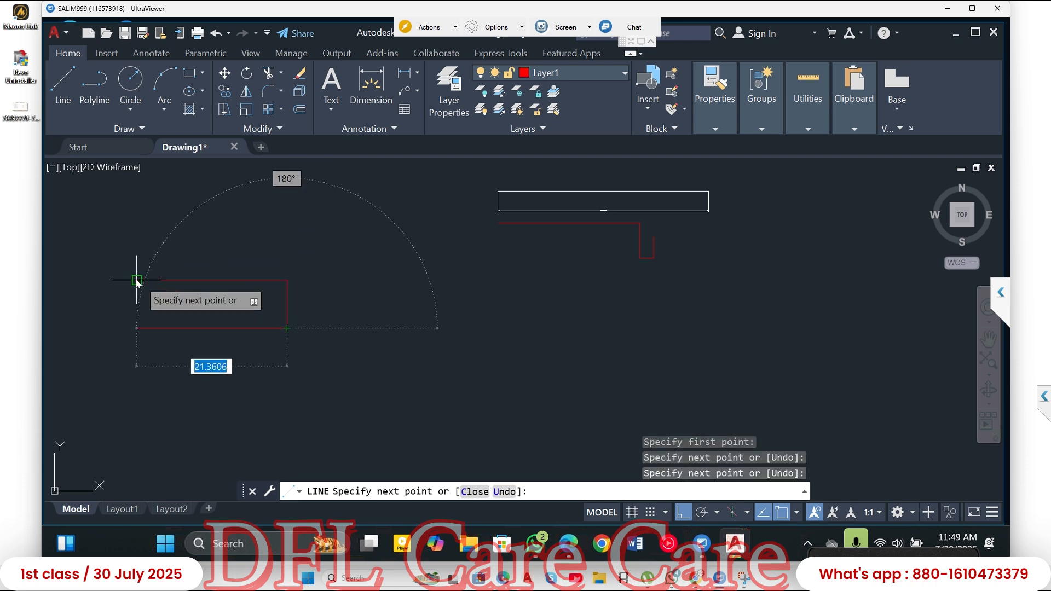
{"action": "left_click", "coordinate": [137, 328]}
- Close the rectangle's left side with a rectangular notch about 3 units deep halfway up, and end the line
{"action": "left_click", "coordinate": [137, 312]}
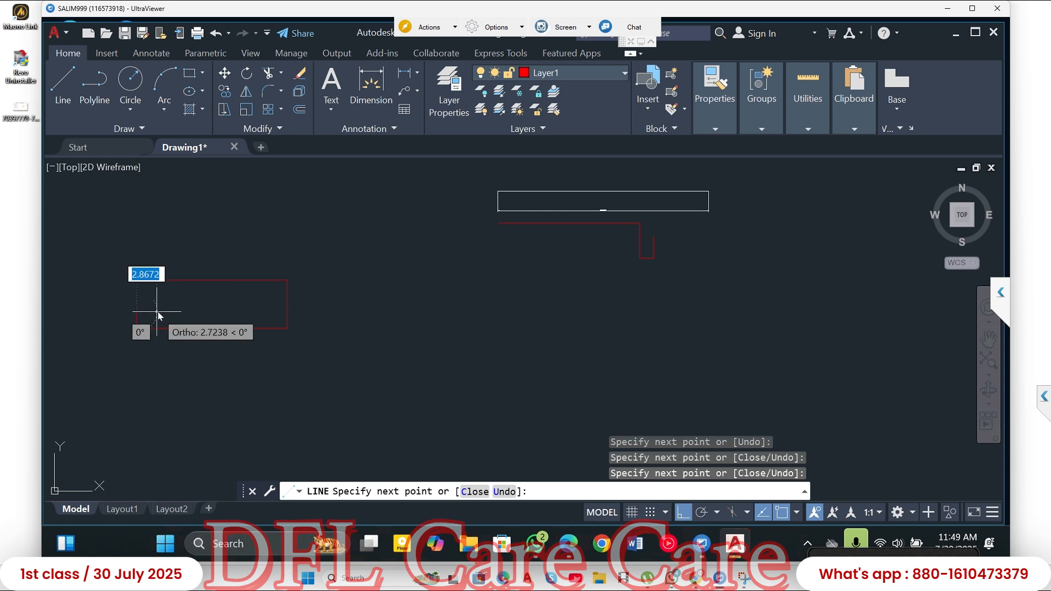
{"action": "left_click", "coordinate": [158, 312]}
{"action": "left_click", "coordinate": [158, 298]}
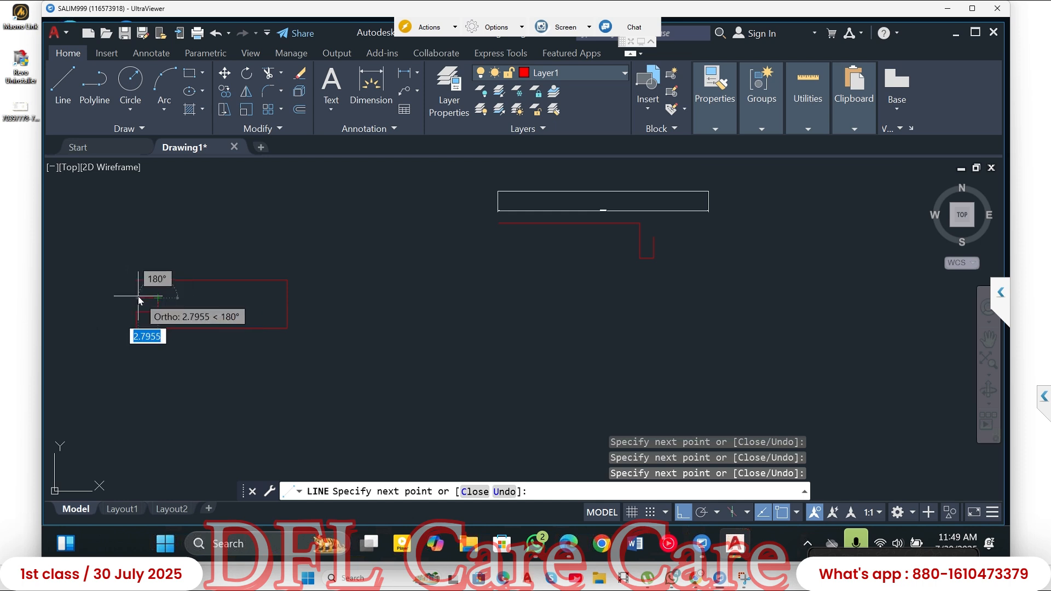
{"action": "left_click", "coordinate": [137, 287]}
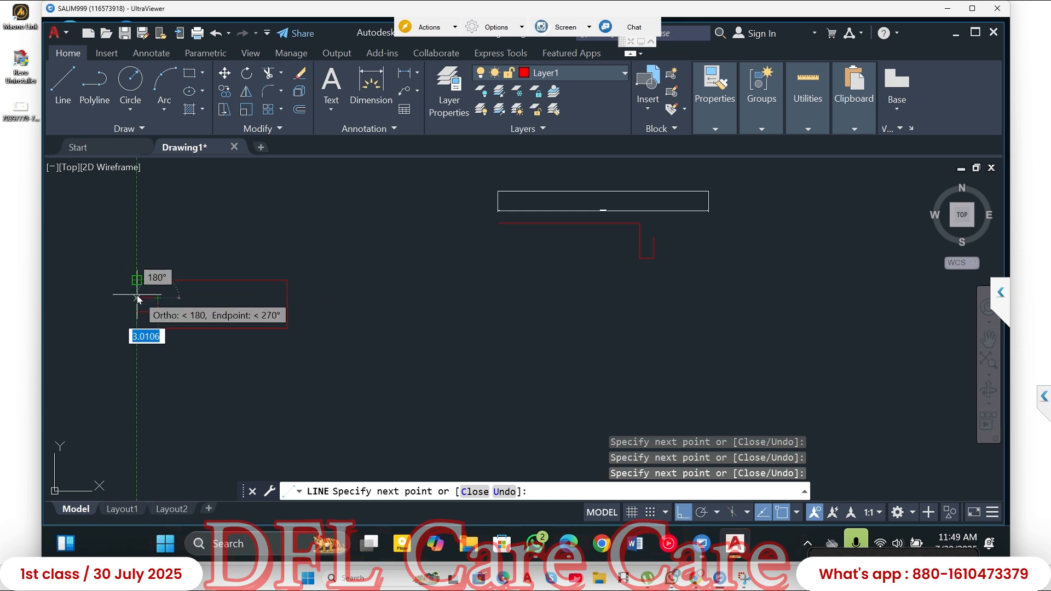
{"action": "left_click", "coordinate": [137, 280]}
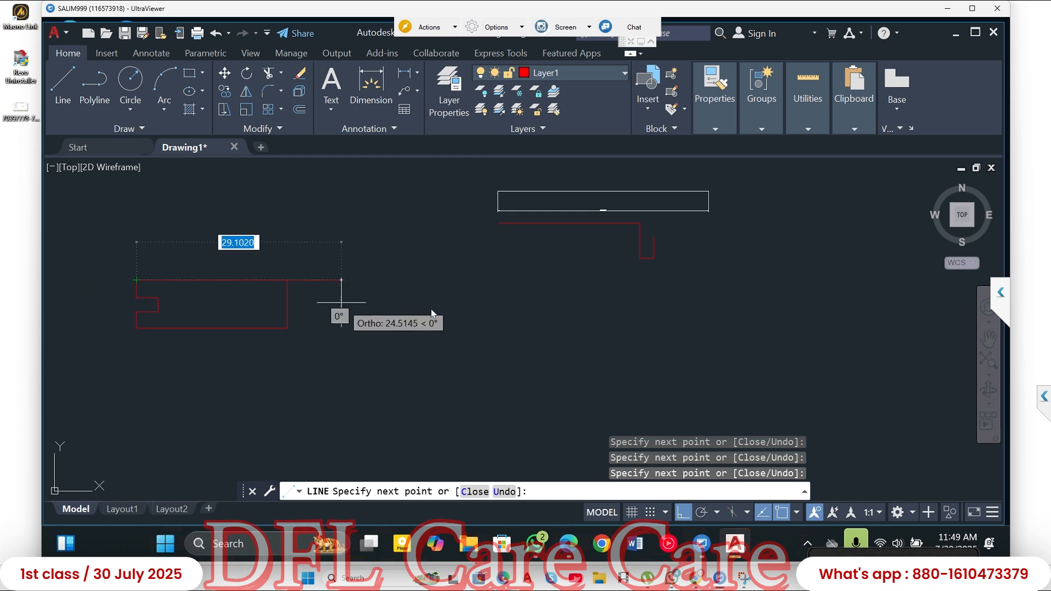
{"action": "key", "text": "Escape"}
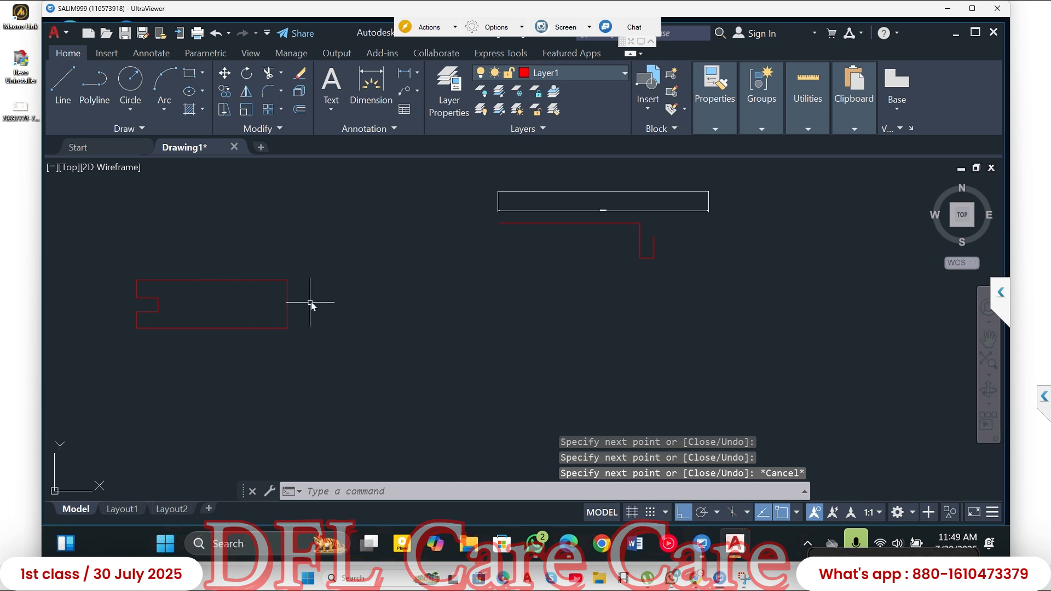
- Select the whole notched outline and start a block definition named abc
{"action": "left_click", "coordinate": [340, 254]}
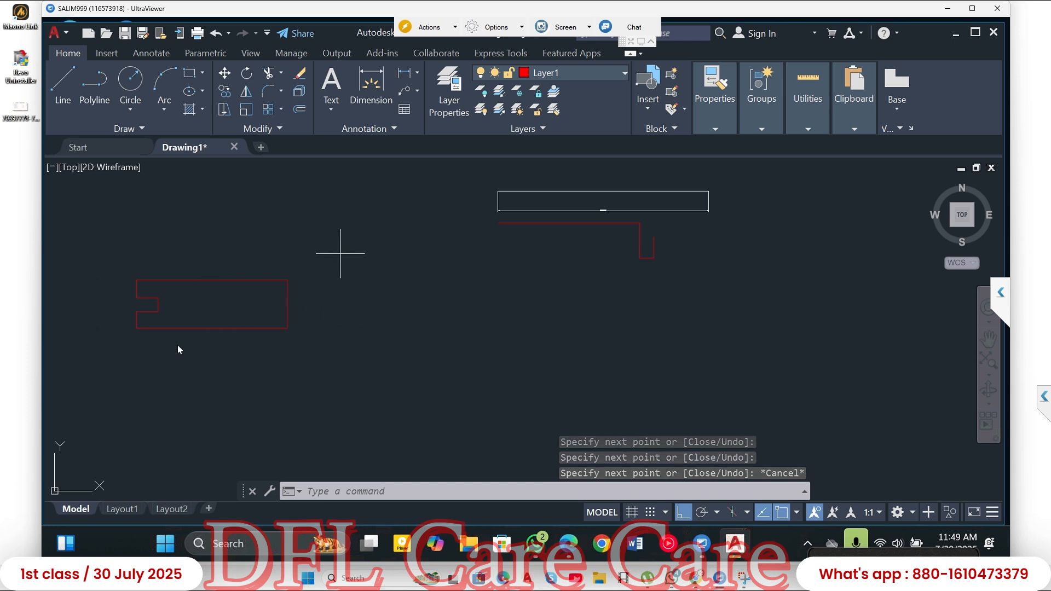
{"action": "left_click", "coordinate": [103, 371]}
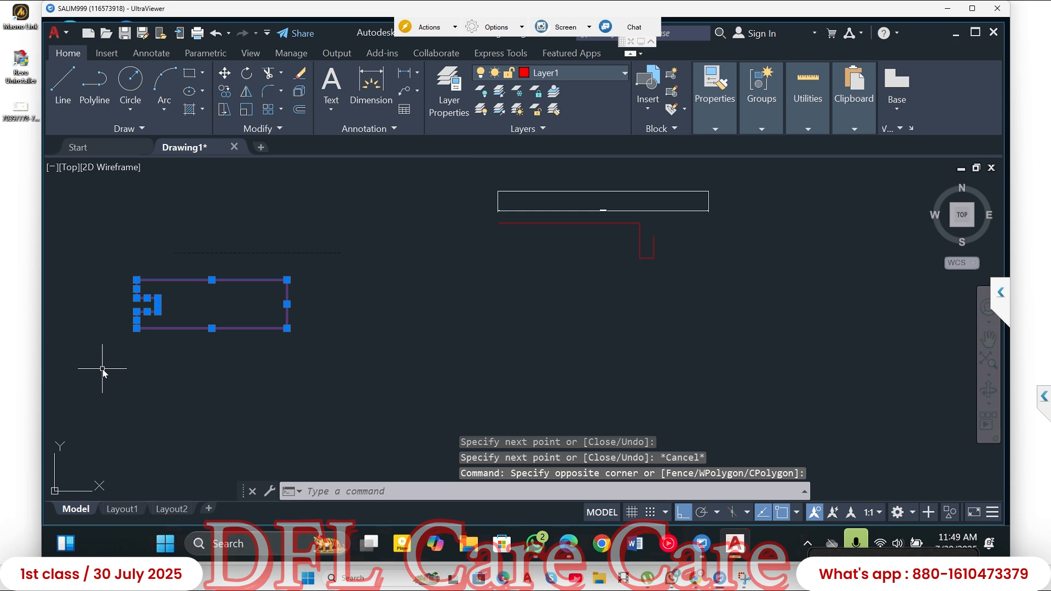
{"action": "type", "text": "b"}
{"action": "key", "text": "Return"}
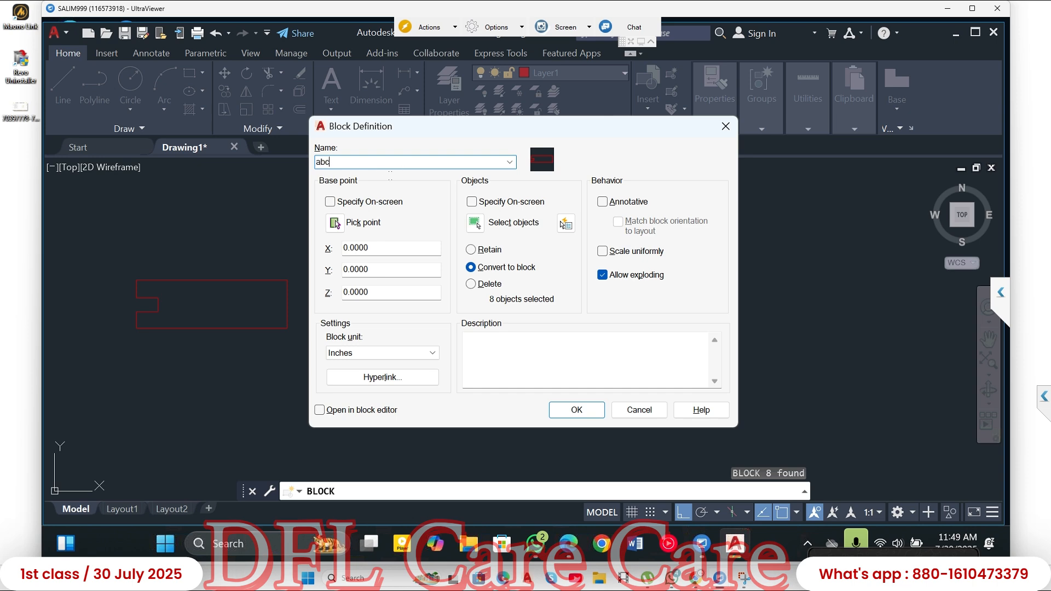
- Reselect the notched outline as the block's objects, set the base point at its lower-left corner, and create the block
{"action": "left_click", "coordinate": [475, 223]}
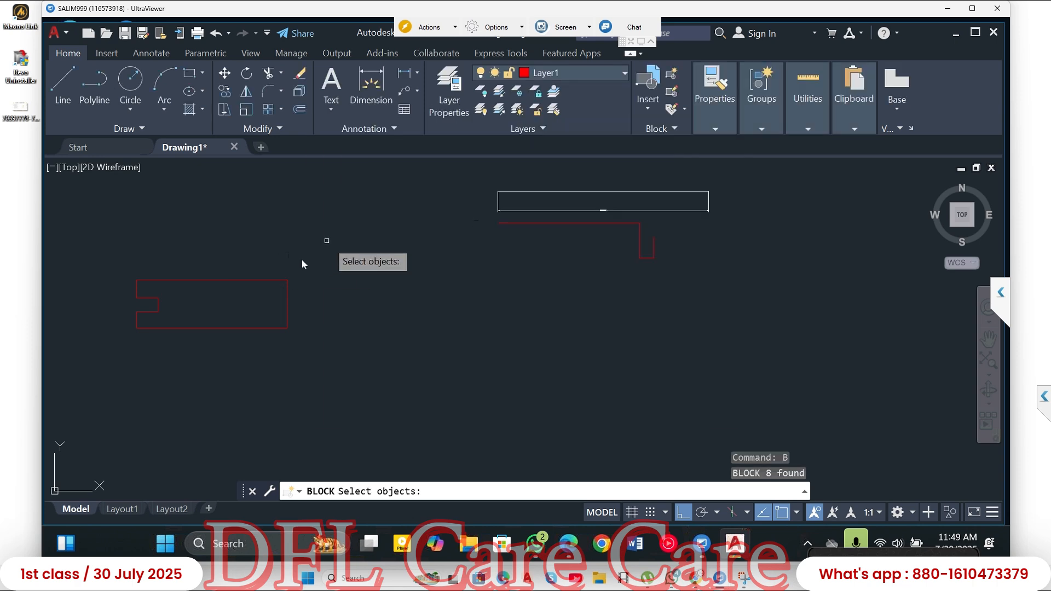
{"action": "left_click", "coordinate": [331, 238]}
{"action": "left_click", "coordinate": [94, 346]}
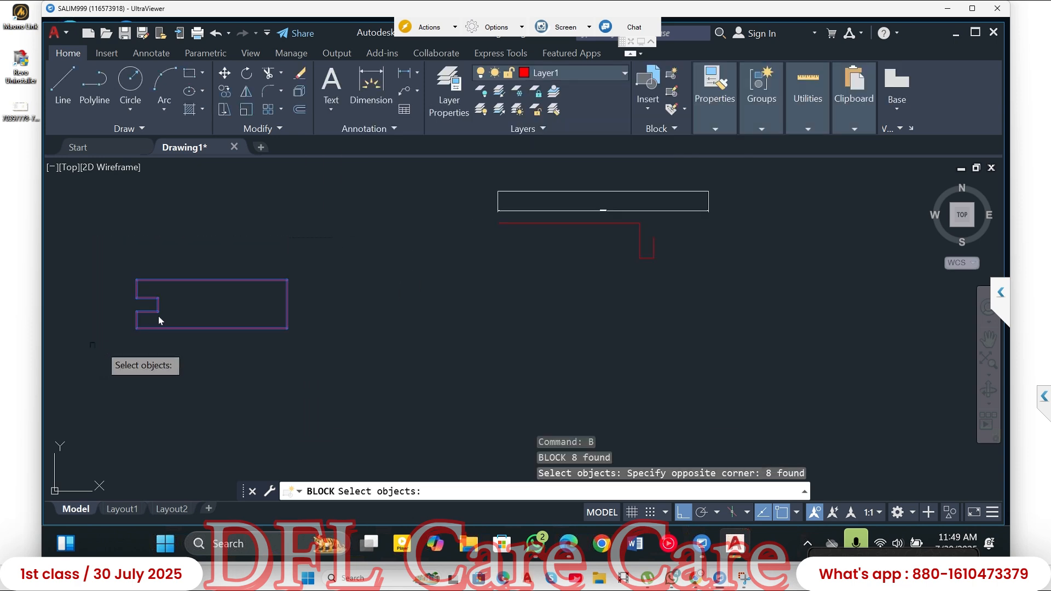
{"action": "key", "text": "Return"}
{"action": "left_click", "coordinate": [335, 224]}
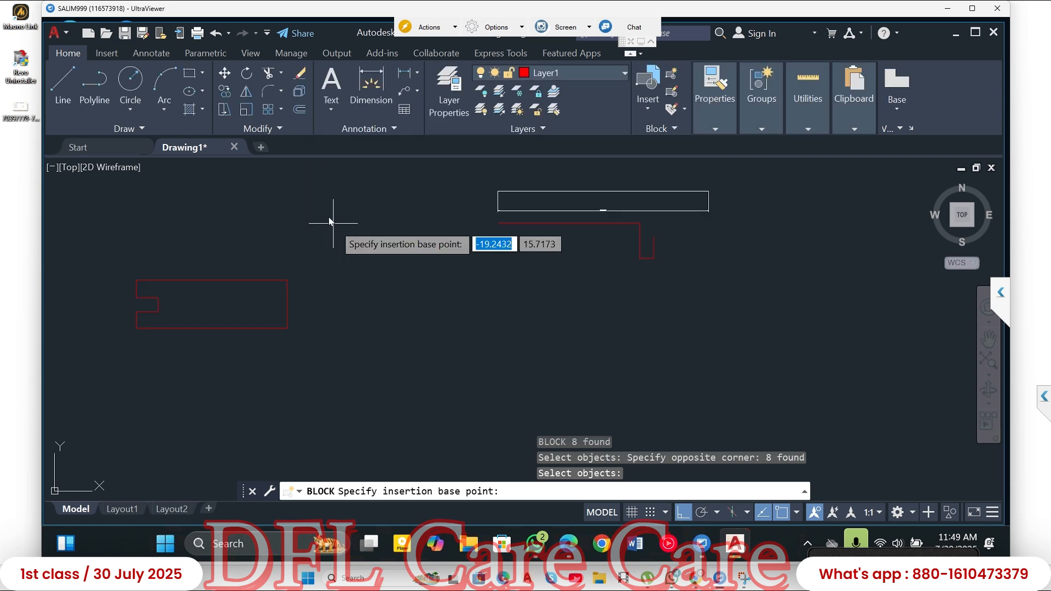
{"action": "left_click", "coordinate": [139, 328]}
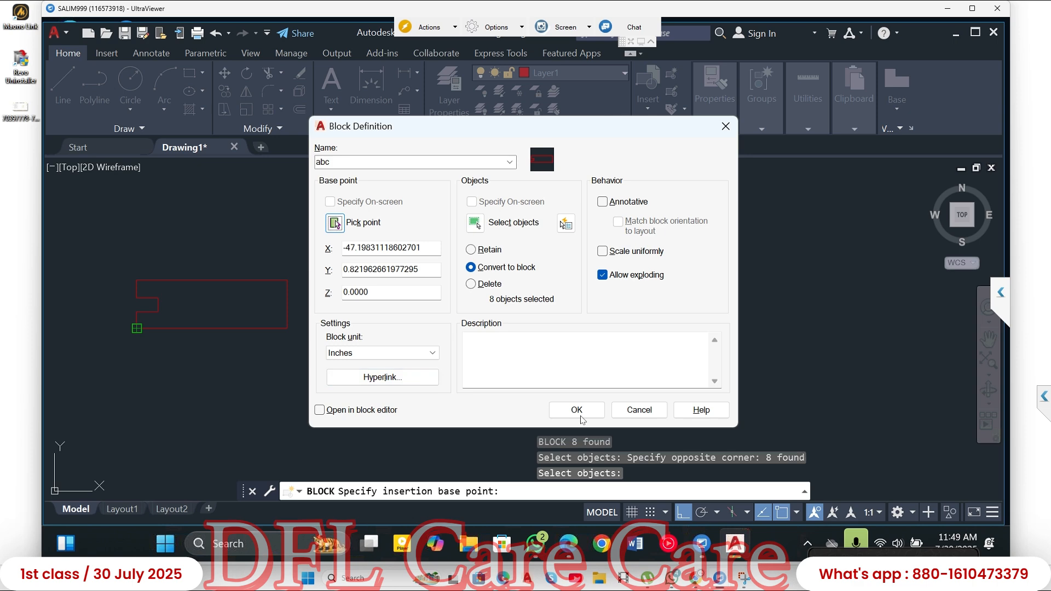
{"action": "left_click", "coordinate": [577, 410]}
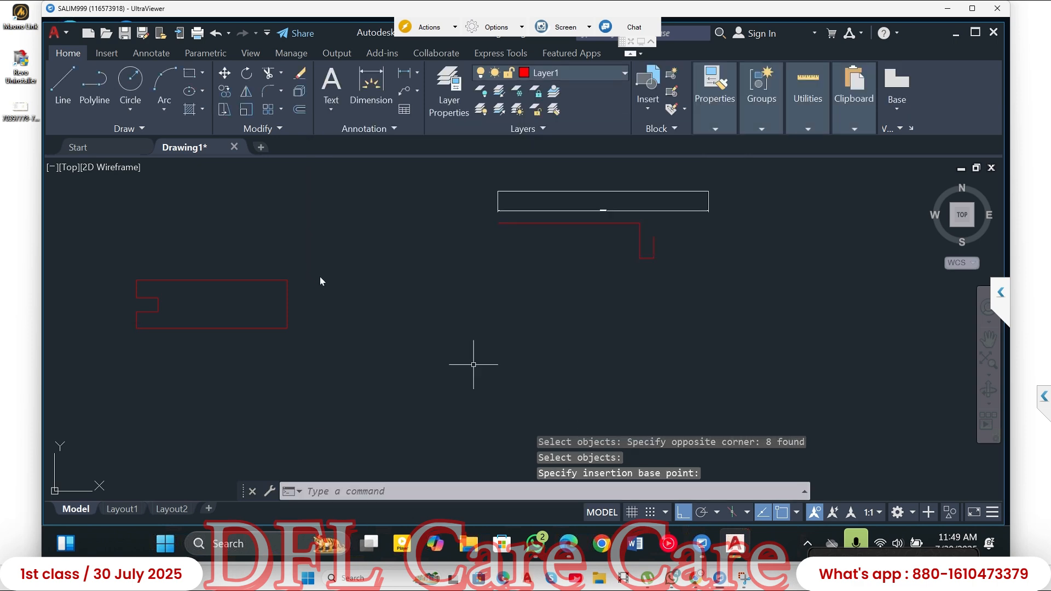
{"action": "key", "text": "Escape"}
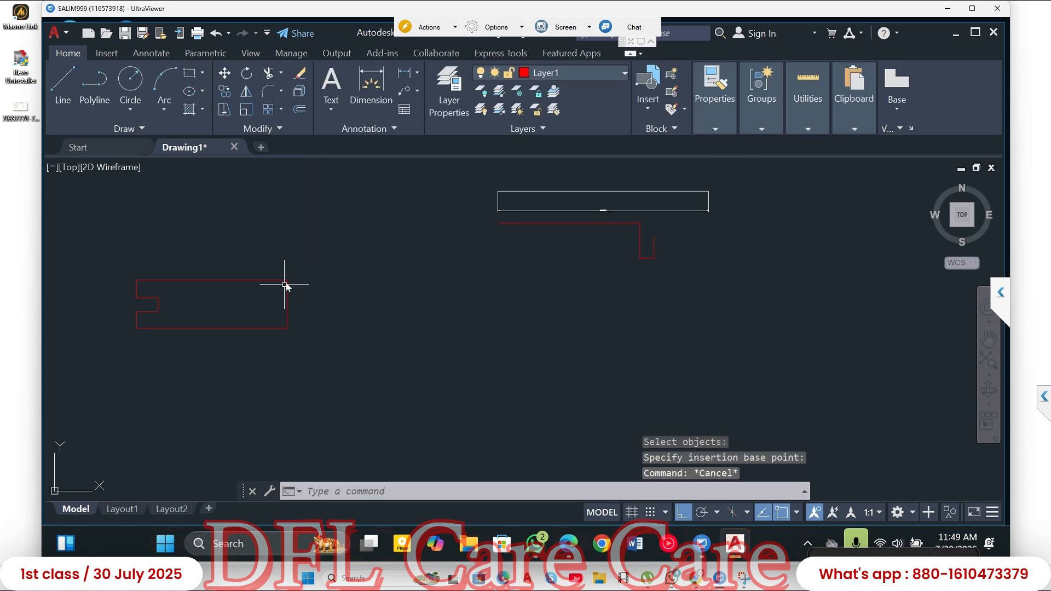
- Move the abc block by its base-point grip to the right and down, below the stepped red line, and deselect it
{"action": "left_click", "coordinate": [288, 283]}
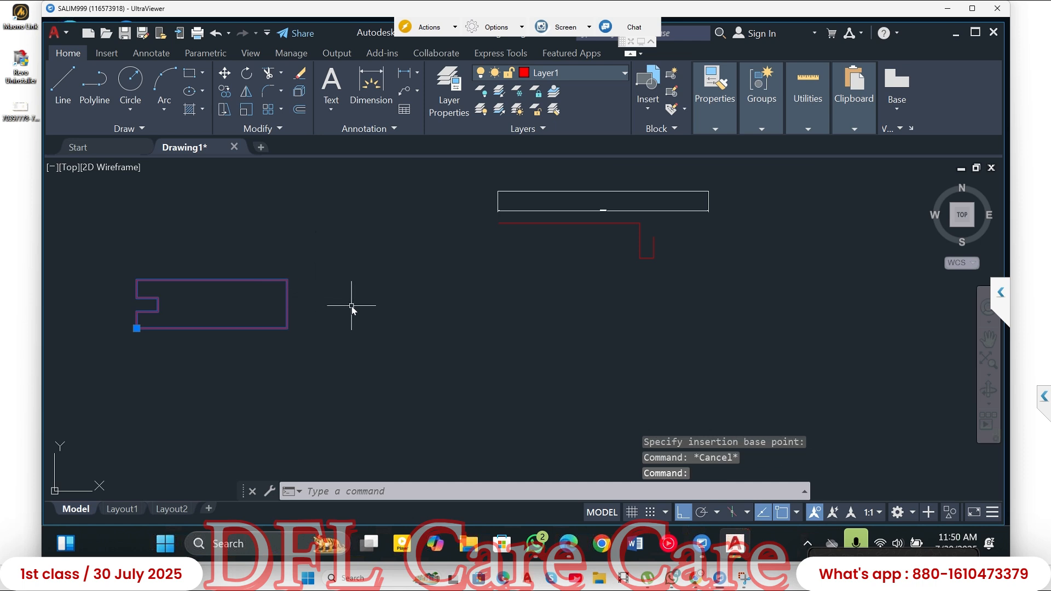
{"action": "left_click", "coordinate": [137, 329]}
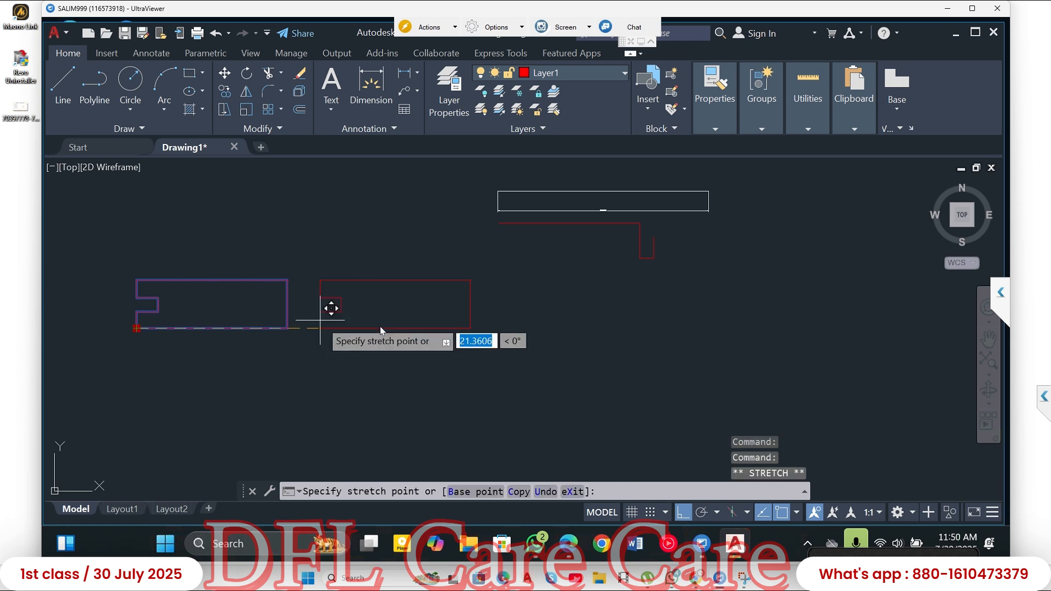
{"action": "left_click", "coordinate": [427, 329]}
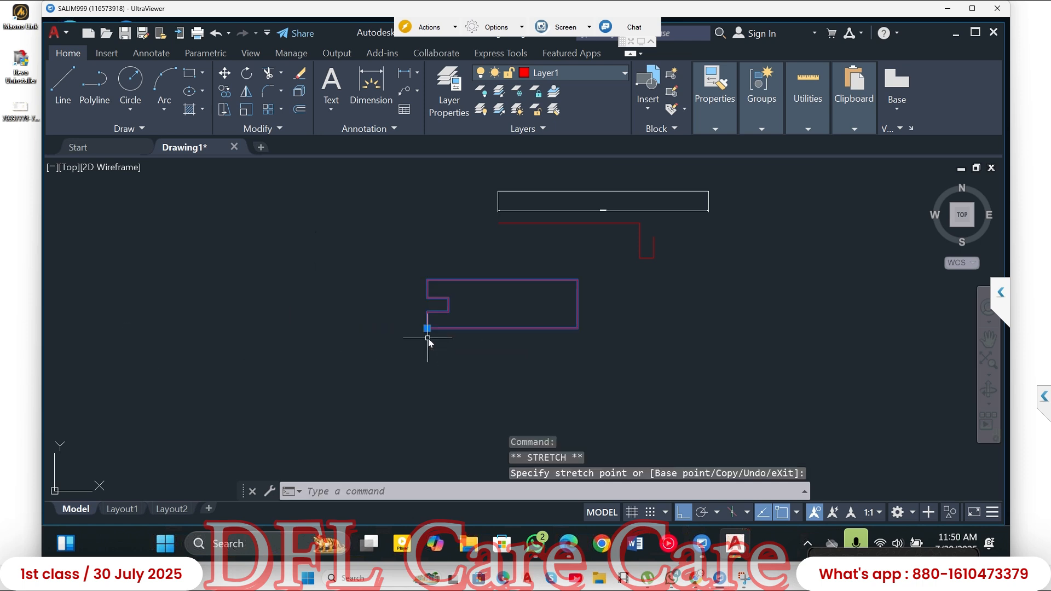
{"action": "left_click", "coordinate": [426, 382]}
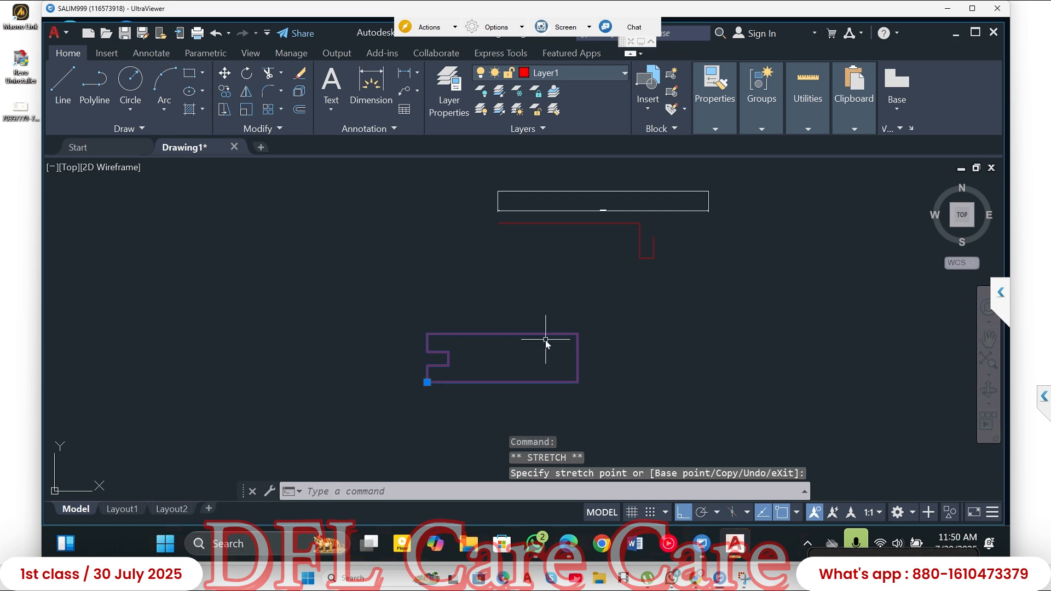
{"action": "key", "text": "Escape"}
{"action": "key", "text": "Escape"}
{"action": "key", "text": "Escape"}
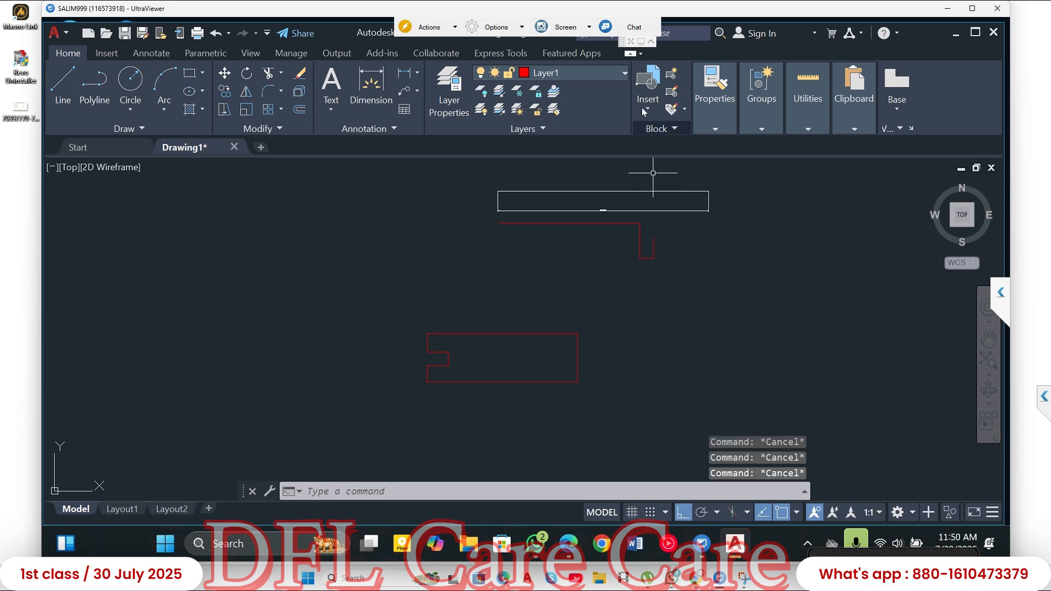
- Insert another instance of the abc block into the empty space right of the white rectangle, at scale 1 and rotation 0
{"action": "left_click", "coordinate": [651, 98]}
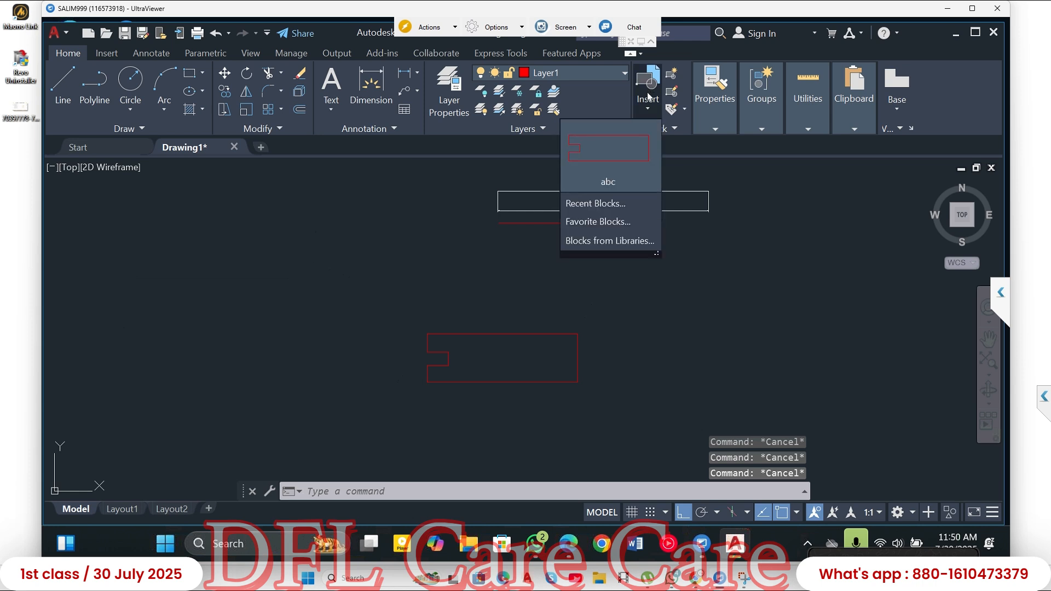
{"action": "left_click", "coordinate": [609, 156]}
{"action": "middle_click_drag", "start_coordinate": [762, 263], "coordinate": [509, 269]}
{"action": "left_click", "coordinate": [591, 230]}
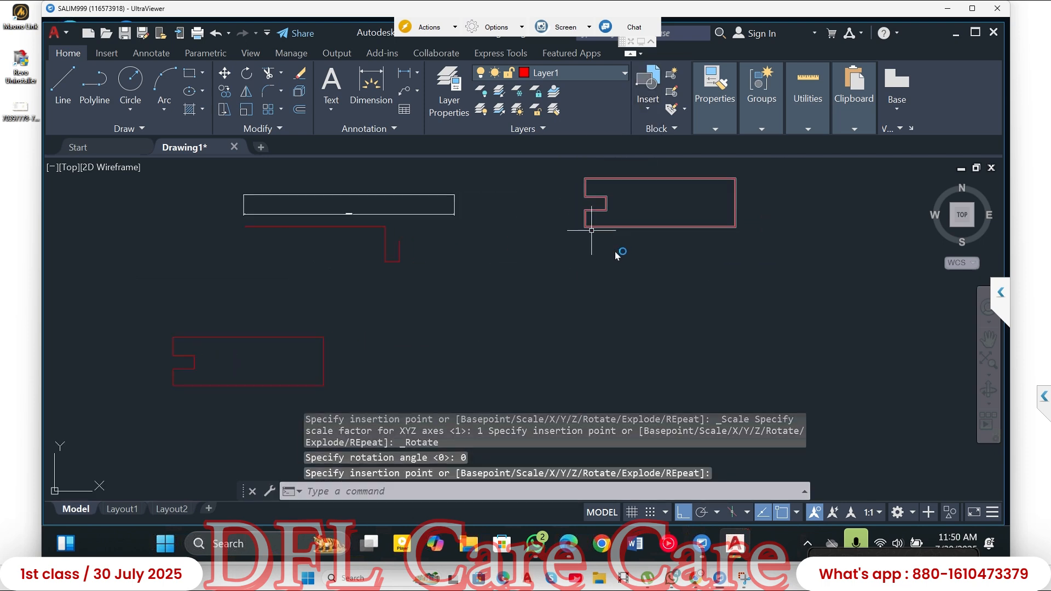
{"action": "left_click", "coordinate": [710, 130]}
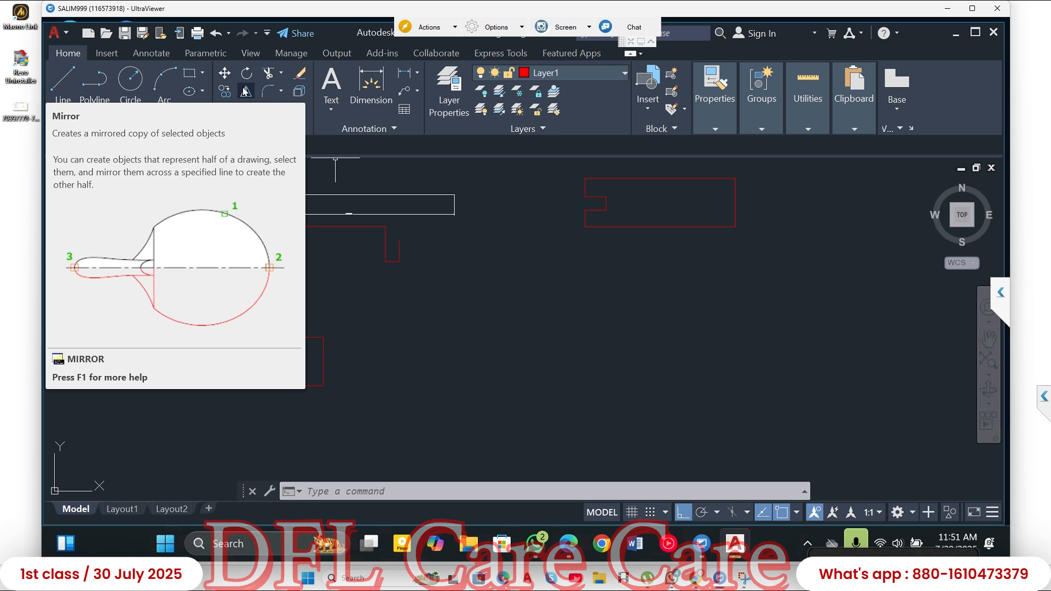
- Draw two concentric circles with radii of about 8.2 and 3.9 in the space between the two abc blocks
{"action": "left_click", "coordinate": [130, 81]}
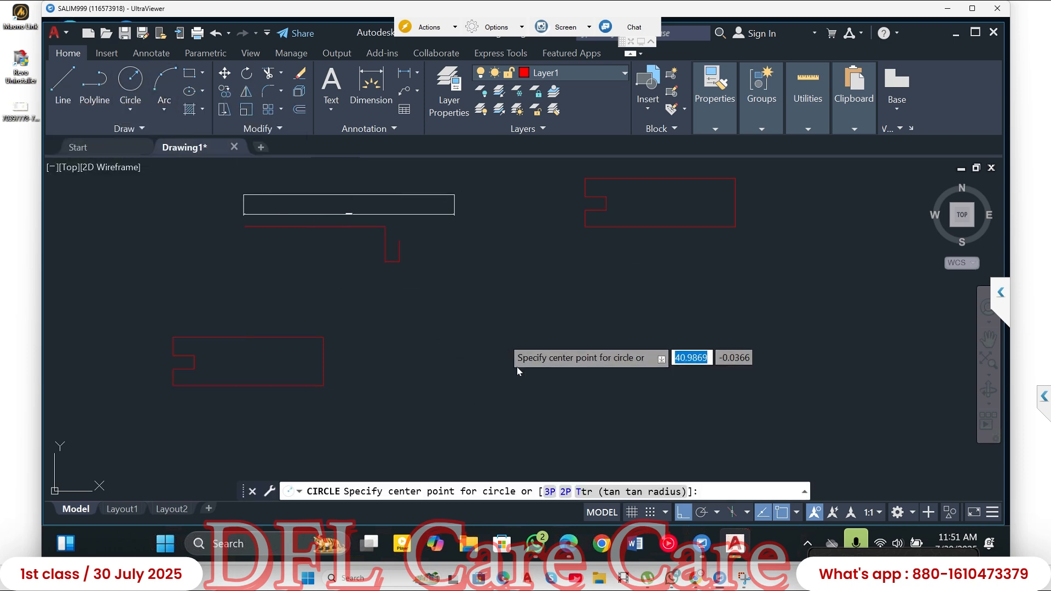
{"action": "left_click", "coordinate": [501, 337]}
{"action": "left_click", "coordinate": [544, 380]}
{"action": "left_click", "coordinate": [124, 81]}
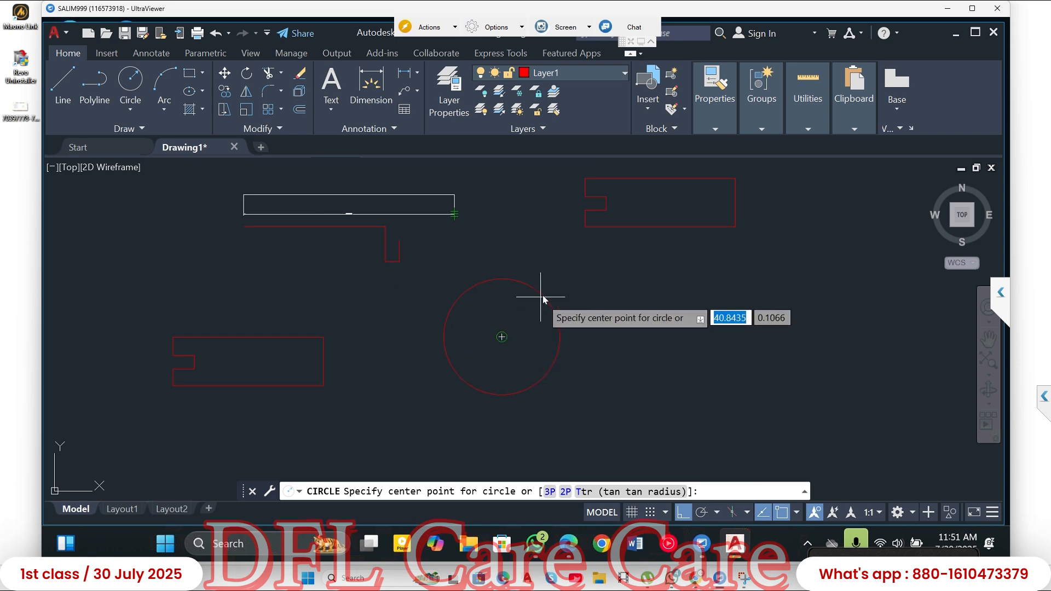
{"action": "left_click", "coordinate": [502, 337]}
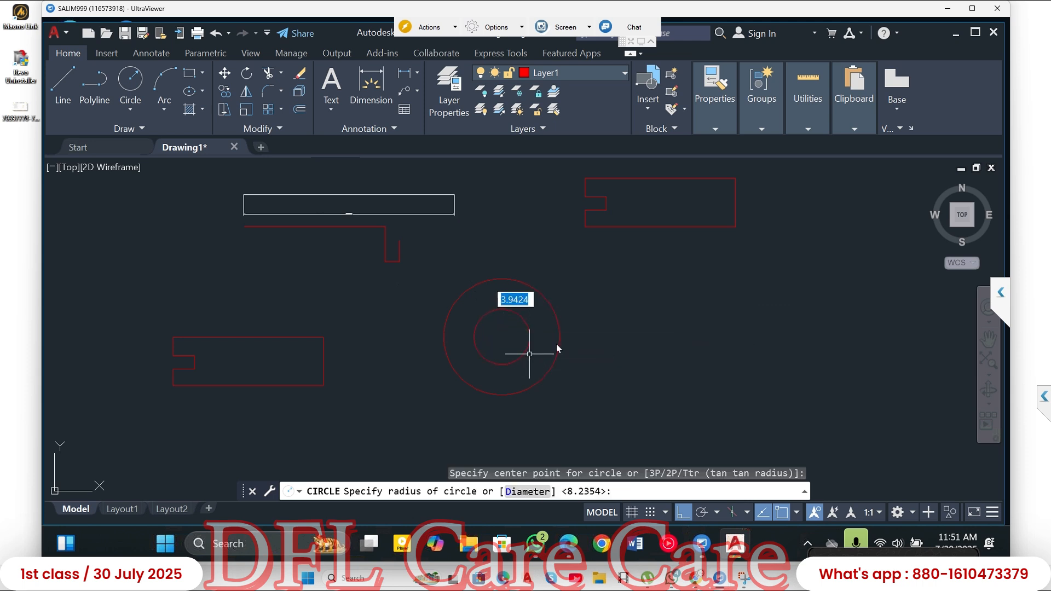
{"action": "left_click", "coordinate": [530, 348]}
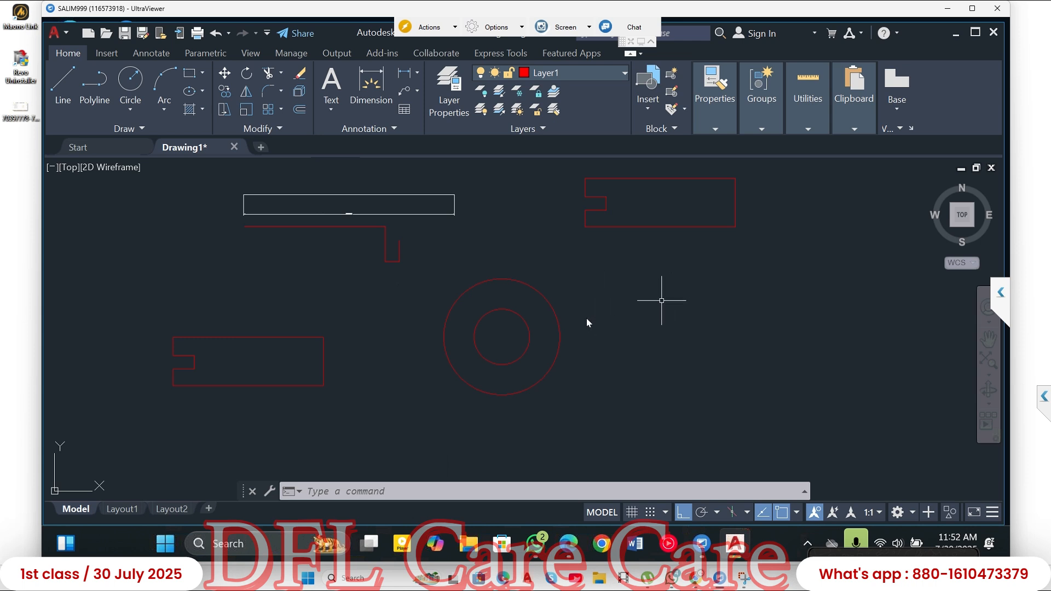
- Draw a circle of about 7.2 radius just below the newly inserted abc block
{"action": "left_click_drag", "start_coordinate": [641, 305], "coordinate": [702, 330]}
{"action": "left_click", "coordinate": [130, 80]}
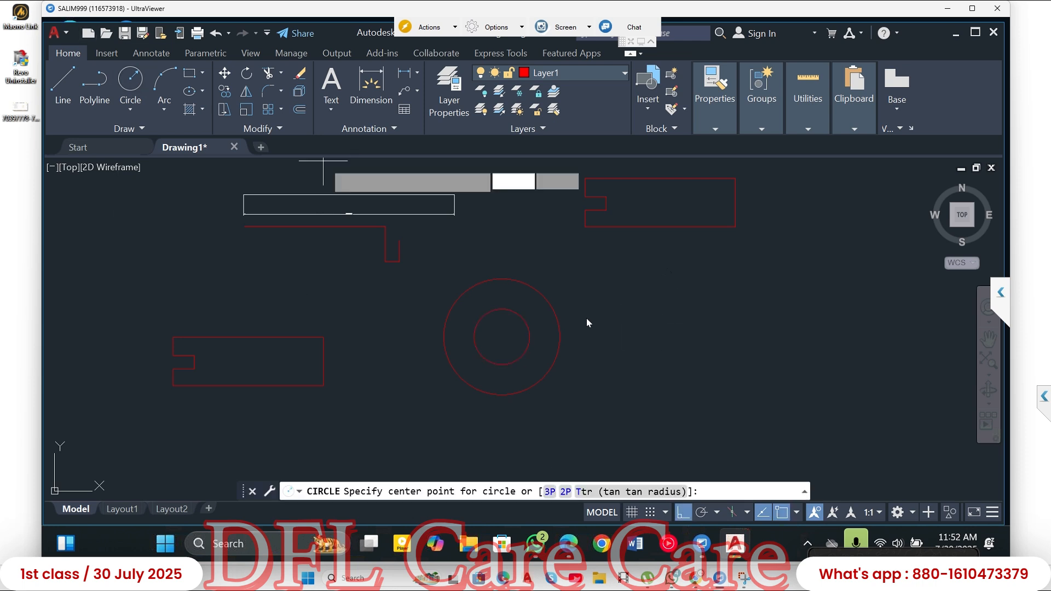
{"action": "left_click", "coordinate": [677, 288]}
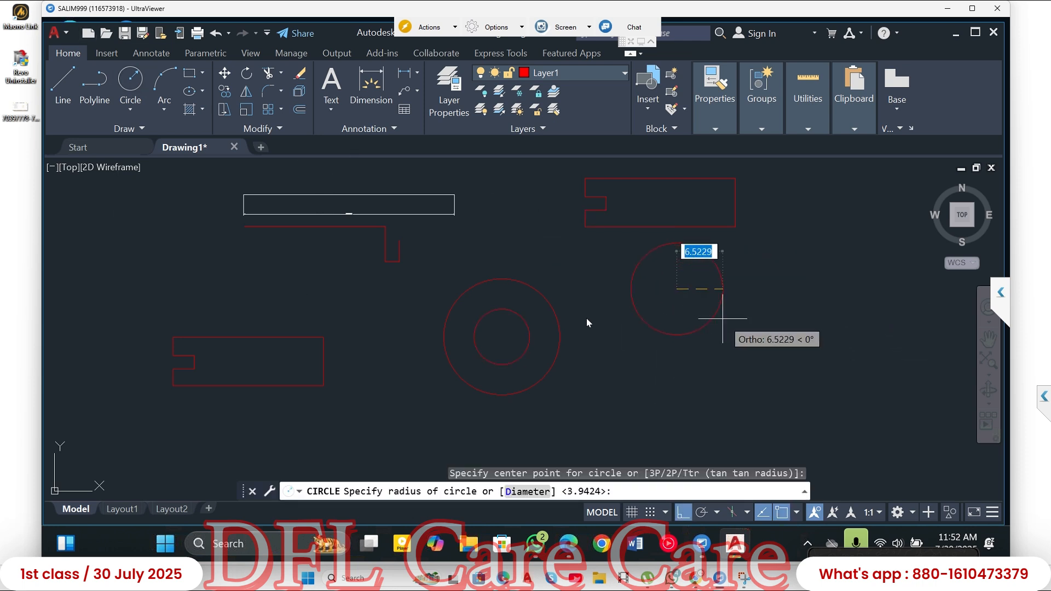
{"action": "left_click", "coordinate": [727, 323]}
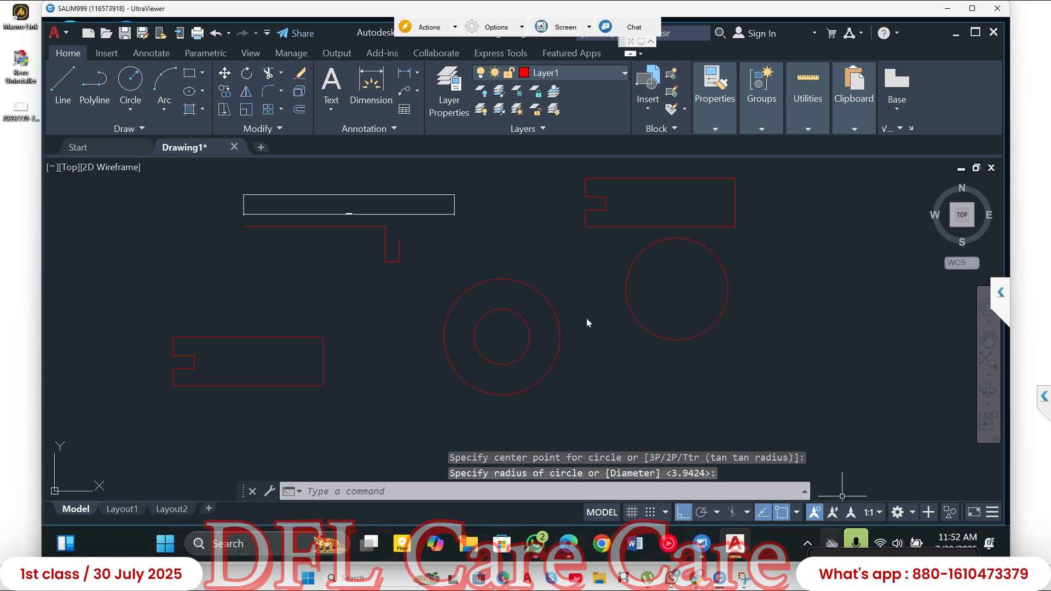
- Select the single circle below the inserted abc block and erase it
{"action": "left_click", "coordinate": [696, 236]}
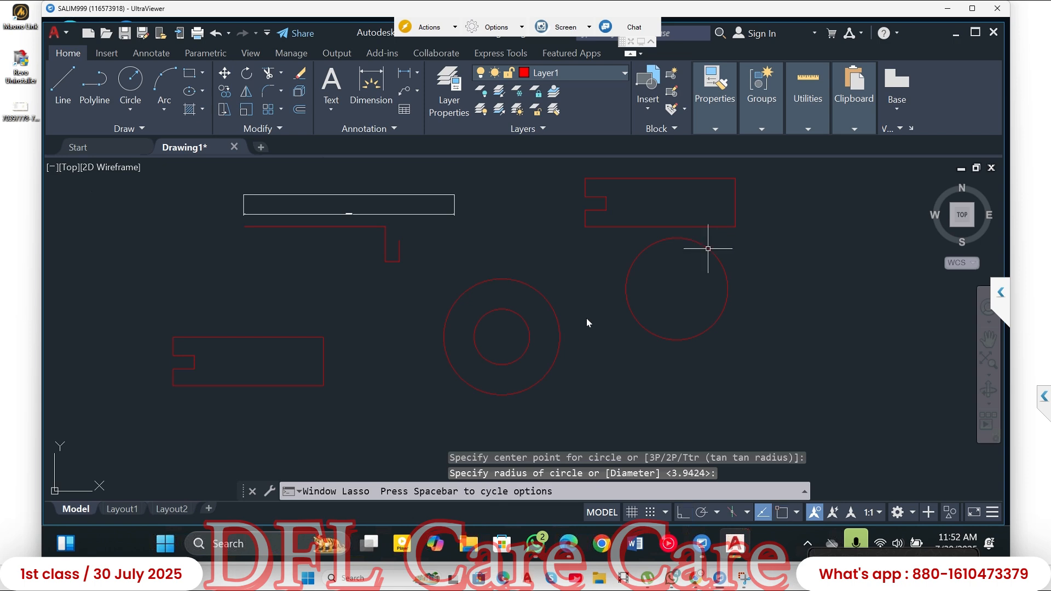
{"action": "left_click", "coordinate": [705, 252]}
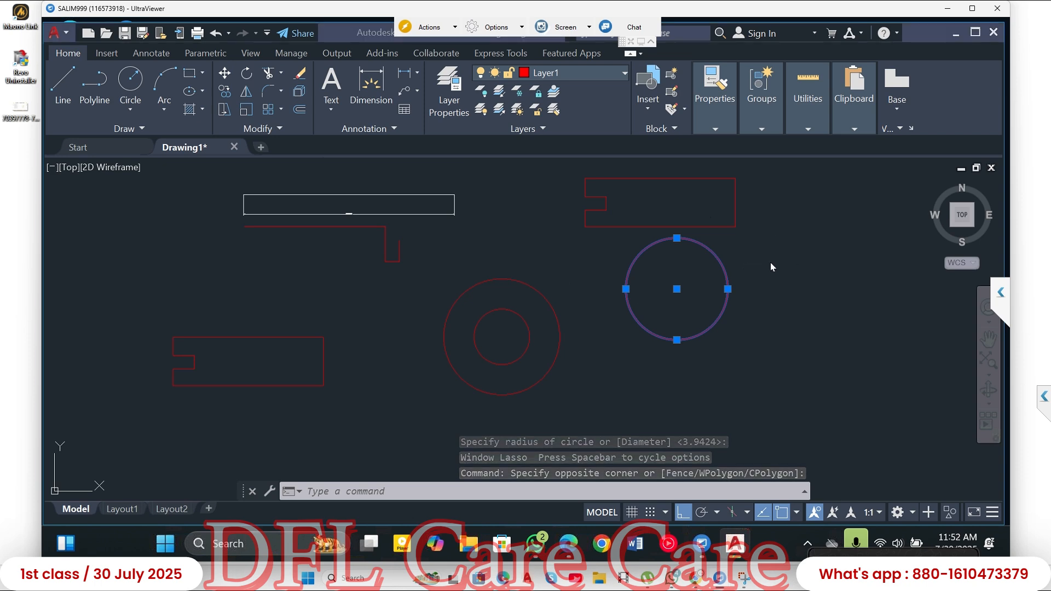
{"action": "key", "text": "super"}
{"action": "key", "text": "Escape"}
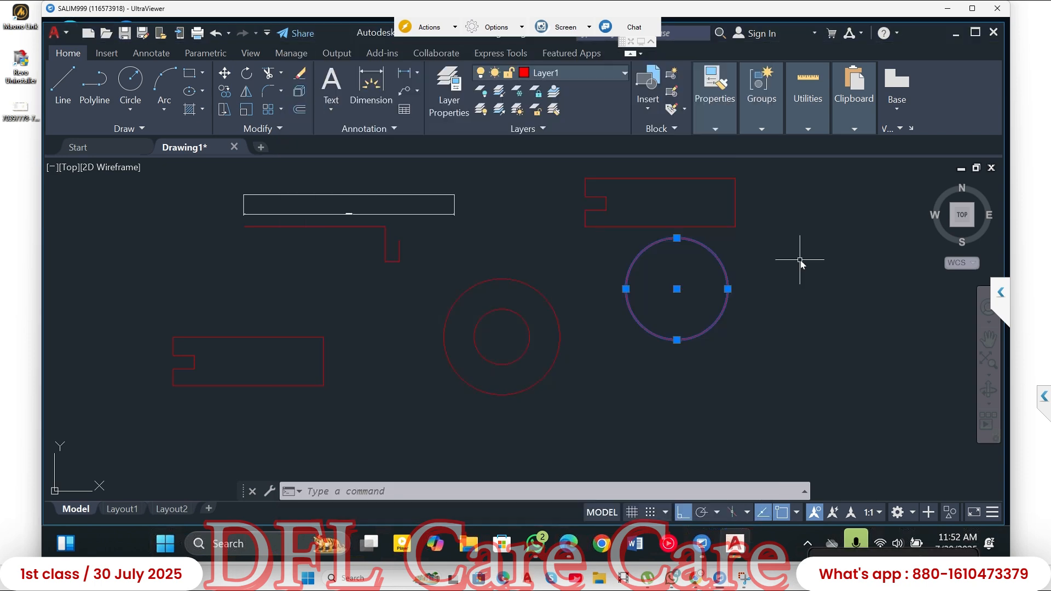
{"action": "key", "text": "Escape"}
{"action": "left_click", "coordinate": [800, 261]}
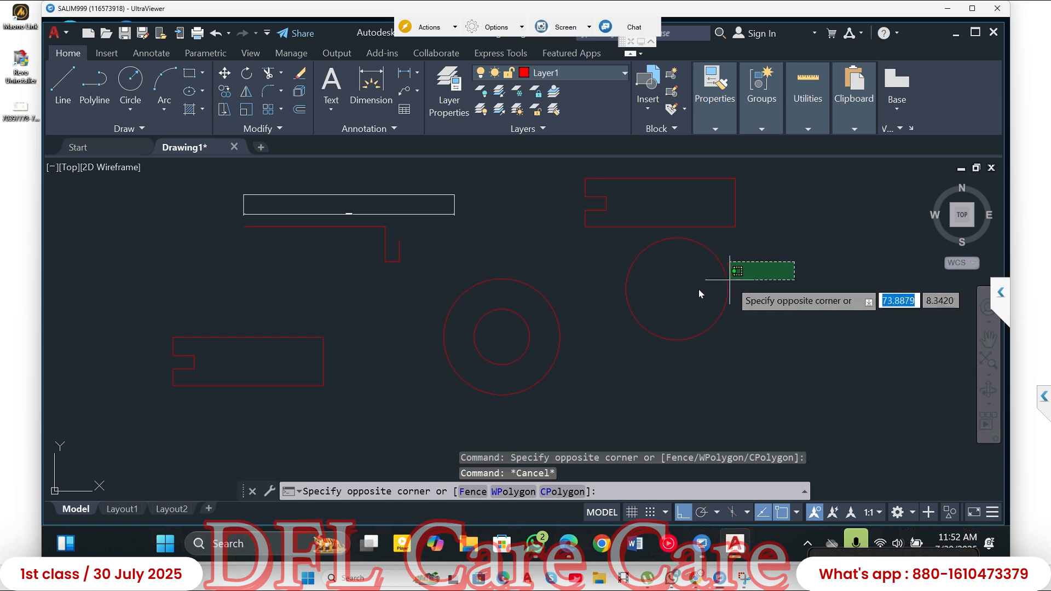
{"action": "left_click", "coordinate": [698, 290]}
{"action": "key", "text": "Delete"}
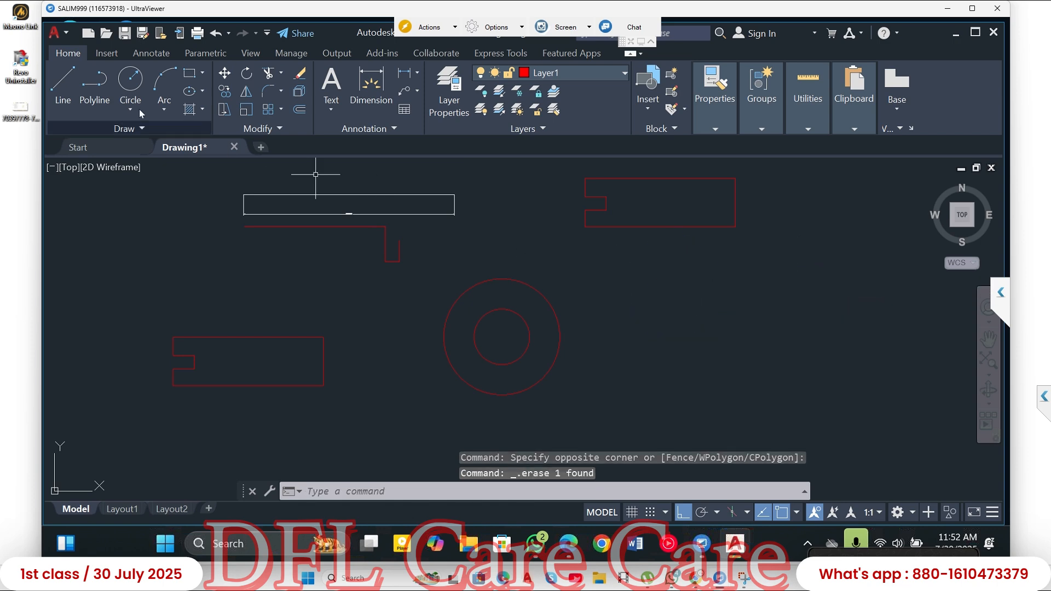
- Draw two concentric circles with radii 25 and 20, centred right of the small concentric pair and below the inserted block
{"action": "left_click", "coordinate": [130, 82]}
{"action": "left_click", "coordinate": [671, 327]}
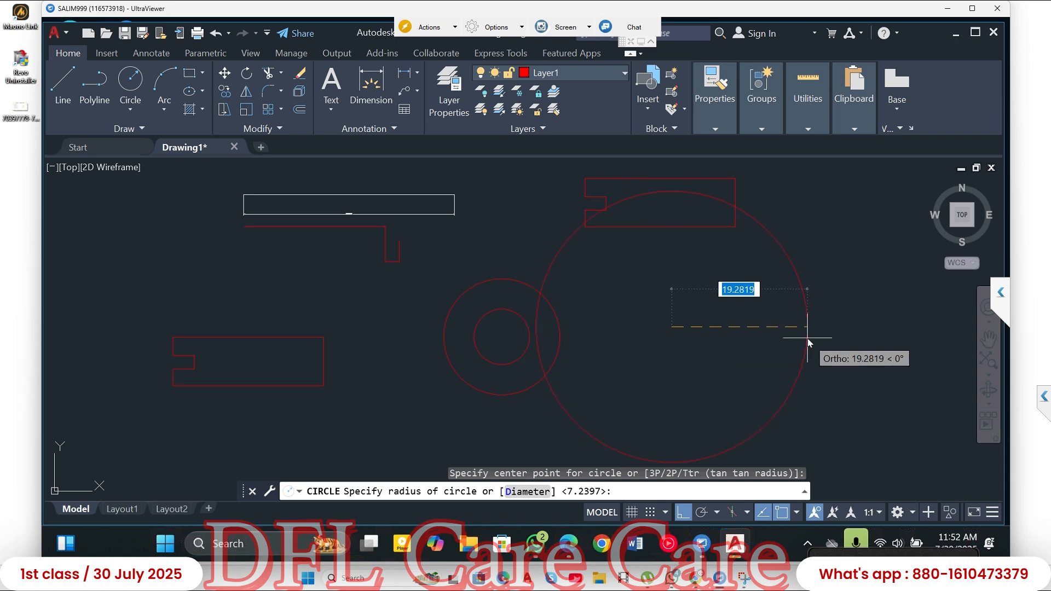
{"action": "type", "text": "25"}
{"action": "key", "text": "Return"}
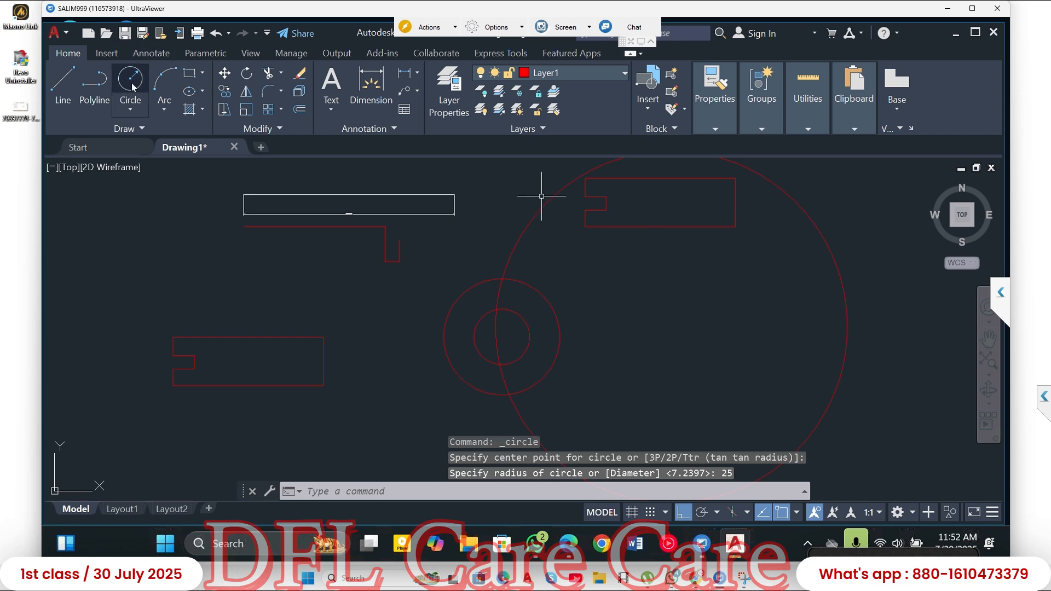
{"action": "key", "text": "Return"}
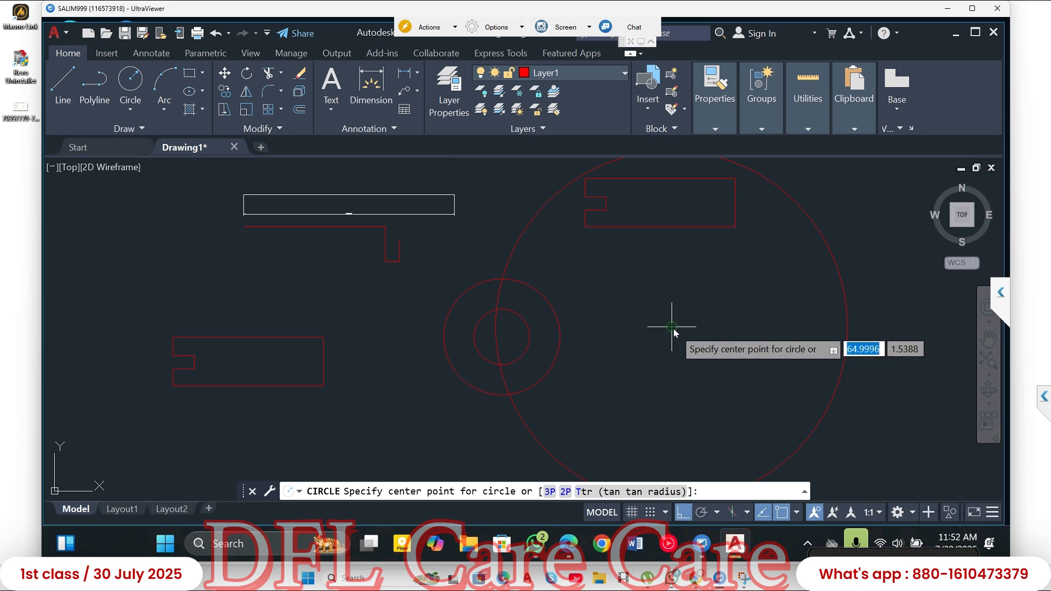
{"action": "left_click", "coordinate": [727, 331]}
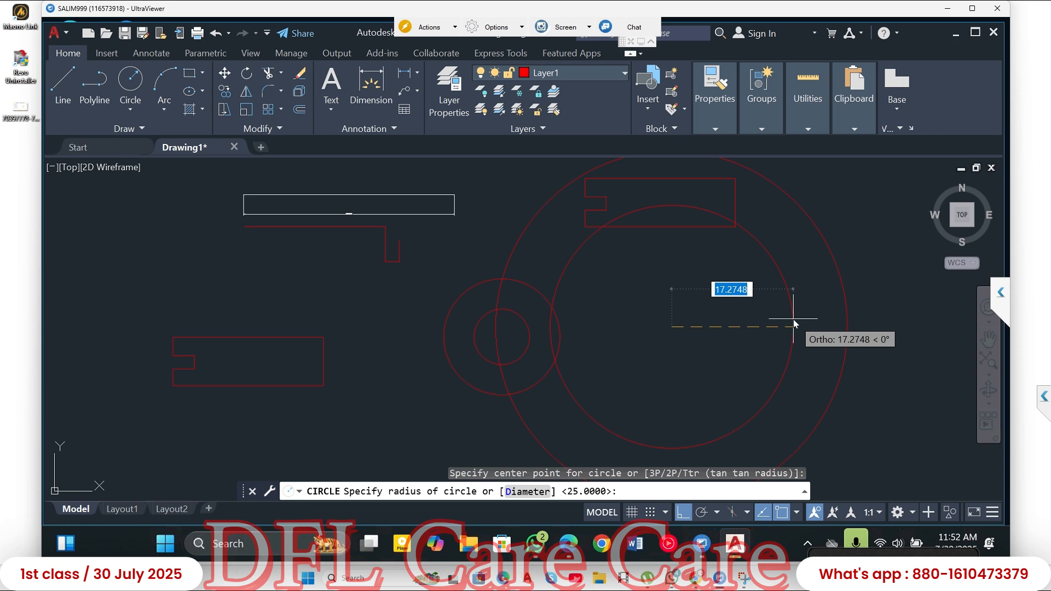
{"action": "type", "text": "20"}
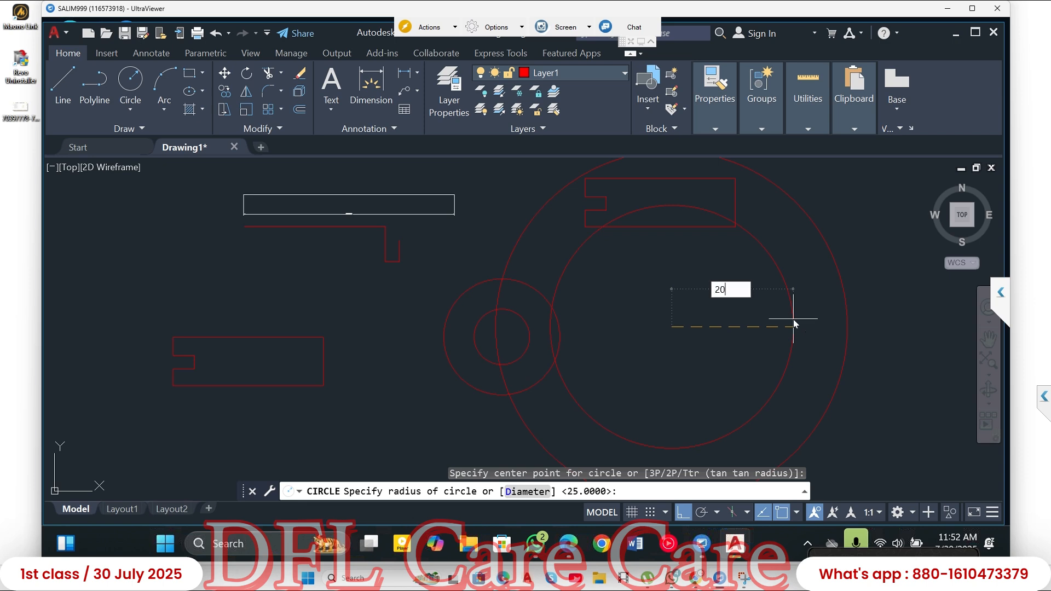
{"action": "key", "text": "Return"}
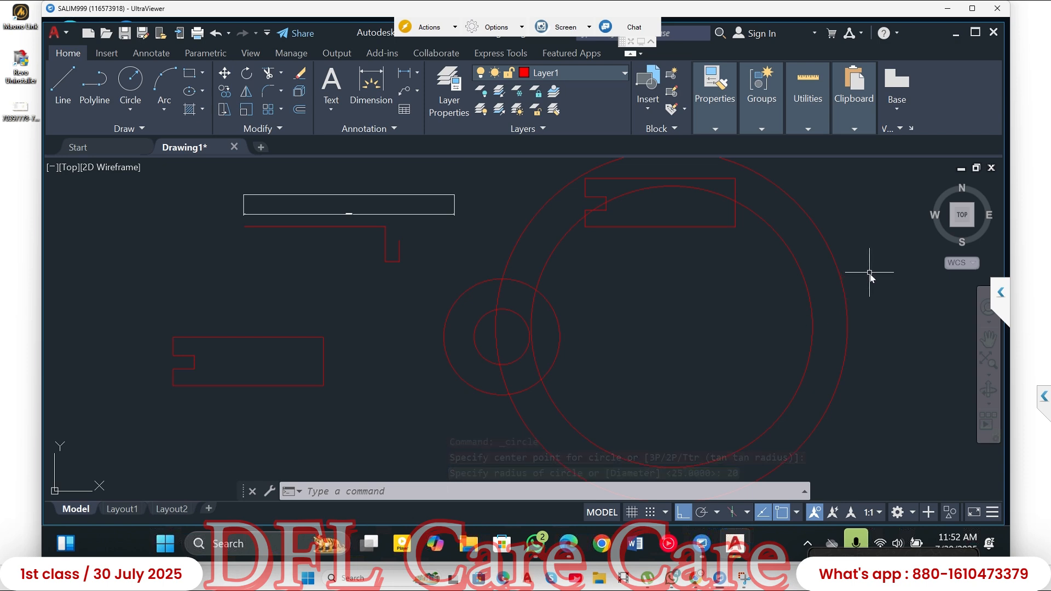
- Try to draw a circle with radius 25 in the space right of the large concentric circles, and undo it
{"action": "scroll", "coordinate": [526, 246], "scroll_direction": "down", "scroll_amount": 2}
{"action": "middle_click_drag", "start_coordinate": [559, 245], "coordinate": [427, 238]}
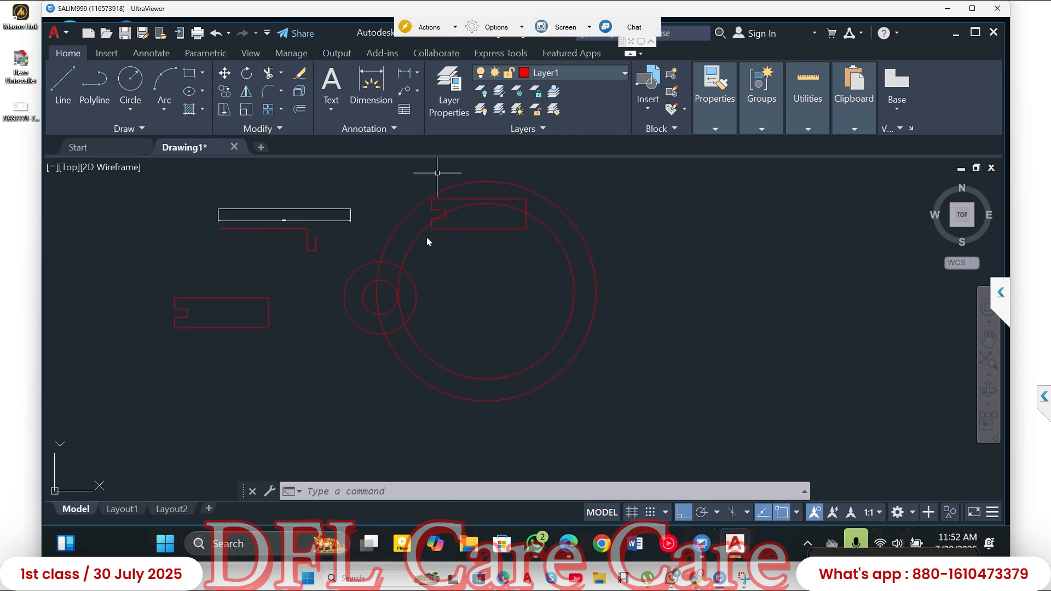
{"action": "left_click", "coordinate": [131, 82]}
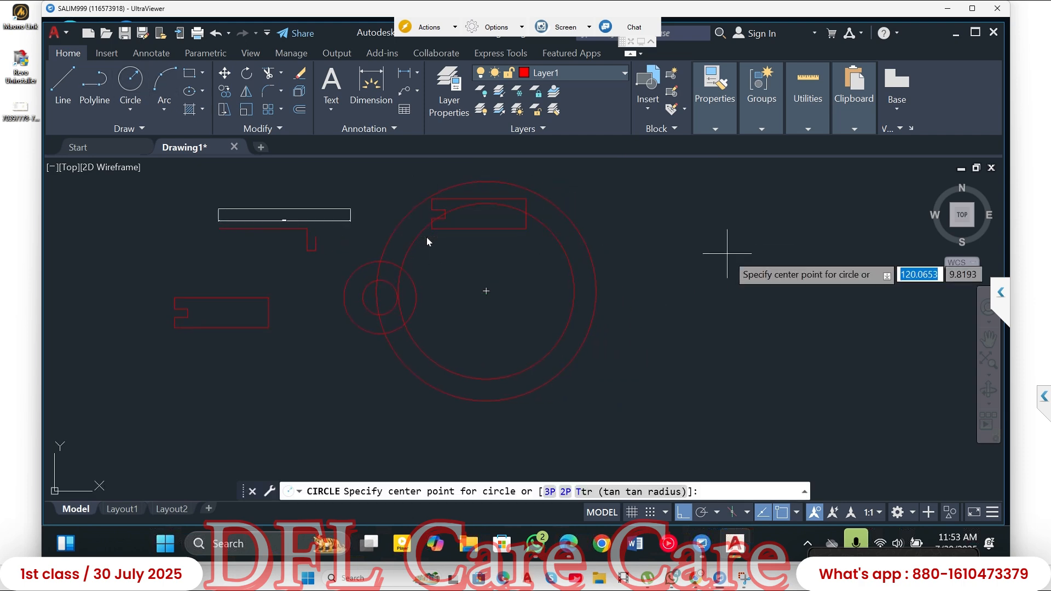
{"action": "left_click", "coordinate": [698, 241]}
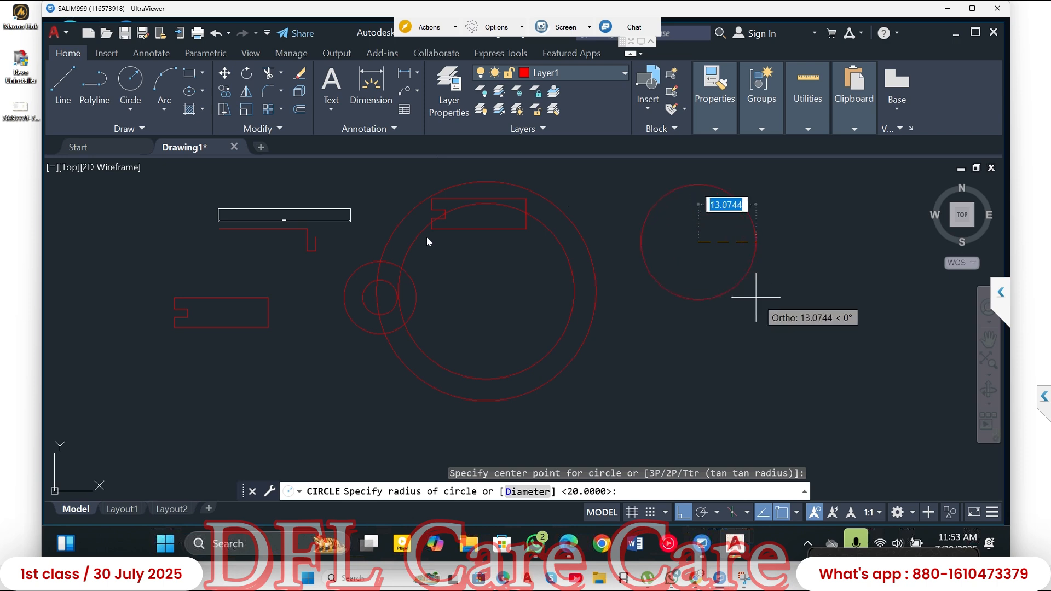
{"action": "type", "text": "25"}
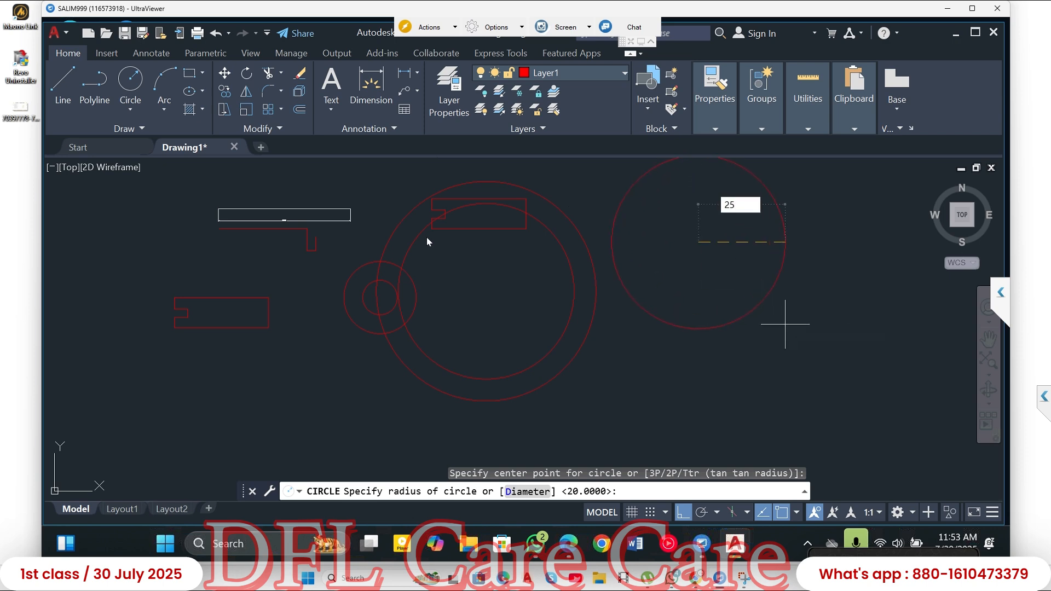
{"action": "key", "text": "Return"}
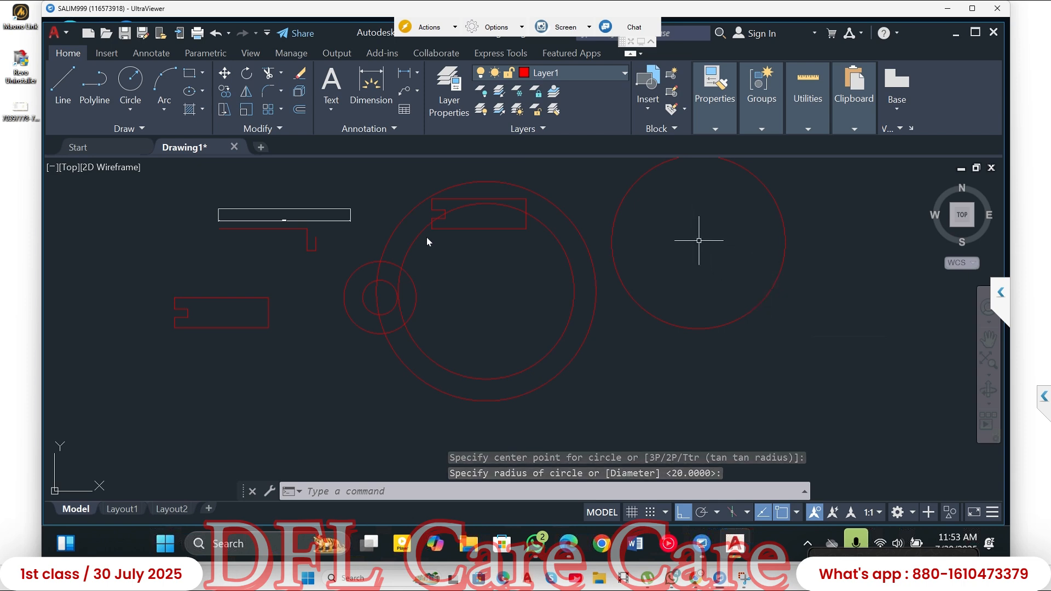
{"action": "left_click", "coordinate": [758, 295]}
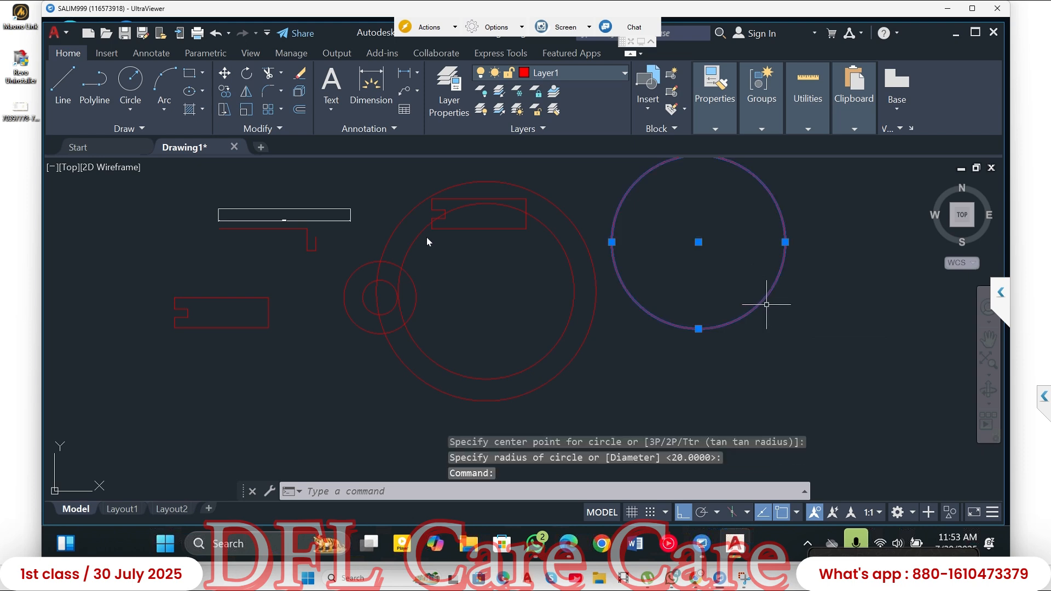
{"action": "key", "text": "ctrl+z"}
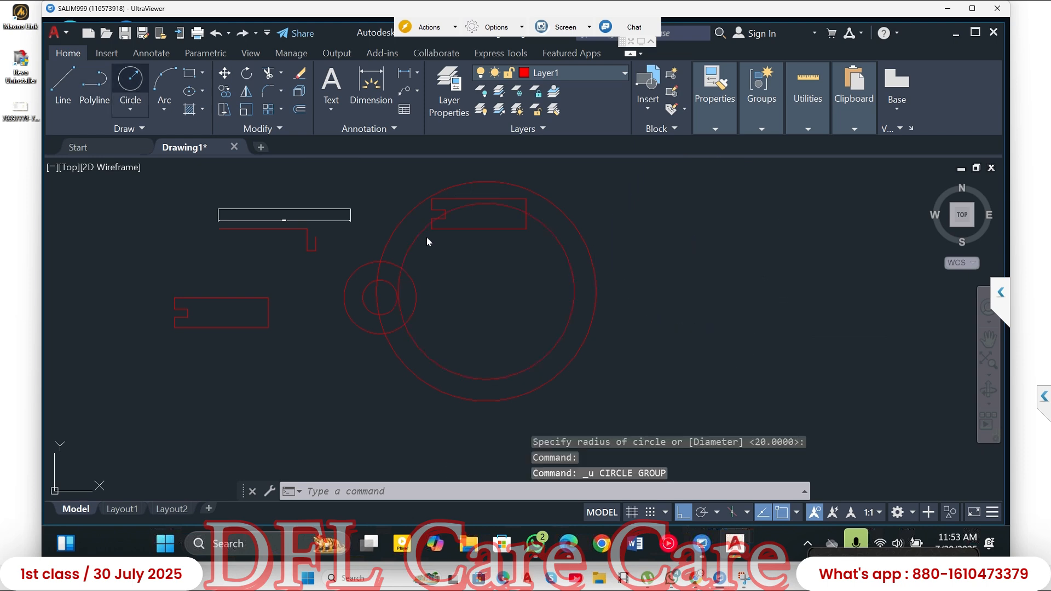
- Try again to draw a circle with an entered radius of 25, centred right of the large concentric circles
{"action": "type", "text": "c"}
{"action": "key", "text": "Return"}
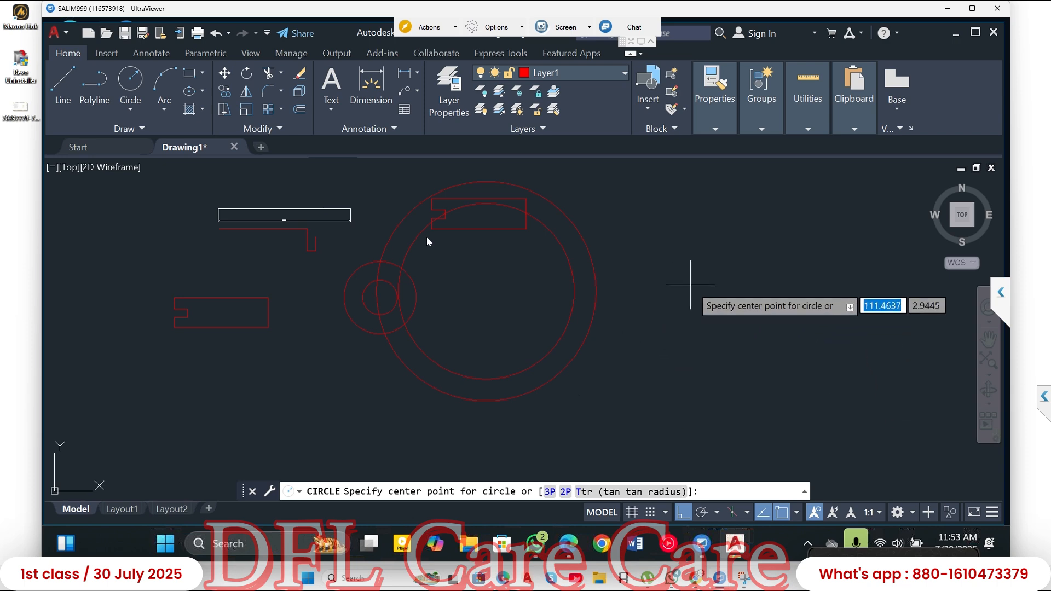
{"action": "left_click", "coordinate": [690, 286]}
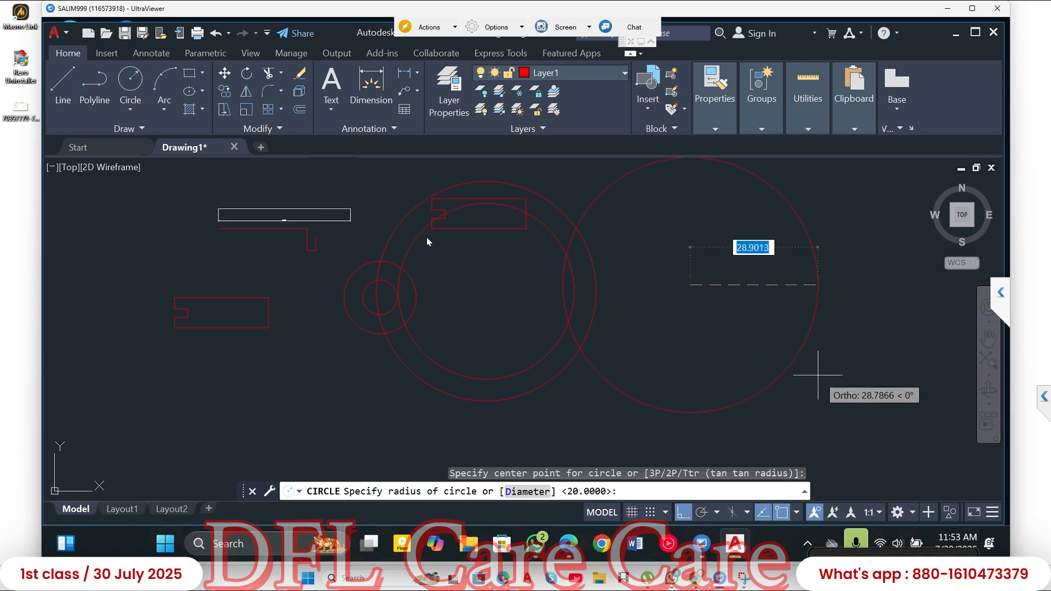
{"action": "type", "text": "2"}
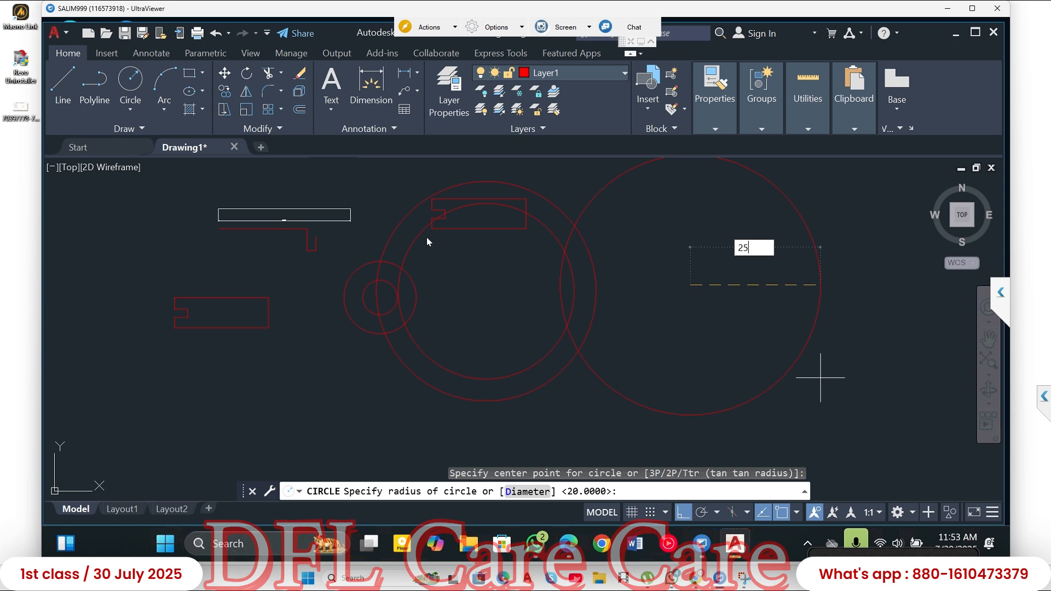
{"action": "type", "text": "5"}
{"action": "key", "text": "Return"}
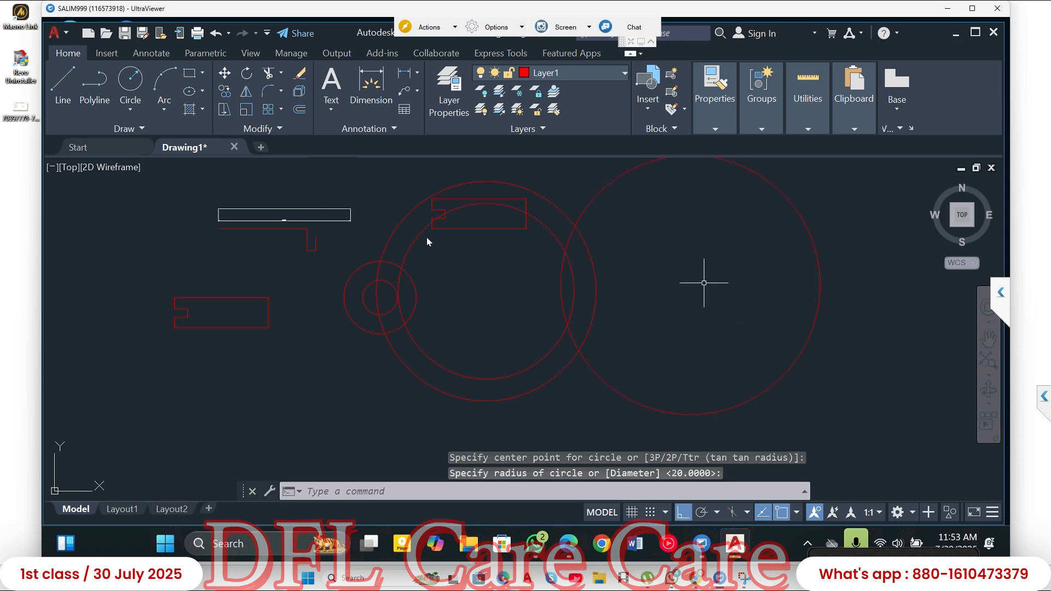
- Draw a circle with radius 25 inside the single large circle at the far right, sharing its centre
{"action": "scroll", "coordinate": [545, 271], "scroll_direction": "up", "scroll_amount": 2}
{"action": "scroll", "coordinate": [471, 279], "scroll_direction": "down", "scroll_amount": 4}
{"action": "scroll", "coordinate": [513, 267], "scroll_direction": "up", "scroll_amount": 2}
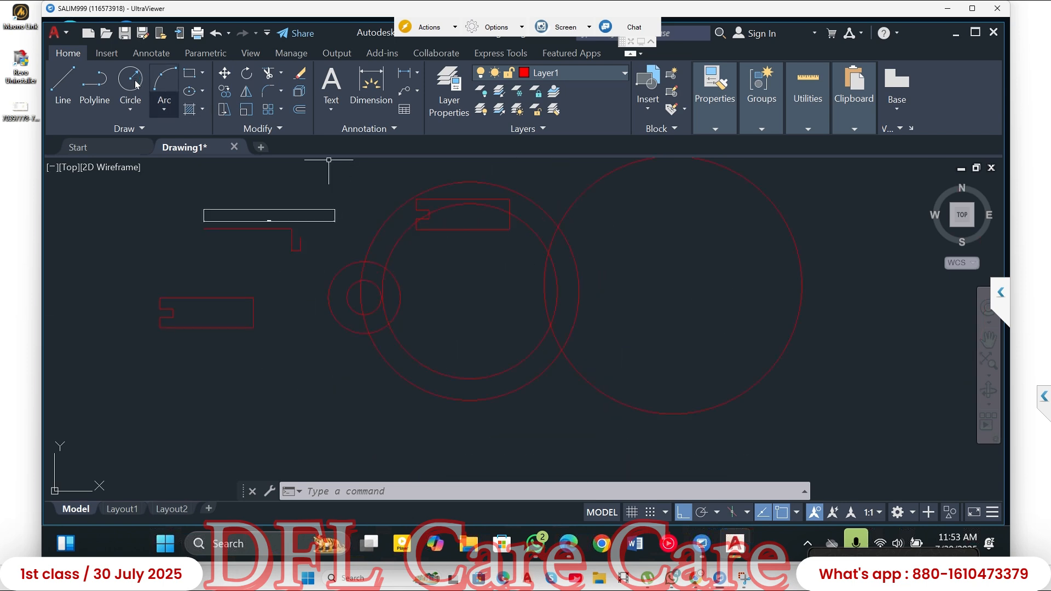
{"action": "left_click", "coordinate": [137, 83]}
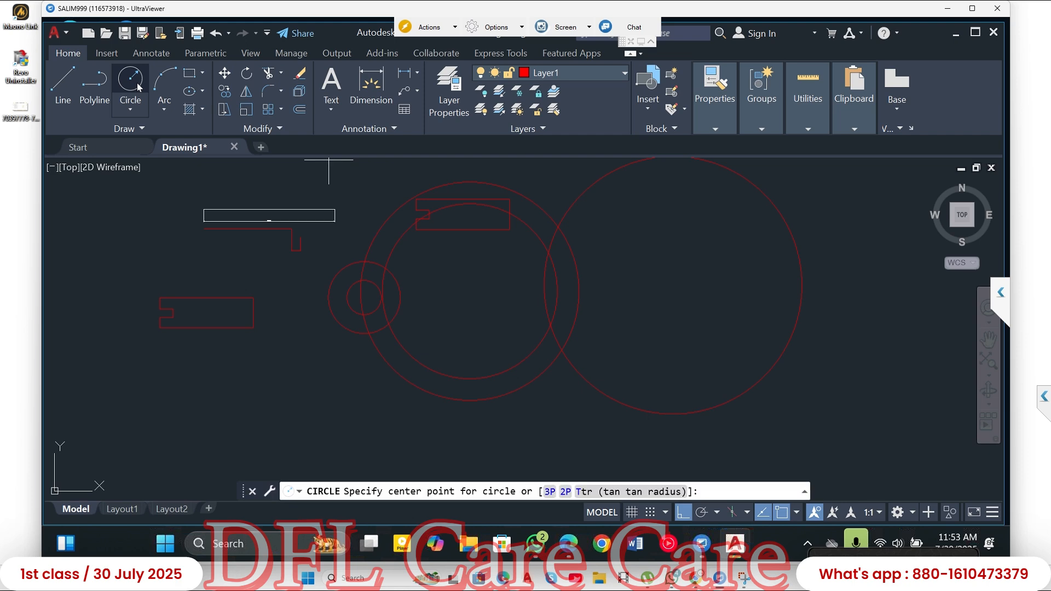
{"action": "left_click", "coordinate": [673, 285]}
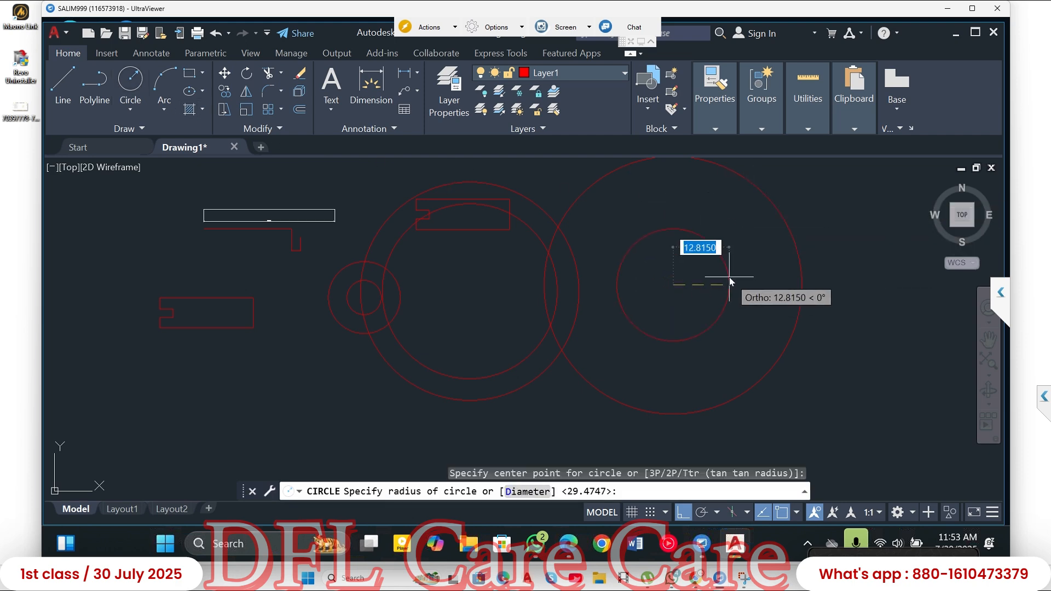
{"action": "type", "text": "25"}
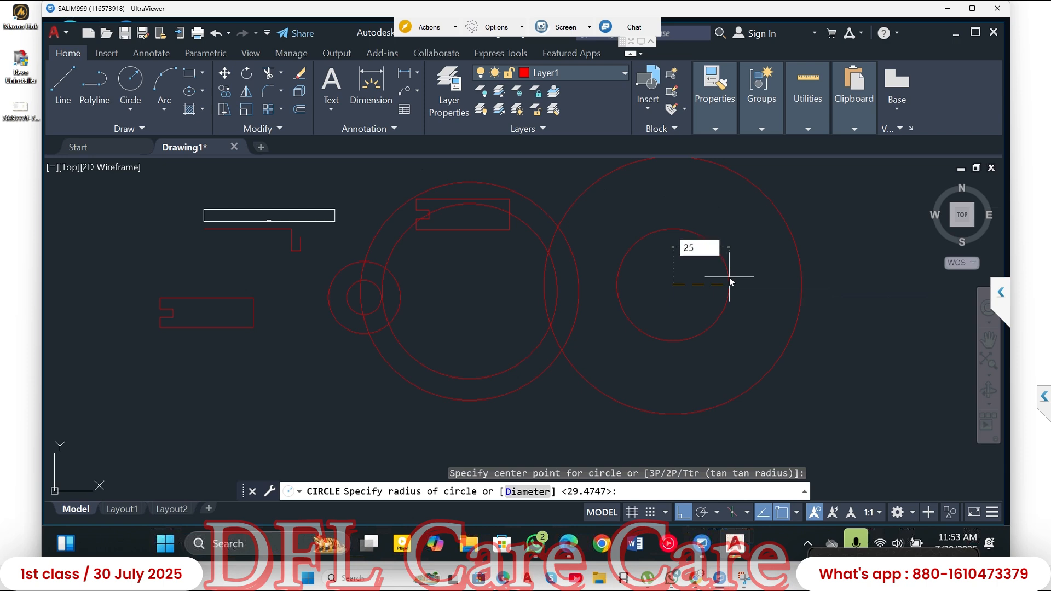
{"action": "key", "text": "Return"}
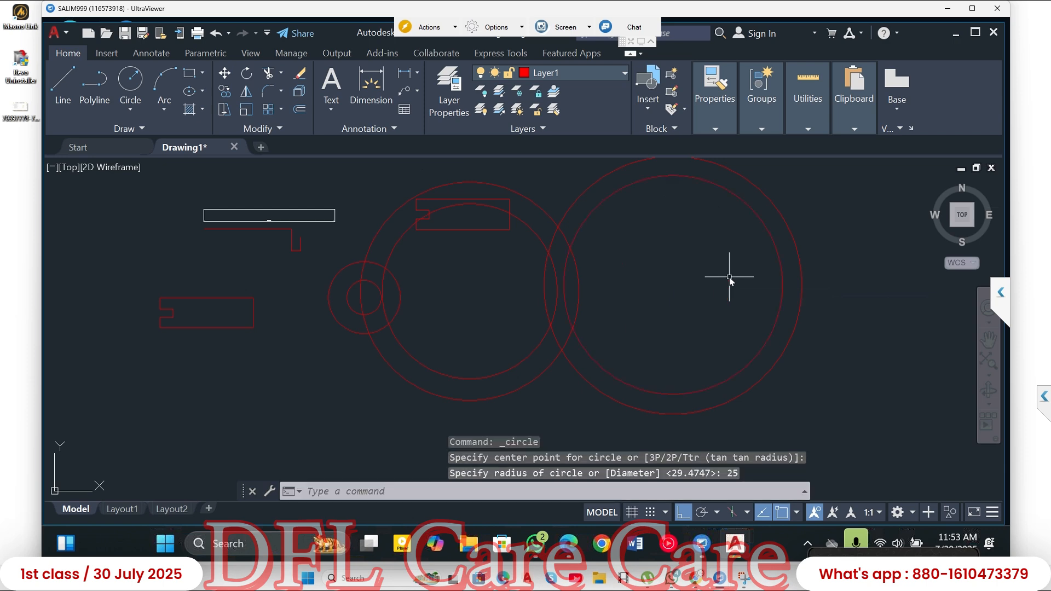
{"action": "left_click", "coordinate": [810, 216]}
{"action": "left_click", "coordinate": [788, 235]}
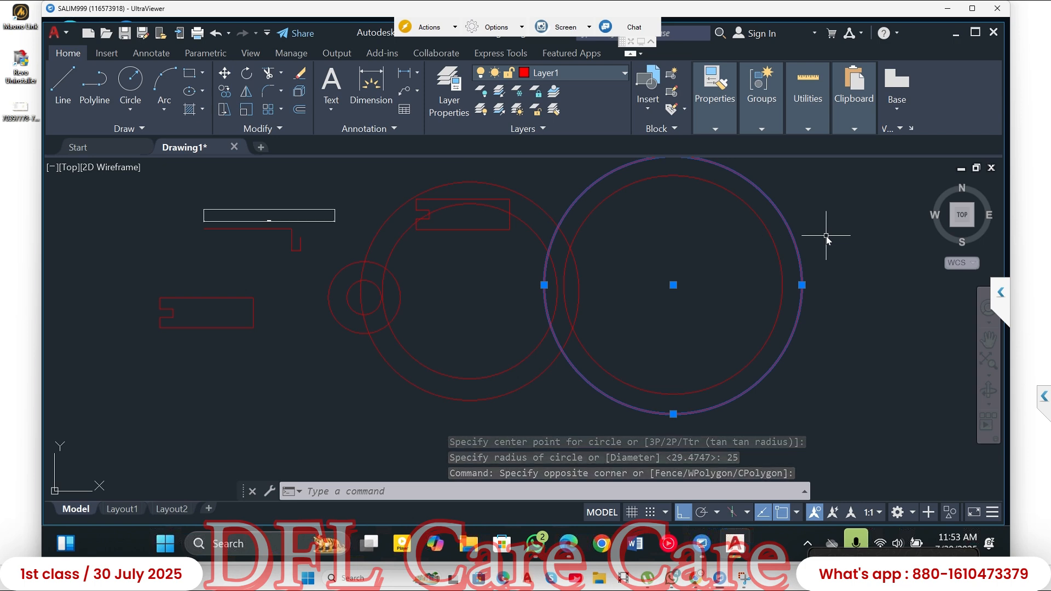
{"action": "key", "text": "Escape"}
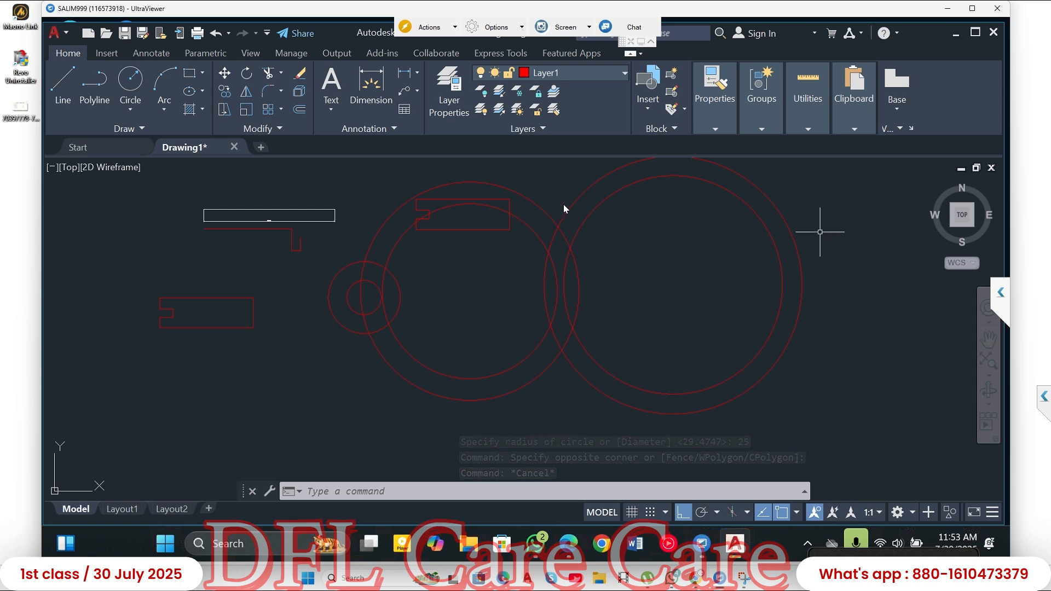
- Draw a circle with radius 25 centred in the empty space below the original notched rectangle
{"action": "left_click", "coordinate": [132, 89]}
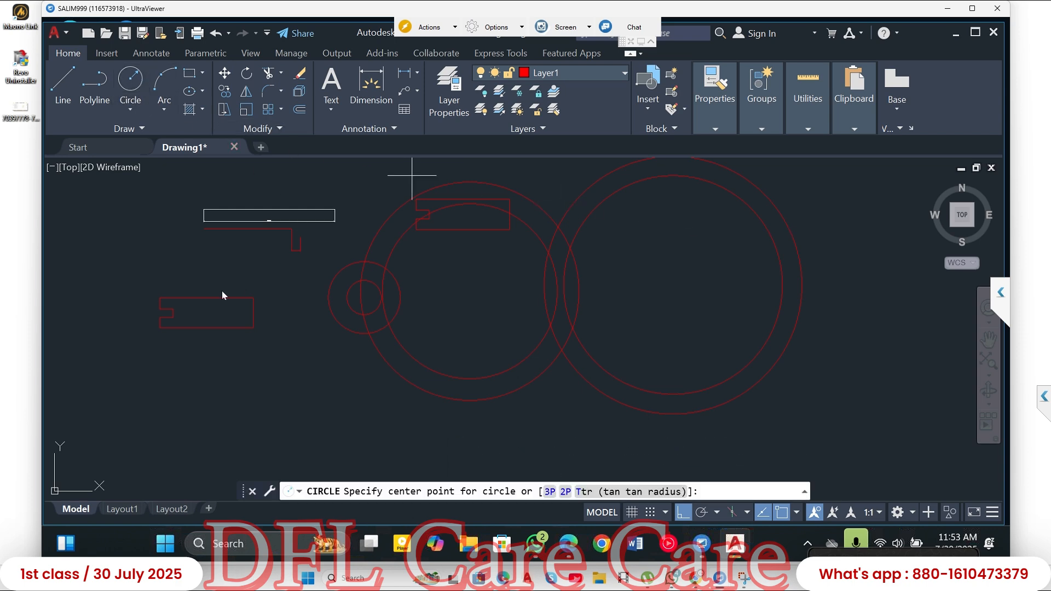
{"action": "left_click", "coordinate": [163, 403]}
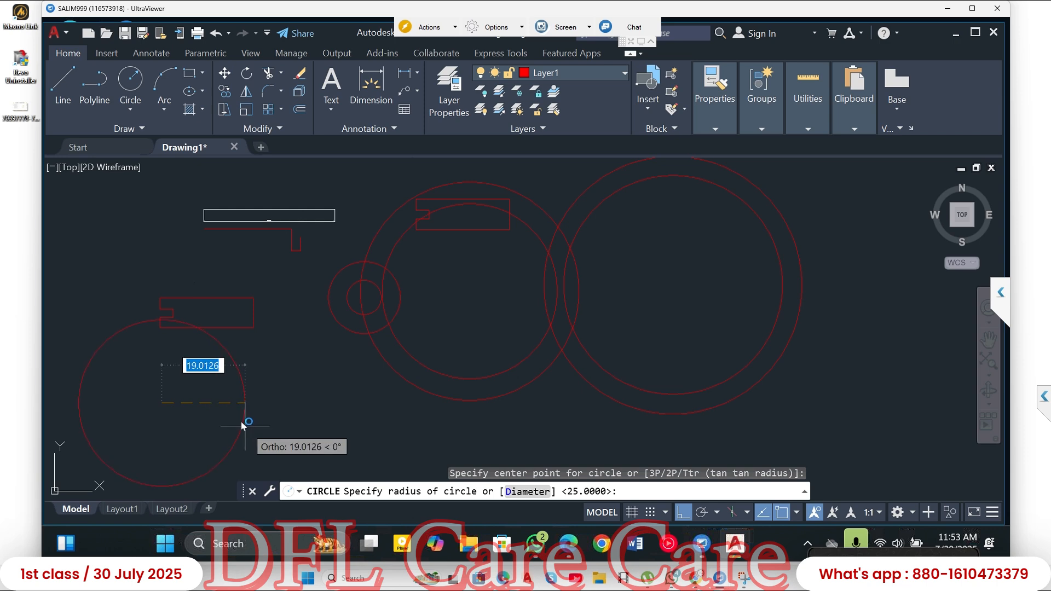
{"action": "type", "text": "25"}
{"action": "key", "text": "Return"}
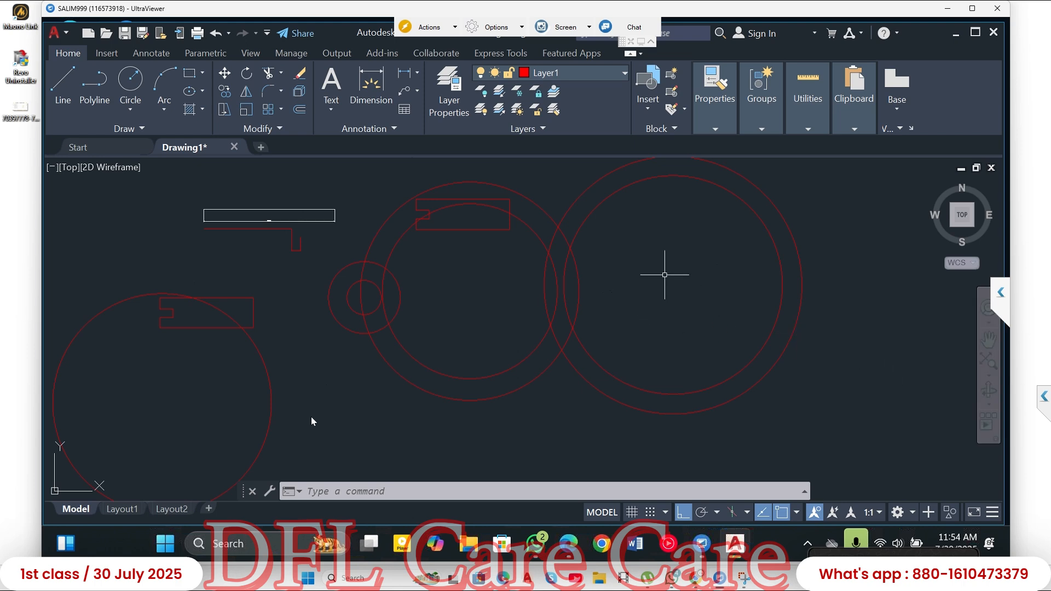
- Draw another circle with radius 25 inside the far-right concentric pair, centred slightly above and left of their common centre
{"action": "left_click", "coordinate": [131, 80]}
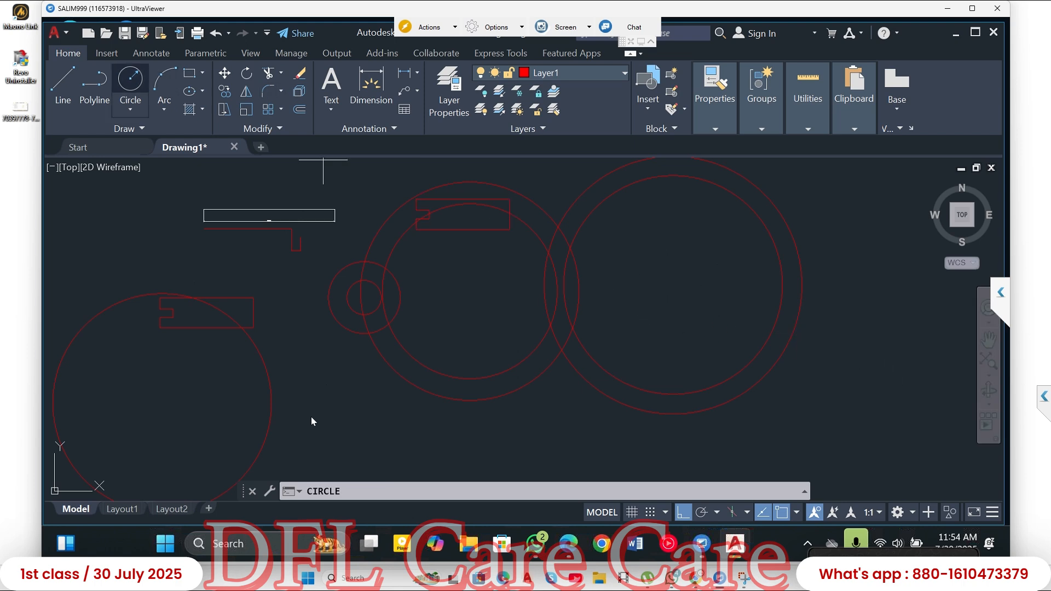
{"action": "left_click", "coordinate": [652, 257]}
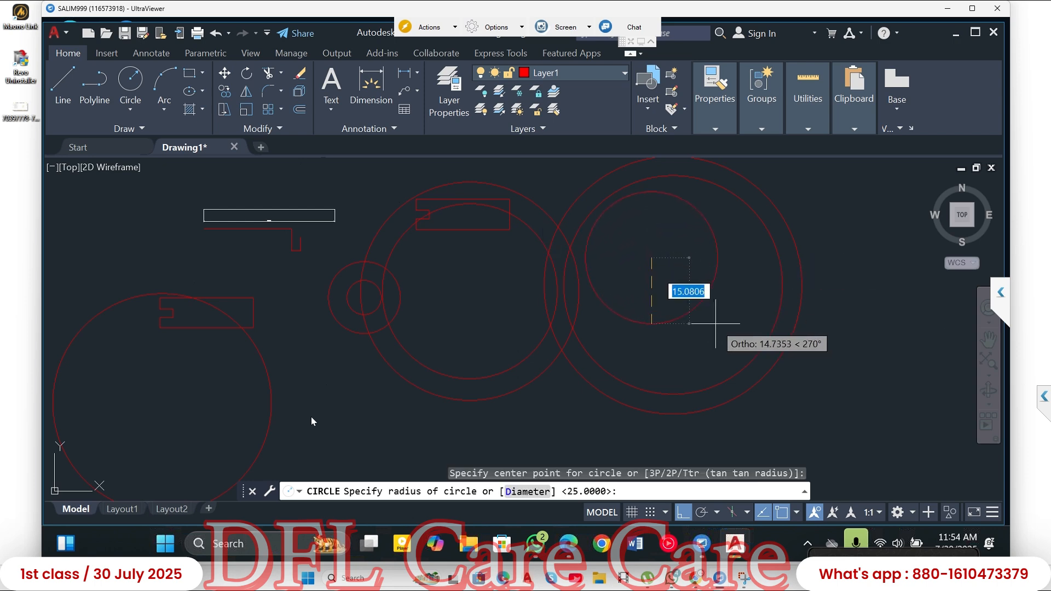
{"action": "type", "text": "2"}
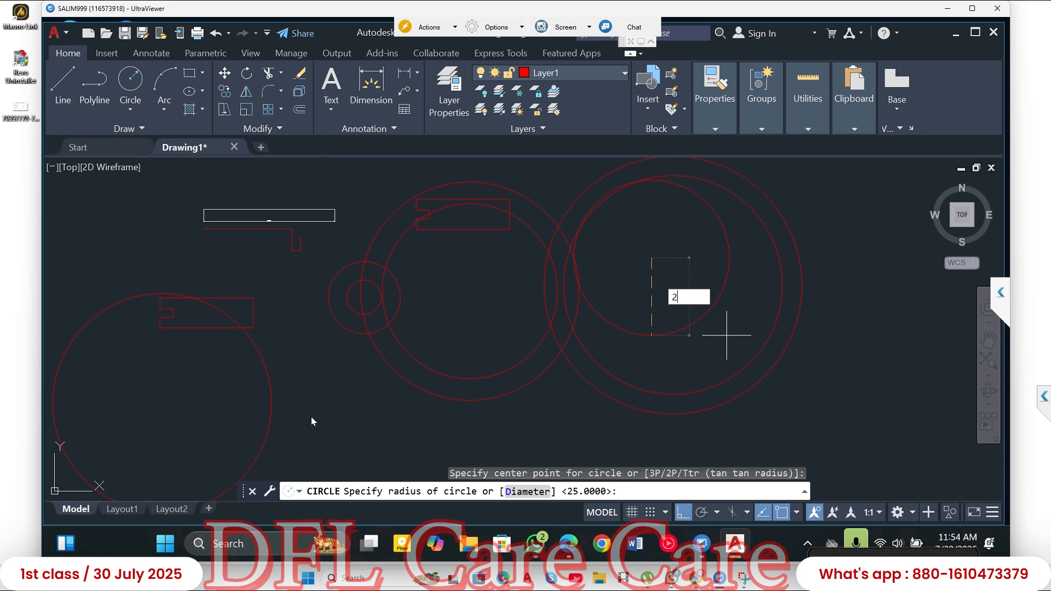
{"action": "key", "text": "Return"}
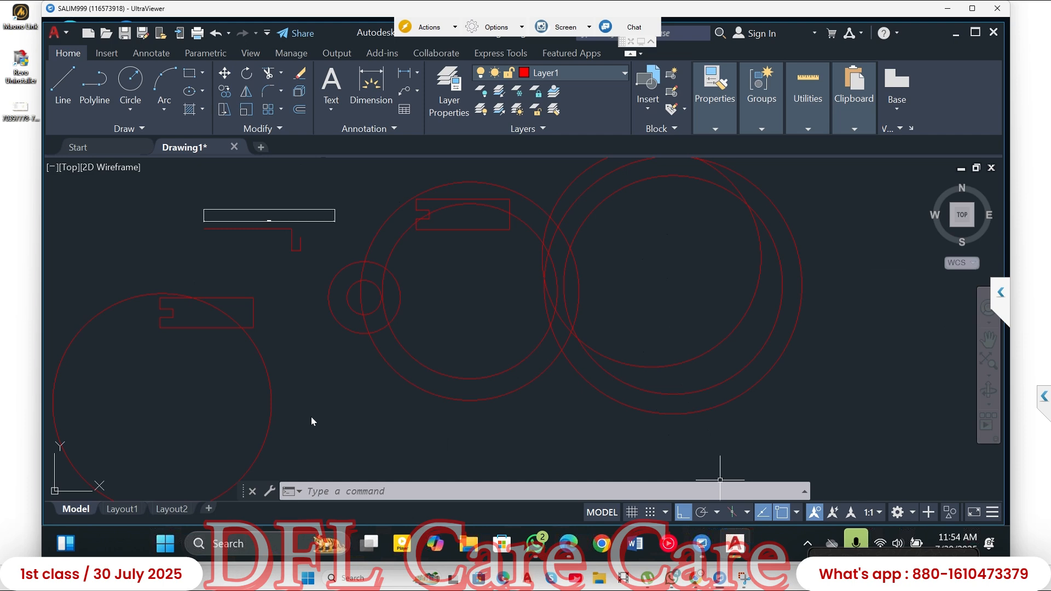
{"action": "left_click", "coordinate": [716, 513]}
{"action": "left_click", "coordinate": [665, 513]}
{"action": "left_click", "coordinate": [665, 512]}
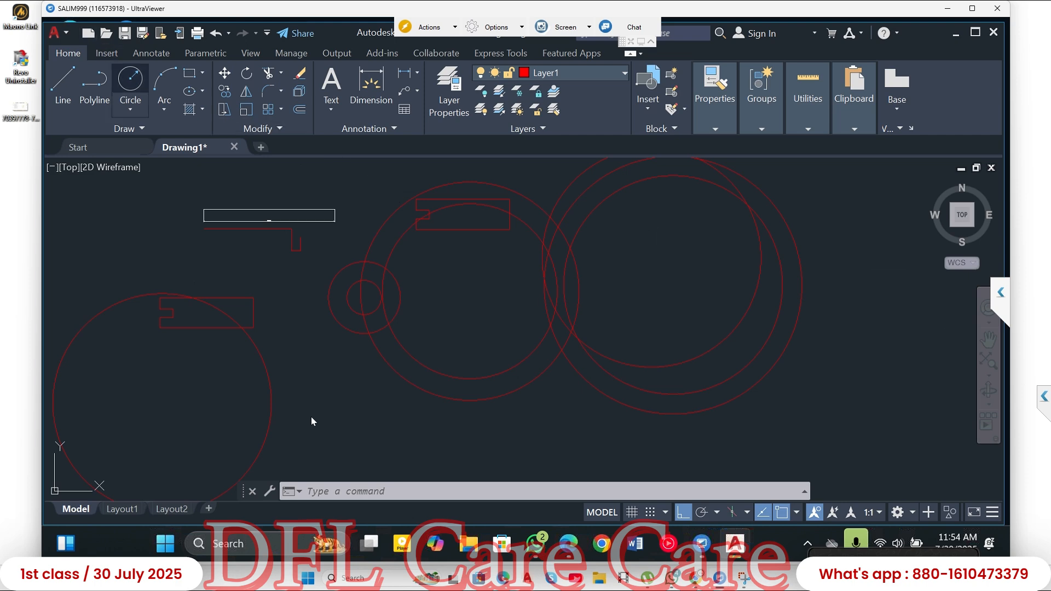
- Draw a small circle of about 8.75 radius near the centre of the newest off-centre circle
{"action": "type", "text": "c"}
{"action": "key", "text": "Return"}
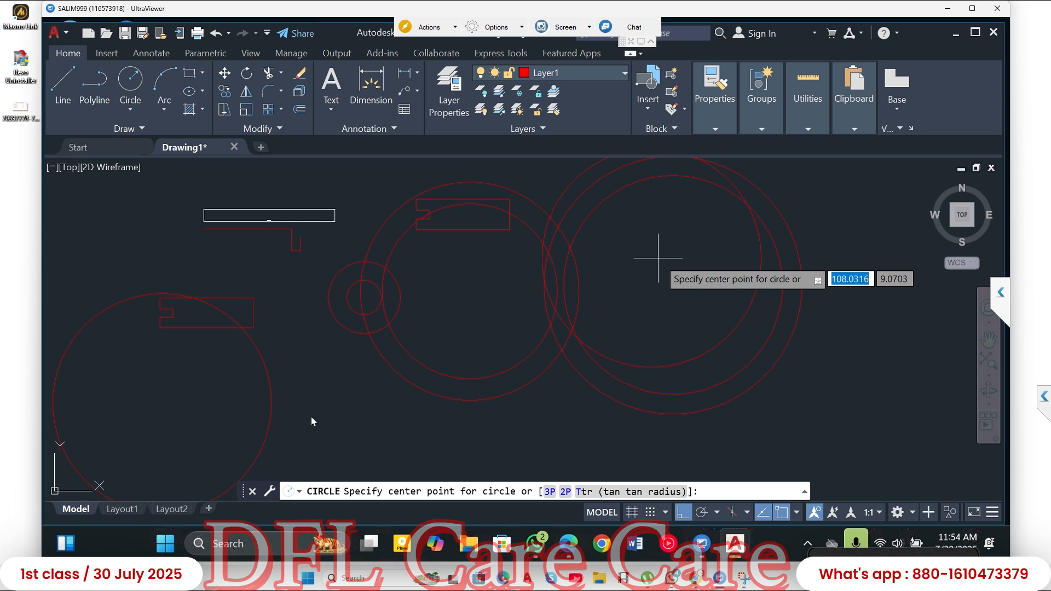
{"action": "left_click", "coordinate": [658, 258]}
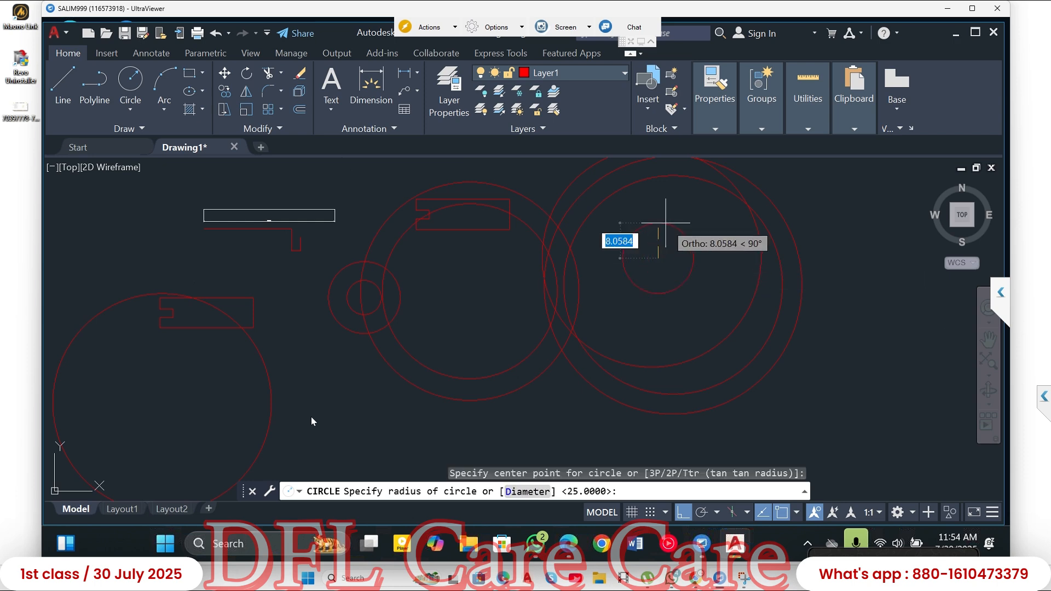
{"action": "left_click", "coordinate": [667, 222]}
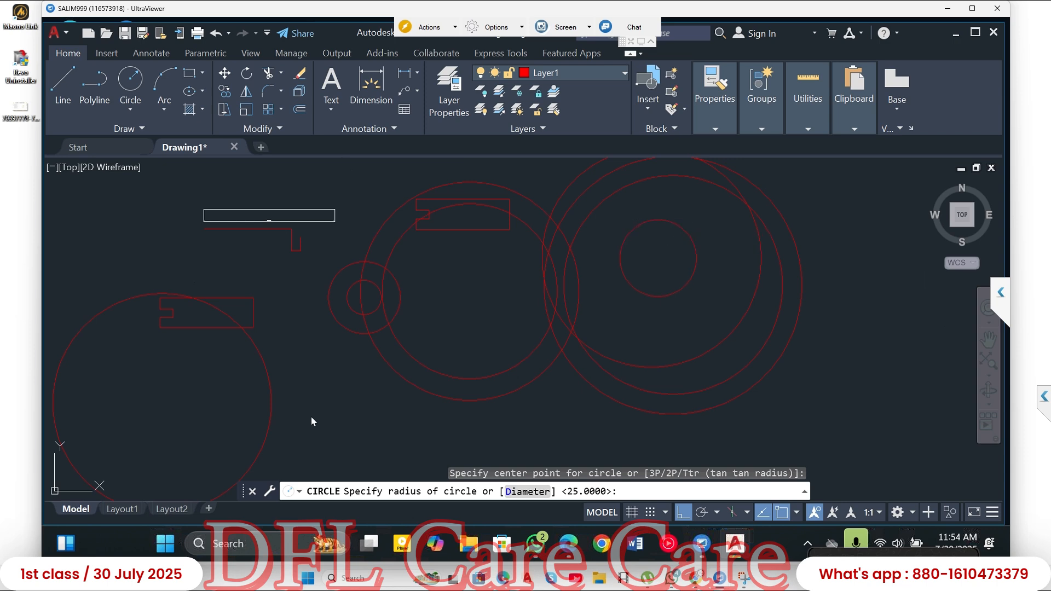
- Select the small circle inside the far-right overlapping circles and erase it
{"action": "type", "text": "Z"}
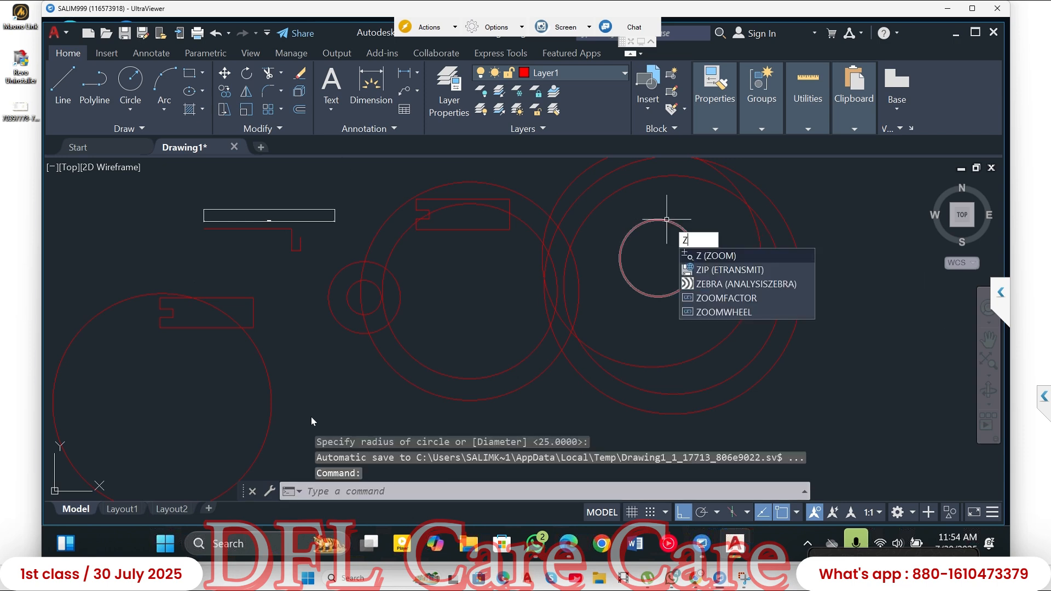
{"action": "left_click", "coordinate": [666, 220]}
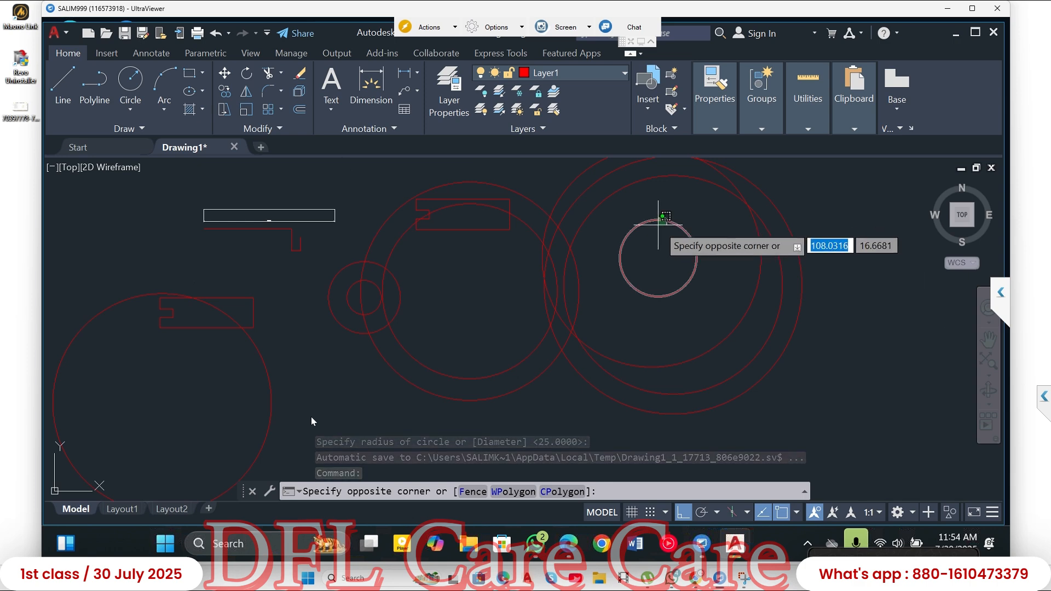
{"action": "key", "text": "ctrl+z"}
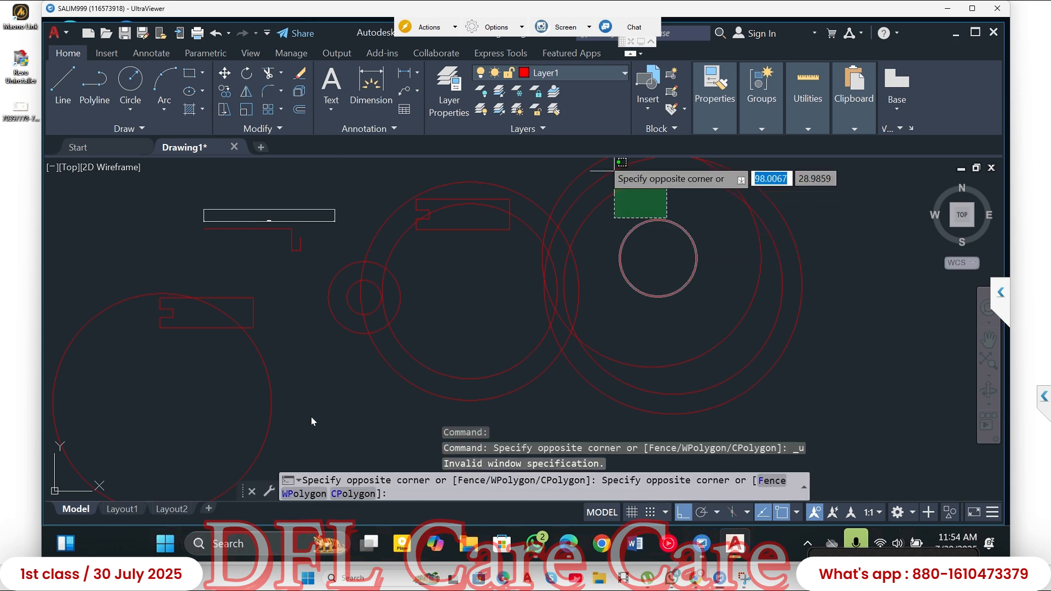
{"action": "key", "text": "Escape"}
{"action": "left_click", "coordinate": [642, 222]}
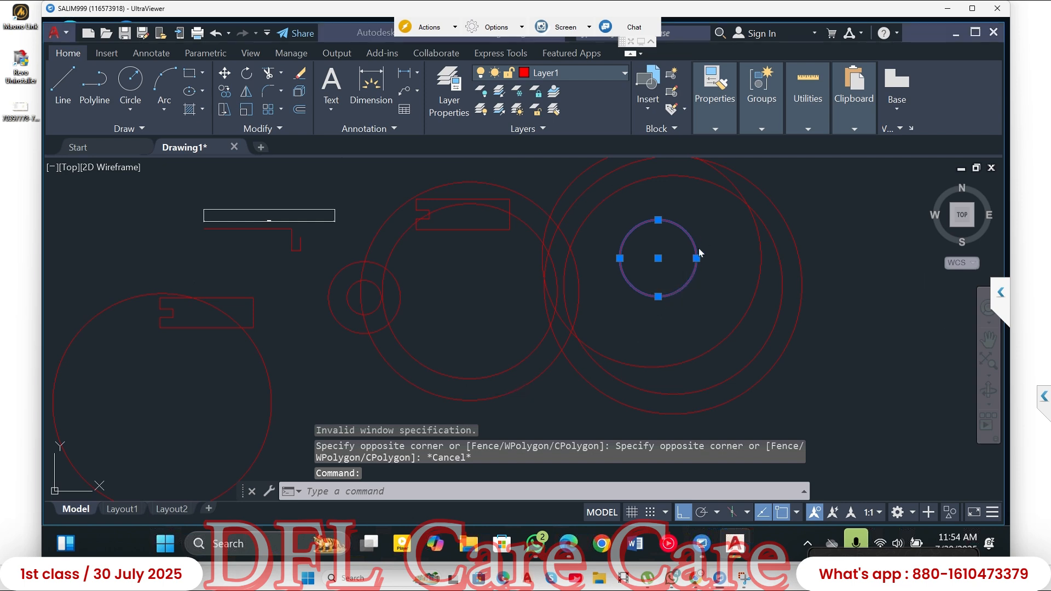
{"action": "key", "text": "super"}
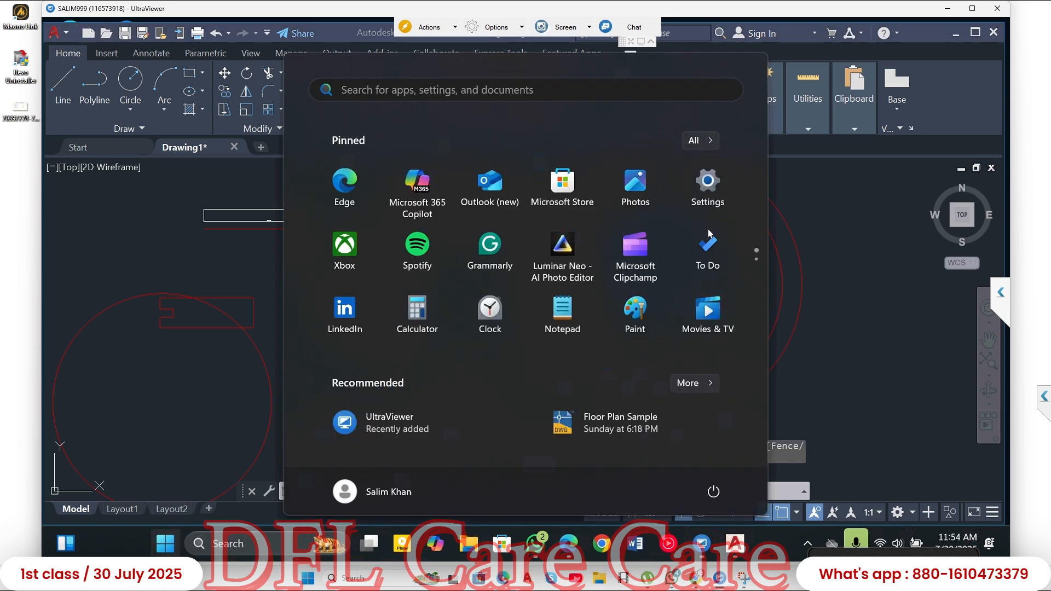
{"action": "key", "text": "Escape"}
{"action": "left_click", "coordinate": [699, 227]}
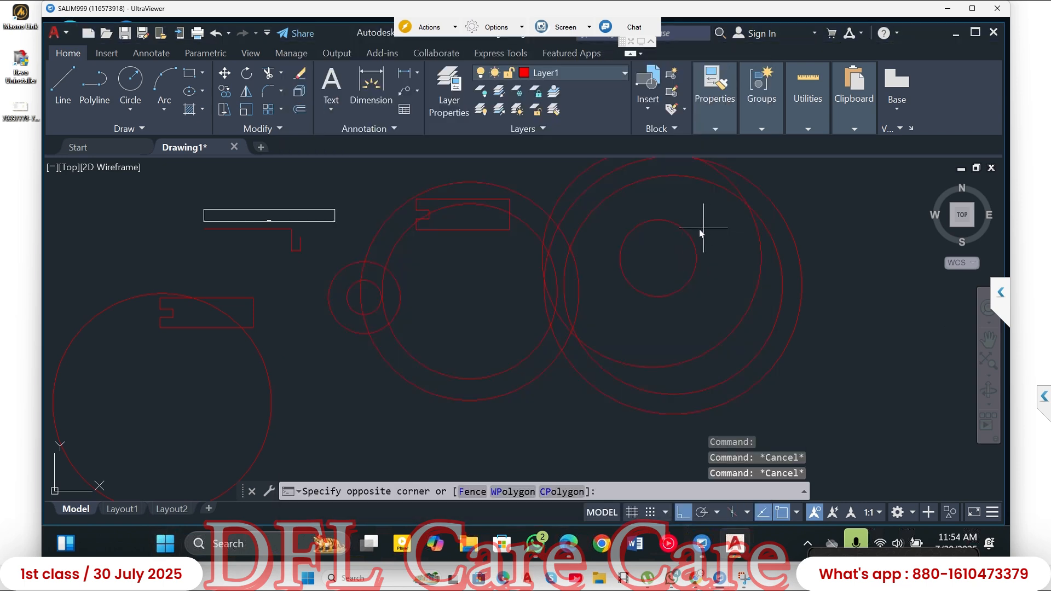
{"action": "left_click", "coordinate": [672, 244]}
{"action": "key", "text": "Delete"}
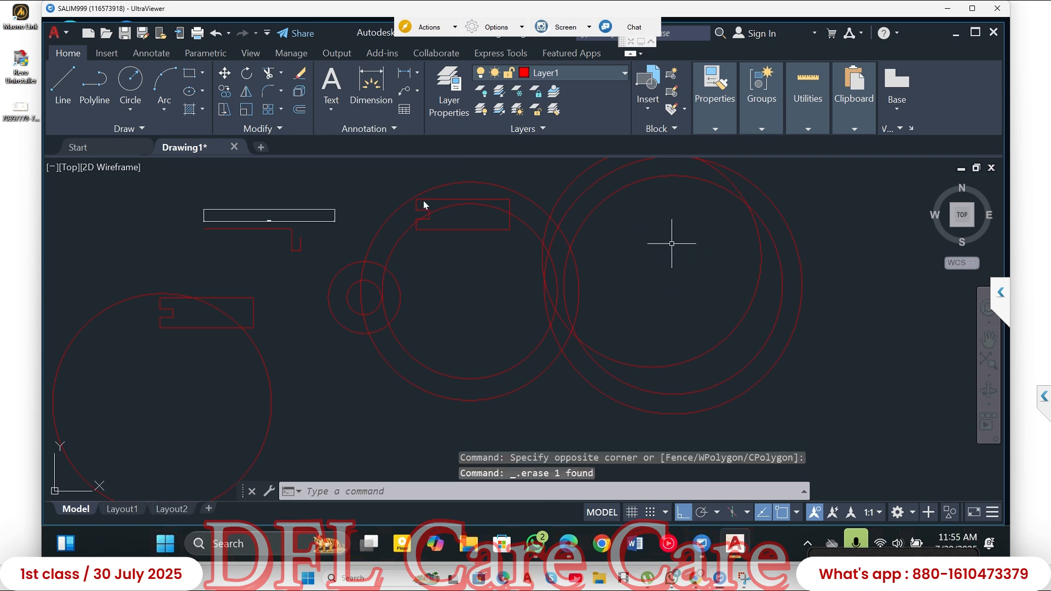
- Draw a circle with radius 20 centred on the off-centre 25-radius circle within the far-right group
{"action": "left_click", "coordinate": [131, 83]}
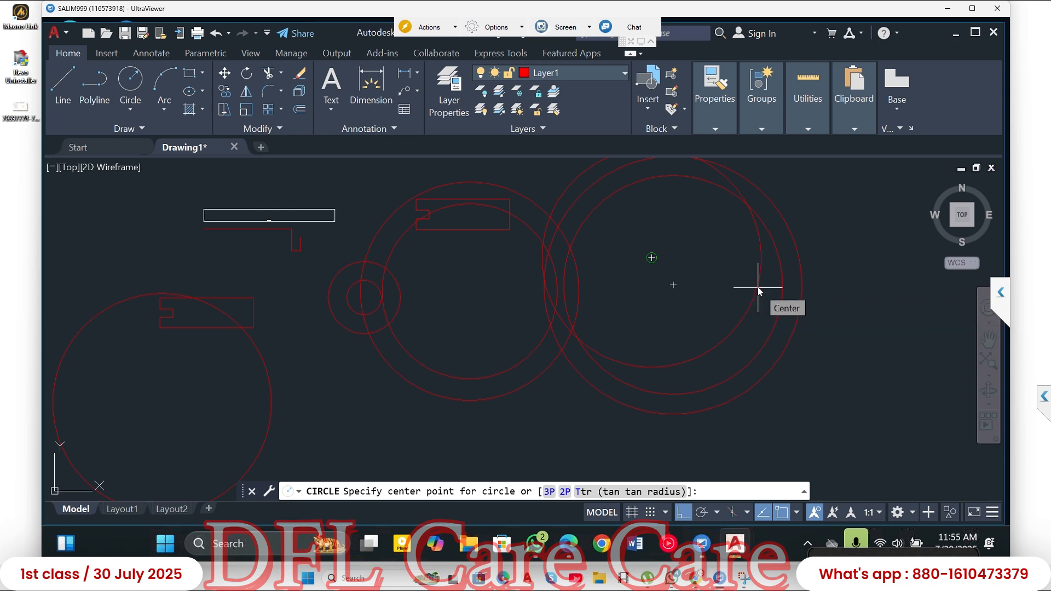
{"action": "left_click", "coordinate": [652, 257]}
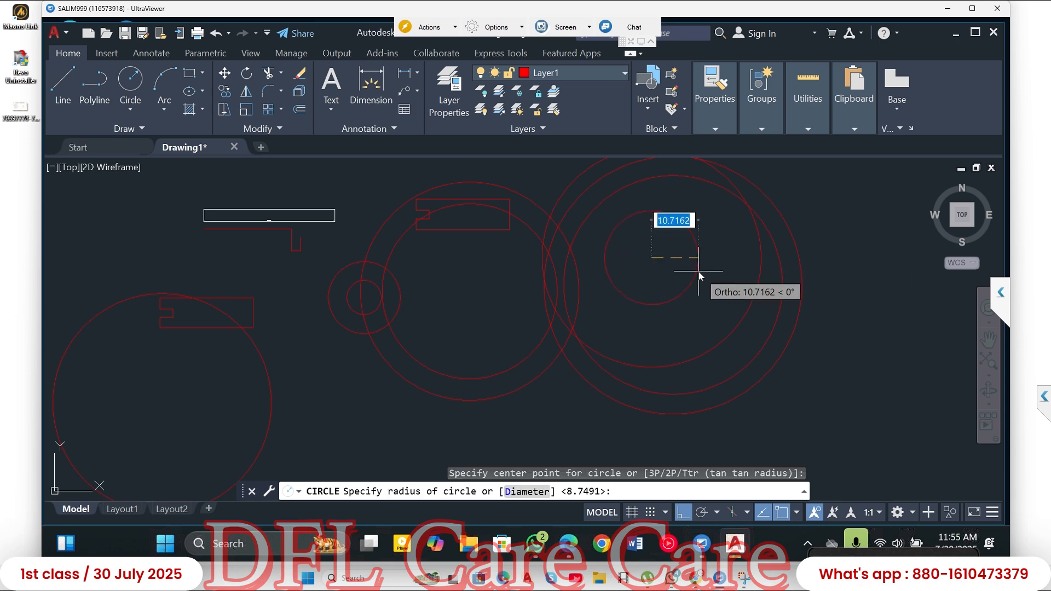
{"action": "type", "text": "20"}
{"action": "key", "text": "Return"}
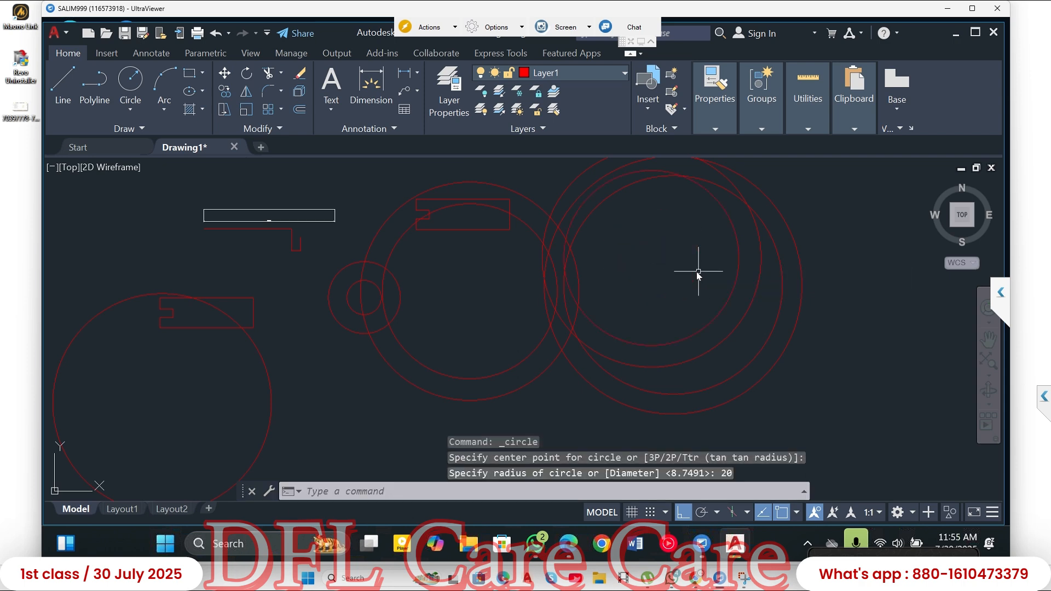
- Draw a separate circle with radius 25 in the empty space right of the overlapping circles
{"action": "mouse_move", "coordinate": [646, 286]}
{"action": "middle_mouse_down"}
{"action": "mouse_move", "coordinate": [609, 286]}
{"action": "mouse_move", "coordinate": [494, 330]}
{"action": "mouse_move", "coordinate": [449, 330]}
{"action": "middle_mouse_up"}
{"action": "scroll", "coordinate": [608, 286], "scroll_direction": "down", "scroll_amount": 2}
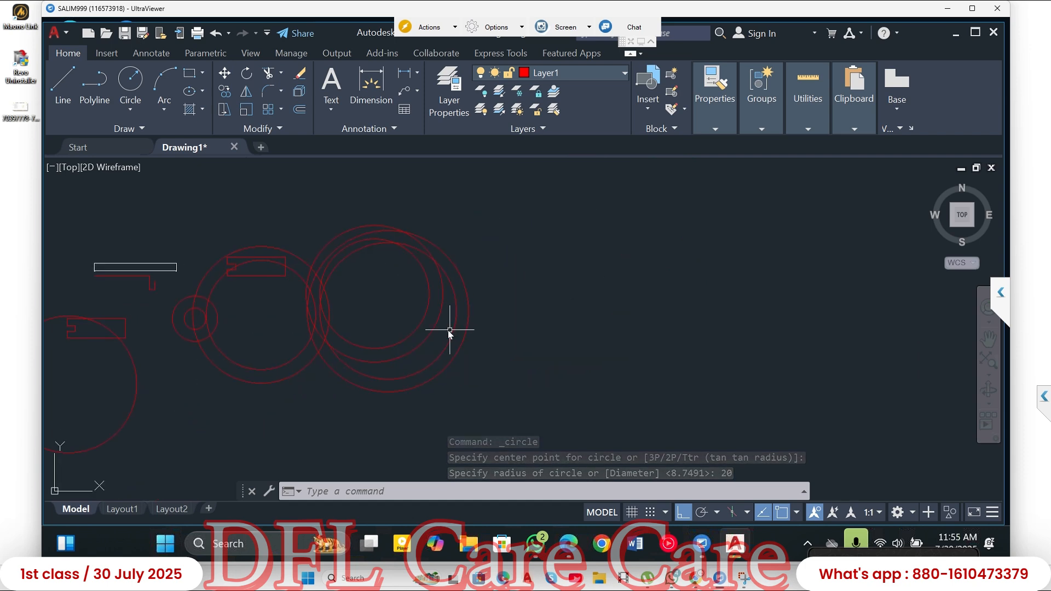
{"action": "left_click", "coordinate": [132, 87]}
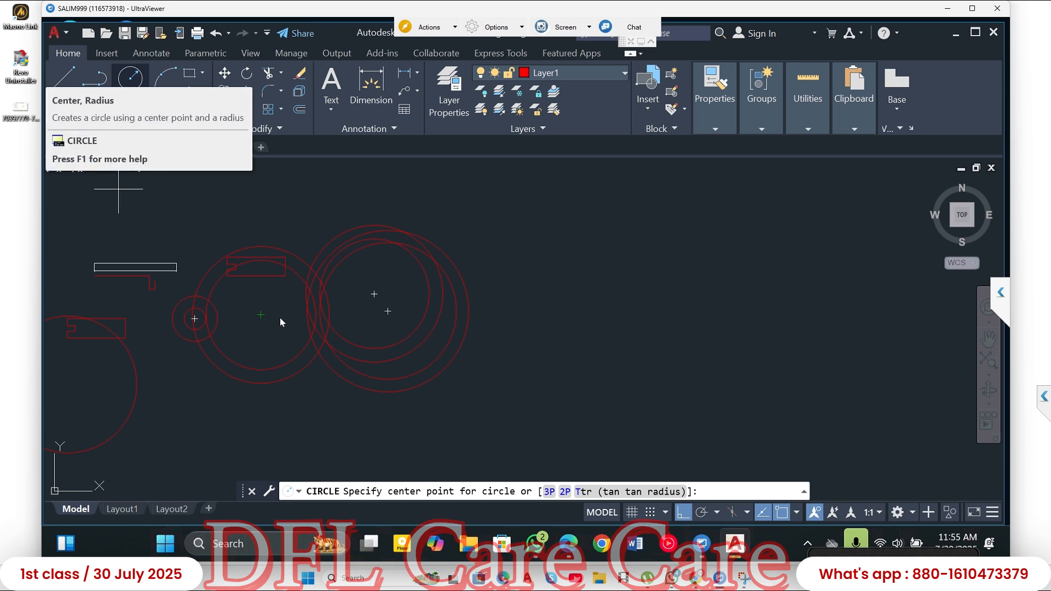
{"action": "left_click", "coordinate": [130, 79]}
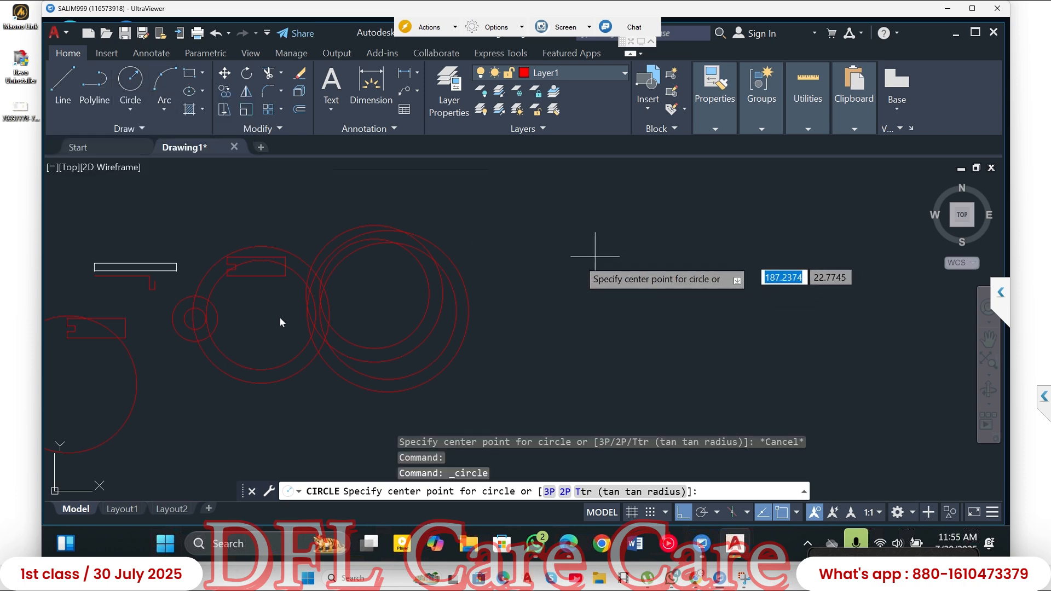
{"action": "left_click", "coordinate": [587, 253]}
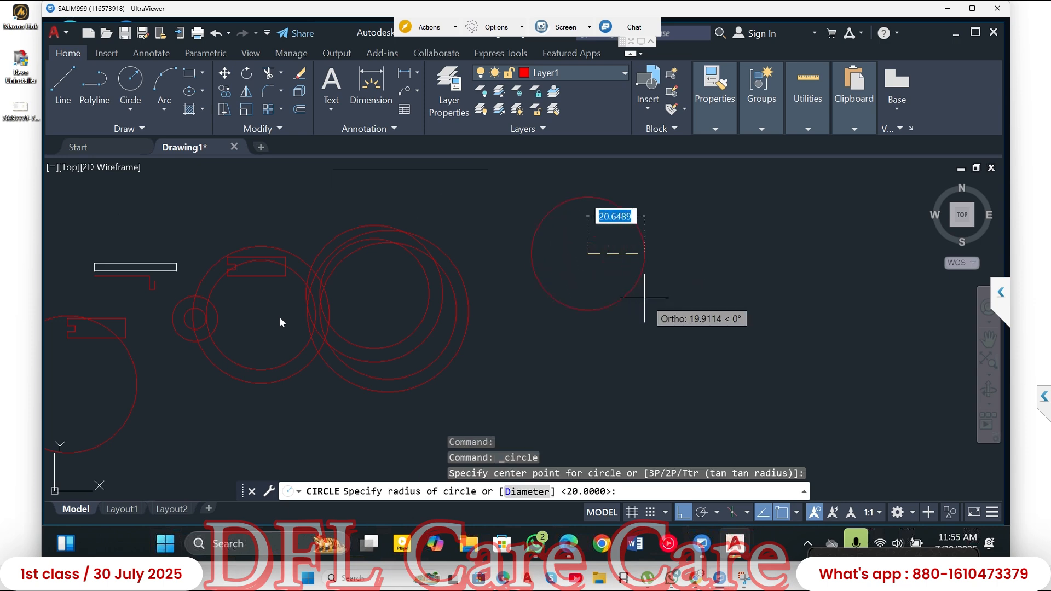
{"action": "type", "text": "25"}
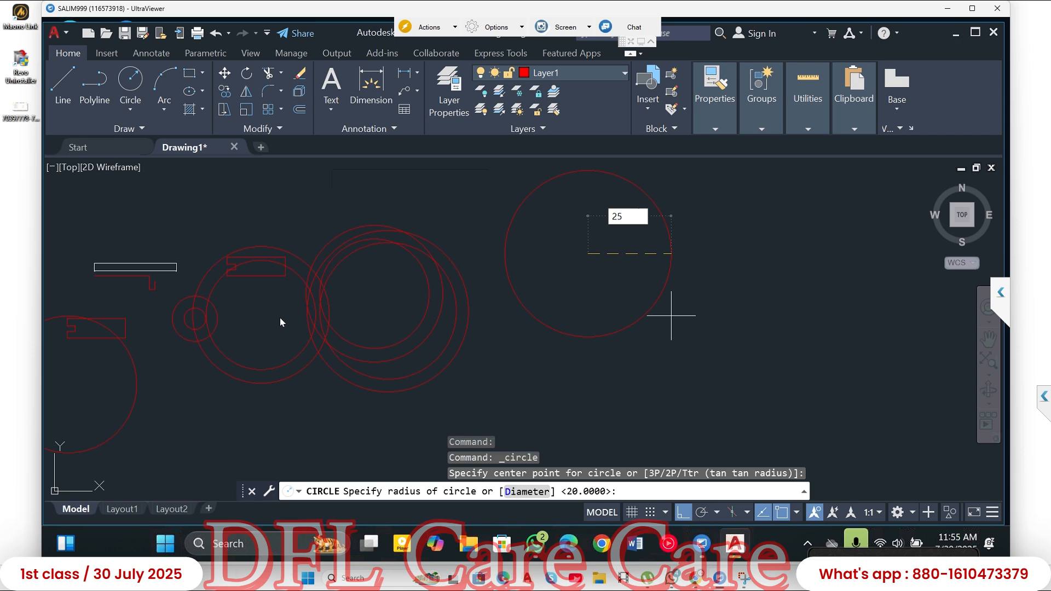
{"action": "key", "text": "Return"}
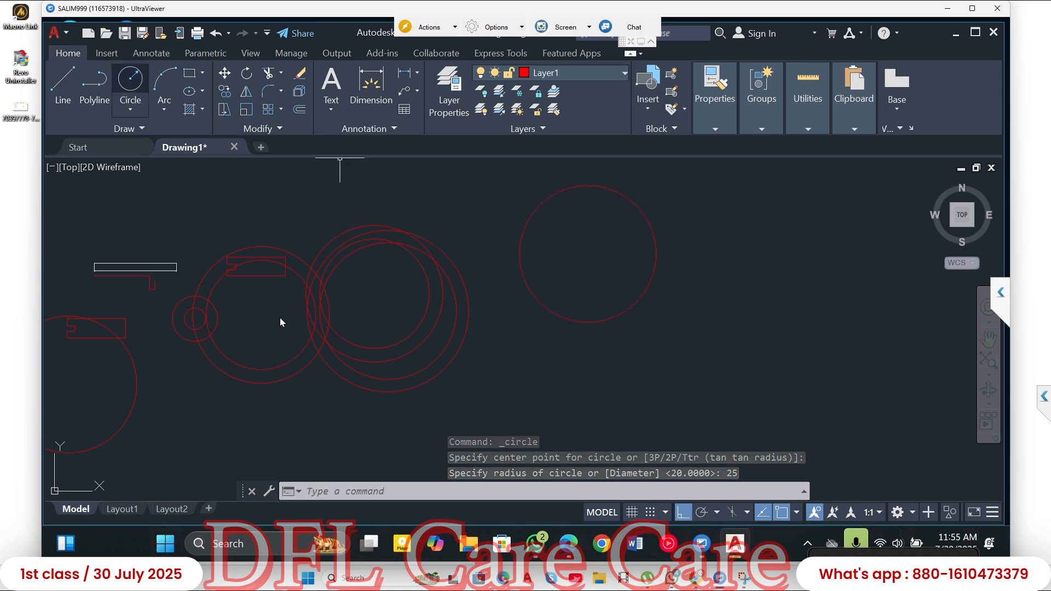
- Draw a circle with radius 20 concentric with the separate 25-radius circle, and dismiss the browser notification
{"action": "key", "text": "Return"}
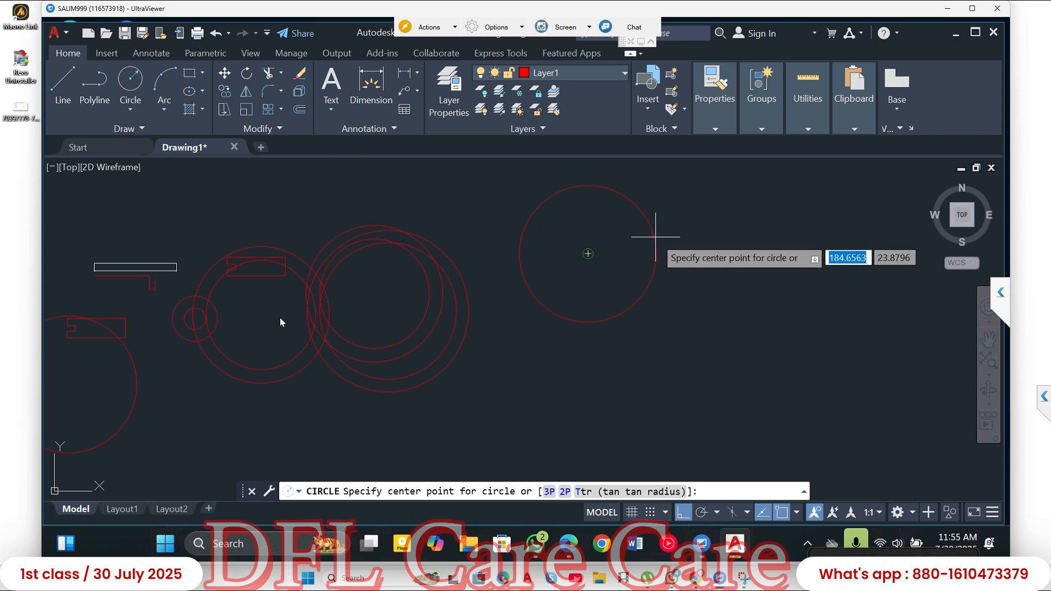
{"action": "left_click", "coordinate": [587, 253]}
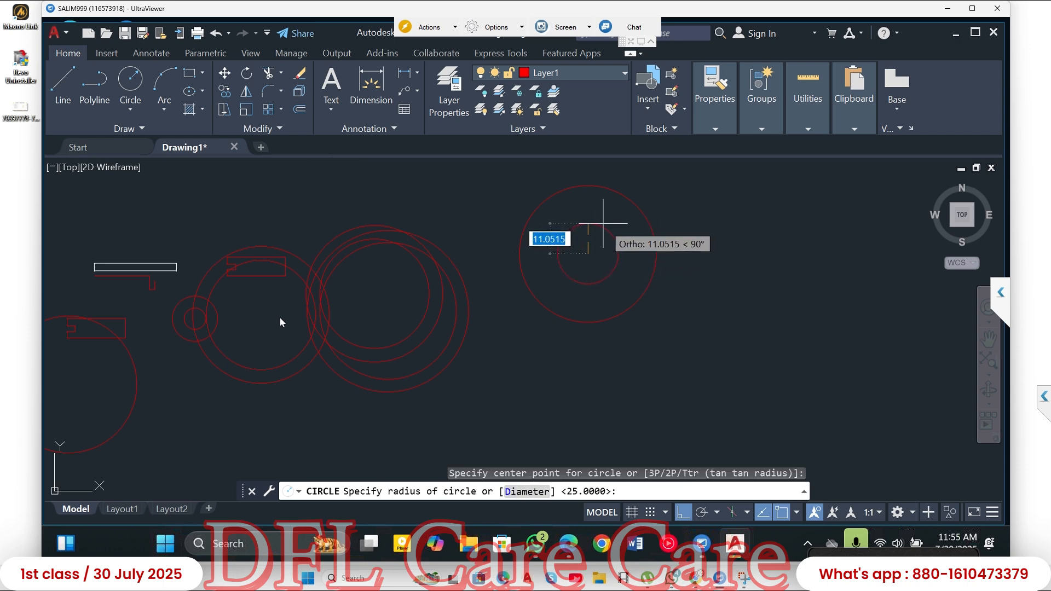
{"action": "type", "text": "20"}
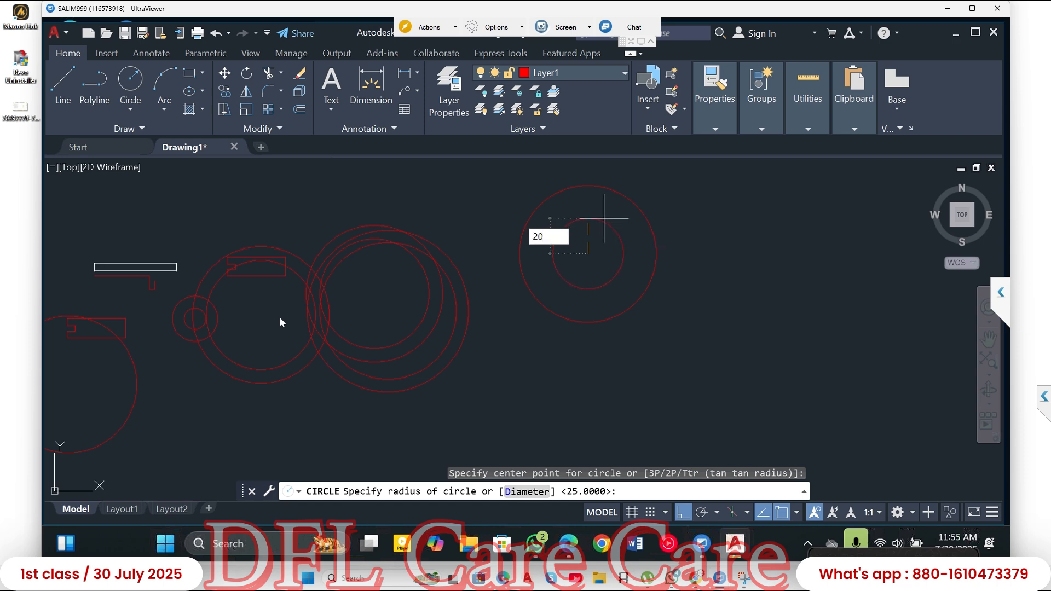
{"action": "key", "text": "Return"}
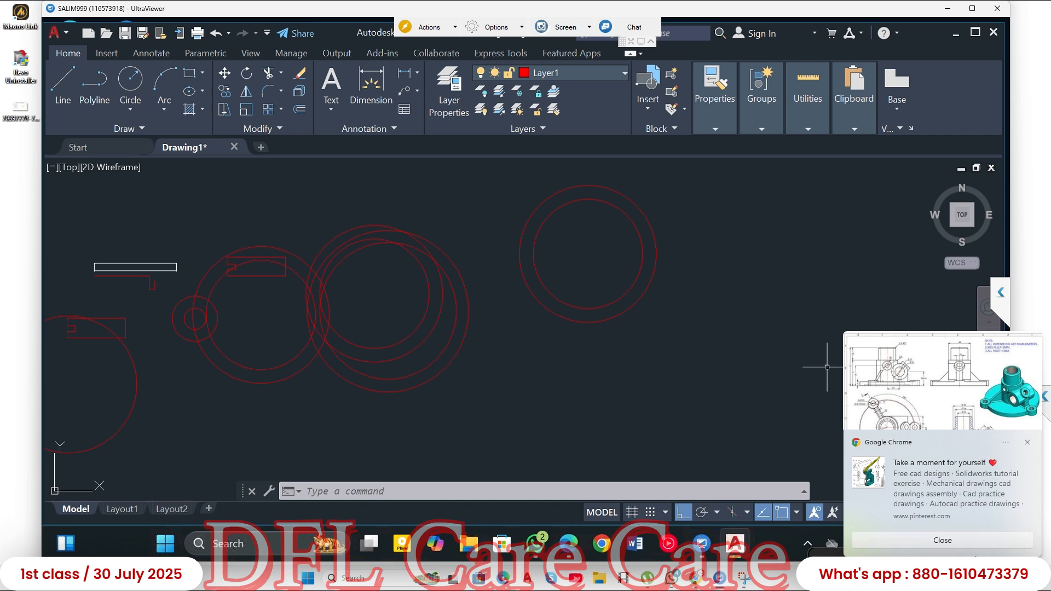
{"action": "left_click", "coordinate": [967, 540]}
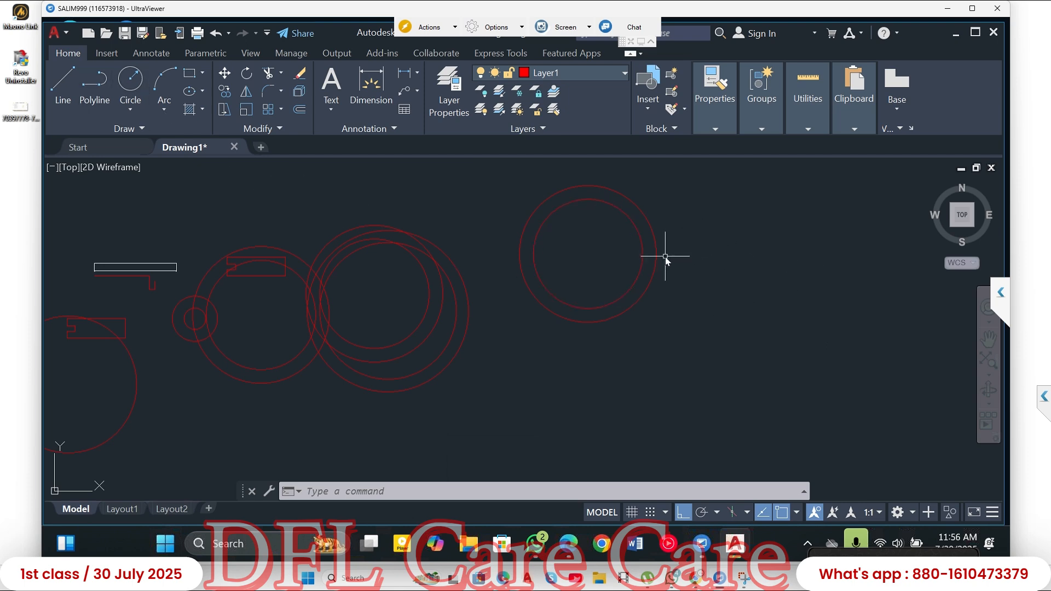
- Draw a circle with radius 50 around the separate pair of concentric circles, sharing their centre
{"action": "type", "text": "c"}
{"action": "key", "text": "Return"}
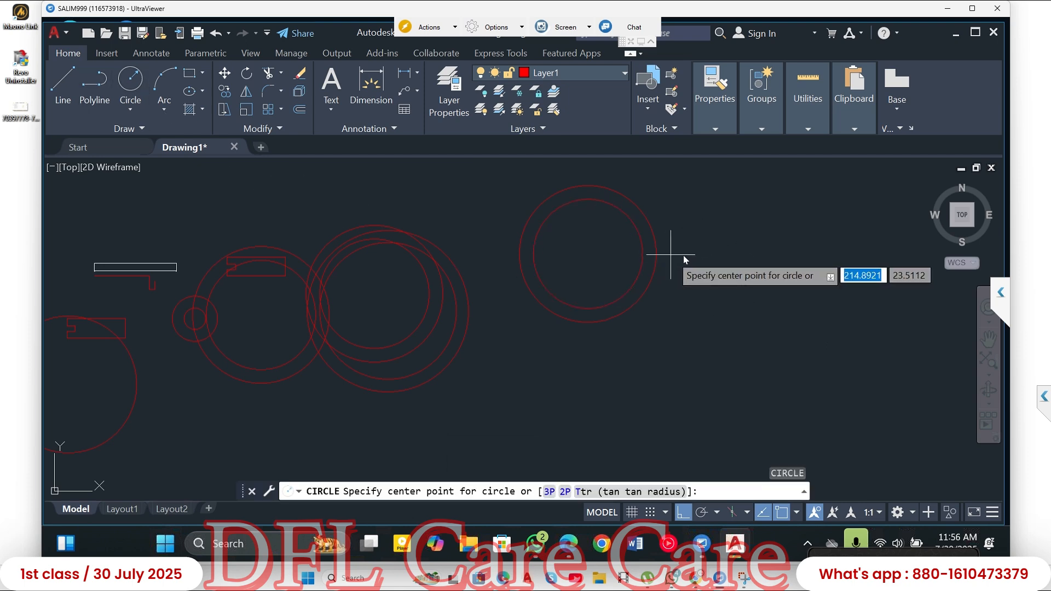
{"action": "left_click", "coordinate": [588, 253]}
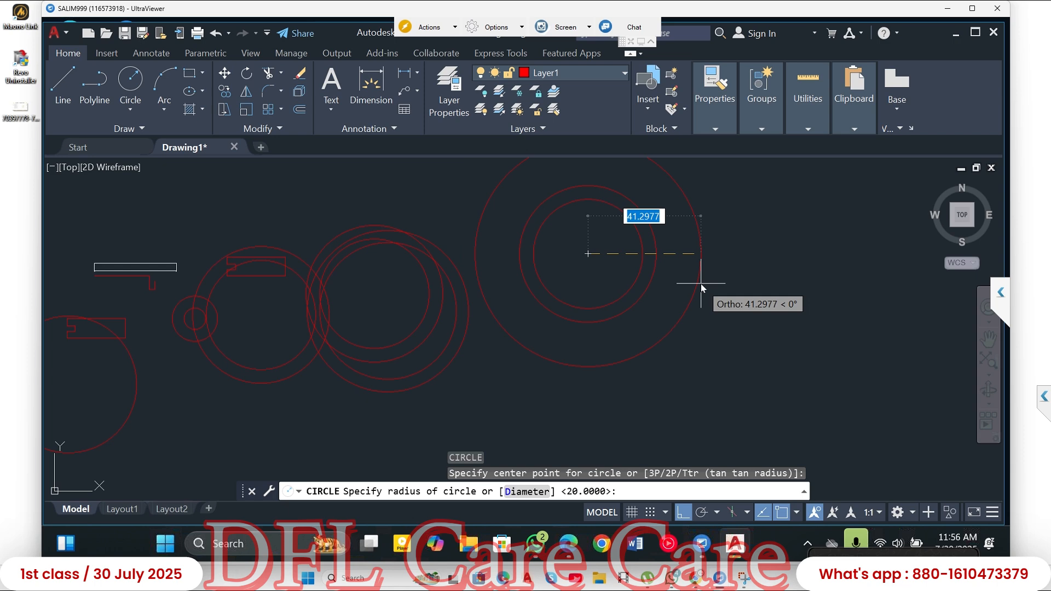
{"action": "type", "text": "50"}
{"action": "key", "text": "Return"}
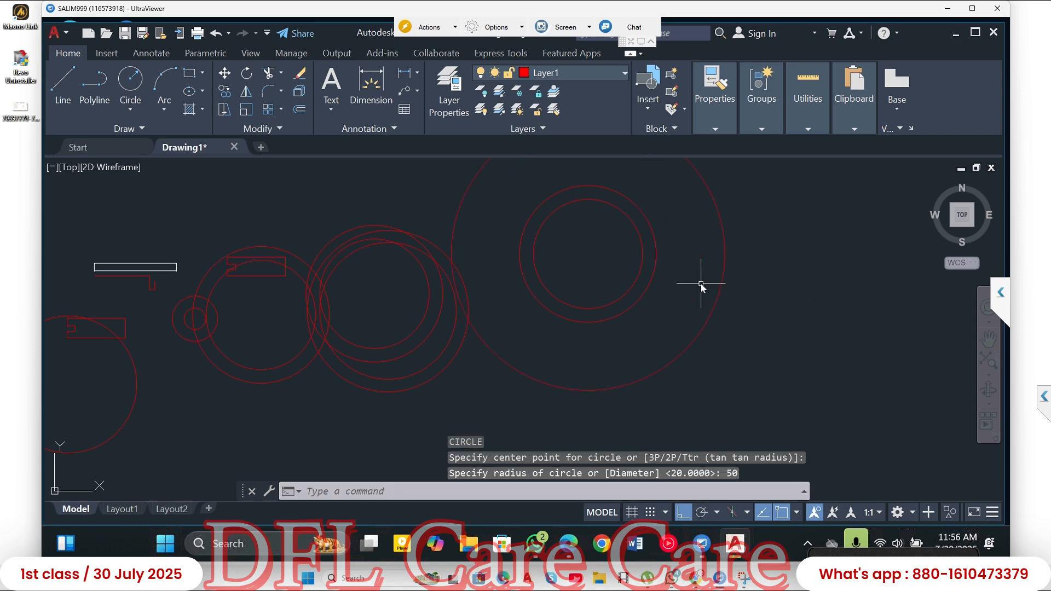
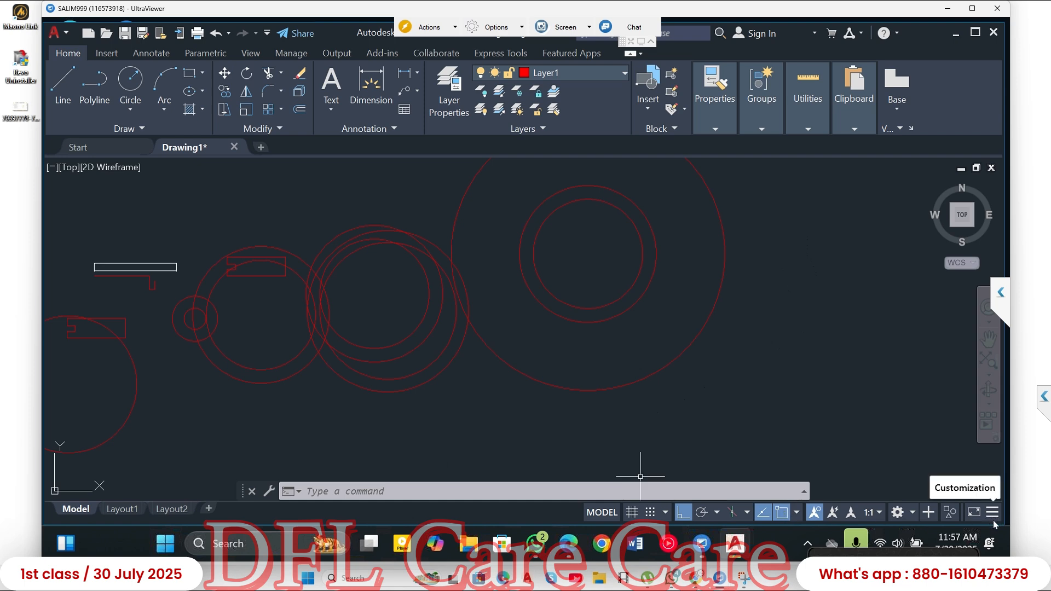
- Review which running object snap modes are enabled, leaving them as they are
{"action": "left_click", "coordinate": [796, 513]}
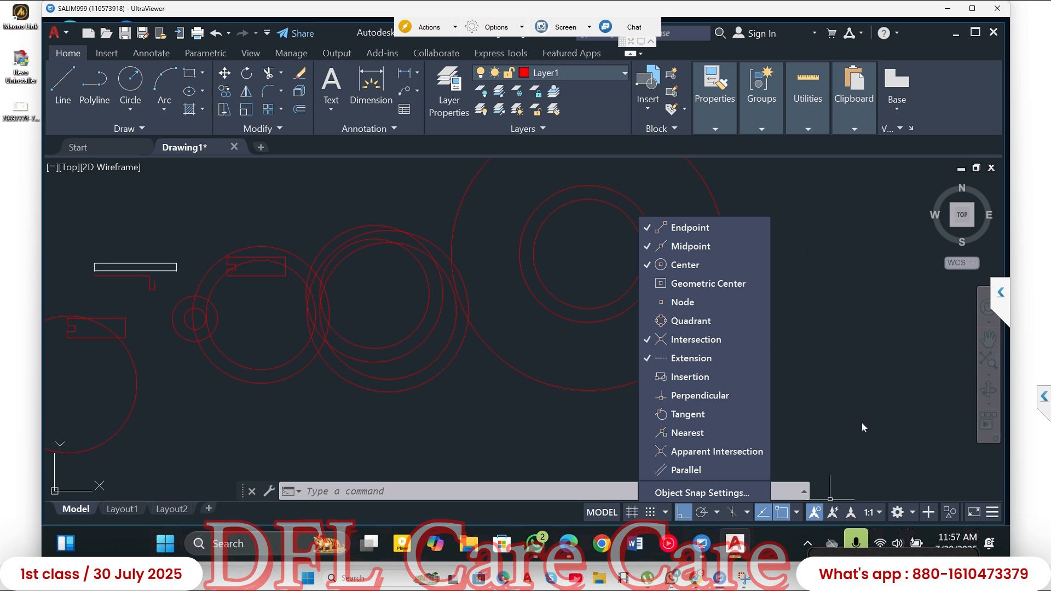
{"action": "key", "text": "Escape"}
{"action": "key", "text": "Escape"}
{"action": "key", "text": "Escape"}
- Select the 50-radius circle by picking its edge, and remove it from the selection again
{"action": "left_click", "coordinate": [833, 366]}
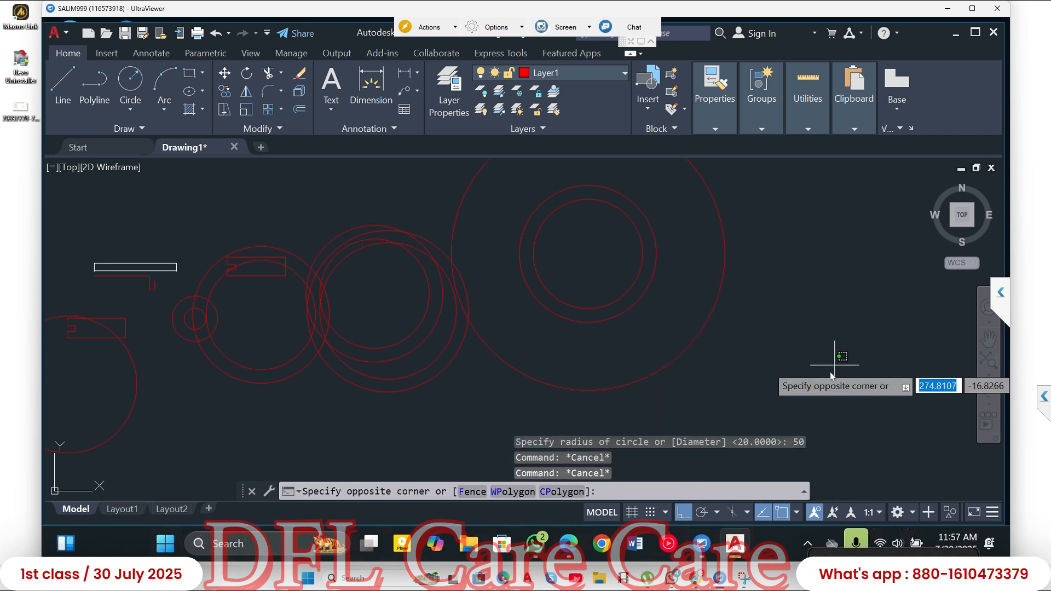
{"action": "scroll", "coordinate": [829, 386], "scroll_direction": "down", "scroll_amount": 2}
{"action": "left_click", "coordinate": [806, 376]}
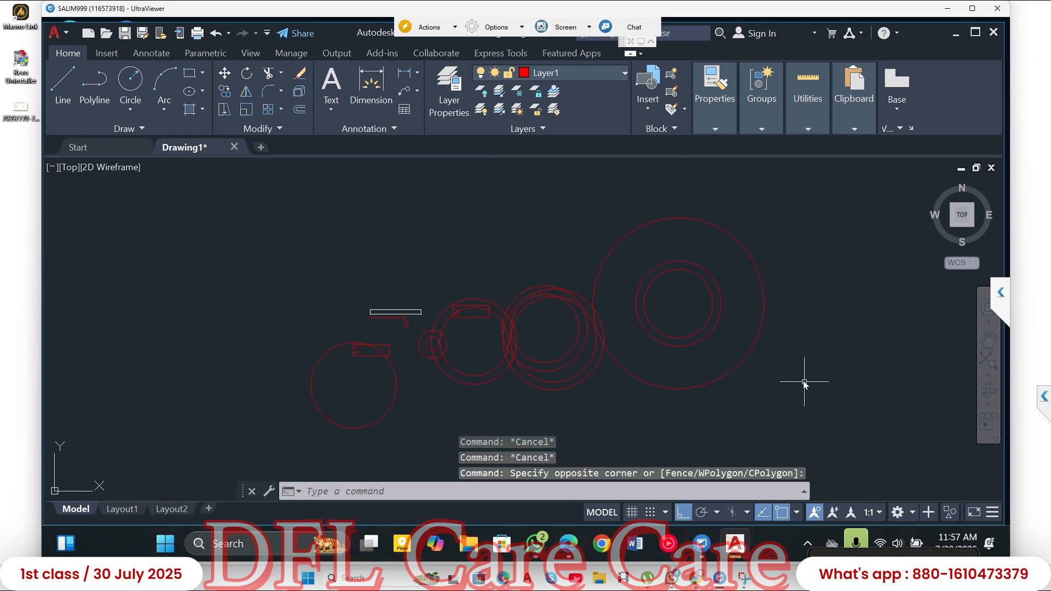
{"action": "left_click", "coordinate": [753, 340]}
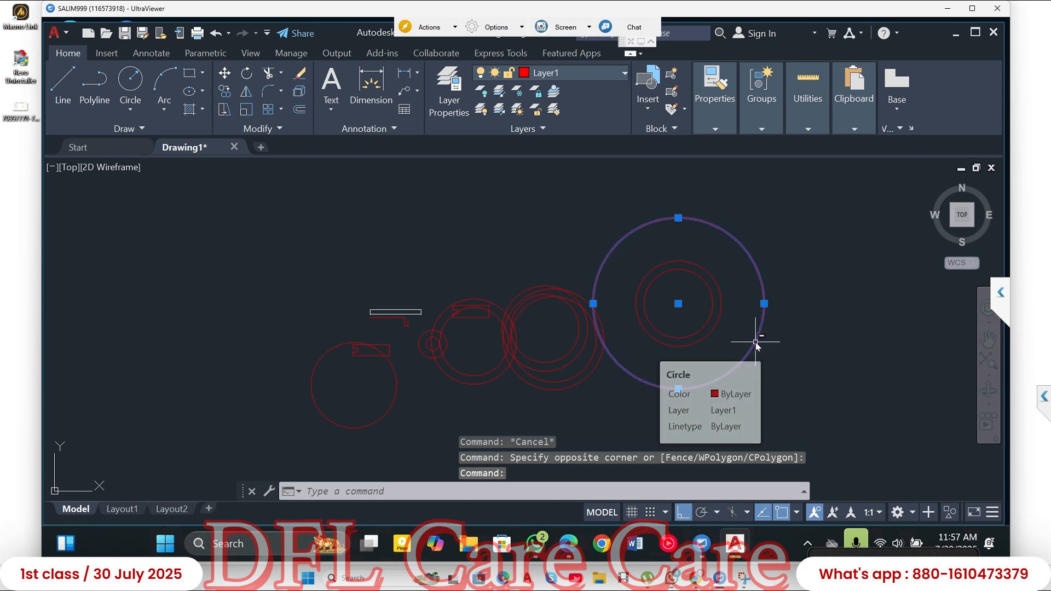
{"action": "key", "text": "Escape"}
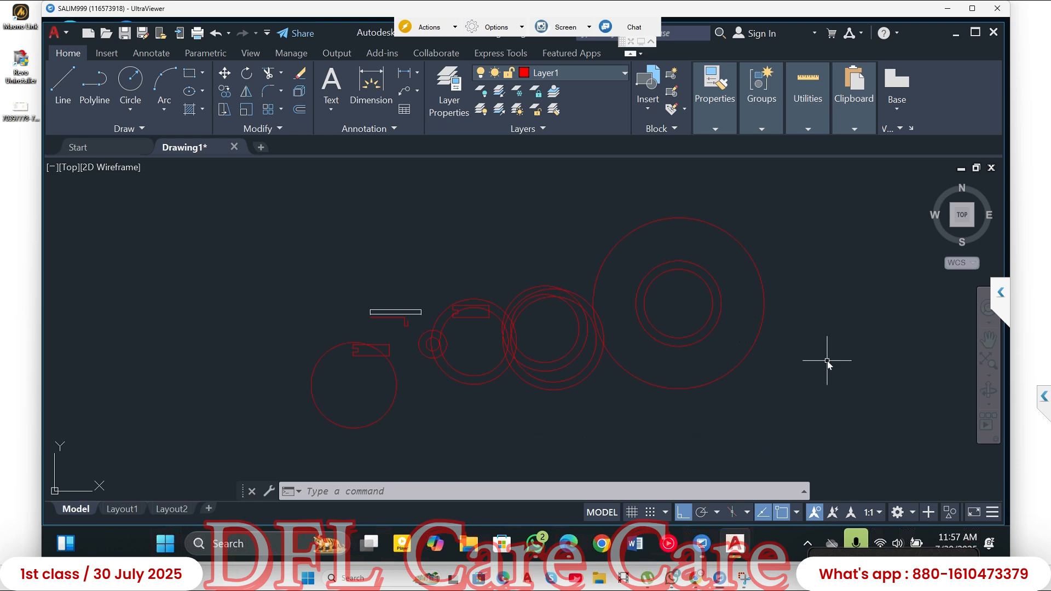
{"action": "left_click", "coordinate": [762, 323]}
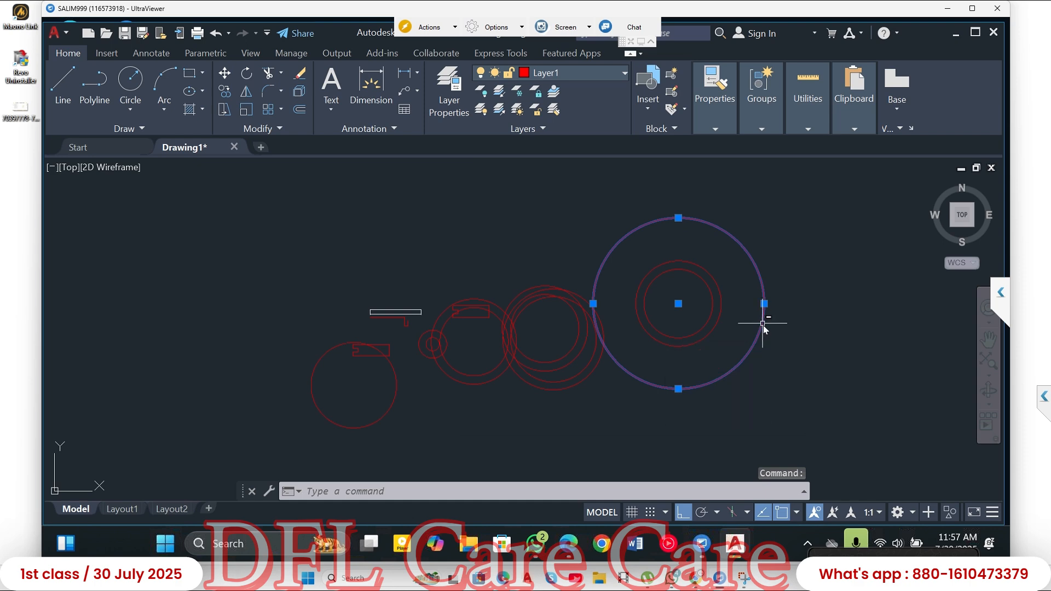
{"action": "left_click", "coordinate": [762, 327], "text": "shift"}
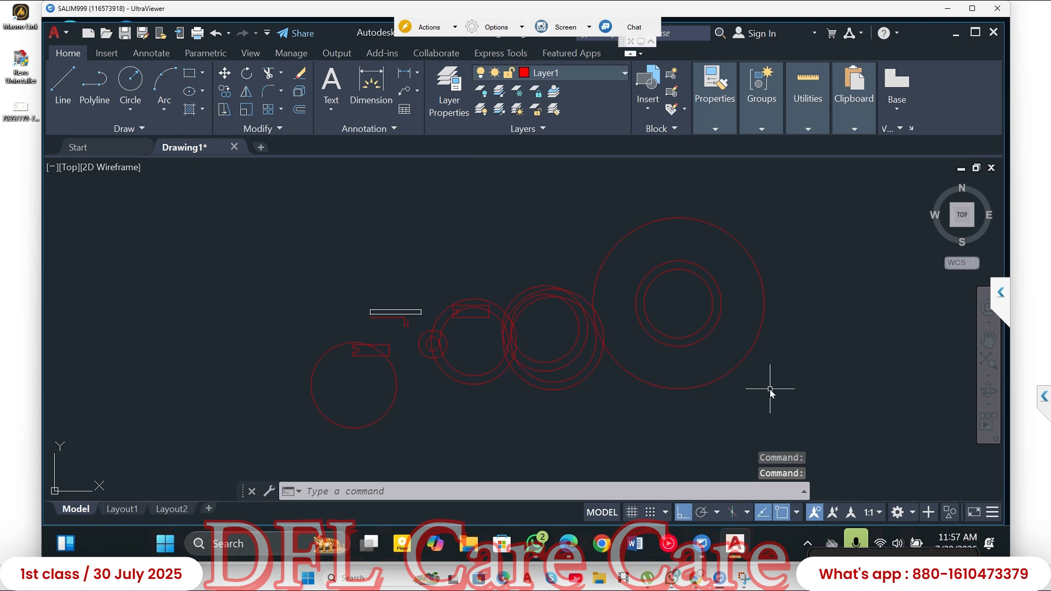
- Select the four overlapping circles with a crossing window, and remove the larger circle of the upper pair from the selection
{"action": "left_click", "coordinate": [611, 412]}
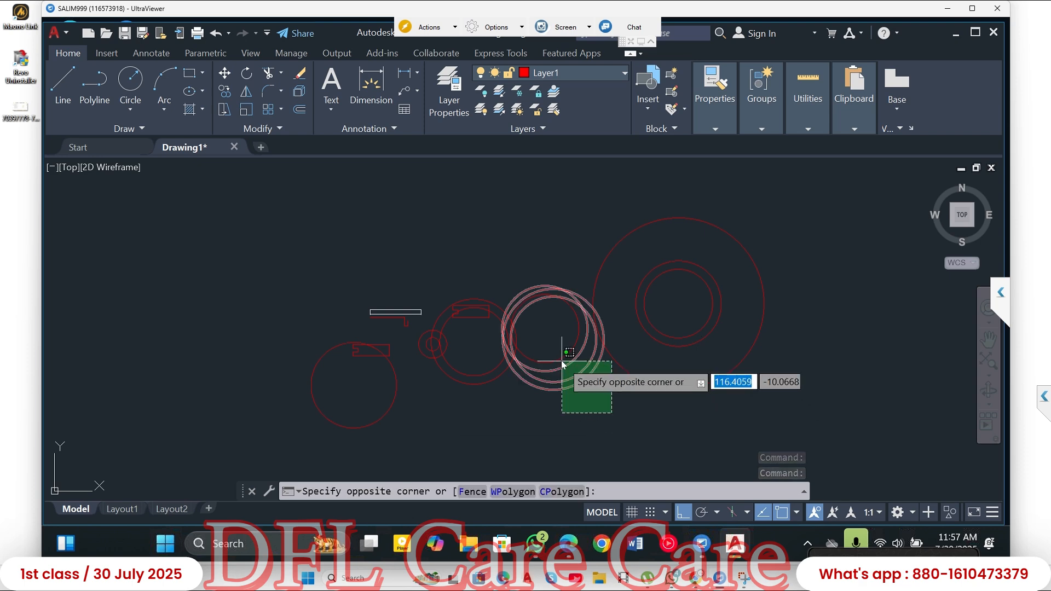
{"action": "left_click", "coordinate": [559, 359]}
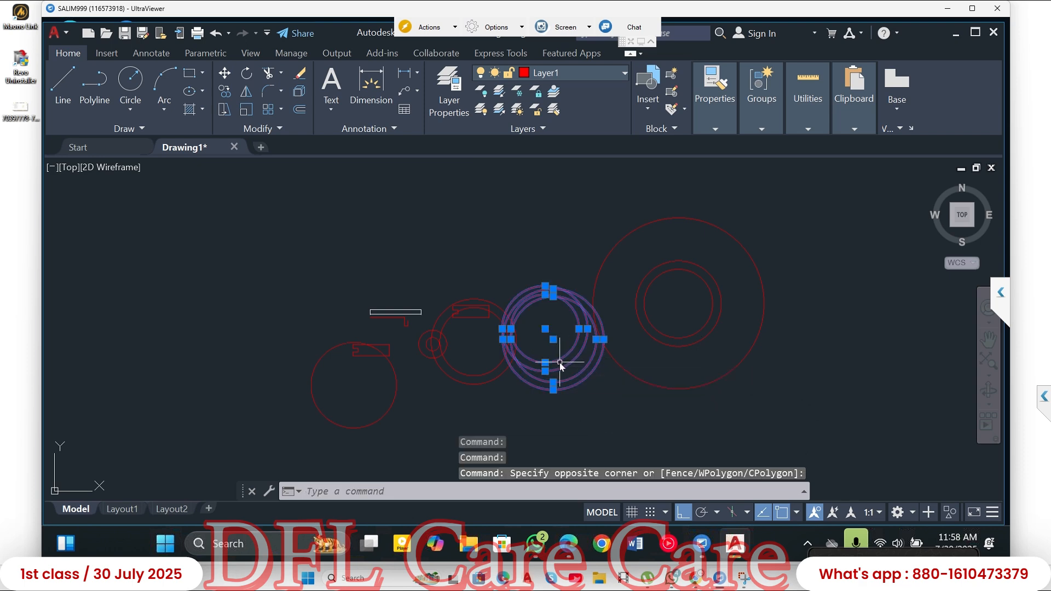
{"action": "scroll", "coordinate": [559, 359], "scroll_direction": "up", "scroll_amount": 5}
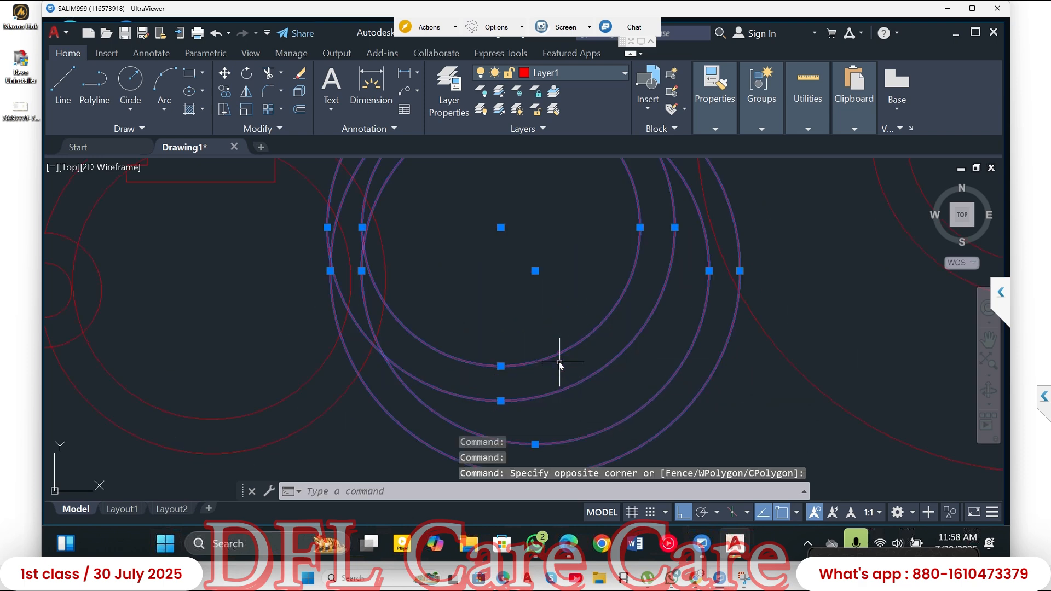
{"action": "left_click", "coordinate": [586, 377], "text": "shift"}
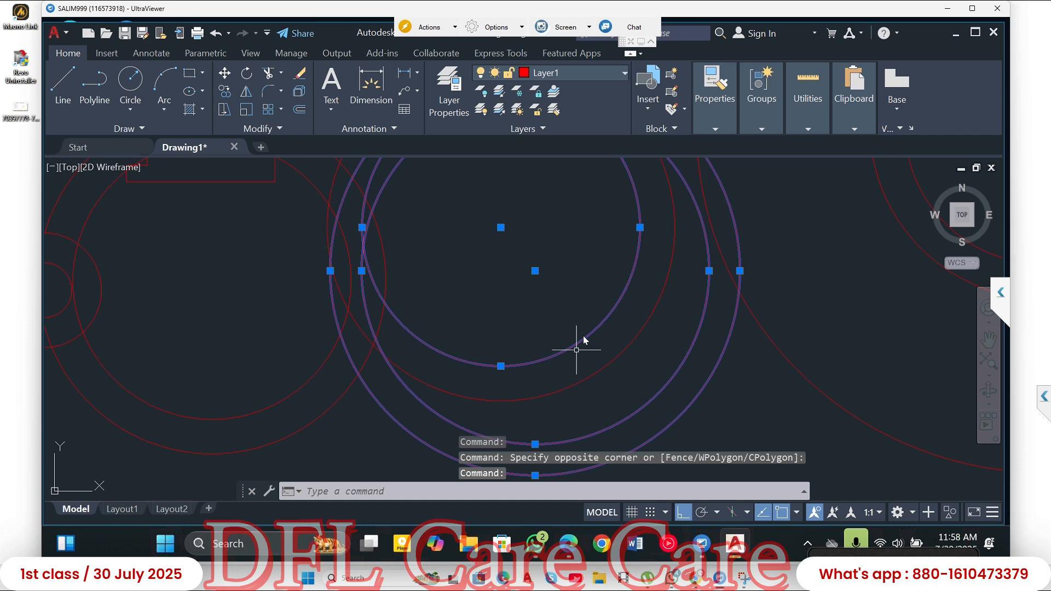
- Add the 50-radius circle to the selection with a crossing window, and clear the whole selection
{"action": "scroll", "coordinate": [591, 329], "scroll_direction": "down", "scroll_amount": 2}
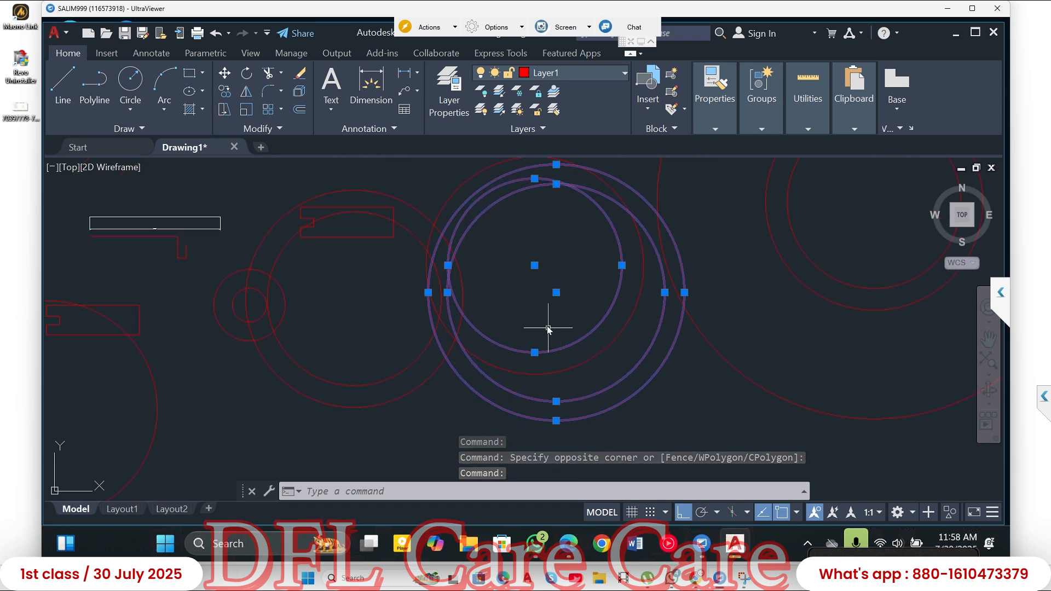
{"action": "scroll", "coordinate": [504, 320], "scroll_direction": "down", "scroll_amount": 2}
{"action": "scroll", "coordinate": [605, 328], "scroll_direction": "down", "scroll_amount": 3}
{"action": "middle_click_drag", "start_coordinate": [638, 326], "coordinate": [524, 315]}
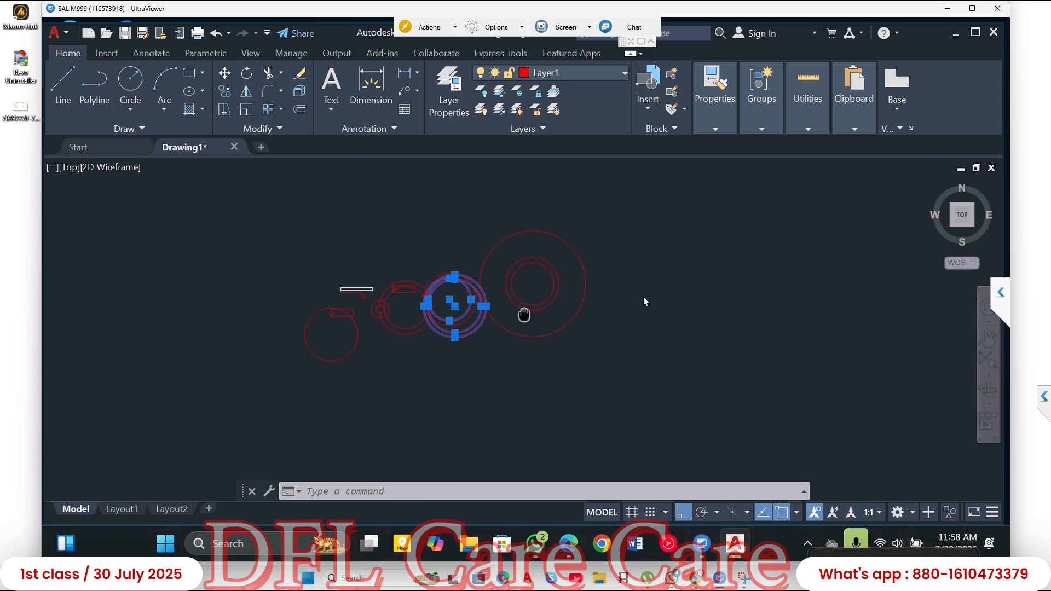
{"action": "left_click", "coordinate": [775, 226]}
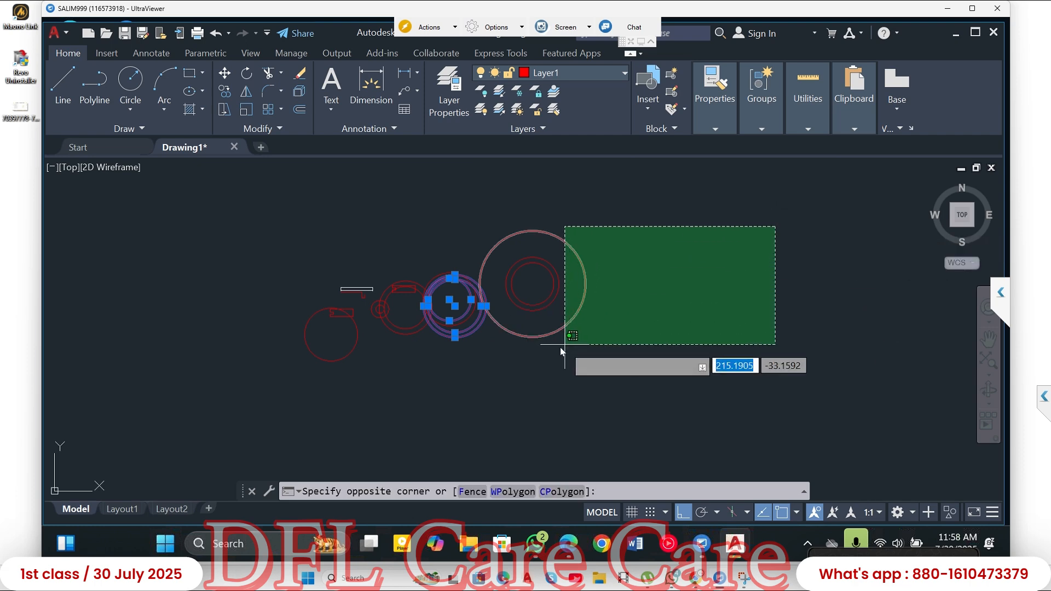
{"action": "left_click", "coordinate": [574, 344]}
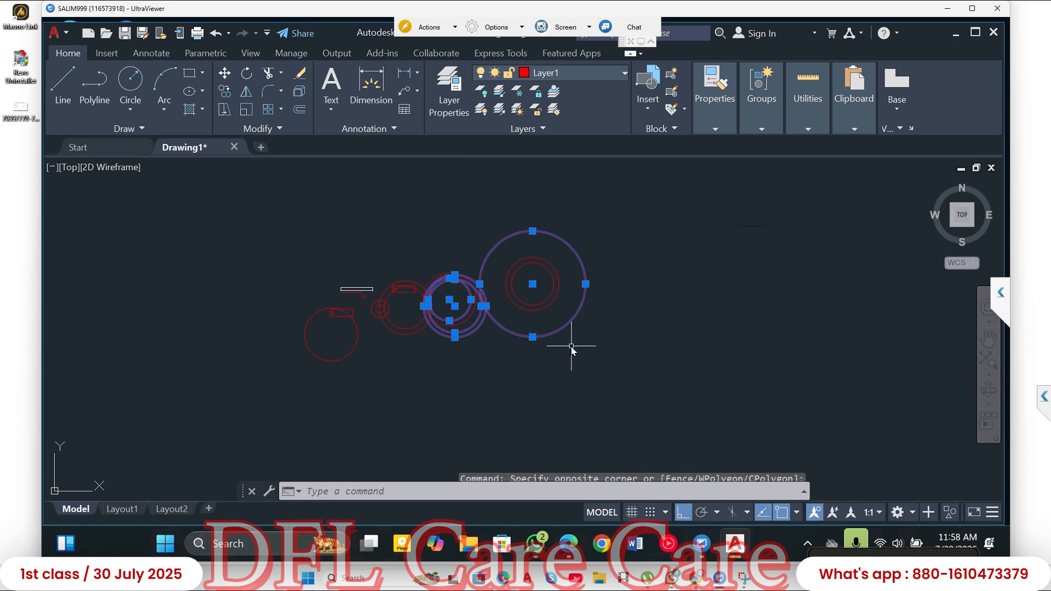
{"action": "key", "text": "Escape"}
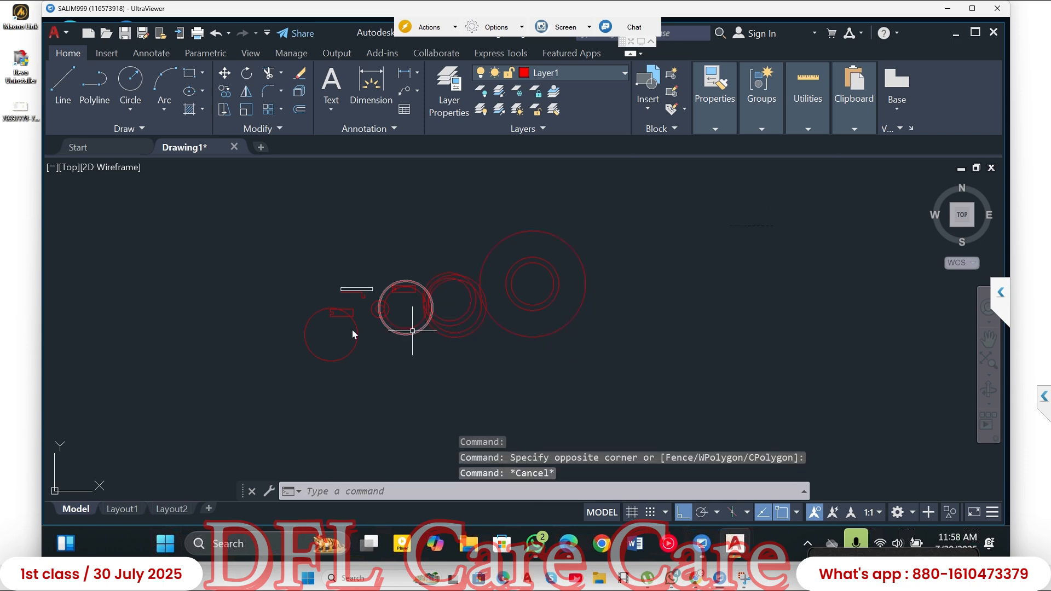
- Select the isolated circle and its notched block by fully enclosing them in a window selection, and clear the selection
{"action": "left_click", "coordinate": [245, 274]}
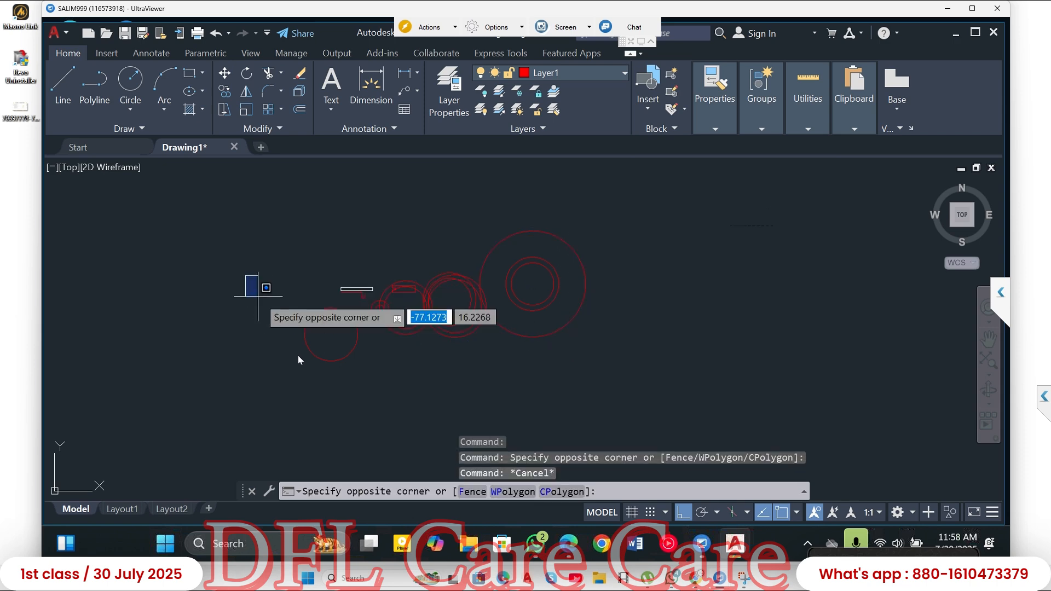
{"action": "left_click", "coordinate": [325, 390]}
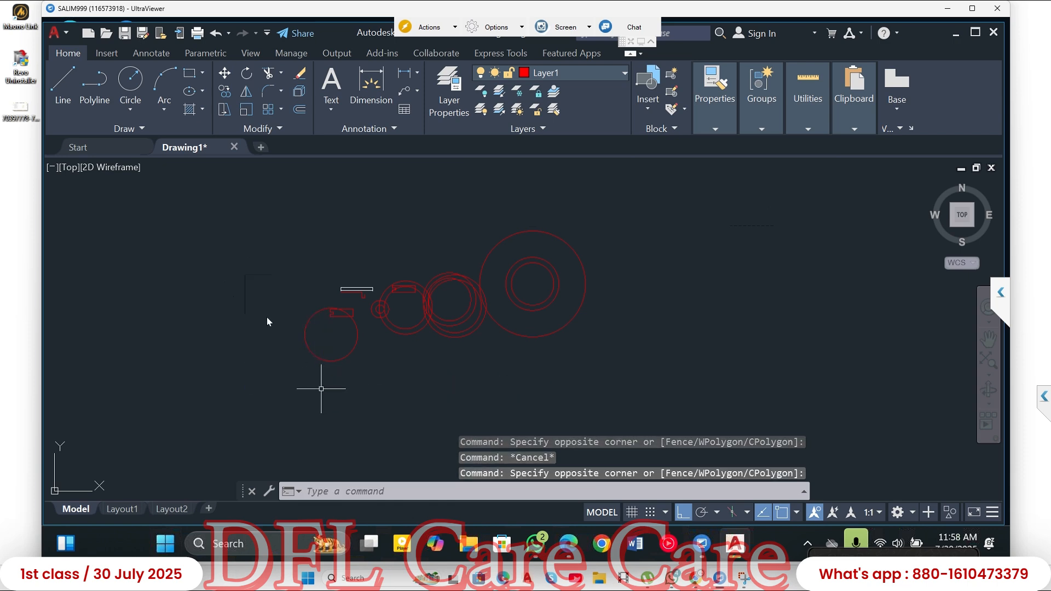
{"action": "left_click", "coordinate": [211, 224]}
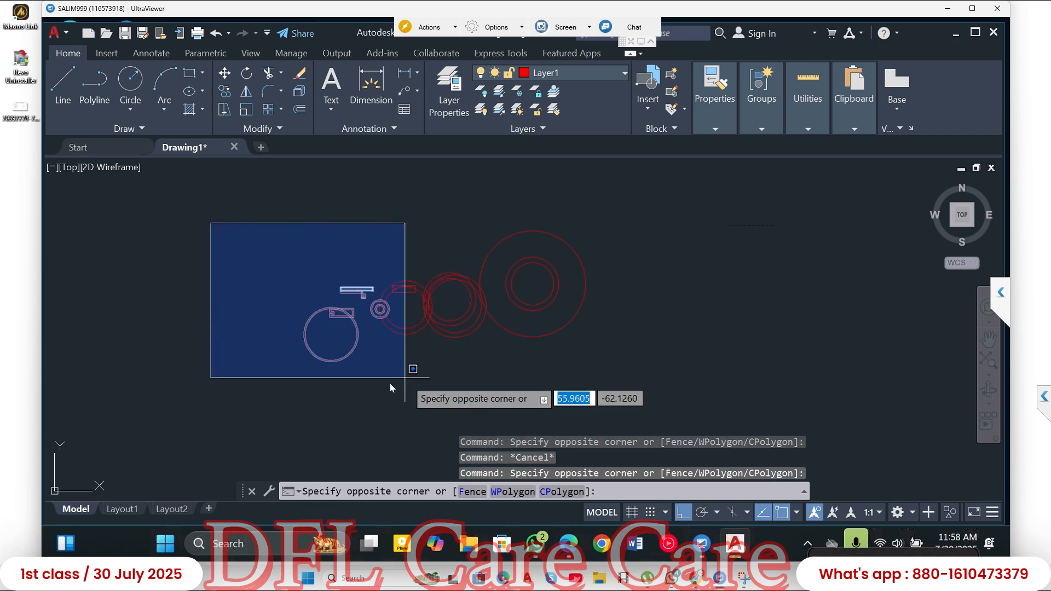
{"action": "left_click", "coordinate": [359, 377]}
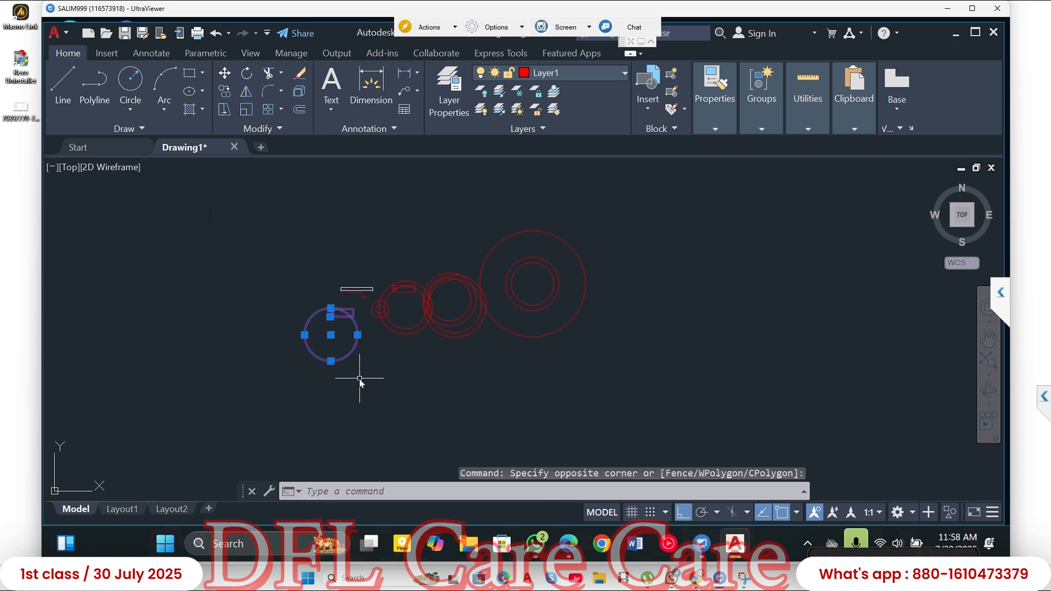
{"action": "key", "text": "Escape"}
{"action": "key", "text": "Escape"}
- Select the upper concentric pair within the overlapping circles using an enclosing window, and clear the selection
{"action": "scroll", "coordinate": [461, 336], "scroll_direction": "up", "scroll_amount": 4}
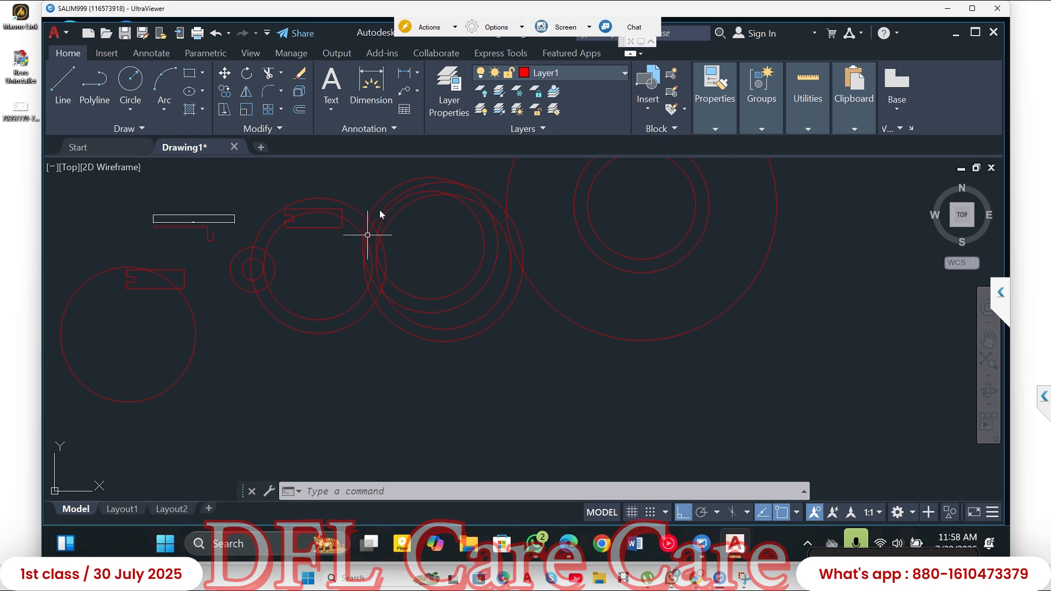
{"action": "left_click", "coordinate": [354, 163]}
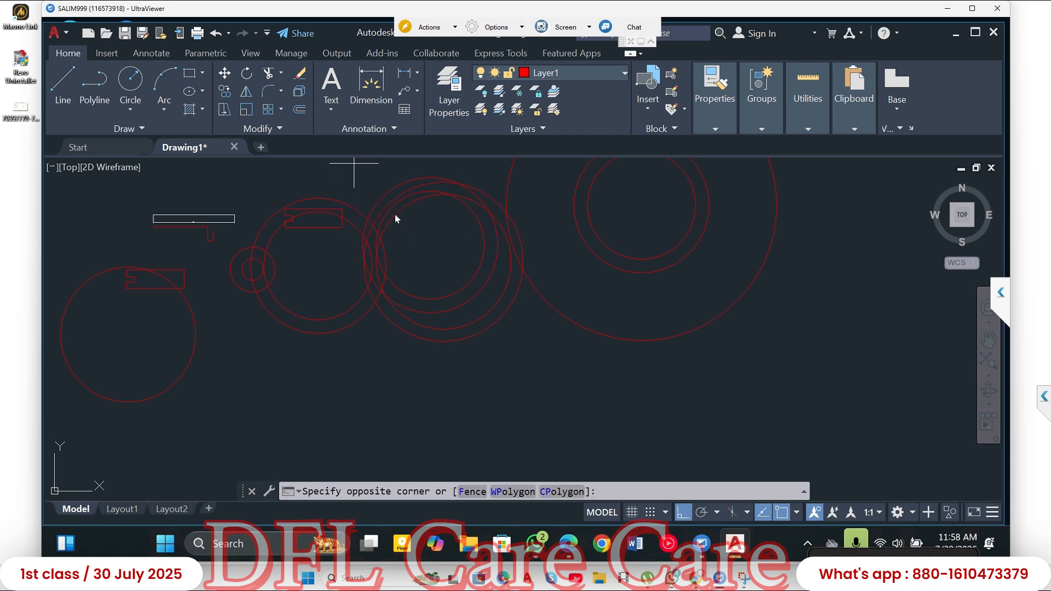
{"action": "left_click", "coordinate": [507, 358]}
{"action": "scroll", "coordinate": [475, 368], "scroll_direction": "down", "scroll_amount": 2}
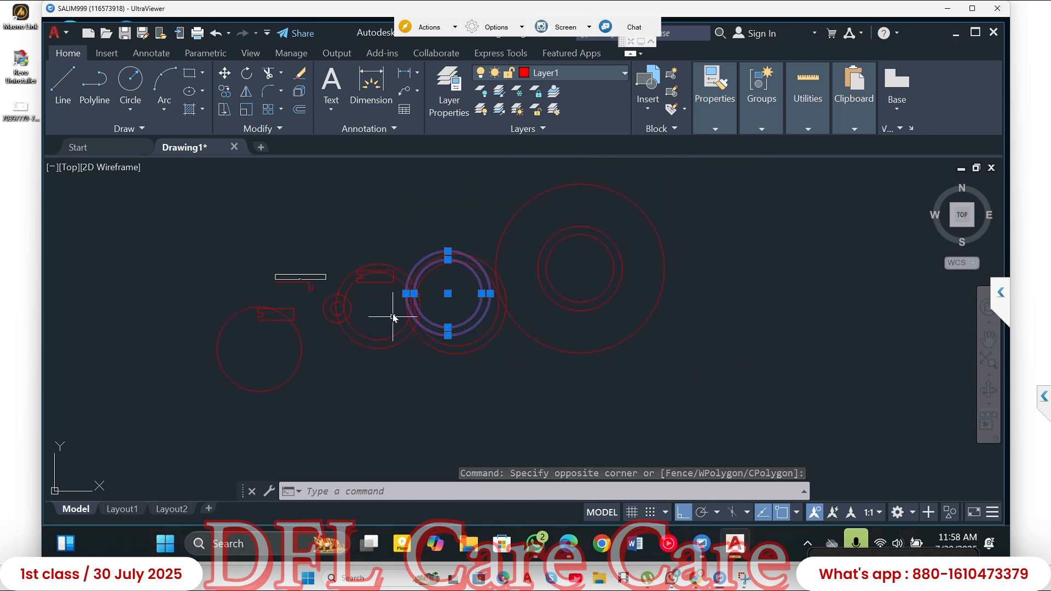
{"action": "left_click", "coordinate": [364, 201]}
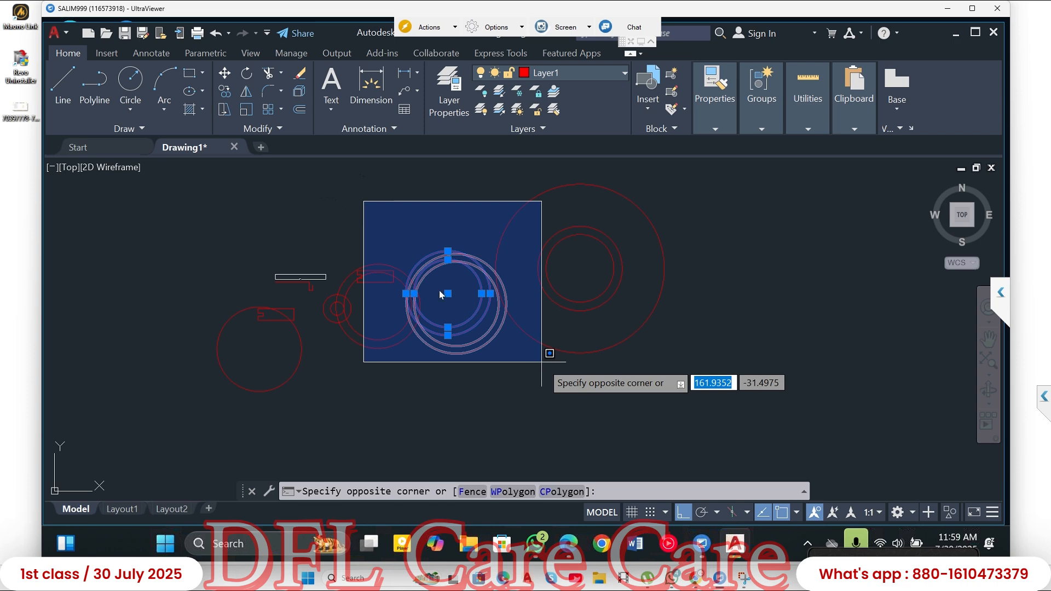
{"action": "key", "text": "Escape"}
{"action": "key", "text": "Escape"}
- Select every object in the drawing with a window lasso, and clear the selection
{"action": "mouse_move", "coordinate": [358, 198]}
{"action": "left_mouse_down"}
{"action": "mouse_move", "coordinate": [434, 195]}
{"action": "mouse_move", "coordinate": [547, 164]}
{"action": "mouse_move", "coordinate": [678, 187]}
{"action": "mouse_move", "coordinate": [703, 298]}
{"action": "mouse_move", "coordinate": [658, 351]}
{"action": "mouse_move", "coordinate": [375, 418]}
{"action": "mouse_move", "coordinate": [258, 417]}
{"action": "mouse_move", "coordinate": [174, 352]}
{"action": "mouse_move", "coordinate": [195, 272]}
{"action": "mouse_move", "coordinate": [257, 218]}
{"action": "mouse_move", "coordinate": [252, 227]}
{"action": "left_mouse_up"}
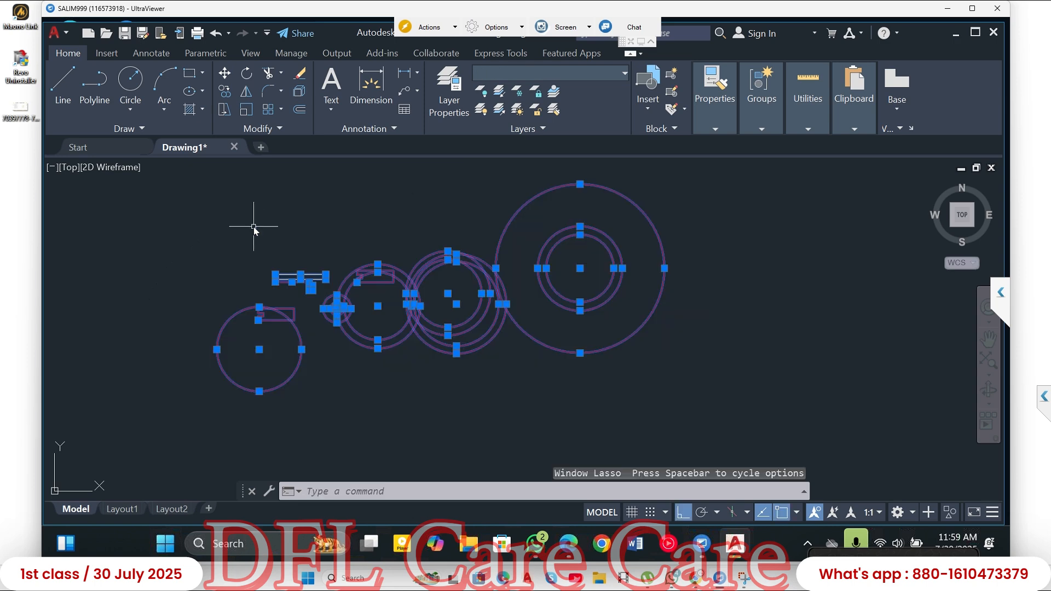
{"action": "key", "text": "Escape"}
{"action": "key", "text": "Escape"}
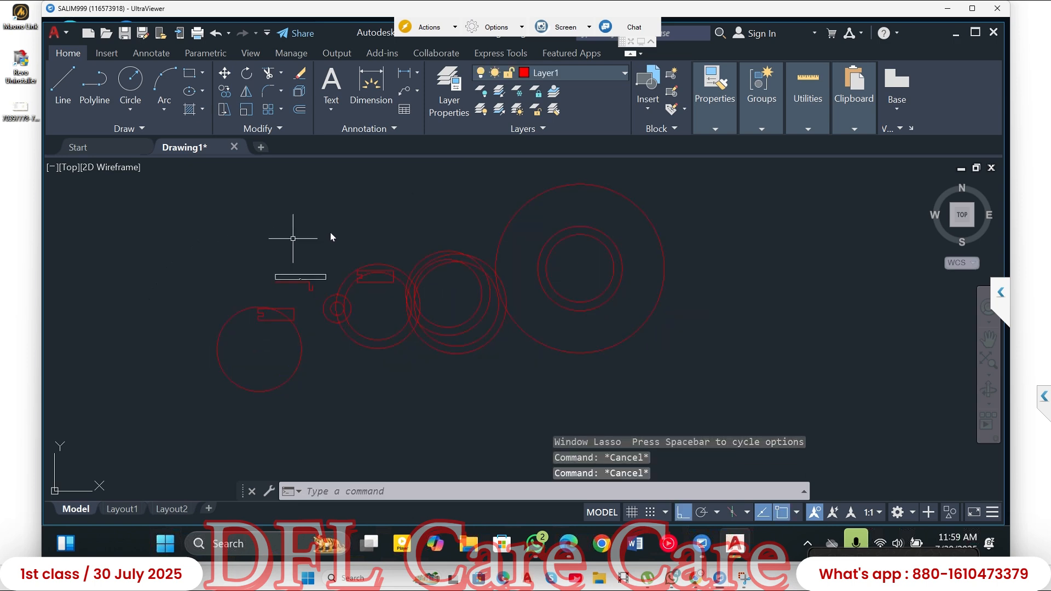
- Select the three concentric circles of radii 20, 25 and 50 with a window lasso, and clear the selection
{"action": "middle_click_drag", "start_coordinate": [389, 237], "coordinate": [388, 259]}
{"action": "mouse_move", "coordinate": [501, 195]}
{"action": "left_mouse_down"}
{"action": "mouse_move", "coordinate": [409, 190]}
{"action": "mouse_move", "coordinate": [362, 244]}
{"action": "mouse_move", "coordinate": [395, 189]}
{"action": "mouse_move", "coordinate": [382, 180]}
{"action": "mouse_move", "coordinate": [594, 188]}
{"action": "mouse_move", "coordinate": [684, 227]}
{"action": "mouse_move", "coordinate": [710, 330]}
{"action": "mouse_move", "coordinate": [694, 403]}
{"action": "mouse_move", "coordinate": [548, 405]}
{"action": "left_mouse_up"}
{"action": "left_click", "coordinate": [379, 179]}
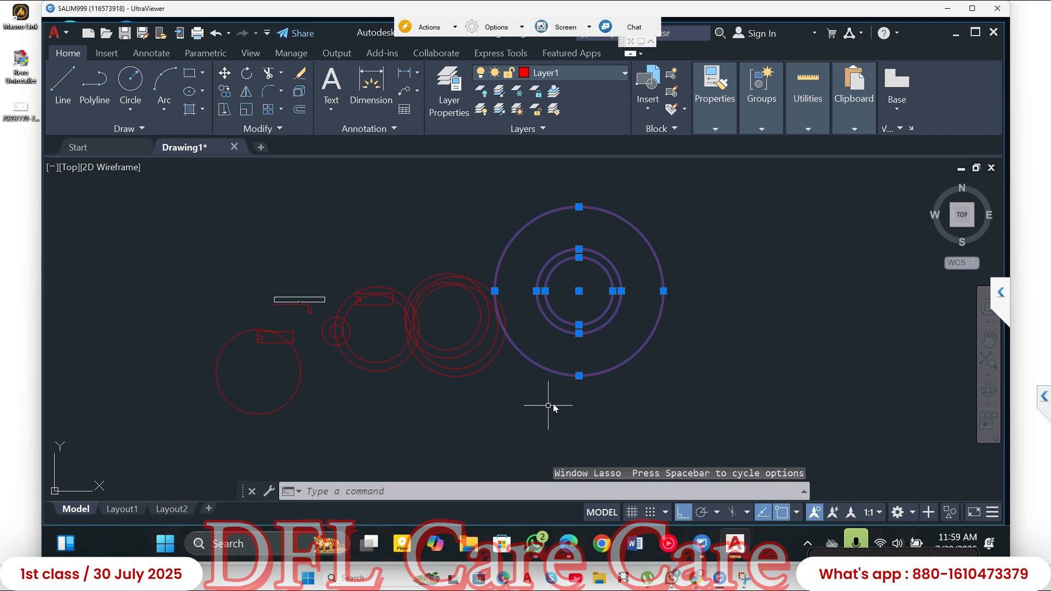
{"action": "key", "text": "Escape"}
{"action": "key", "text": "Escape"}
{"action": "key", "text": "Escape"}
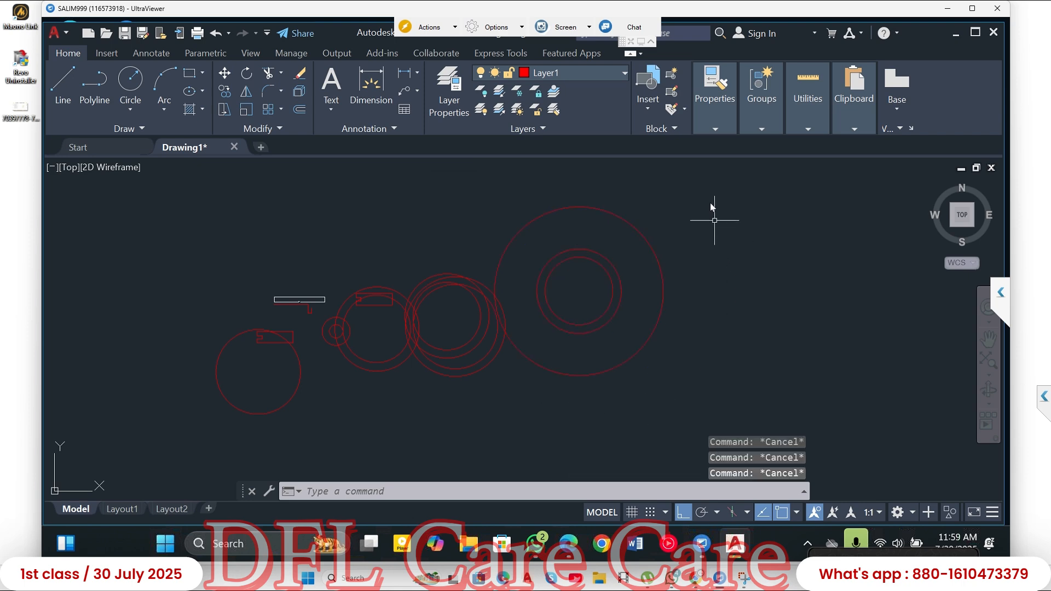
- Select the four overlapping circles and the 25- and 50-radius circles of the concentric set with a crossing lasso
{"action": "mouse_move", "coordinate": [721, 190]}
{"action": "left_mouse_down"}
{"action": "mouse_move", "coordinate": [529, 226]}
{"action": "mouse_move", "coordinate": [446, 299]}
{"action": "left_mouse_up"}
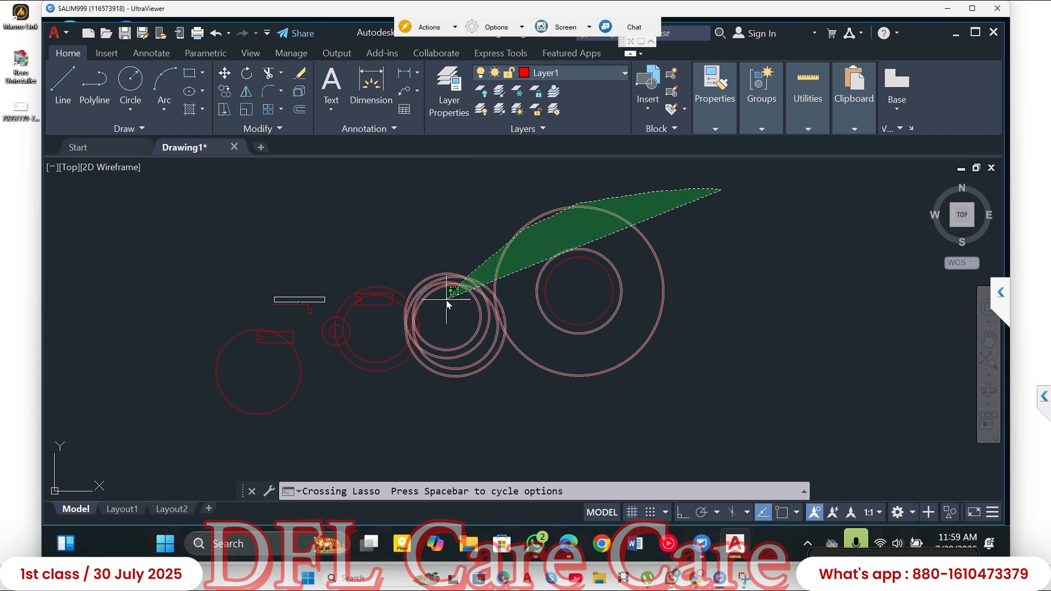
{"action": "left_click_drag", "start_coordinate": [447, 298], "coordinate": [506, 281]}
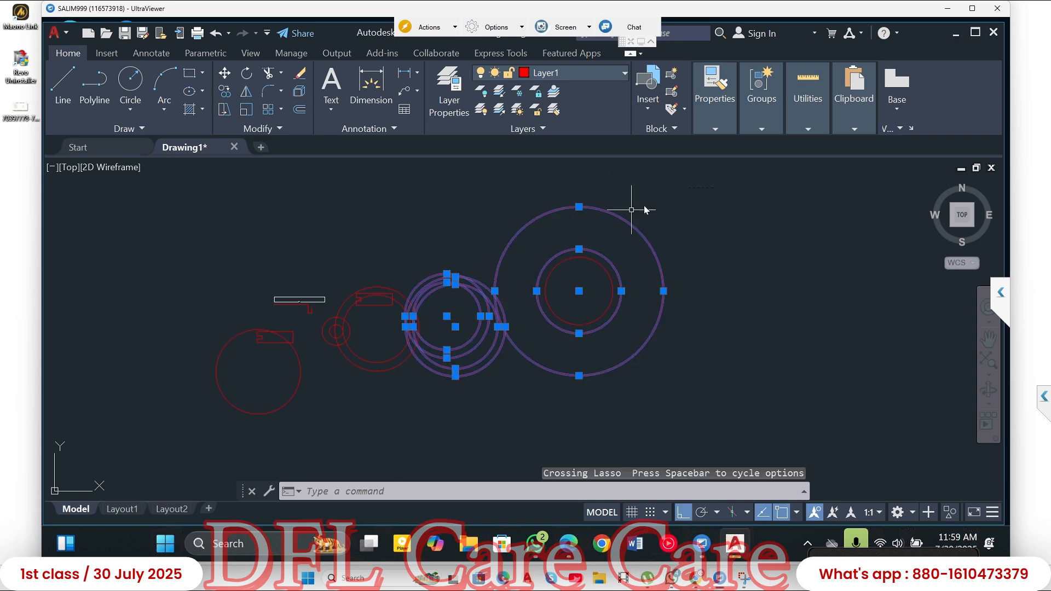
- Remove the 50-radius circle and the outer circle of each overlapping pair from the selection using crossing lassos
{"action": "left_click", "coordinate": [646, 176]}
{"action": "left_click_drag", "start_coordinate": [589, 202], "coordinate": [551, 224], "text": "shift"}
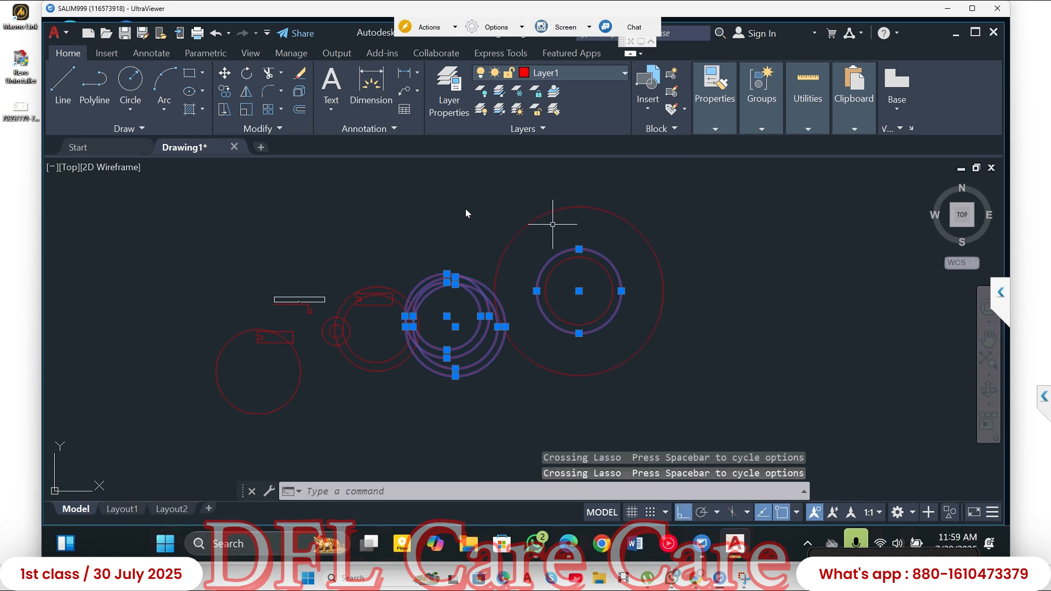
{"action": "left_click_drag", "start_coordinate": [432, 201], "coordinate": [423, 290]}
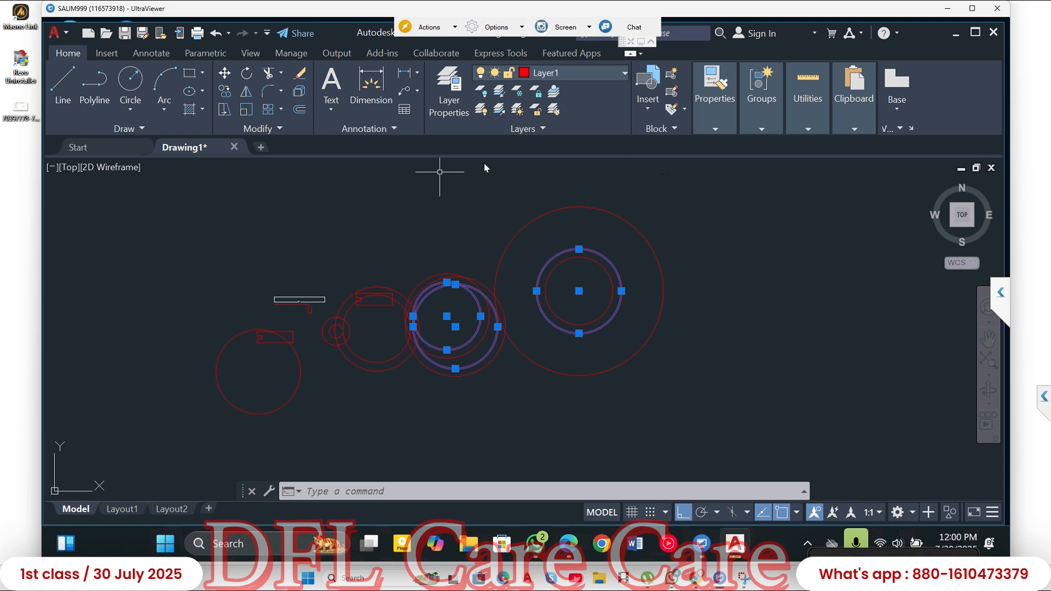
{"action": "scroll", "coordinate": [457, 287], "scroll_direction": "up", "scroll_amount": 5}
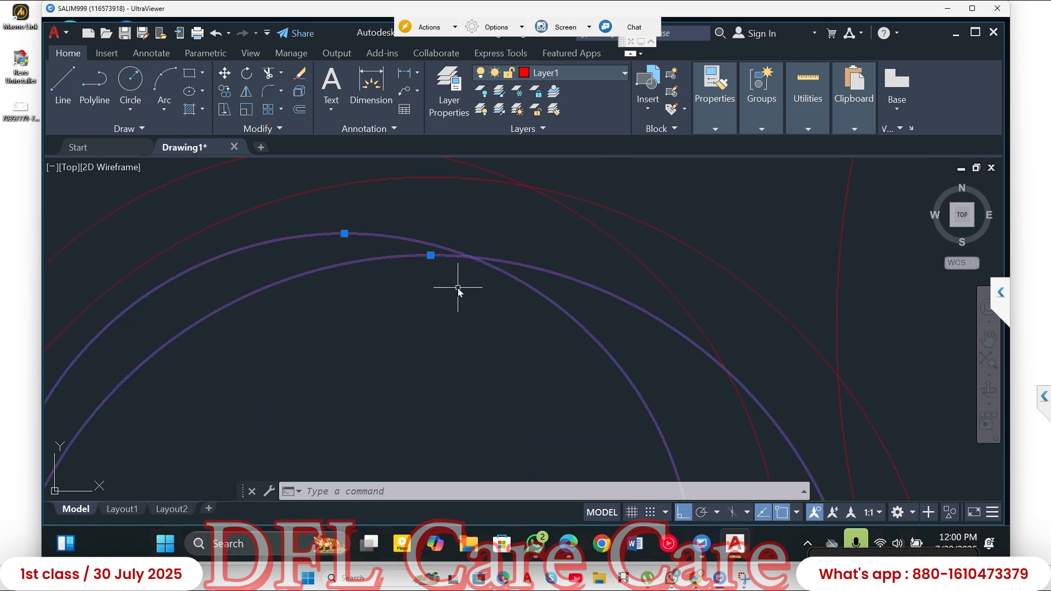
{"action": "scroll", "coordinate": [458, 290], "scroll_direction": "up", "scroll_amount": 5}
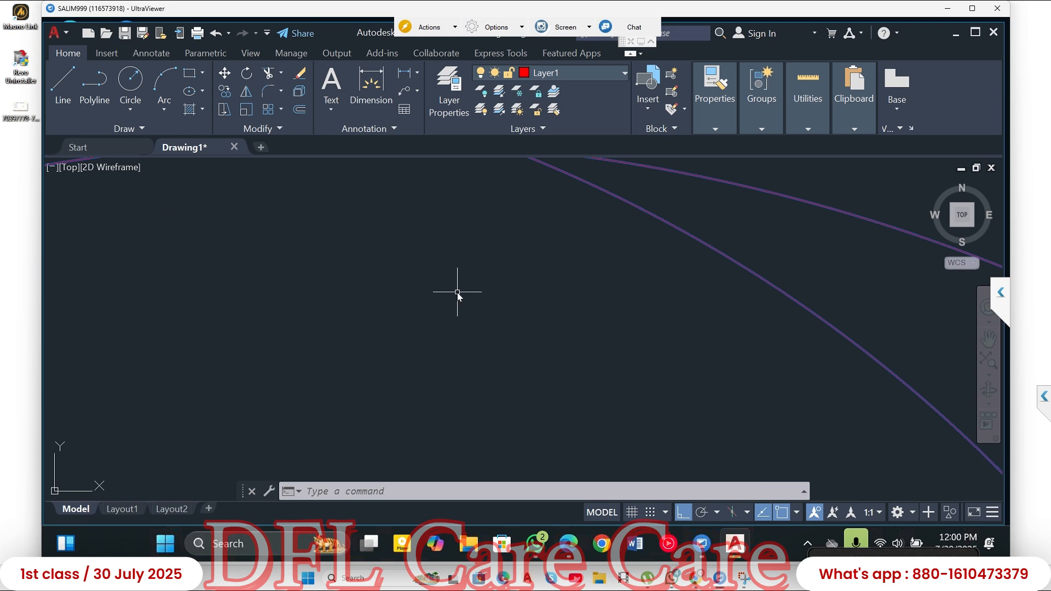
{"action": "scroll", "coordinate": [458, 292], "scroll_direction": "down", "scroll_amount": 10}
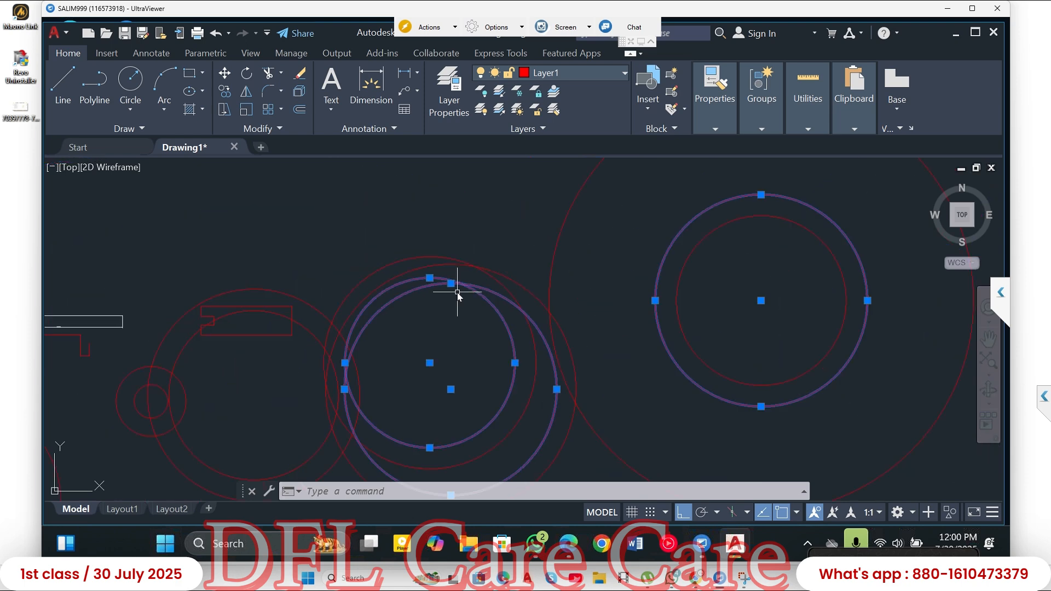
- Examine the selected circles and the surrounding drawing at several zoom levels, both close up and from far away
{"action": "scroll", "coordinate": [457, 296], "scroll_direction": "down", "scroll_amount": 6}
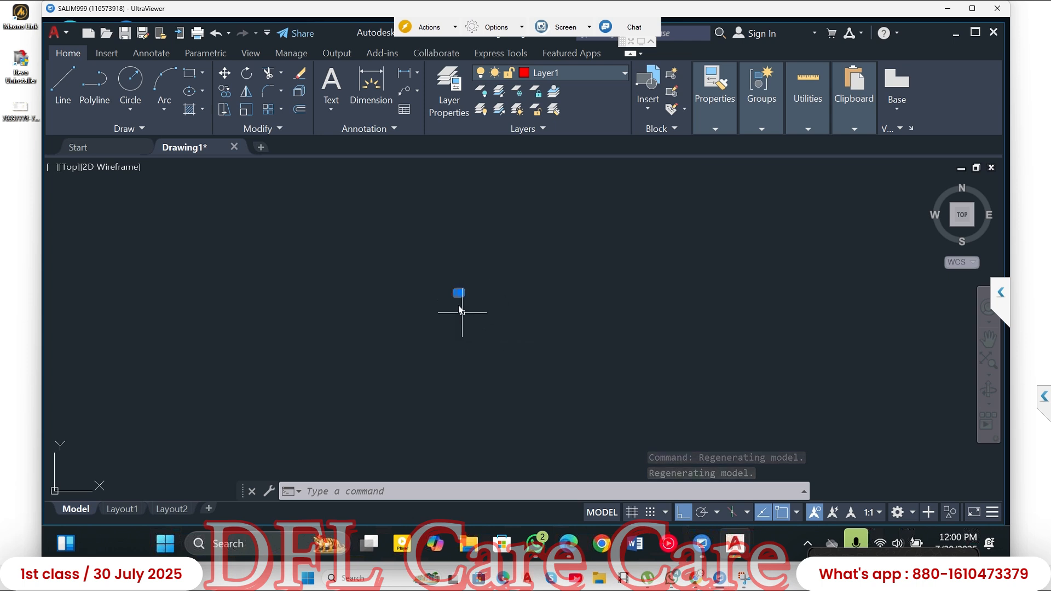
{"action": "scroll", "coordinate": [459, 296], "scroll_direction": "up", "scroll_amount": 2}
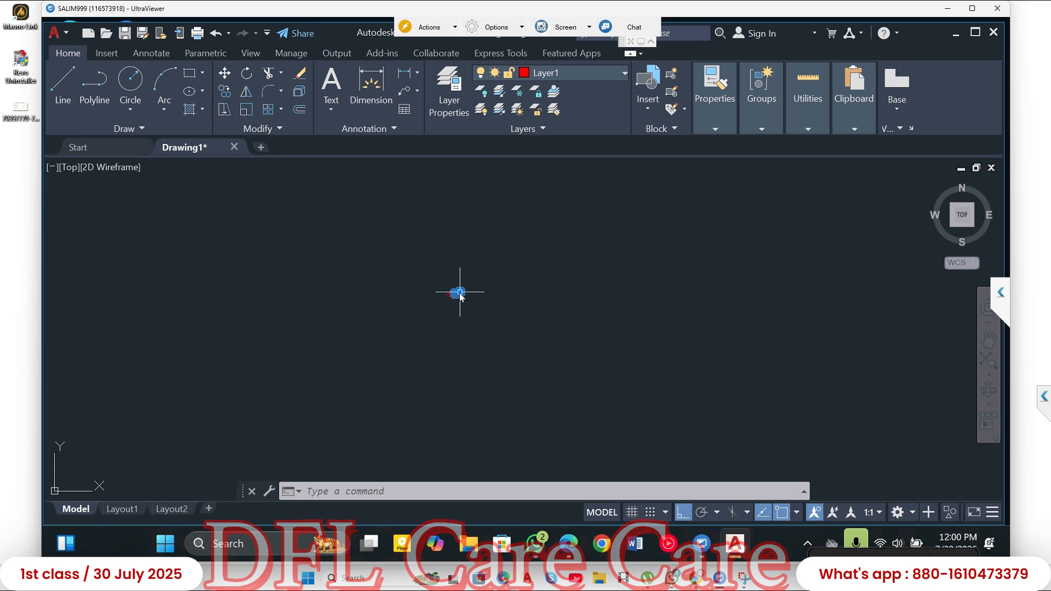
{"action": "scroll", "coordinate": [458, 295], "scroll_direction": "up", "scroll_amount": 4}
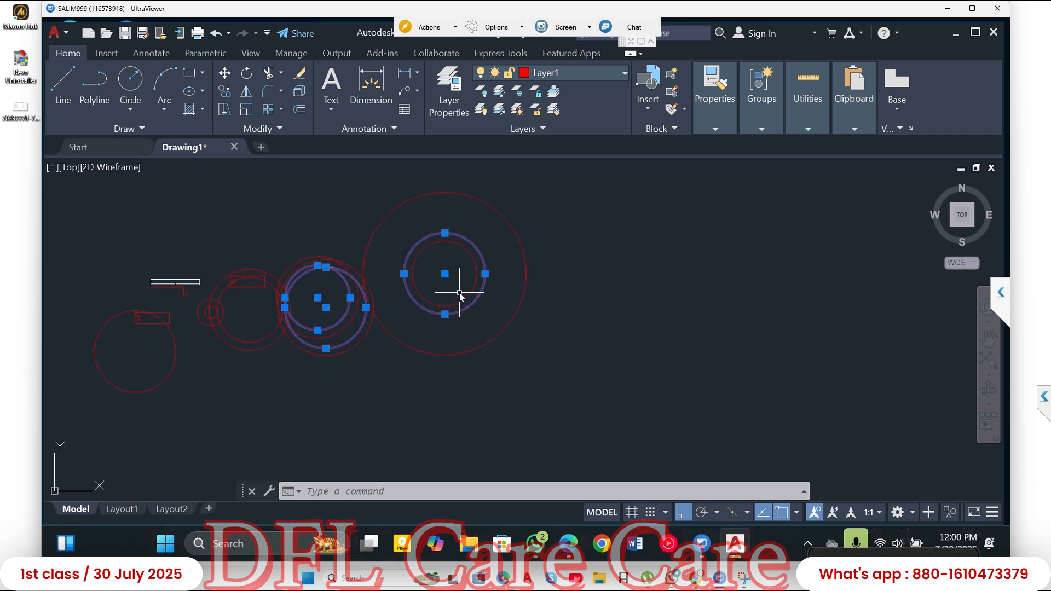
{"action": "scroll", "coordinate": [458, 296], "scroll_direction": "down", "scroll_amount": 6}
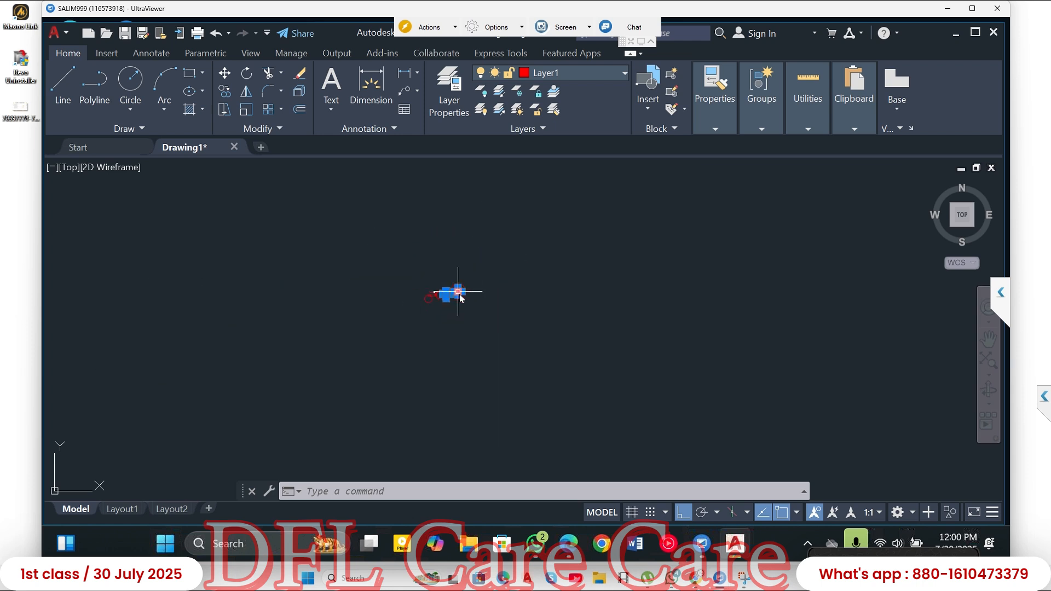
{"action": "scroll", "coordinate": [448, 298], "scroll_direction": "up", "scroll_amount": 1}
{"action": "scroll", "coordinate": [444, 298], "scroll_direction": "up", "scroll_amount": 4}
{"action": "scroll", "coordinate": [427, 296], "scroll_direction": "down", "scroll_amount": 2}
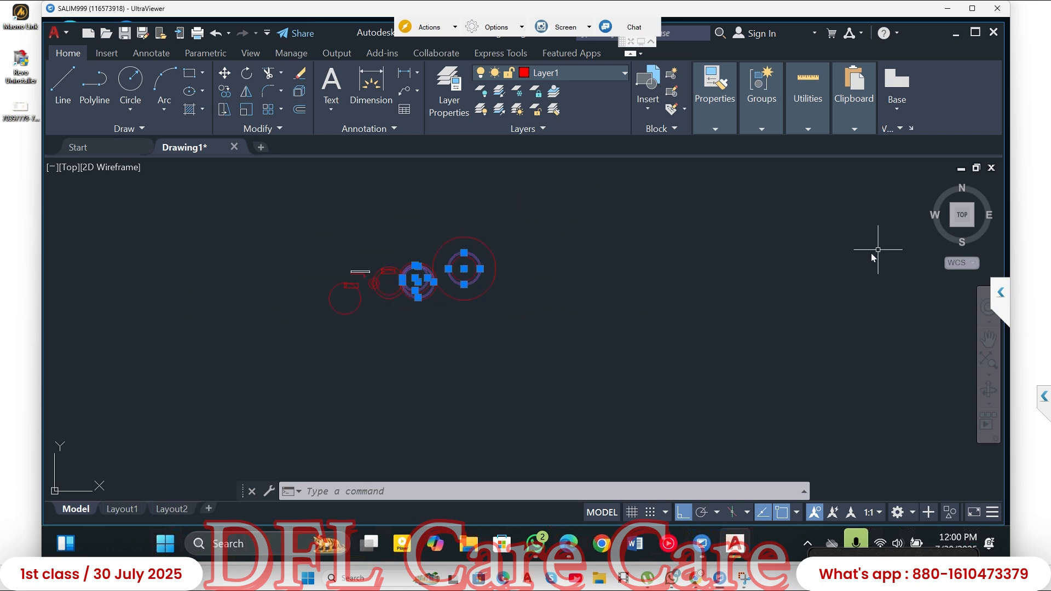
{"action": "scroll", "coordinate": [869, 246], "scroll_direction": "down", "scroll_amount": 2}
{"action": "scroll", "coordinate": [869, 245], "scroll_direction": "up", "scroll_amount": 4}
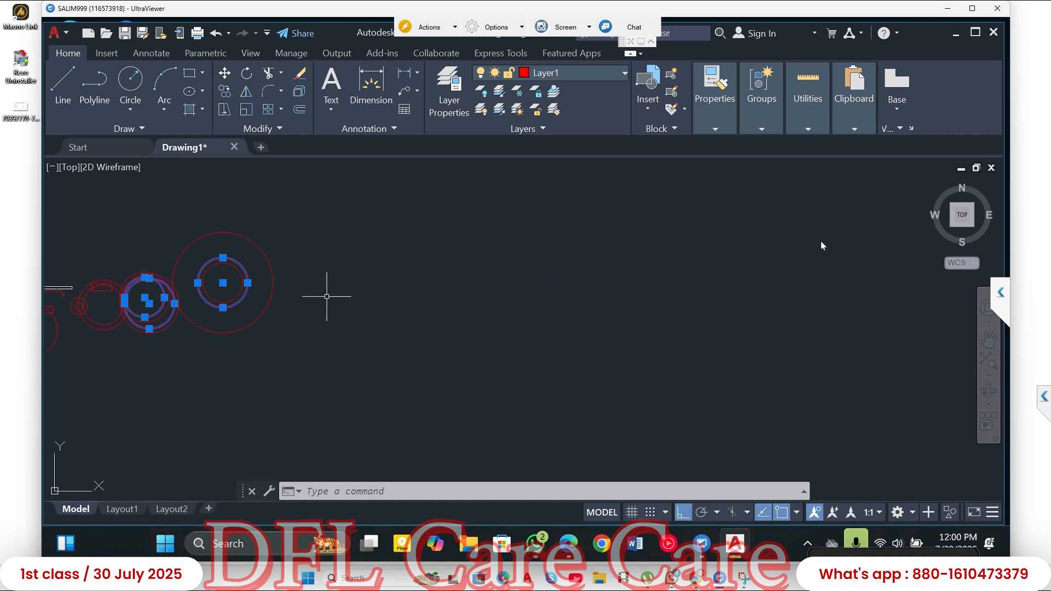
{"action": "scroll", "coordinate": [818, 251], "scroll_direction": "up", "scroll_amount": 3}
{"action": "scroll", "coordinate": [817, 250], "scroll_direction": "down", "scroll_amount": 4}
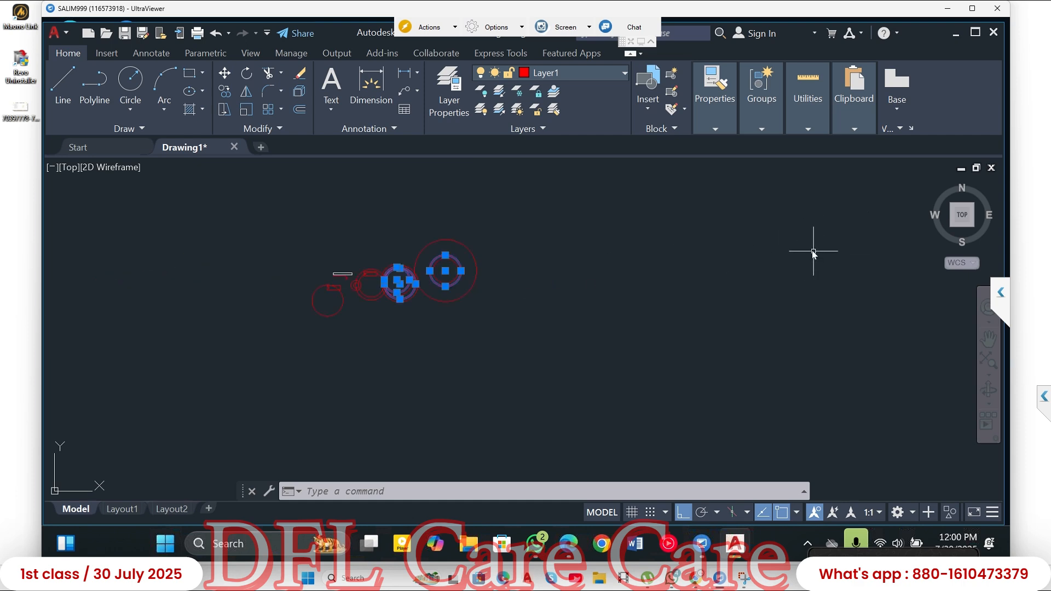
{"action": "scroll", "coordinate": [774, 248], "scroll_direction": "up", "scroll_amount": 5}
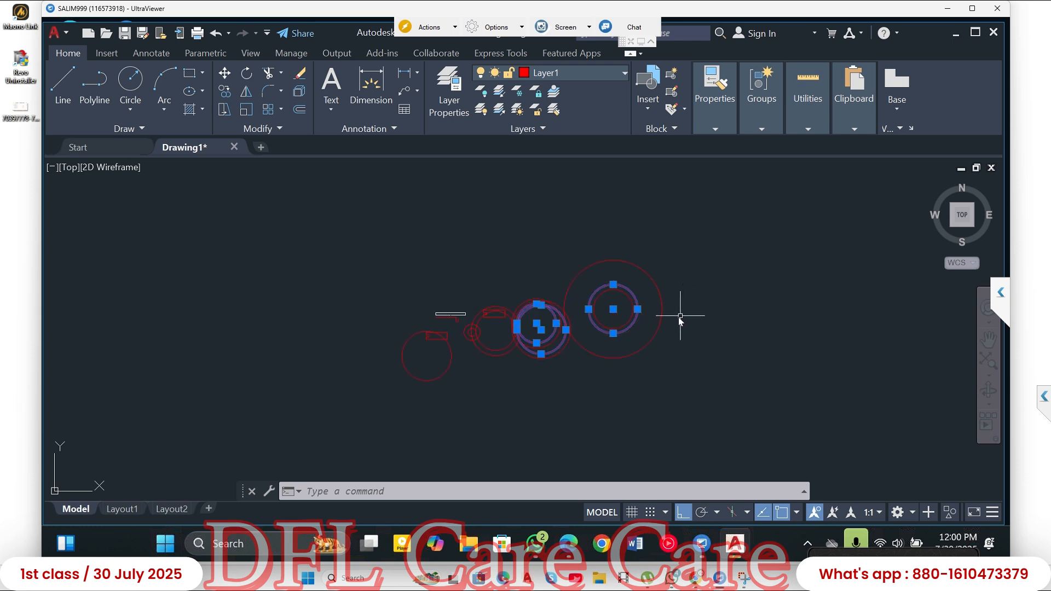
- Clear the current selection of circles
{"action": "key", "text": "Escape"}
{"action": "key", "text": "Escape"}
{"action": "key", "text": "Escape"}
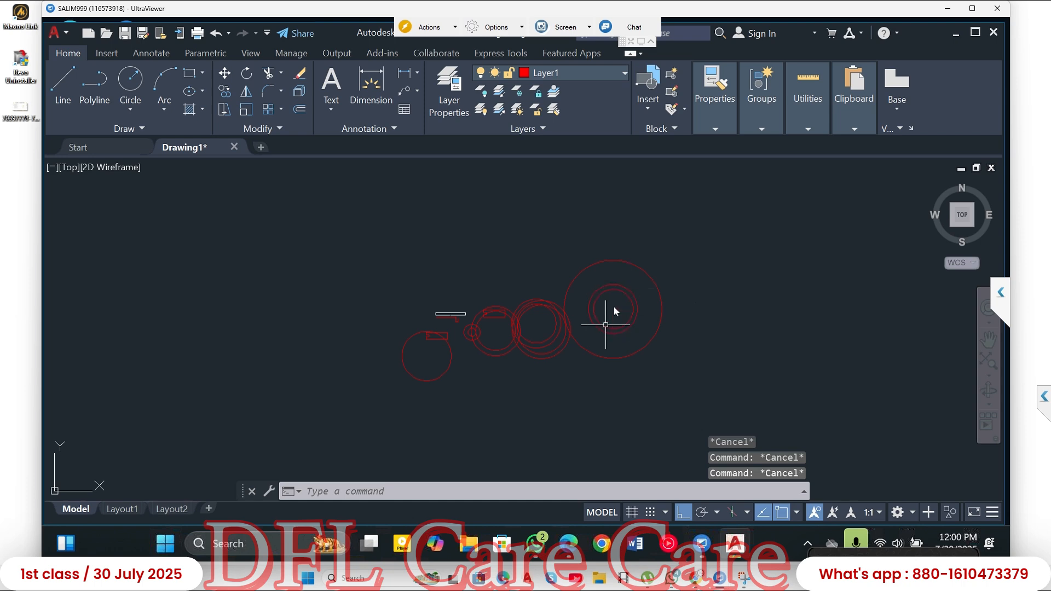
- Inspect the concentric and overlapping circles at different magnifications, and fit the whole drawing in view with Zoom Extents
{"action": "scroll", "coordinate": [614, 309], "scroll_direction": "up", "scroll_amount": 5}
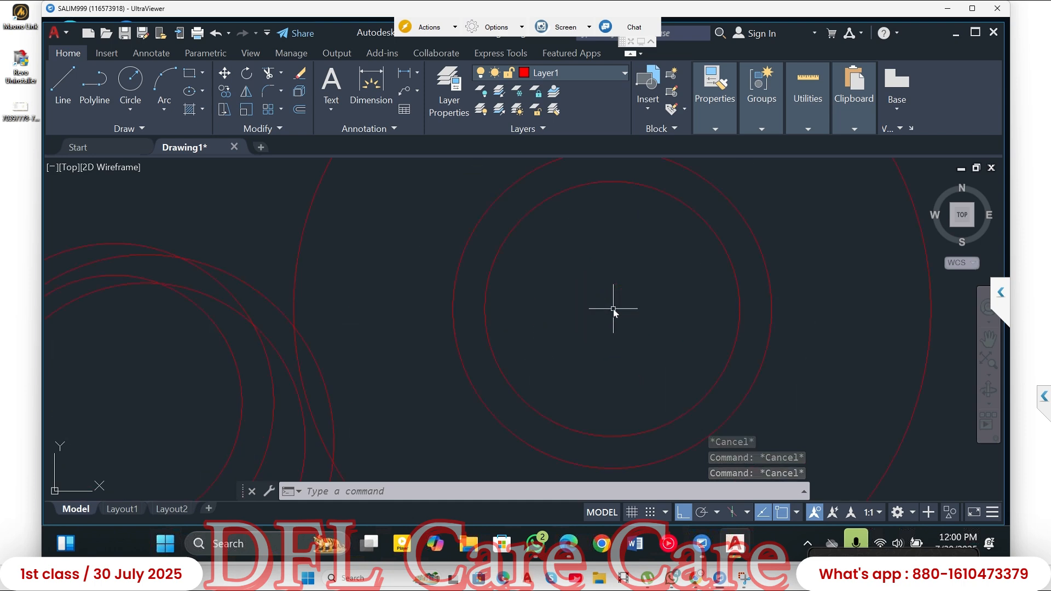
{"action": "scroll", "coordinate": [614, 308], "scroll_direction": "down", "scroll_amount": 5}
{"action": "scroll", "coordinate": [612, 306], "scroll_direction": "down", "scroll_amount": 4}
{"action": "middle_click_drag", "start_coordinate": [694, 312], "coordinate": [564, 318]}
{"action": "scroll", "coordinate": [509, 323], "scroll_direction": "down", "scroll_amount": 6}
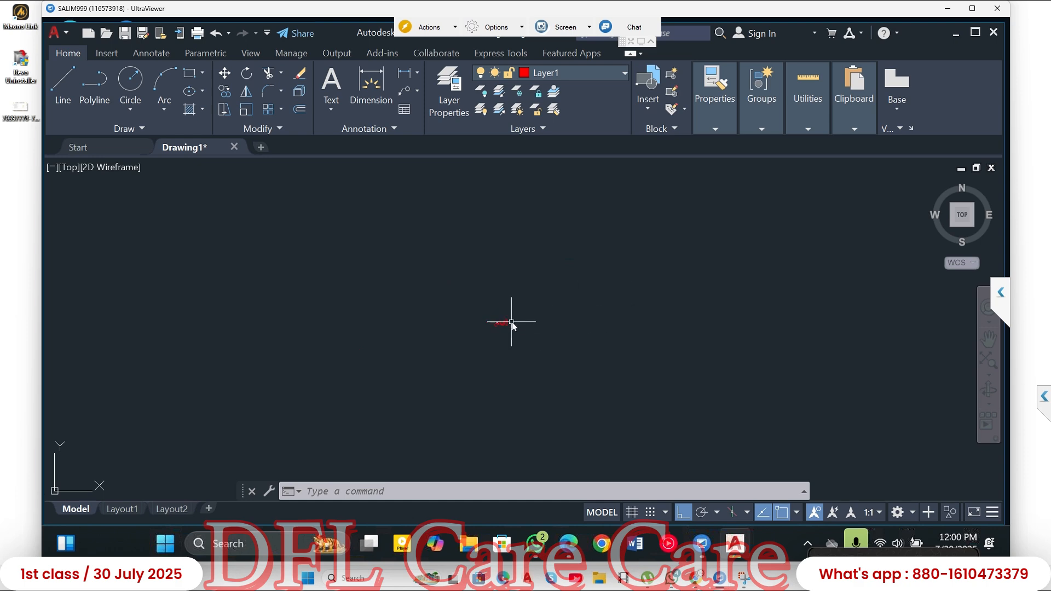
{"action": "scroll", "coordinate": [562, 339], "scroll_direction": "down", "scroll_amount": 3}
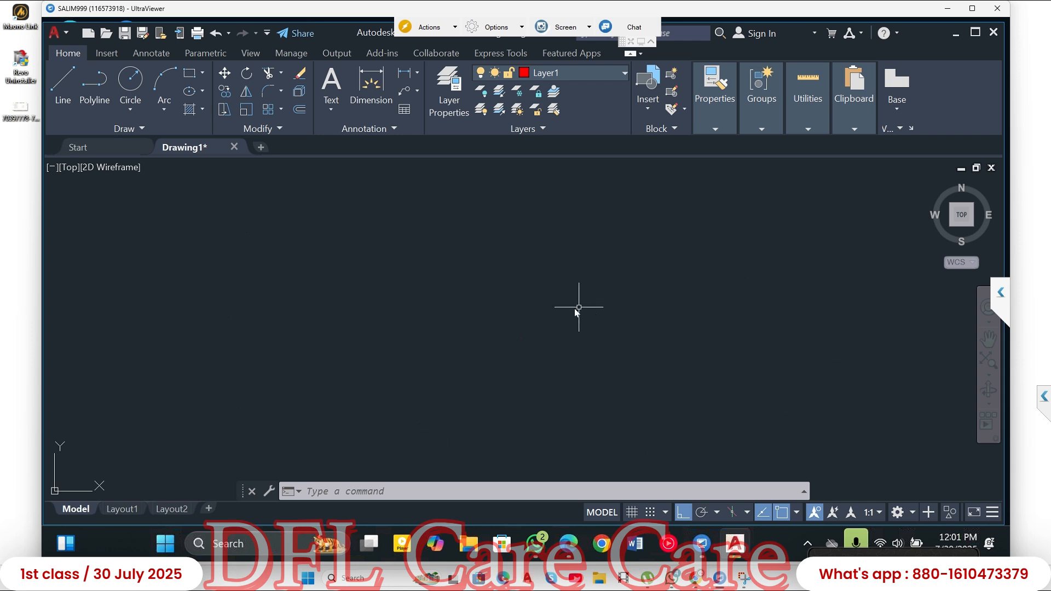
{"action": "middle_click", "coordinate": [554, 327]}
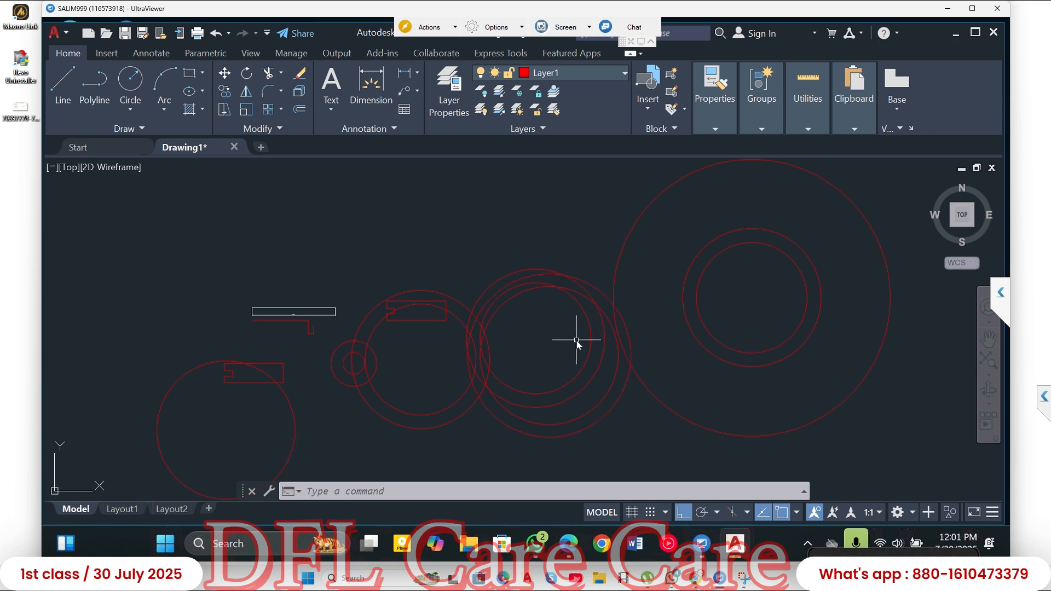
{"action": "scroll", "coordinate": [576, 337], "scroll_direction": "up", "scroll_amount": 3}
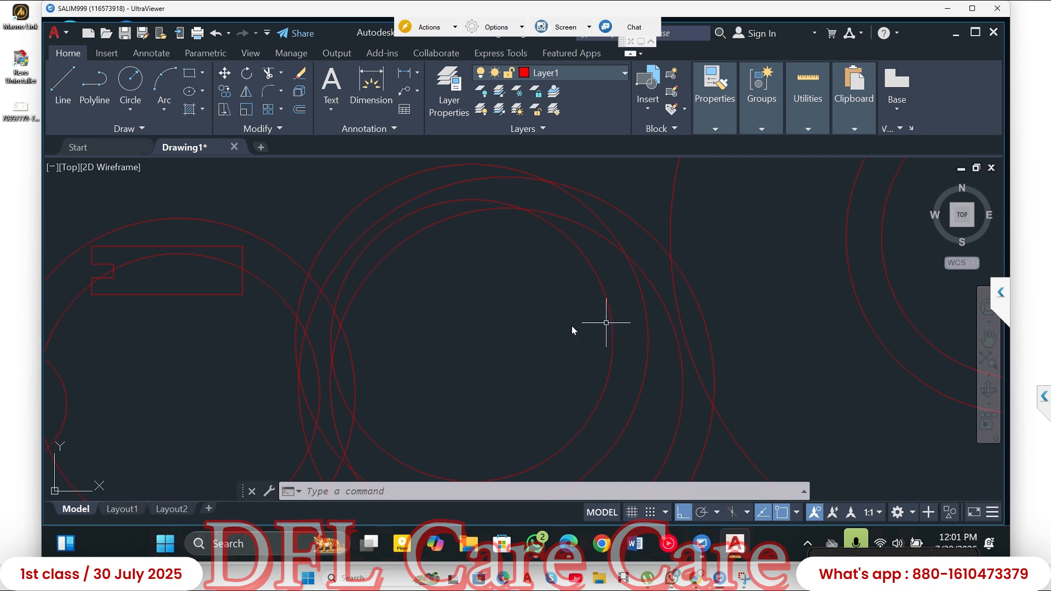
{"action": "scroll", "coordinate": [574, 329], "scroll_direction": "down", "scroll_amount": 7}
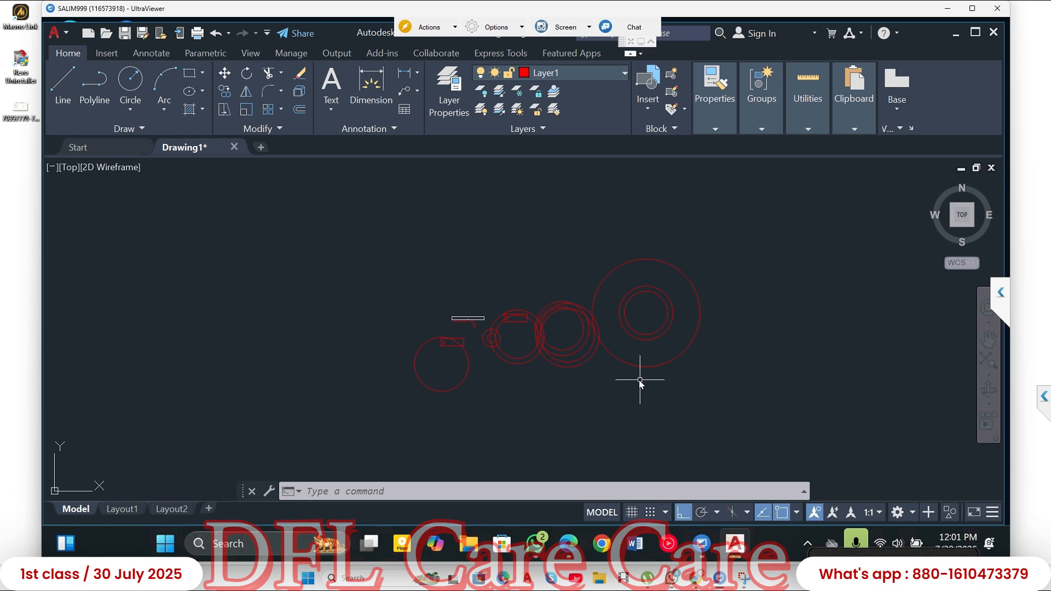
{"action": "middle_click", "coordinate": [563, 327]}
{"action": "middle_click", "coordinate": [563, 326]}
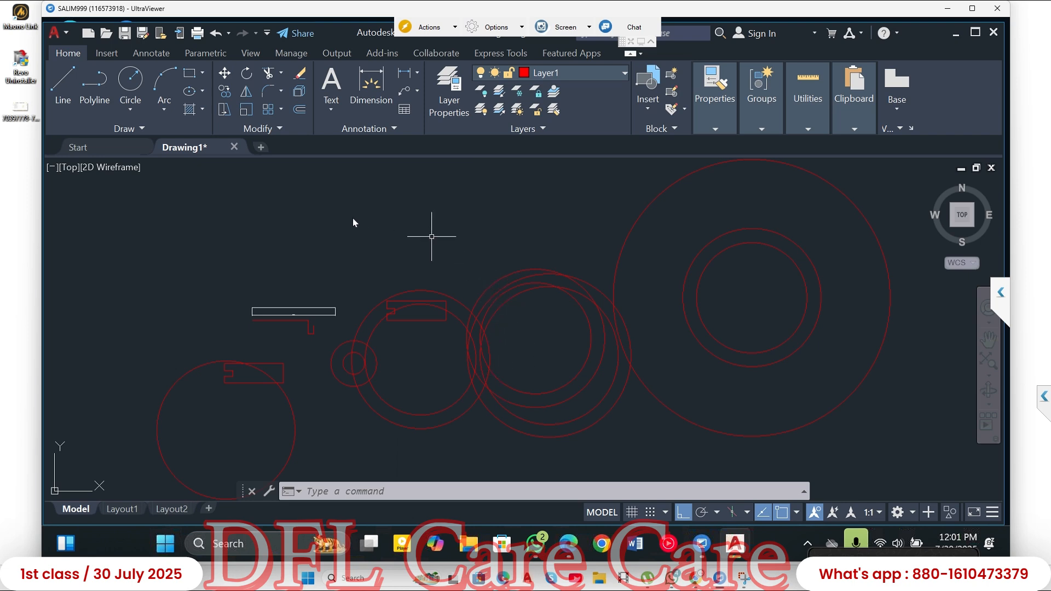
- Draw a long horizontal line with Ortho above the small rectangles, ending above the overlapping circles
{"action": "left_click", "coordinate": [313, 209]}
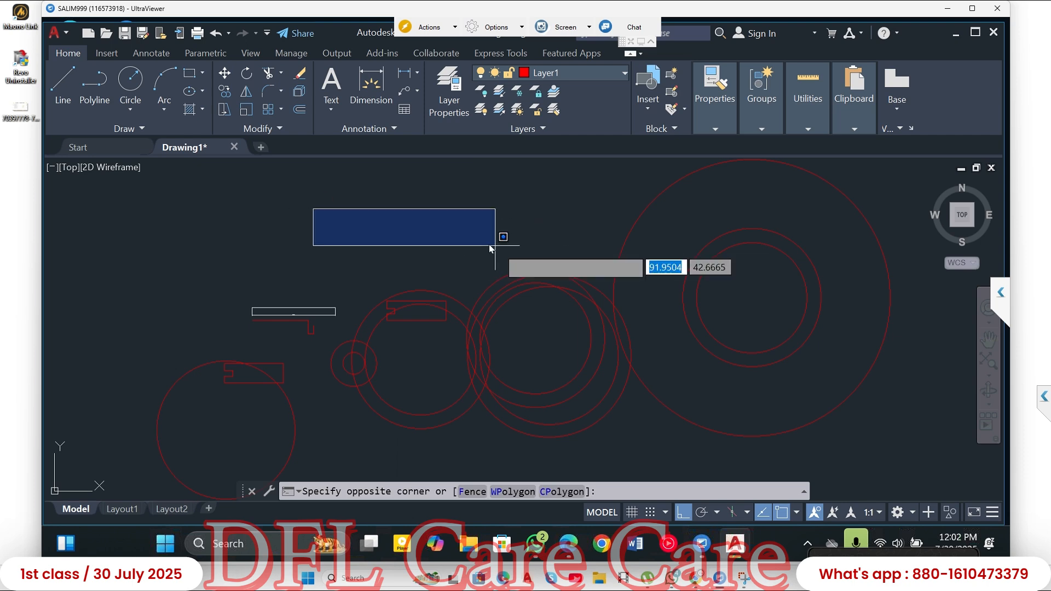
{"action": "key", "text": "Escape"}
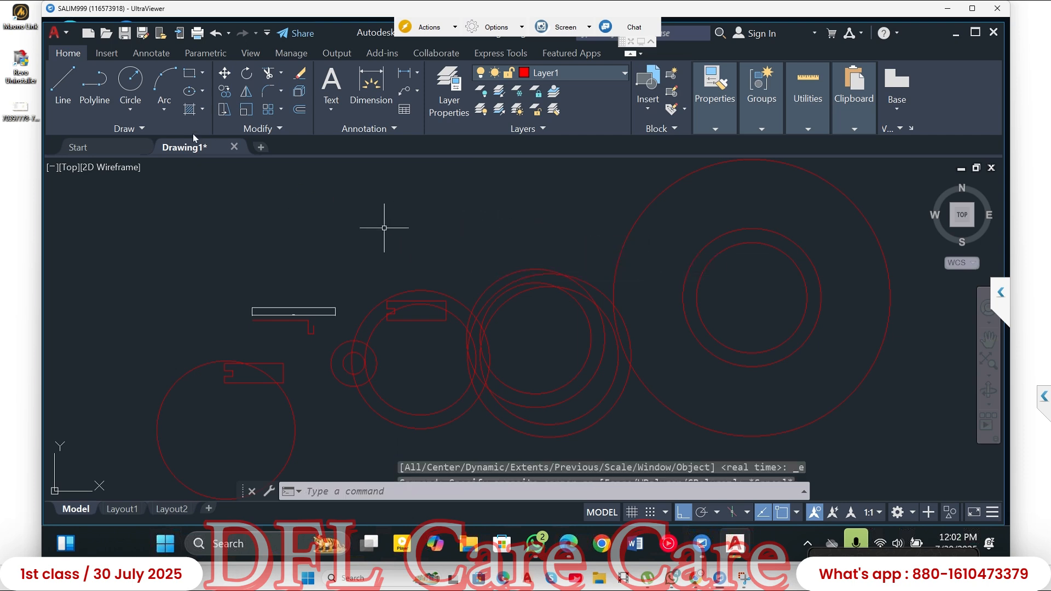
{"action": "left_click", "coordinate": [63, 88]}
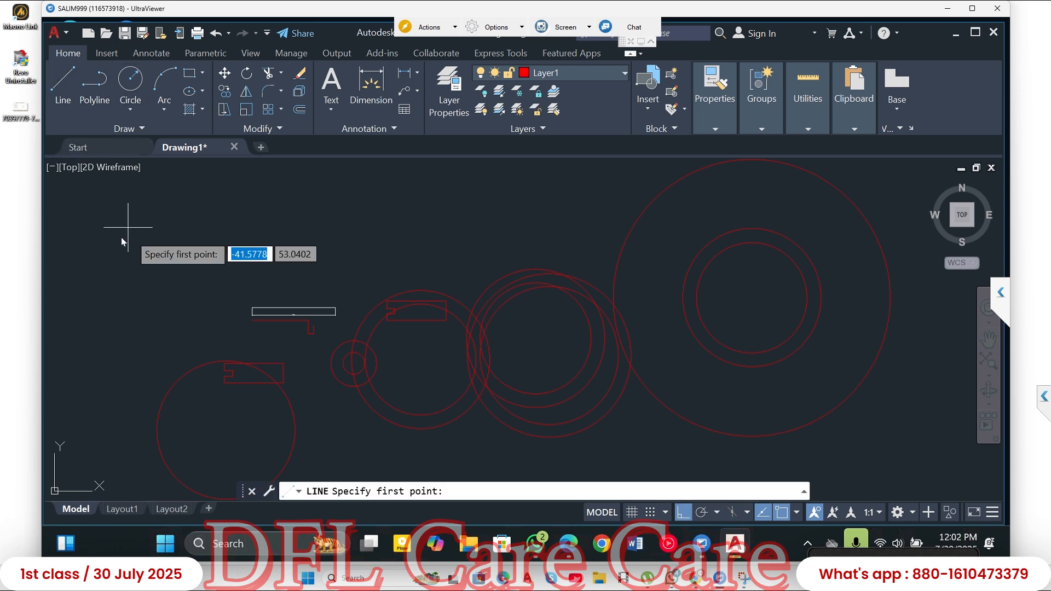
{"action": "left_click", "coordinate": [92, 229]}
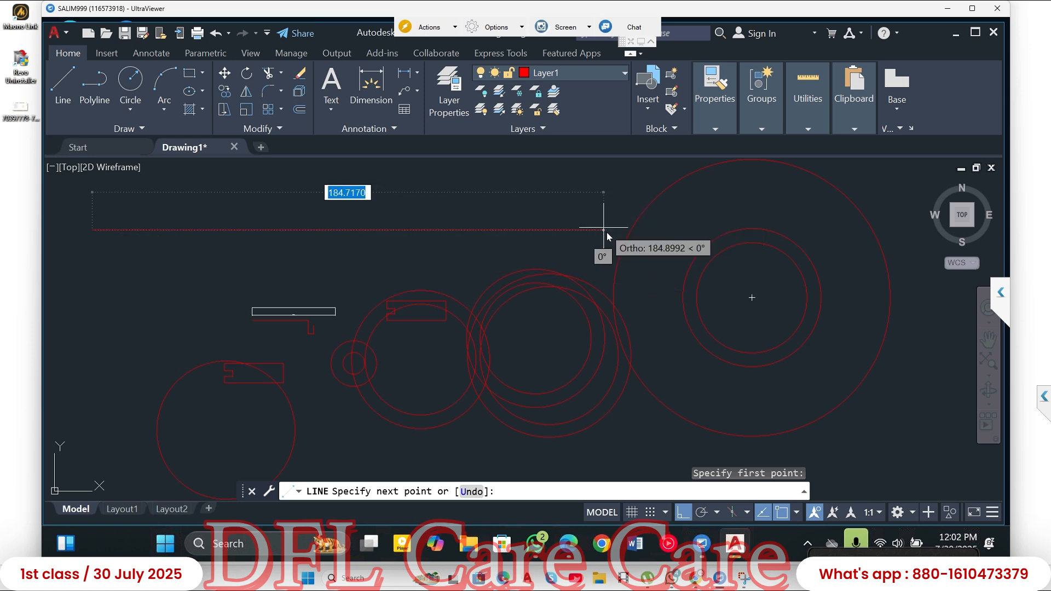
{"action": "left_click", "coordinate": [555, 226]}
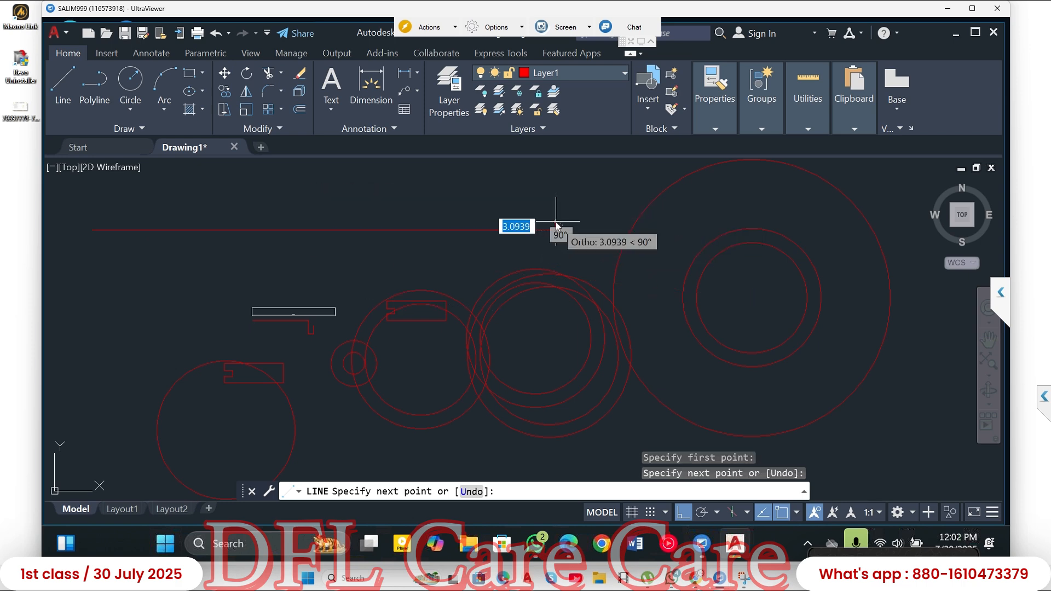
{"action": "key", "text": "Escape"}
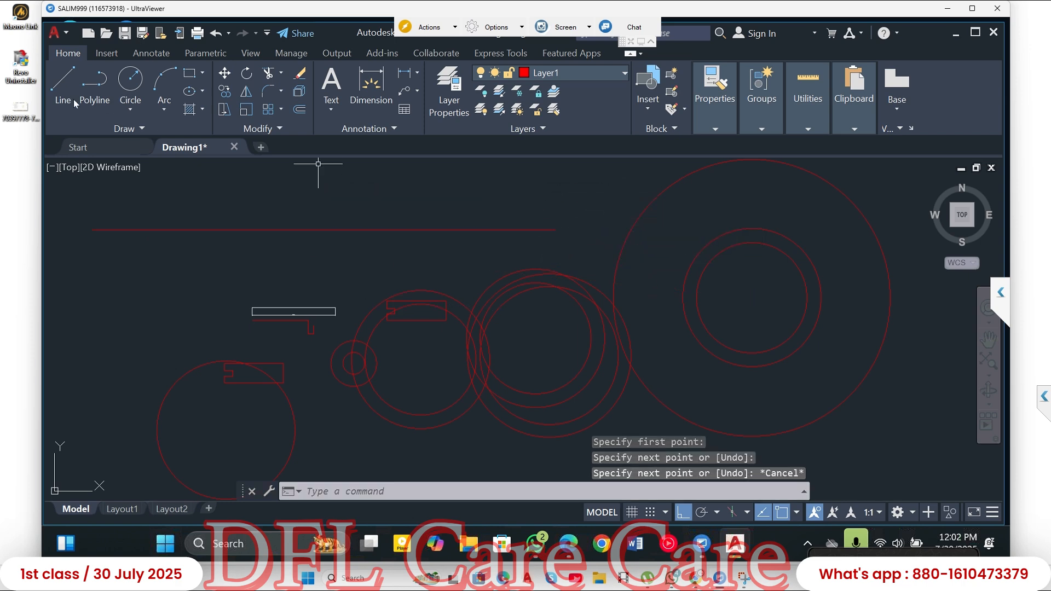
{"action": "key", "text": "space"}
{"action": "left_click", "coordinate": [97, 199]}
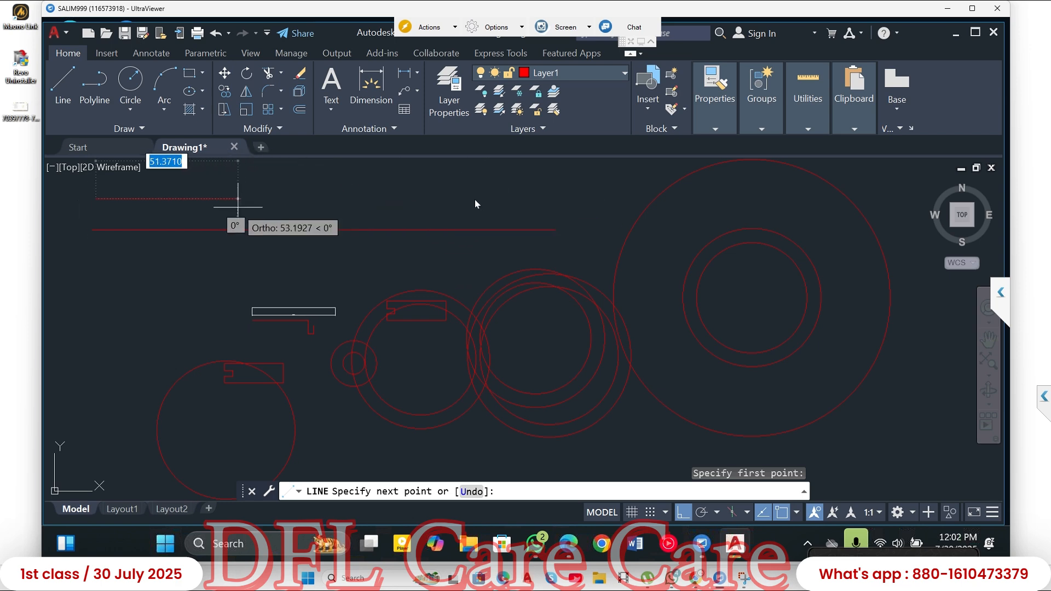
{"action": "key", "text": "Escape"}
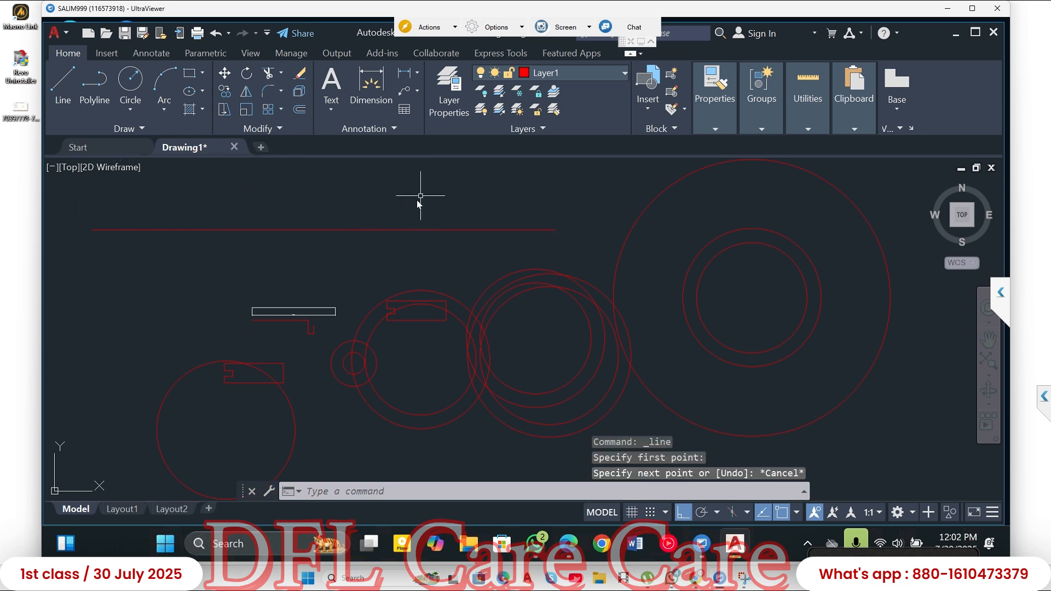
- View the drawing on the Layout1 and Layout2 sheets, and return to model space
{"action": "scroll", "coordinate": [418, 253], "scroll_direction": "down", "scroll_amount": 5}
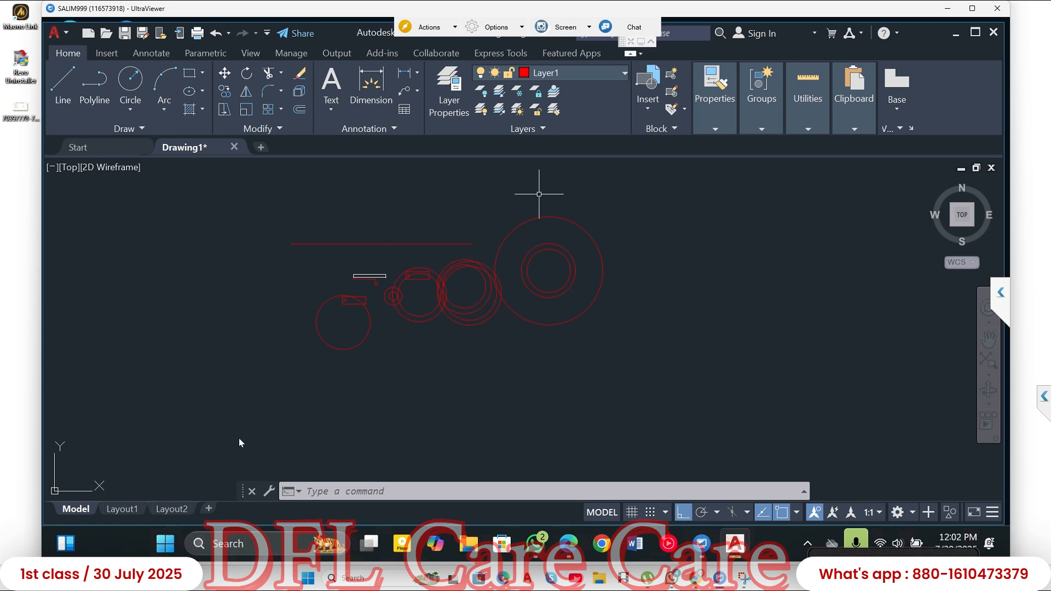
{"action": "left_click", "coordinate": [122, 508]}
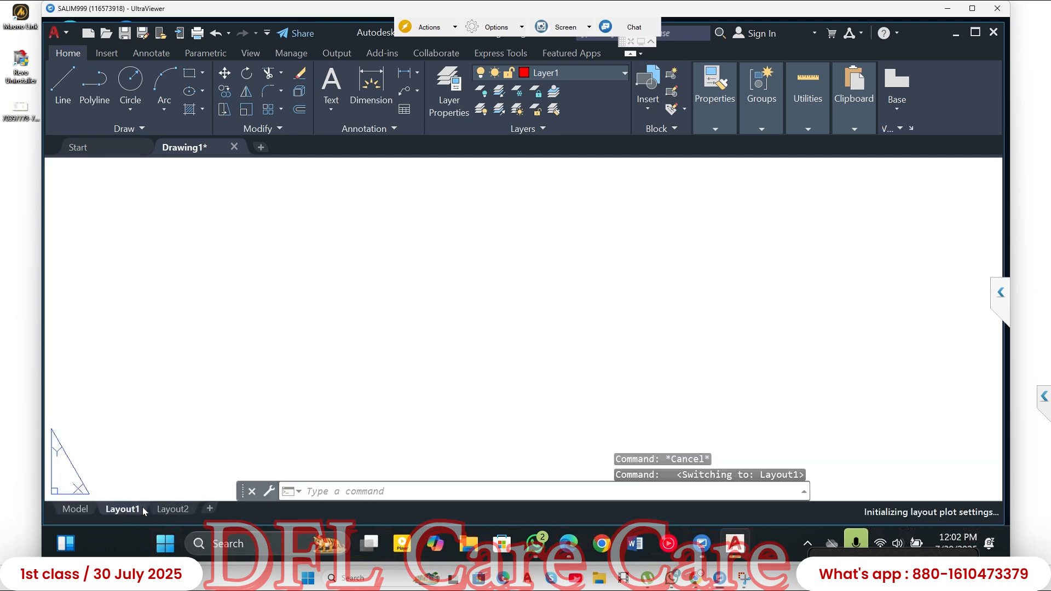
{"action": "left_click", "coordinate": [181, 511]}
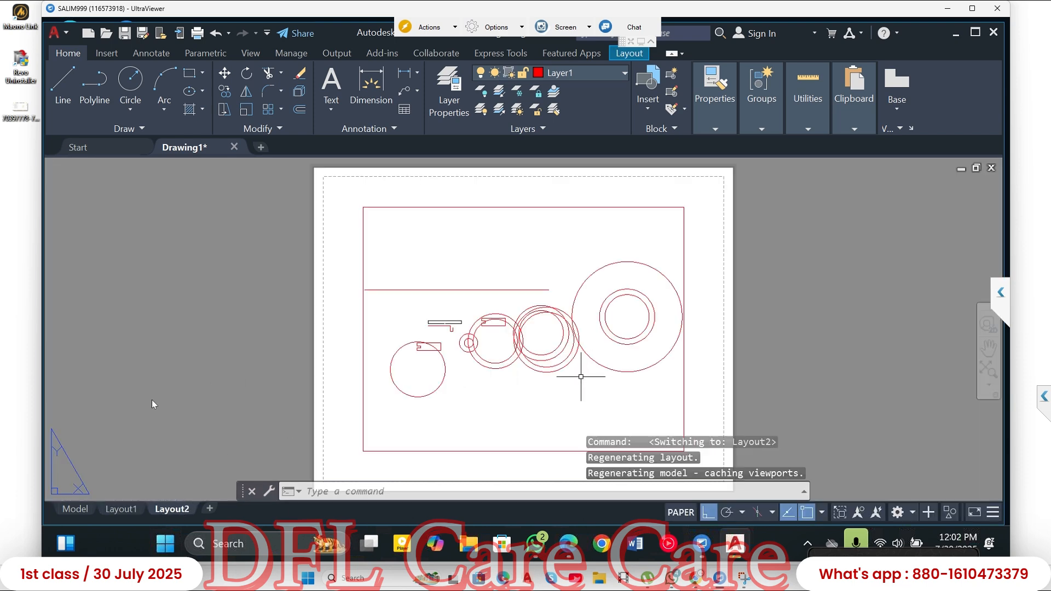
{"action": "left_click", "coordinate": [122, 510]}
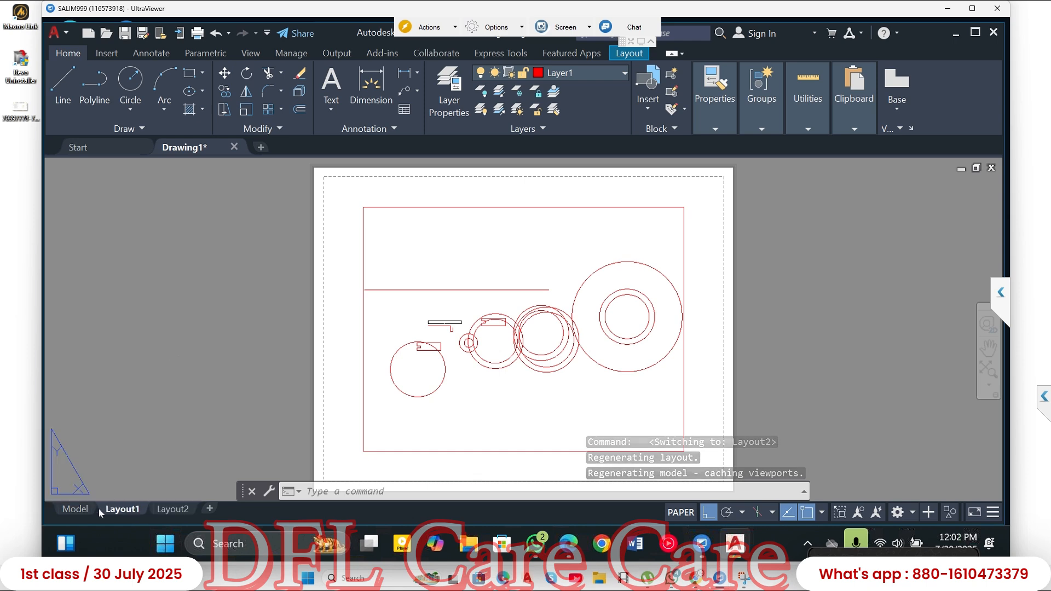
{"action": "left_click", "coordinate": [75, 510]}
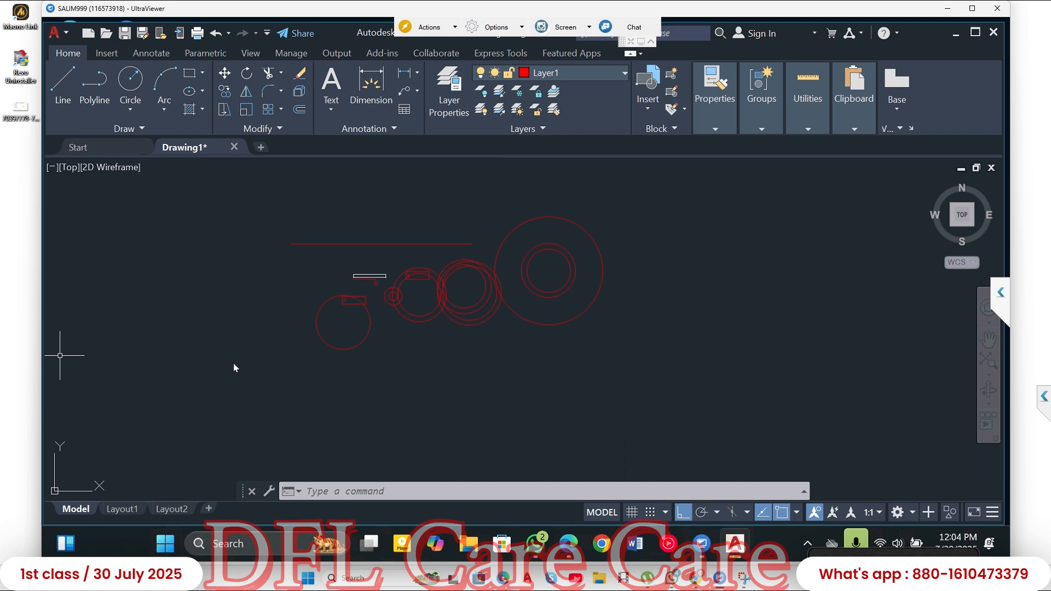
- Show the available array types of the Modify commands: Rectangular, Path and Polar Array
{"action": "left_click", "coordinate": [281, 109]}
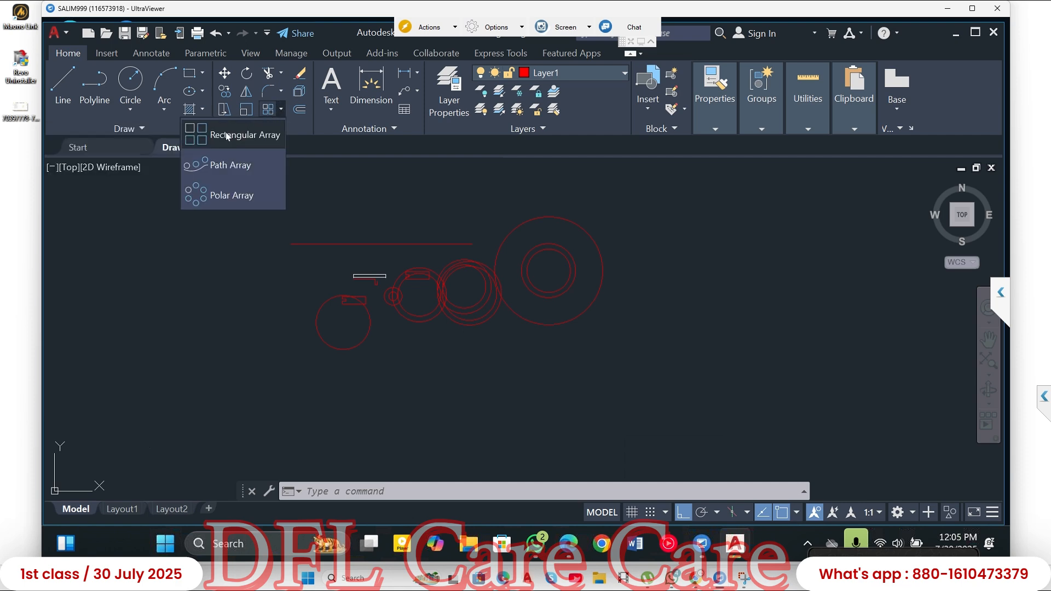